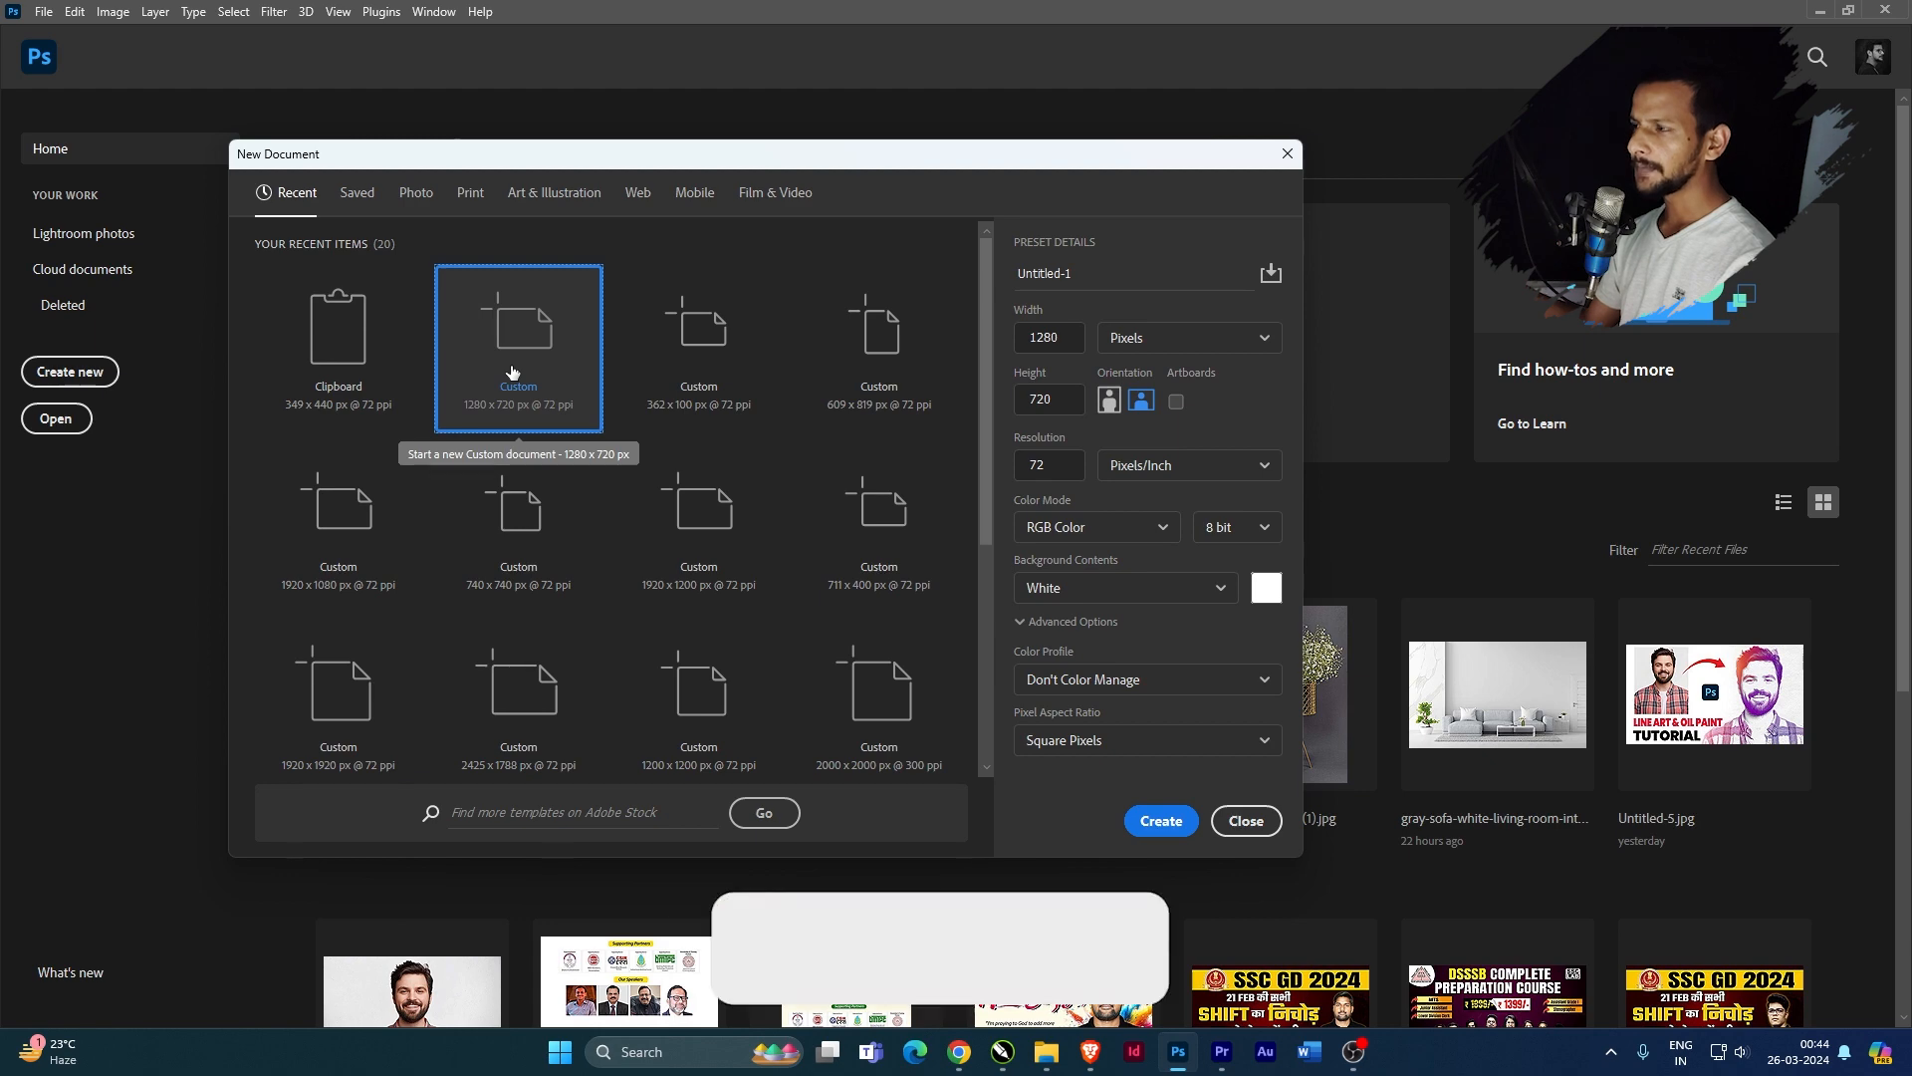
Create a new 1280 x 720 px document at 72 ppi and activate the Gradient Tool
{"action": "left_click", "coordinate": [1162, 820]}
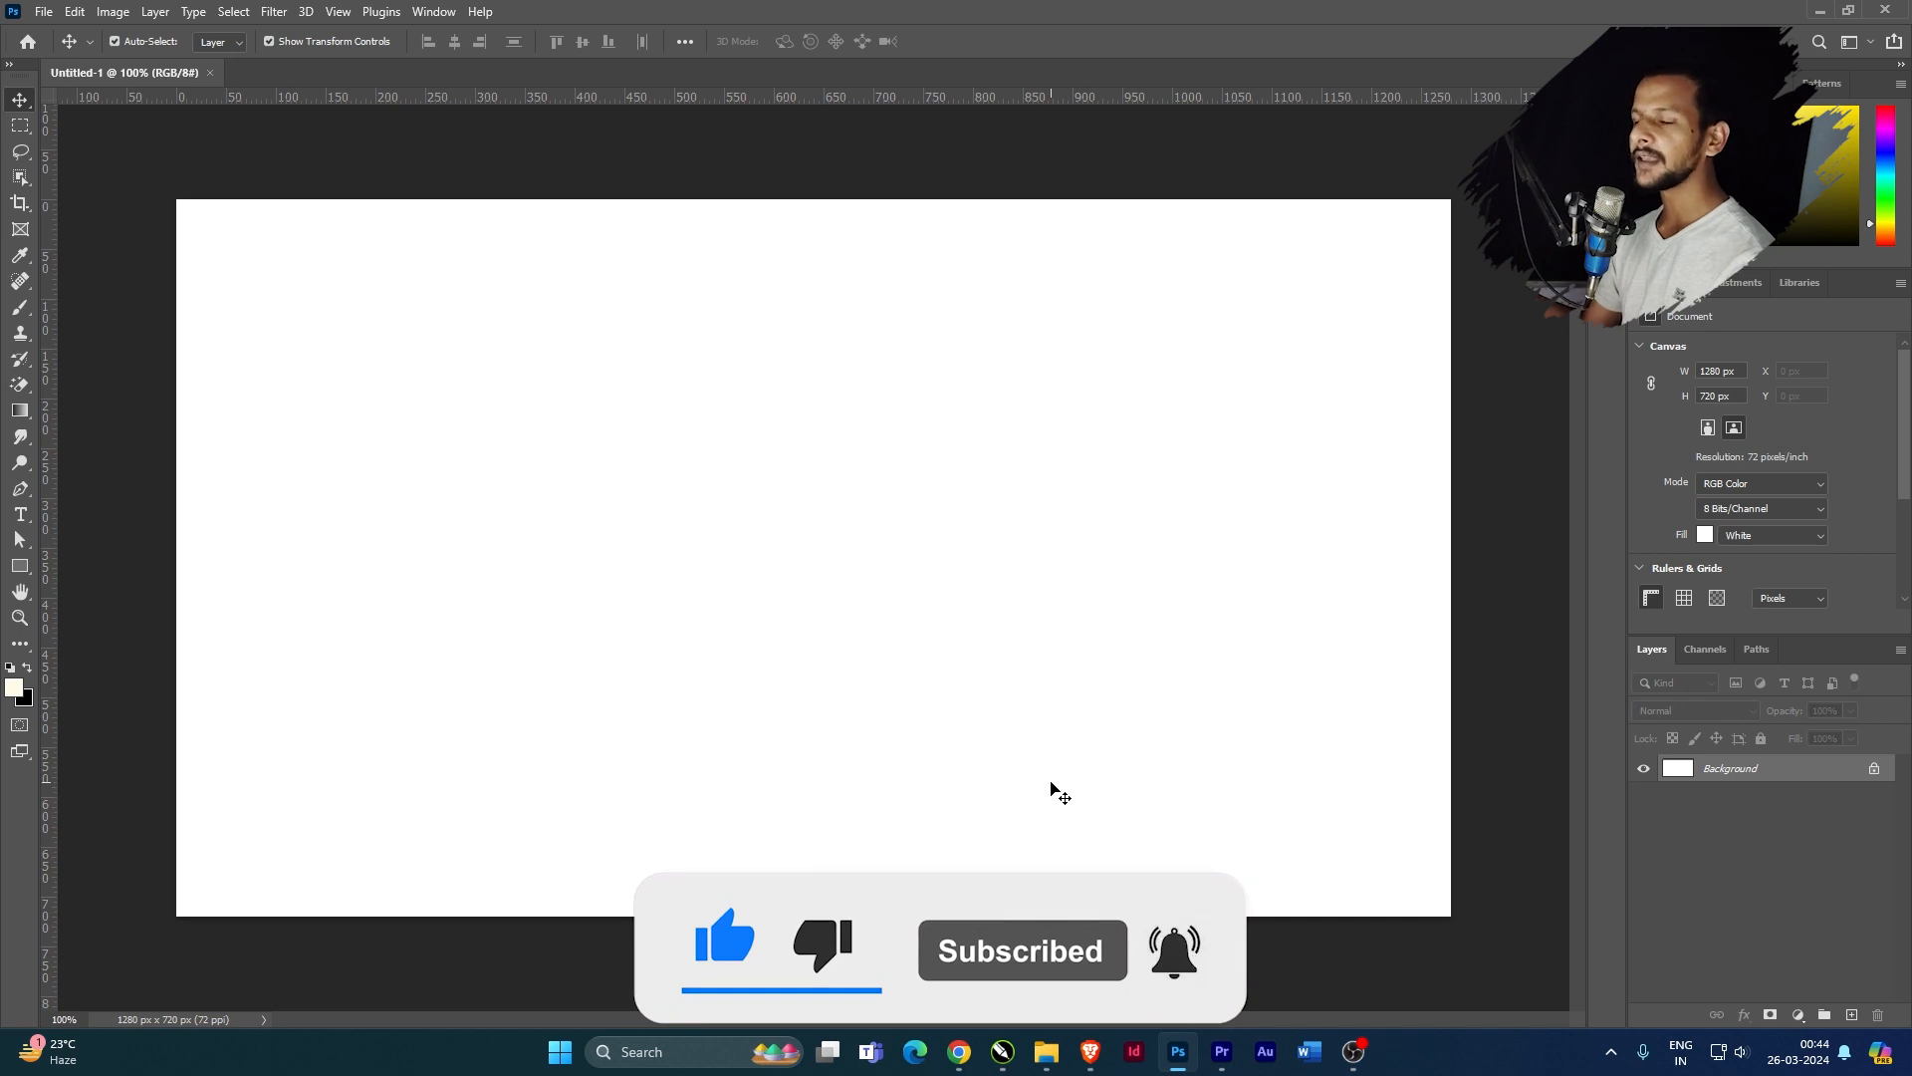
{"action": "left_click", "coordinate": [27, 420]}
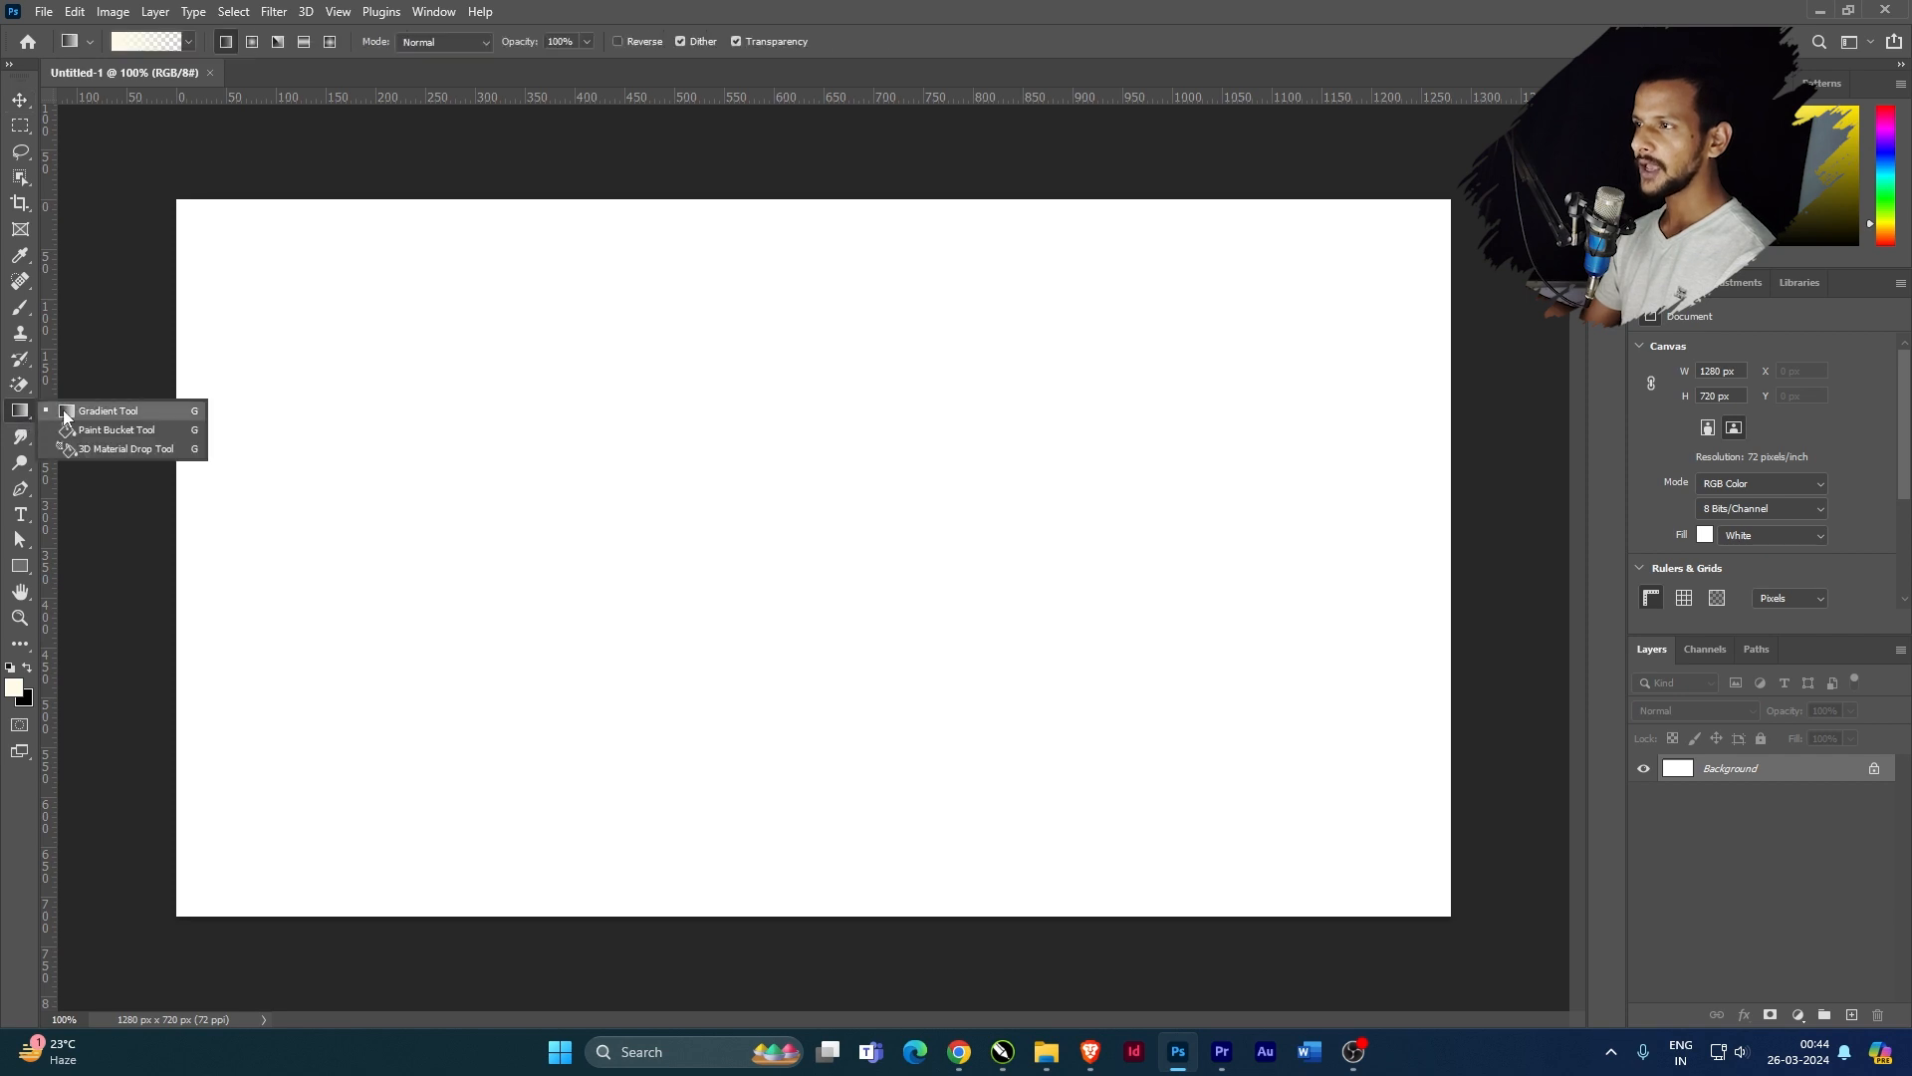
{"action": "left_click", "coordinate": [126, 416]}
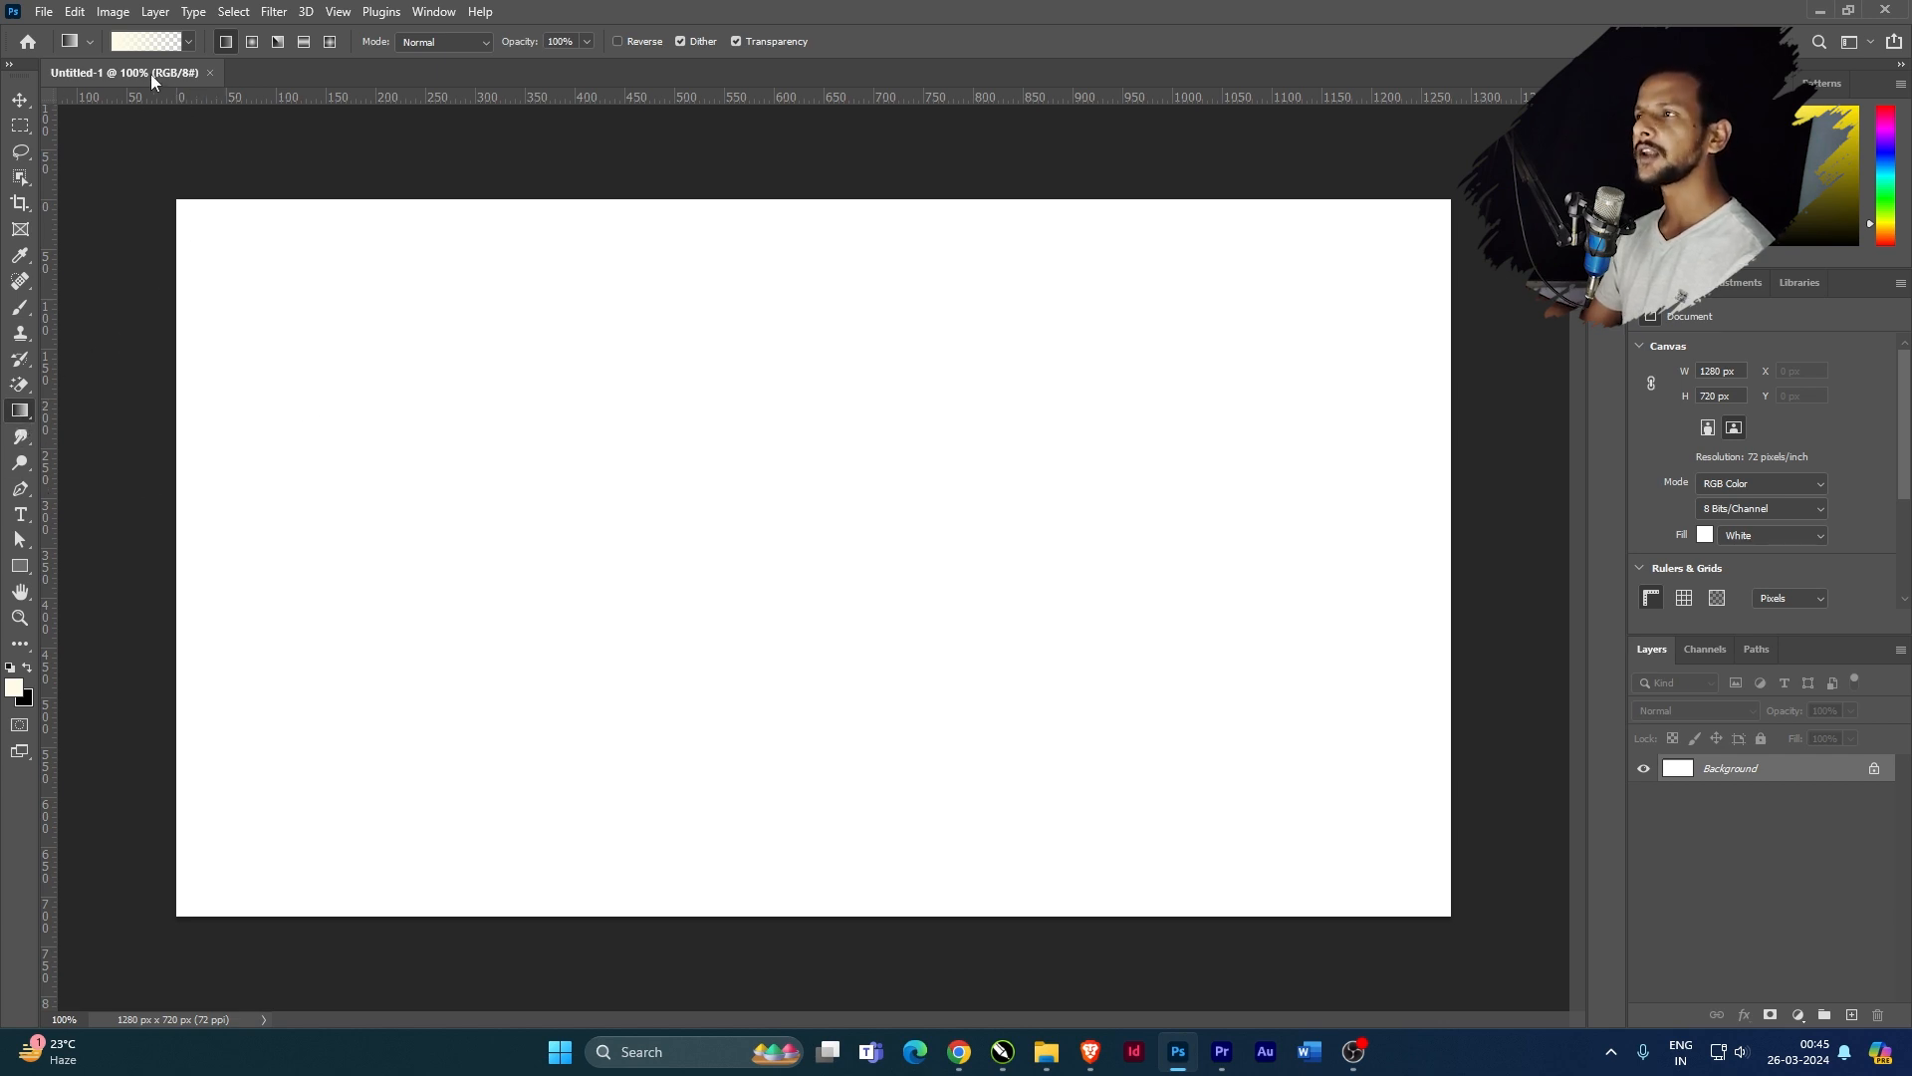
{"action": "left_click", "coordinate": [92, 42]}
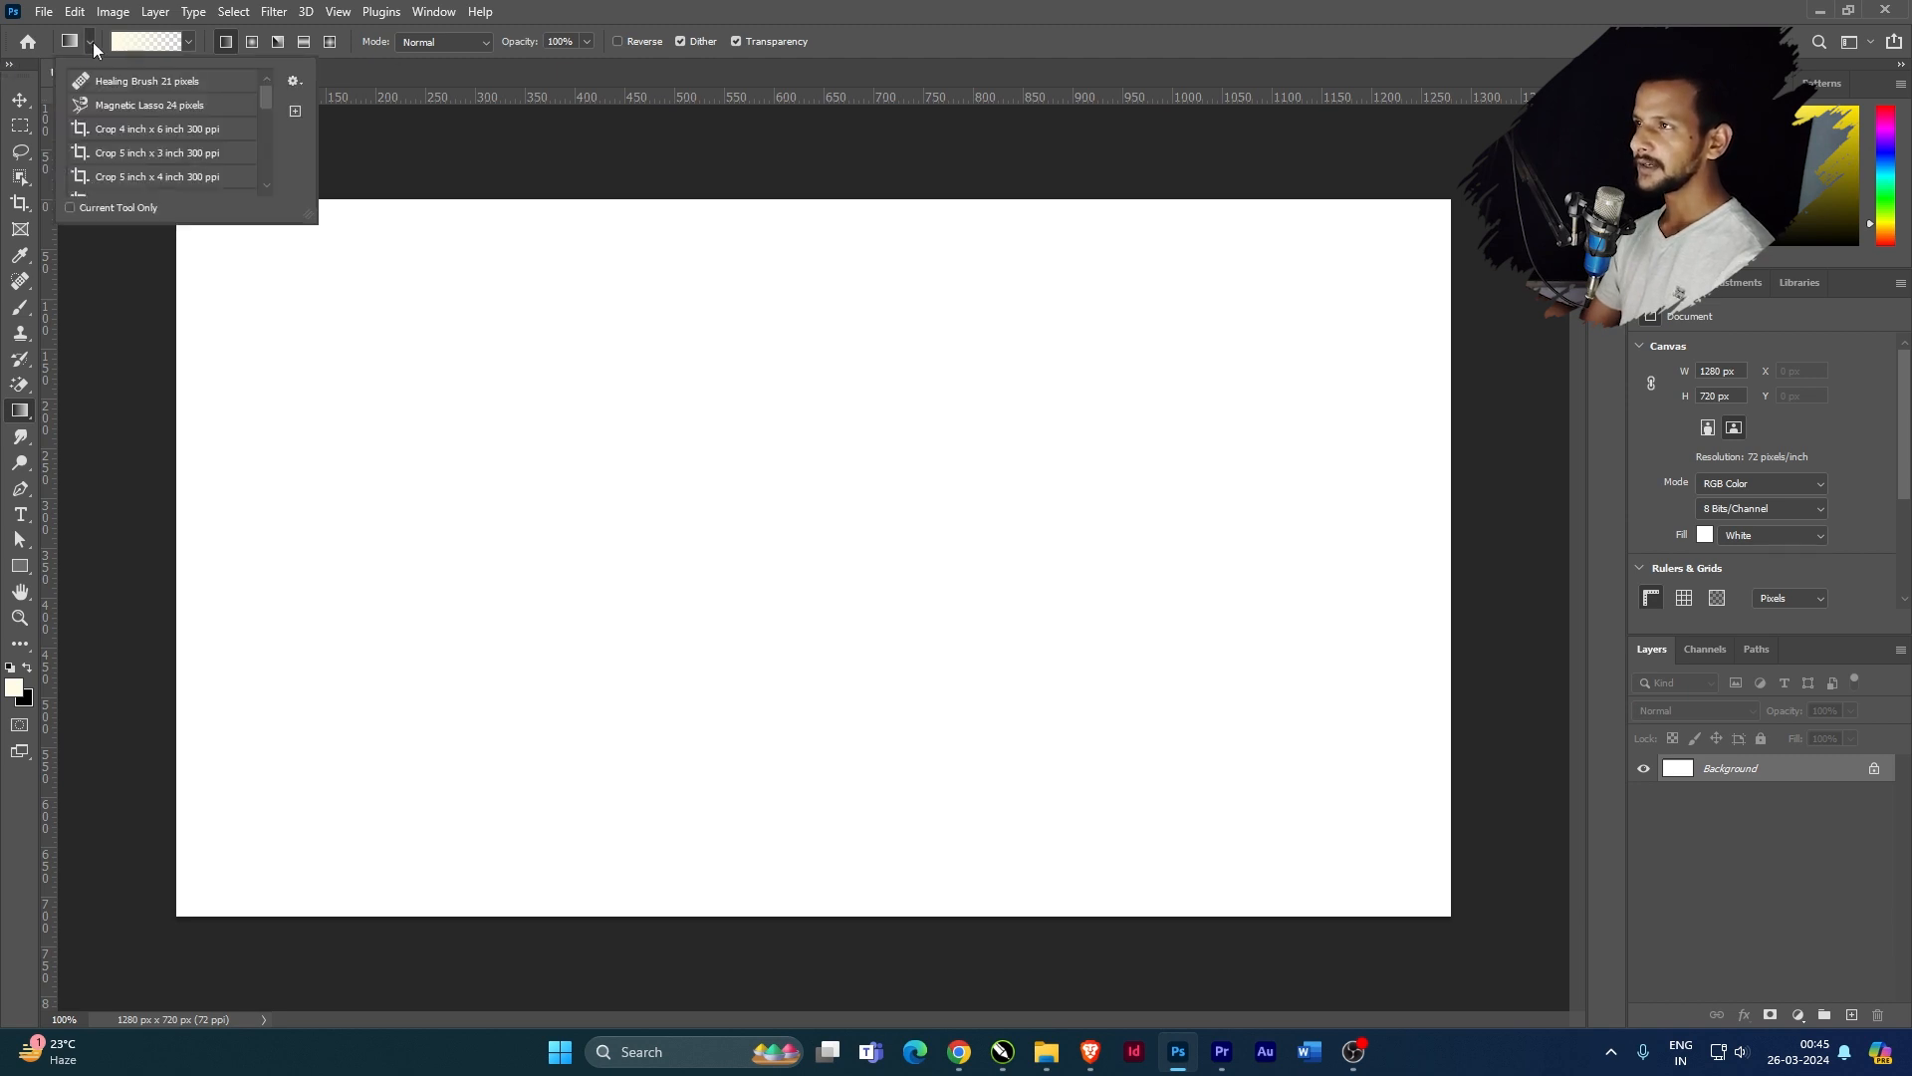
{"action": "left_click", "coordinate": [90, 42]}
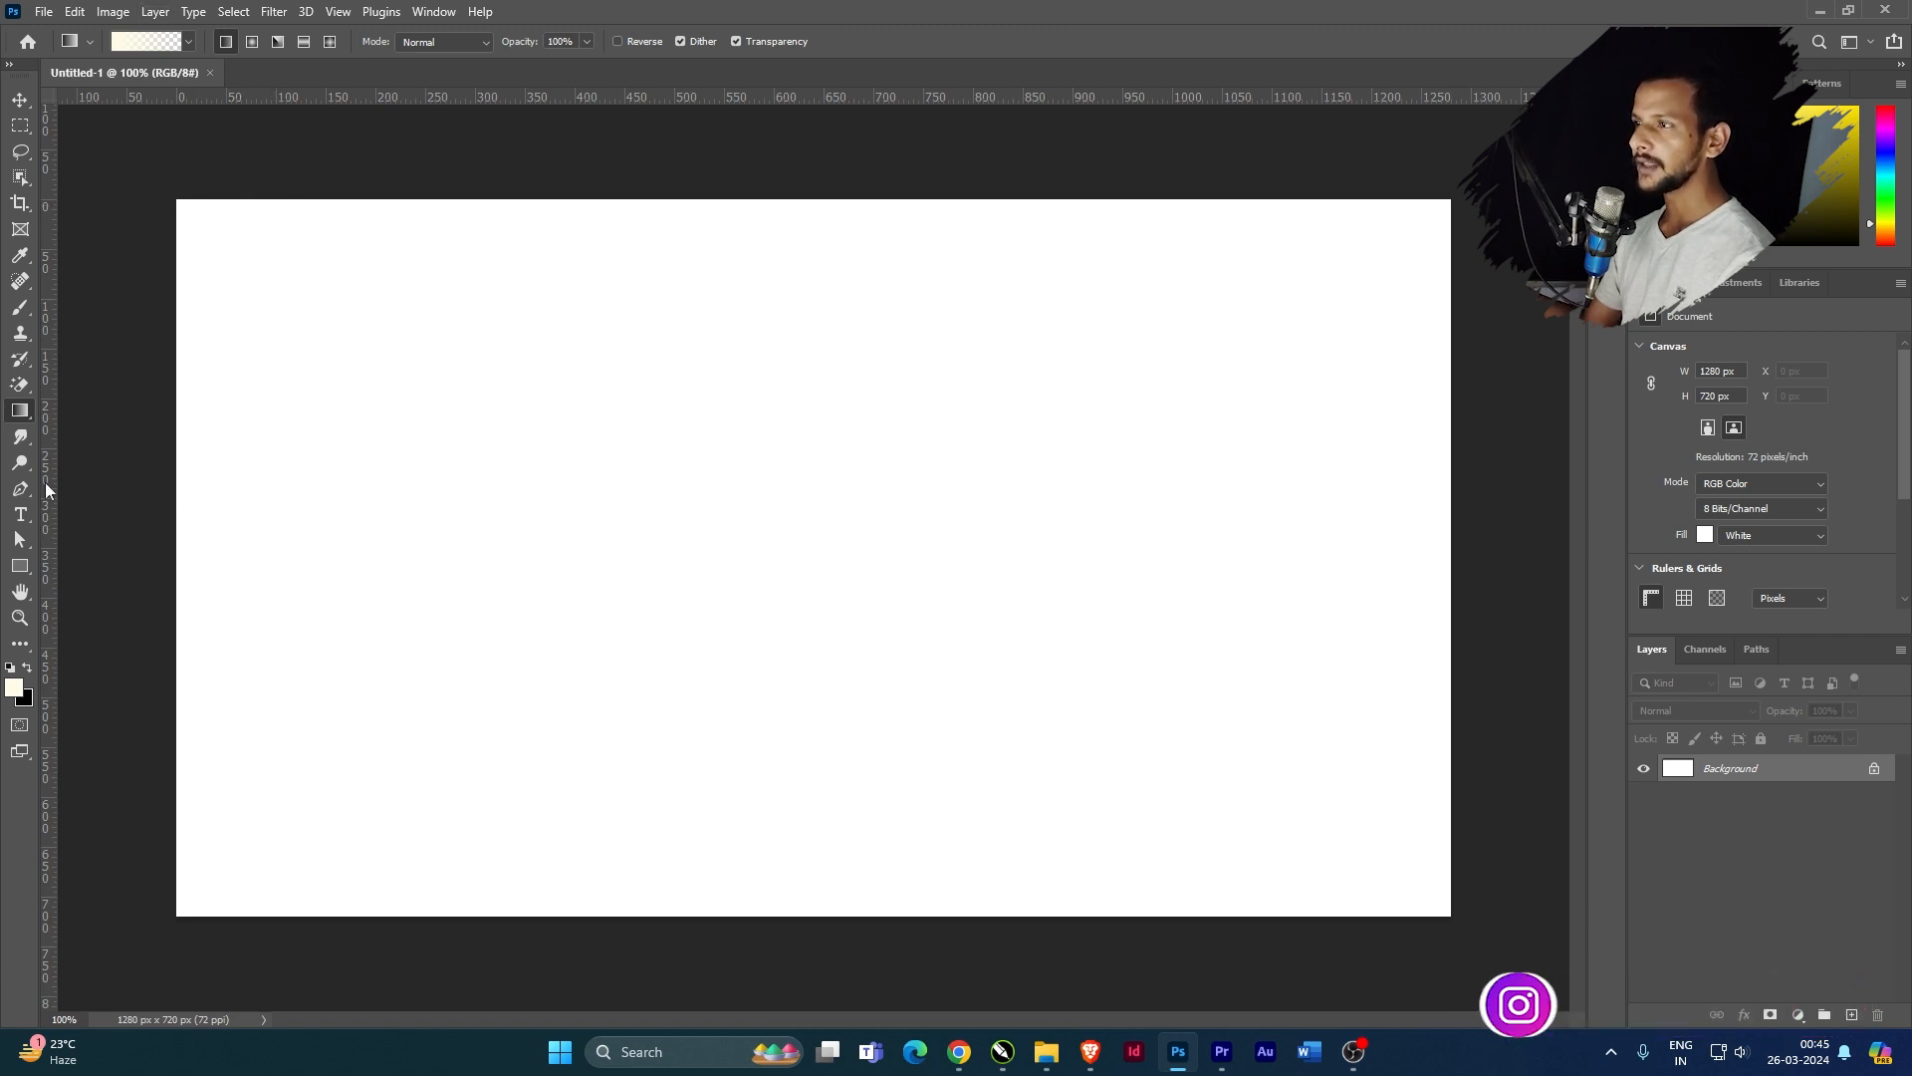
Try a linear Foreground to Transparent gradient across the canvas from left to right and undo it
{"action": "left_click_drag", "start_coordinate": [207, 526], "coordinate": [1351, 534]}
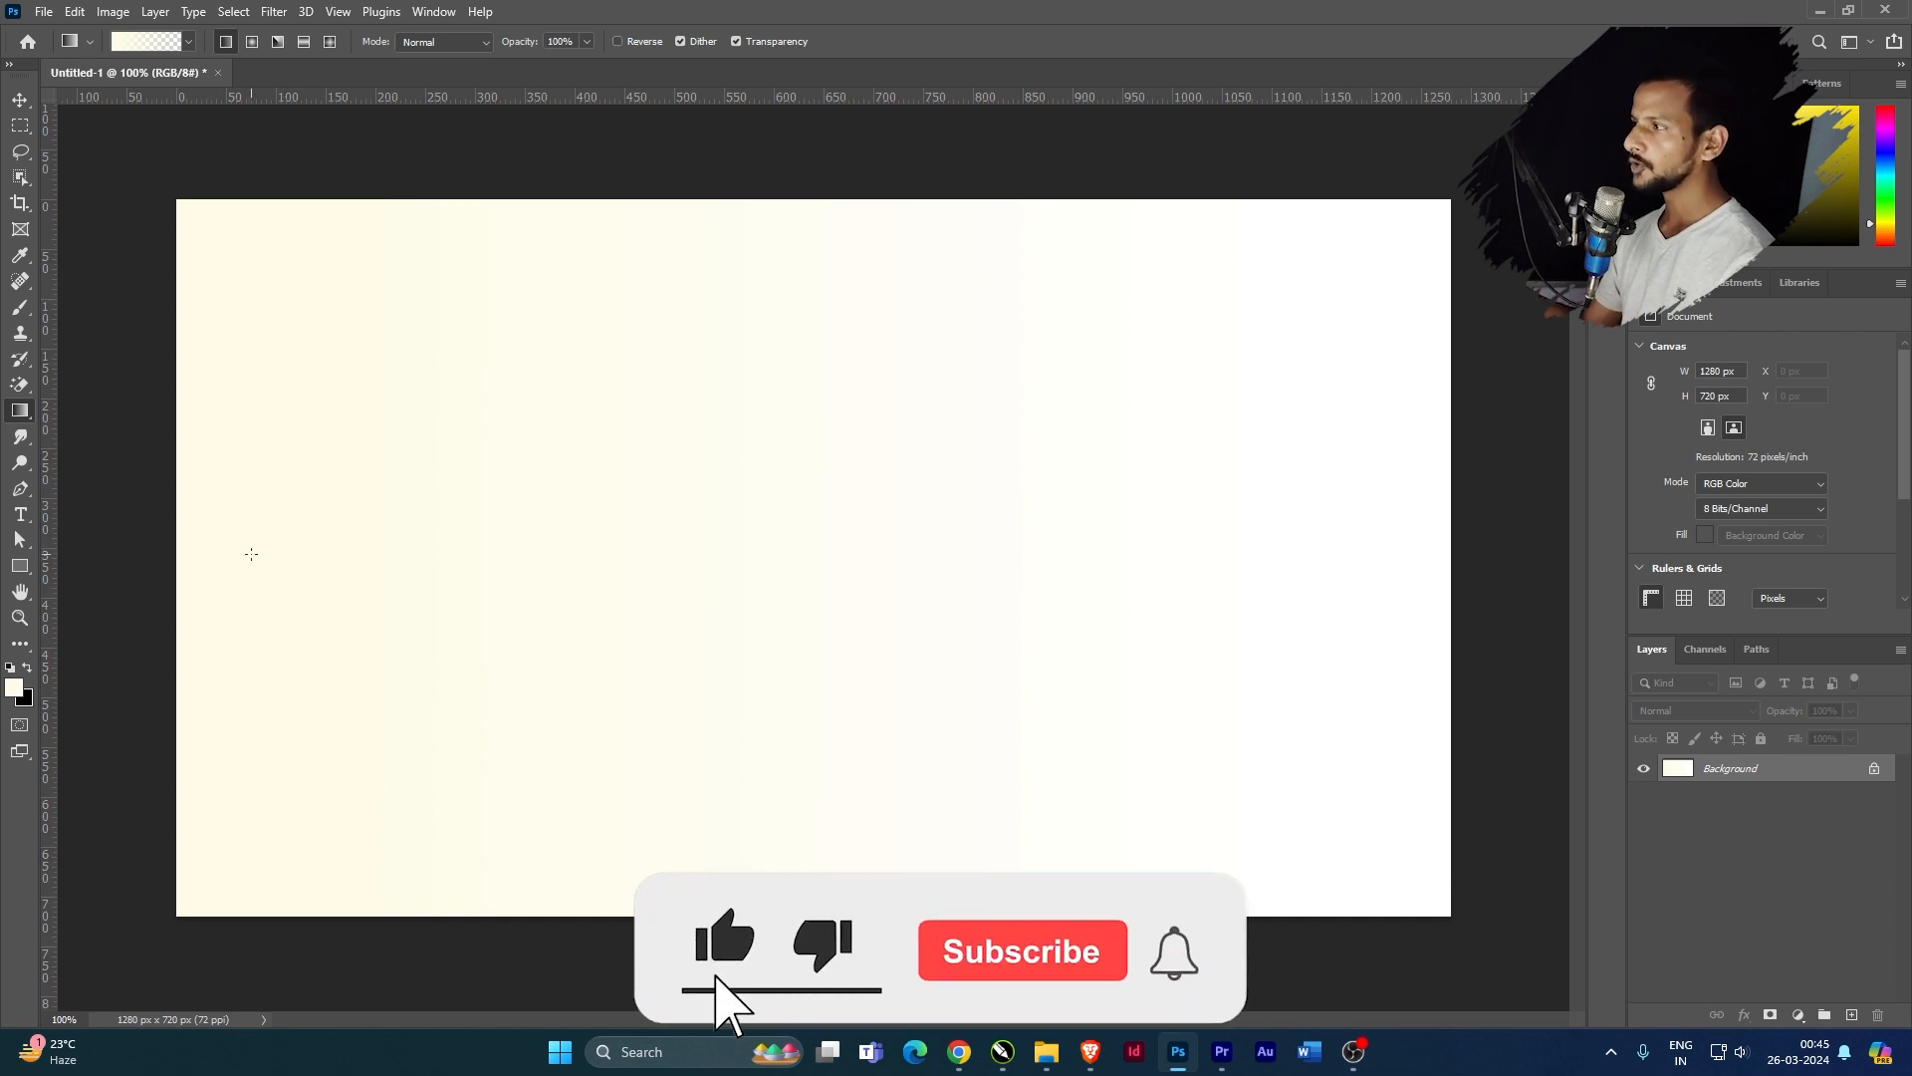
{"action": "key", "text": "z"}
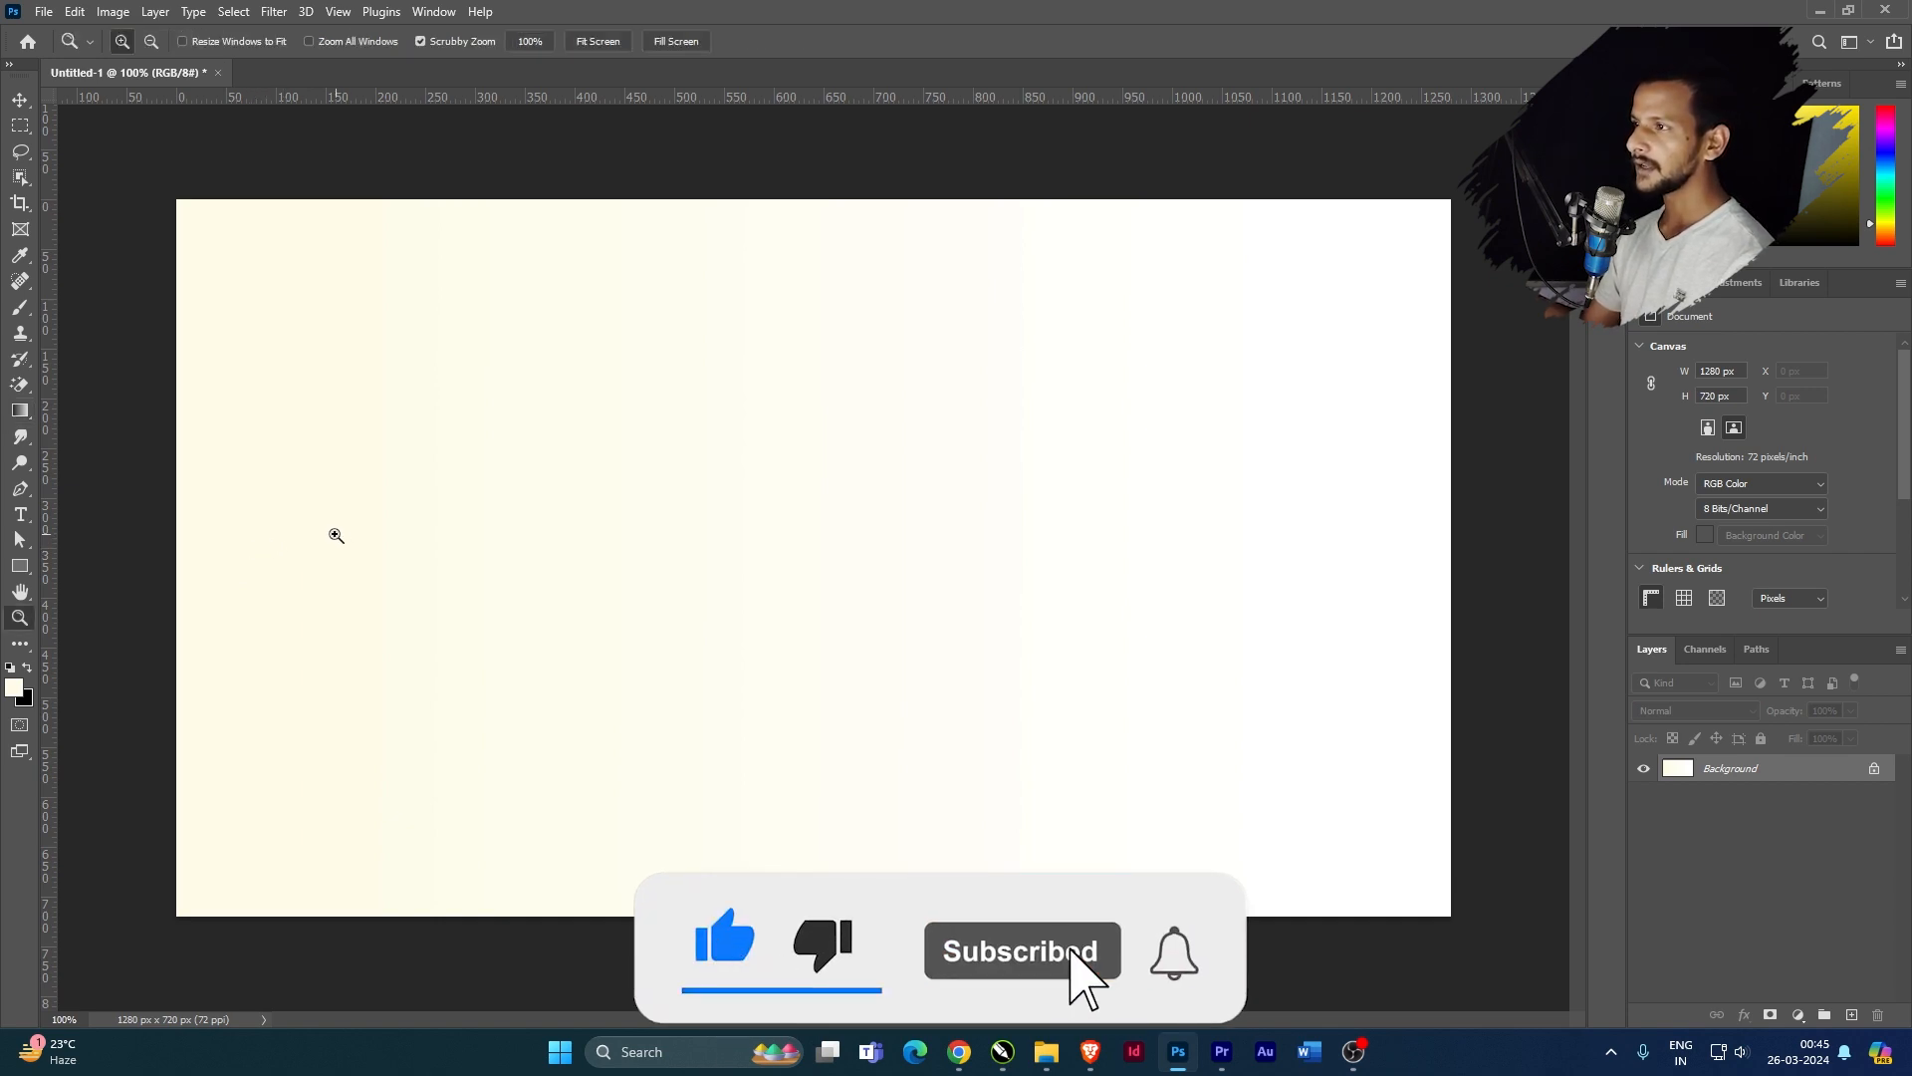
{"action": "key", "text": "v"}
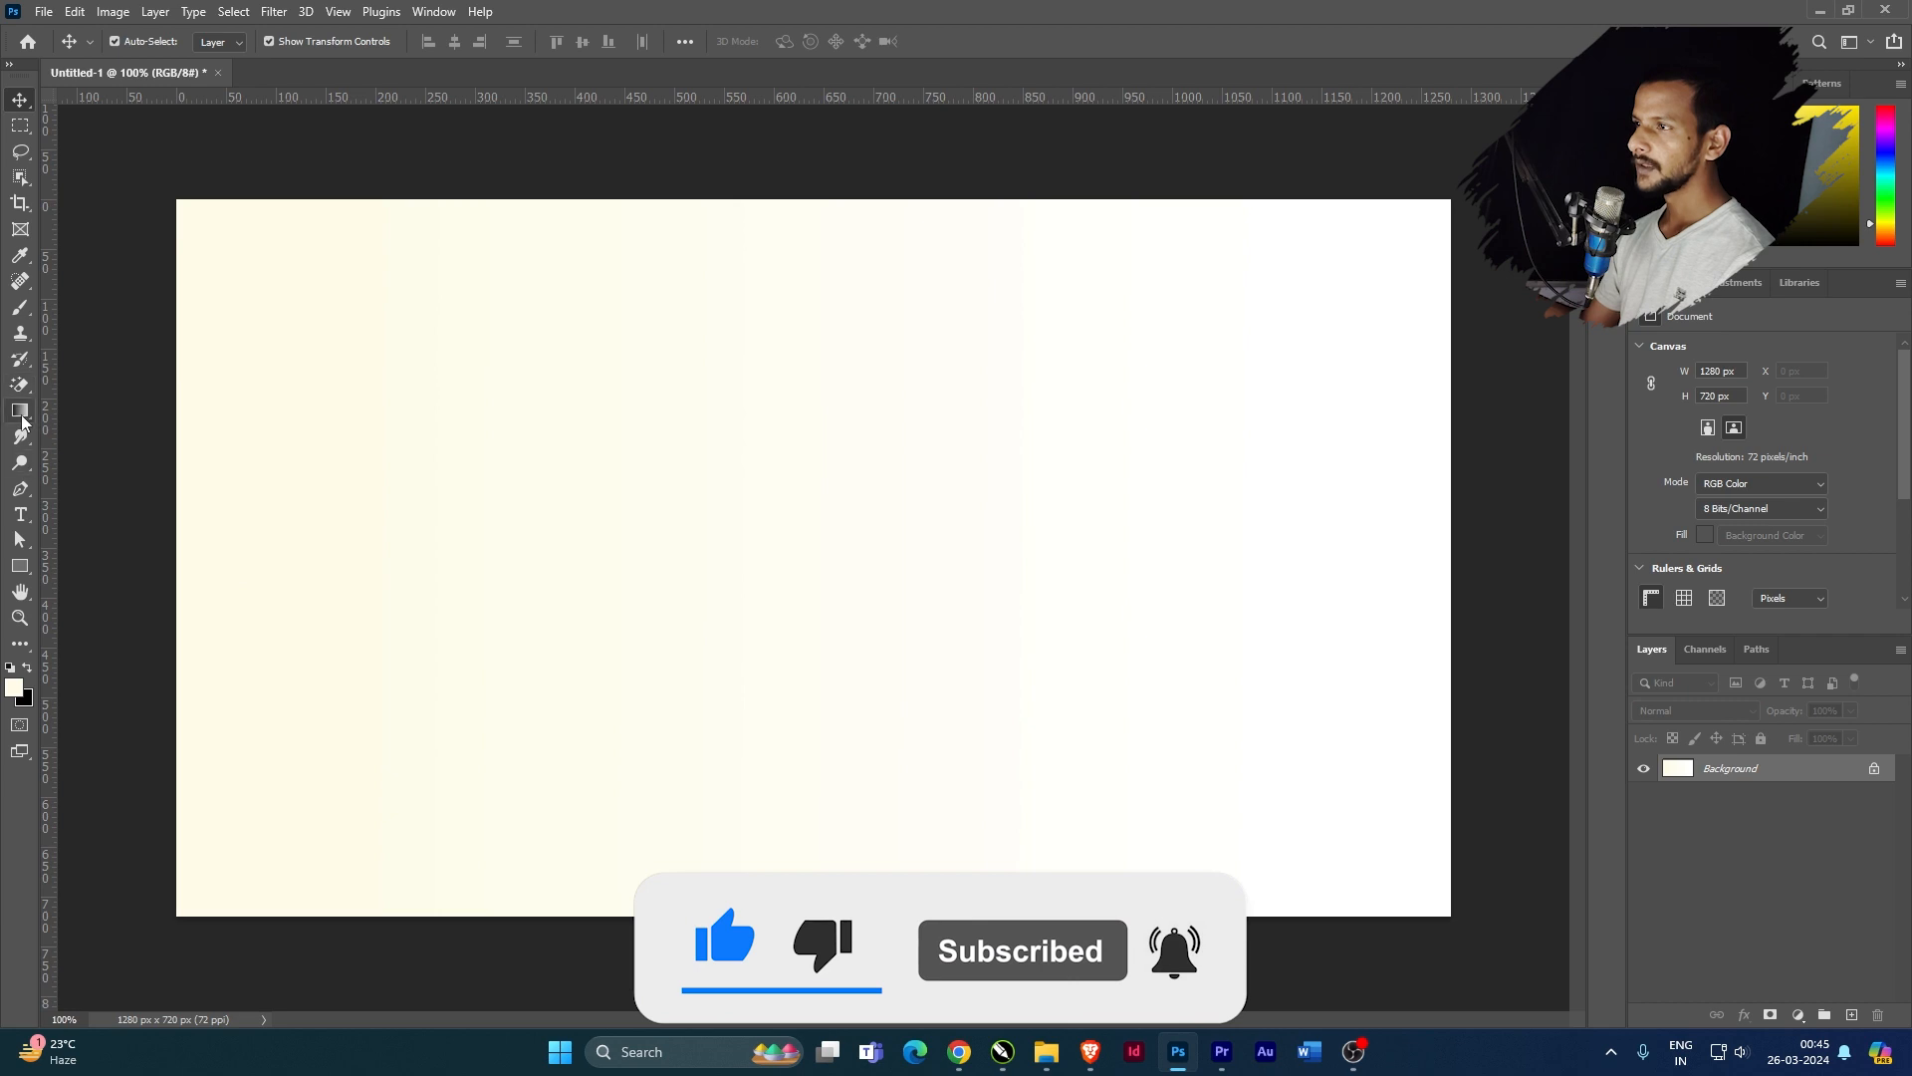
{"action": "left_click", "coordinate": [20, 411]}
{"action": "key", "text": "z"}
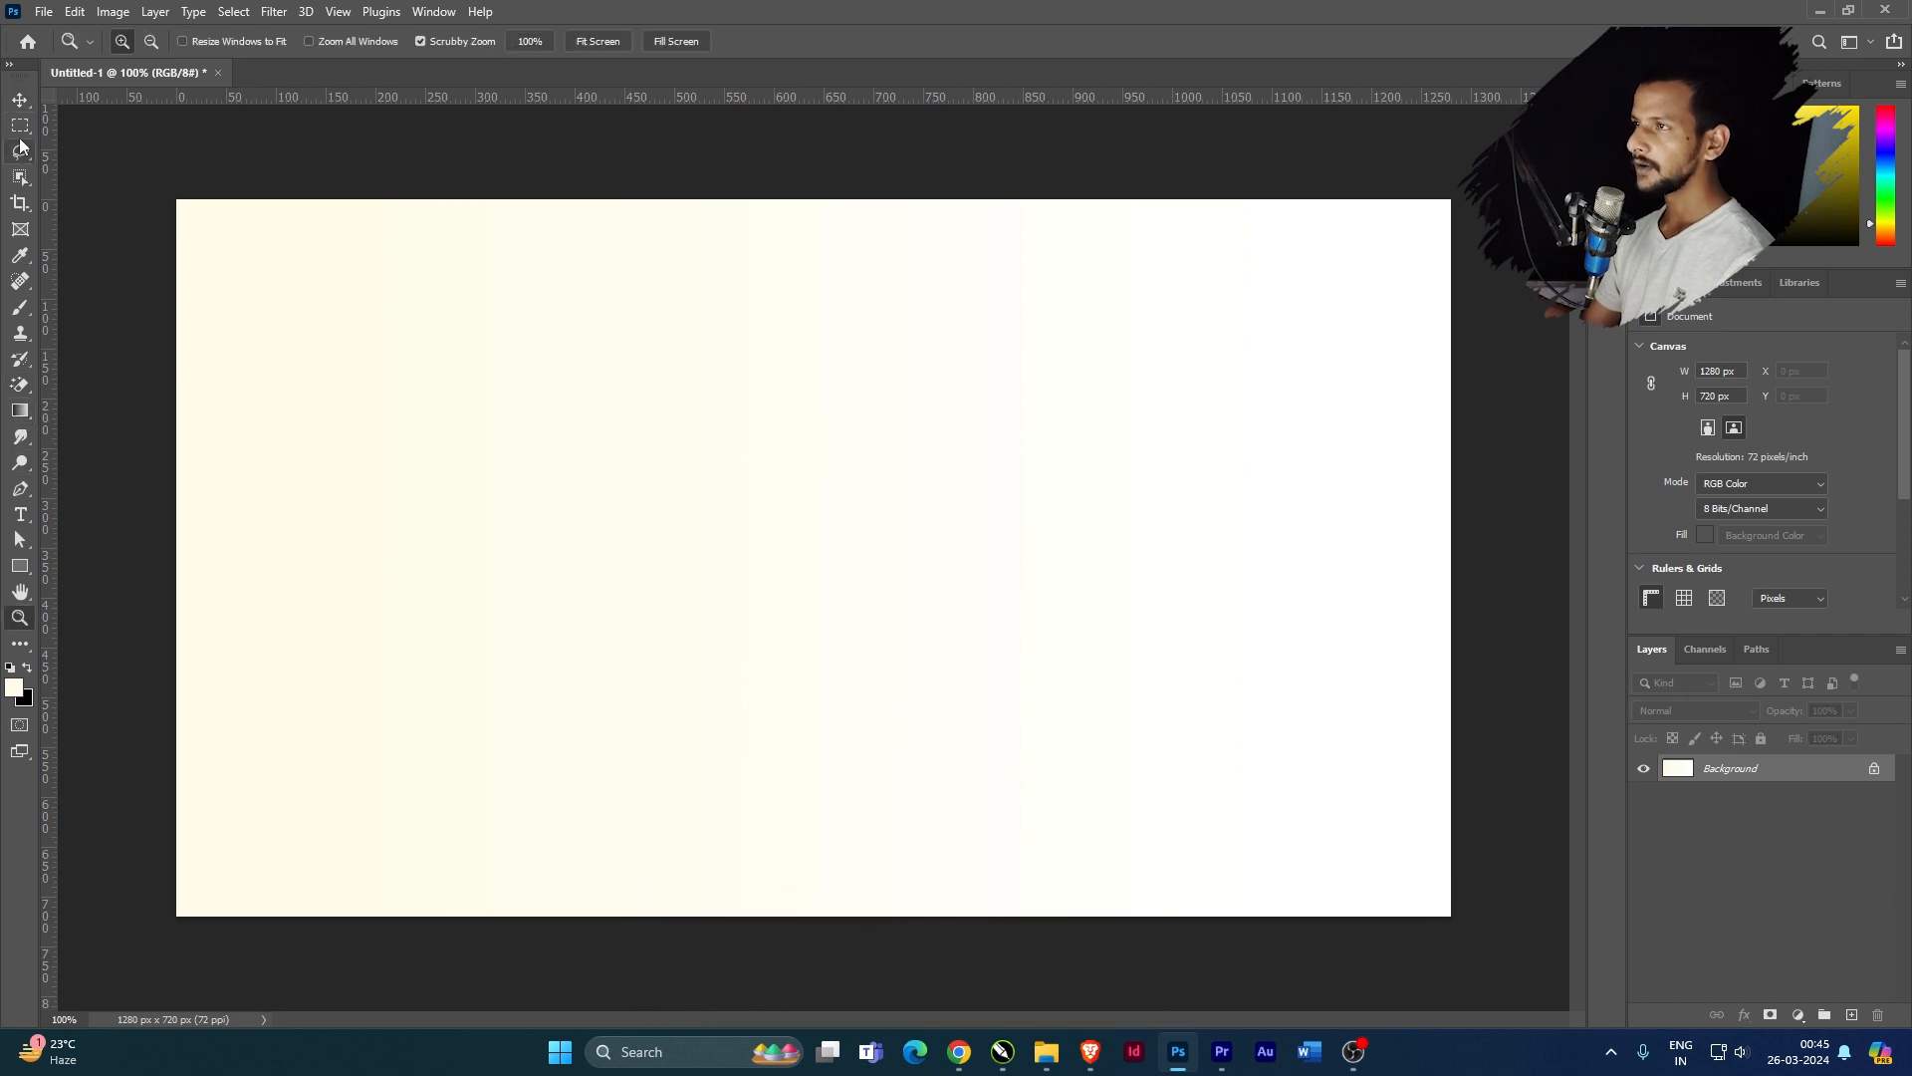
{"action": "left_click", "coordinate": [20, 100]}
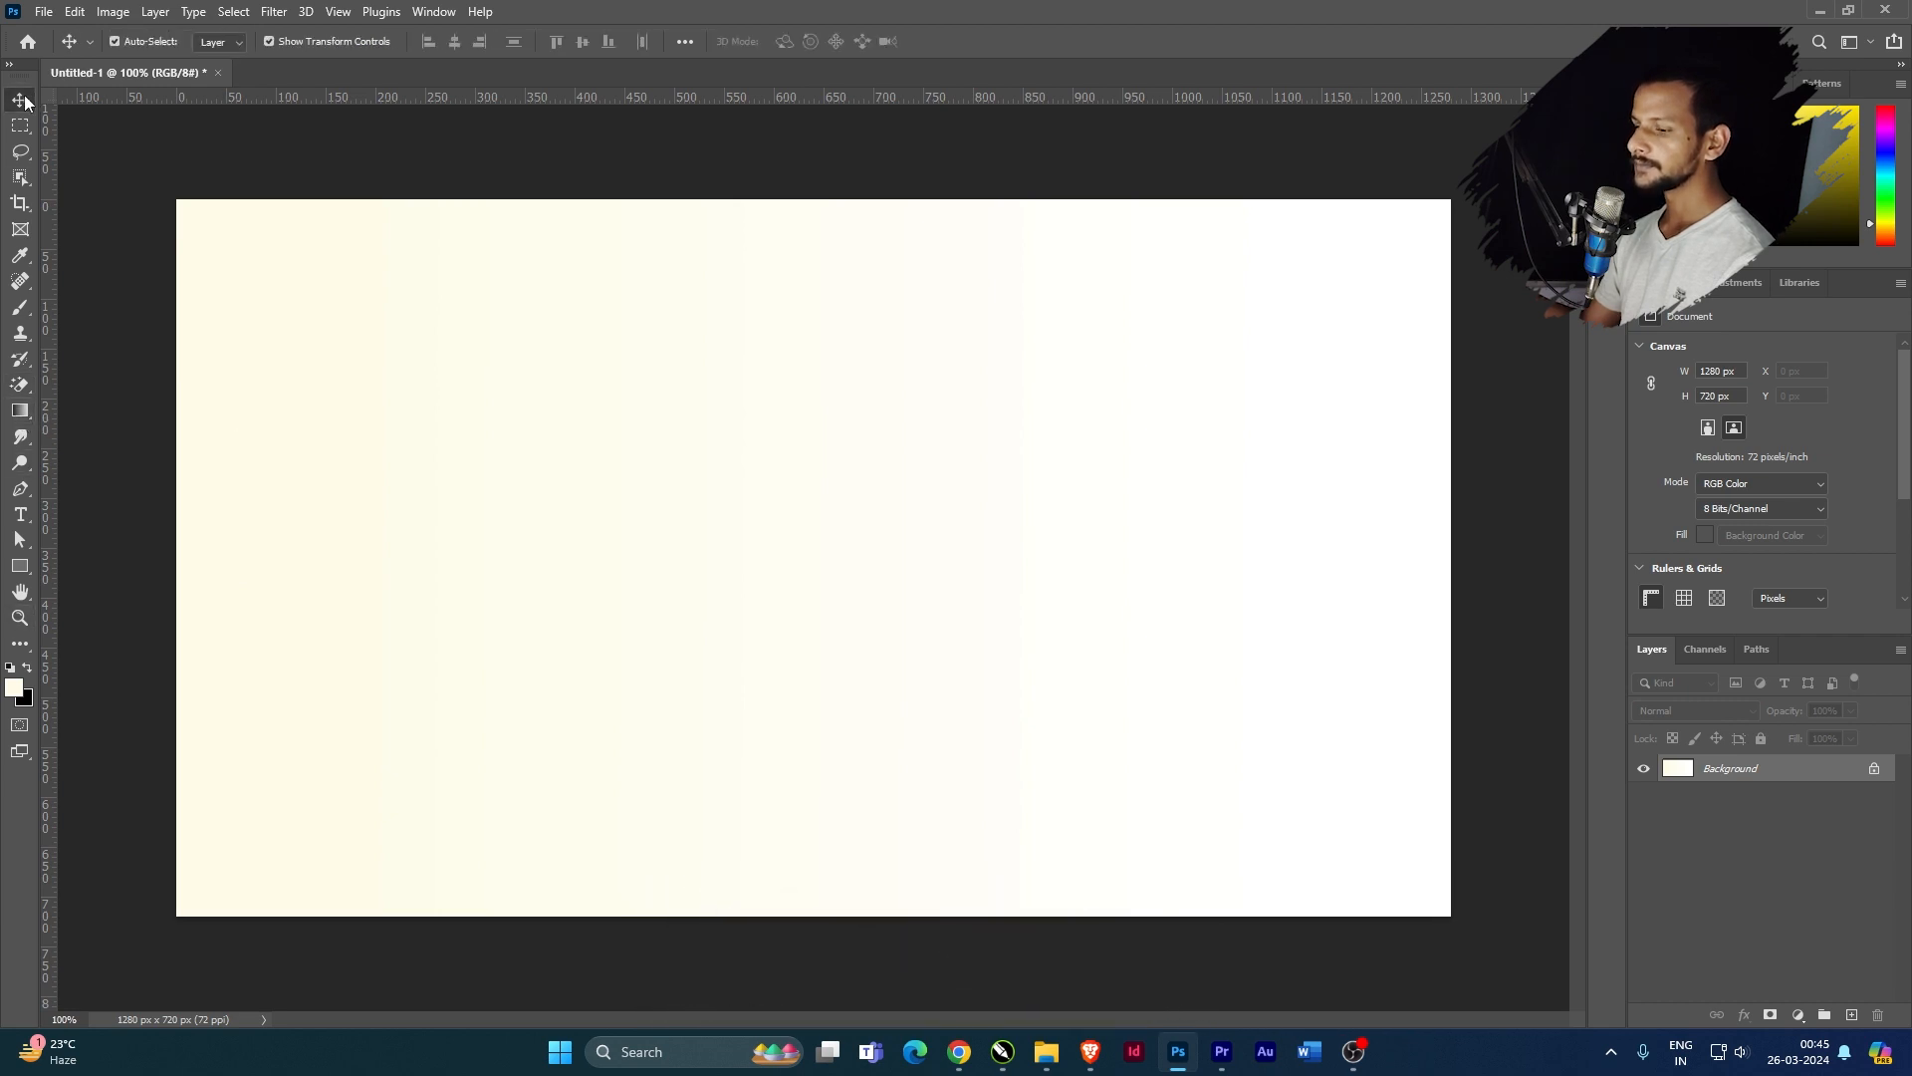
{"action": "left_click", "coordinate": [20, 410]}
{"action": "left_click", "coordinate": [135, 46]}
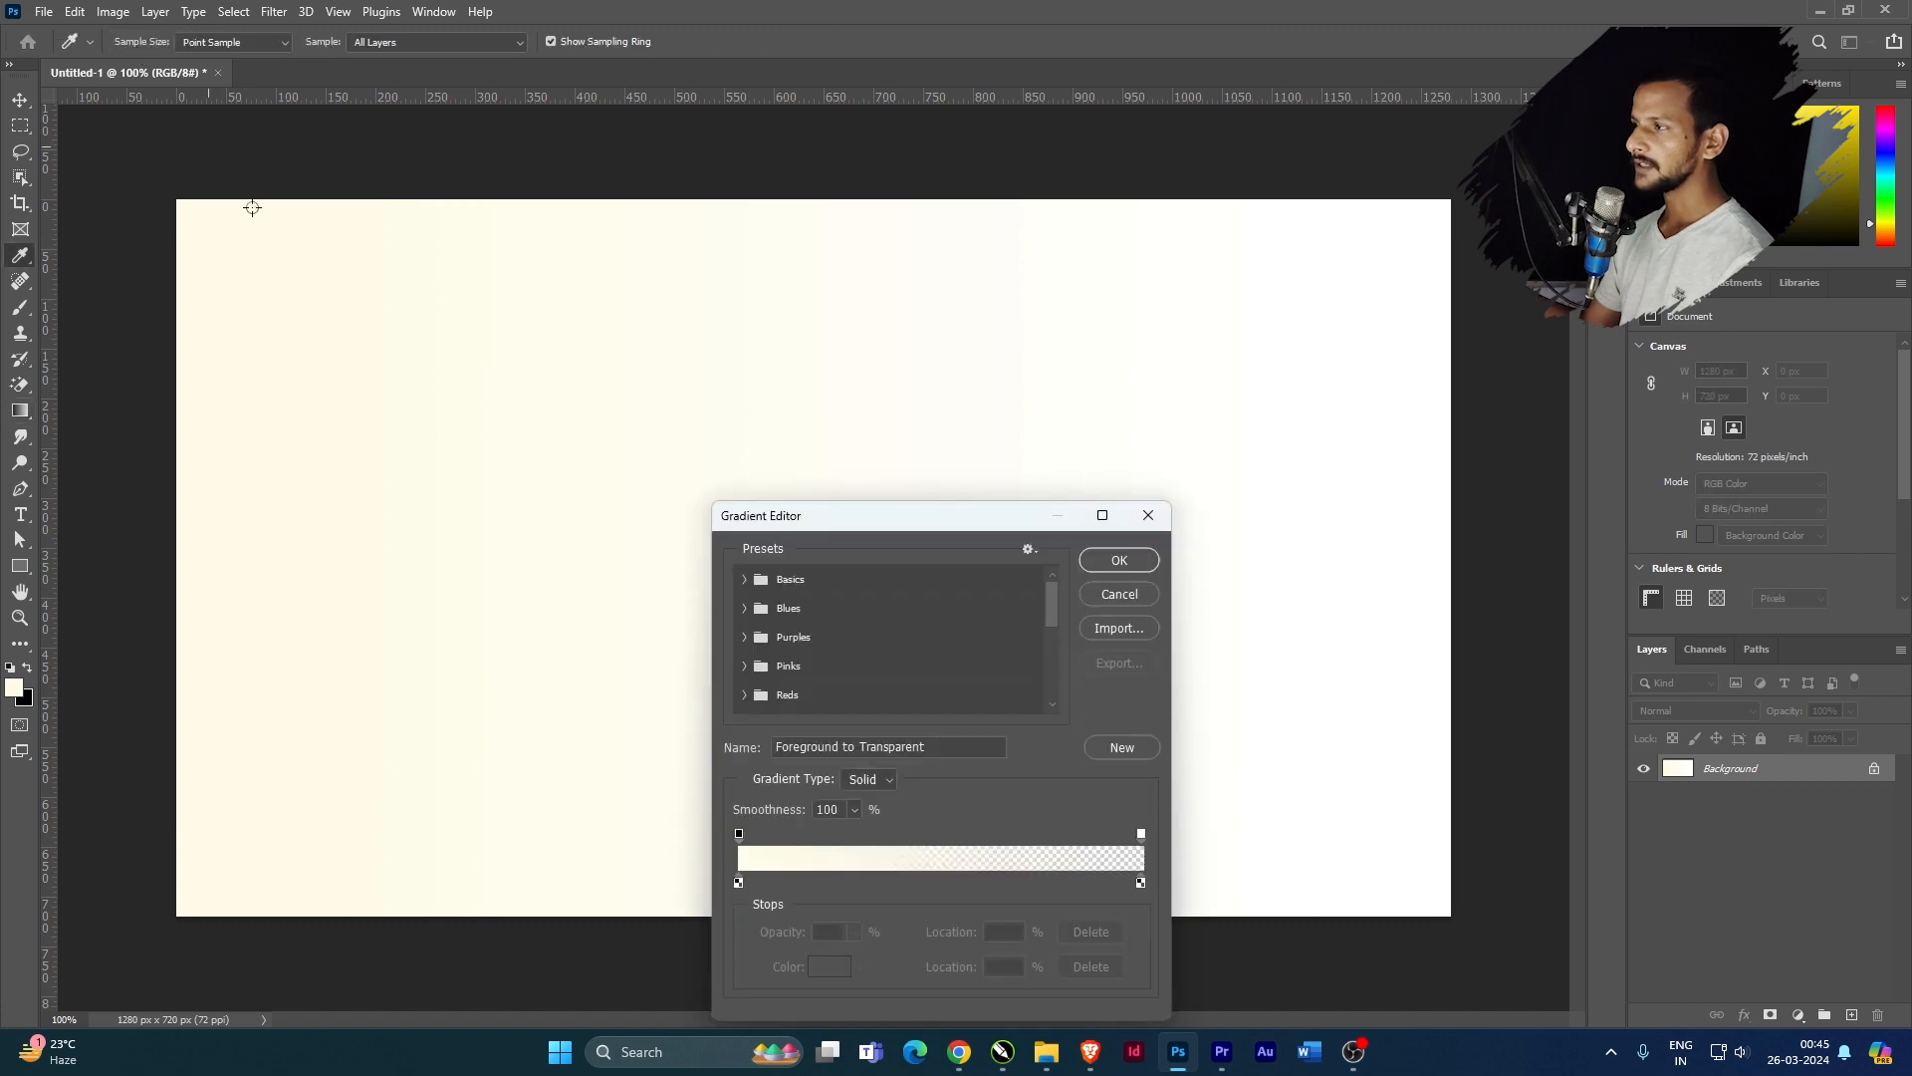
{"action": "left_click", "coordinate": [1148, 516]}
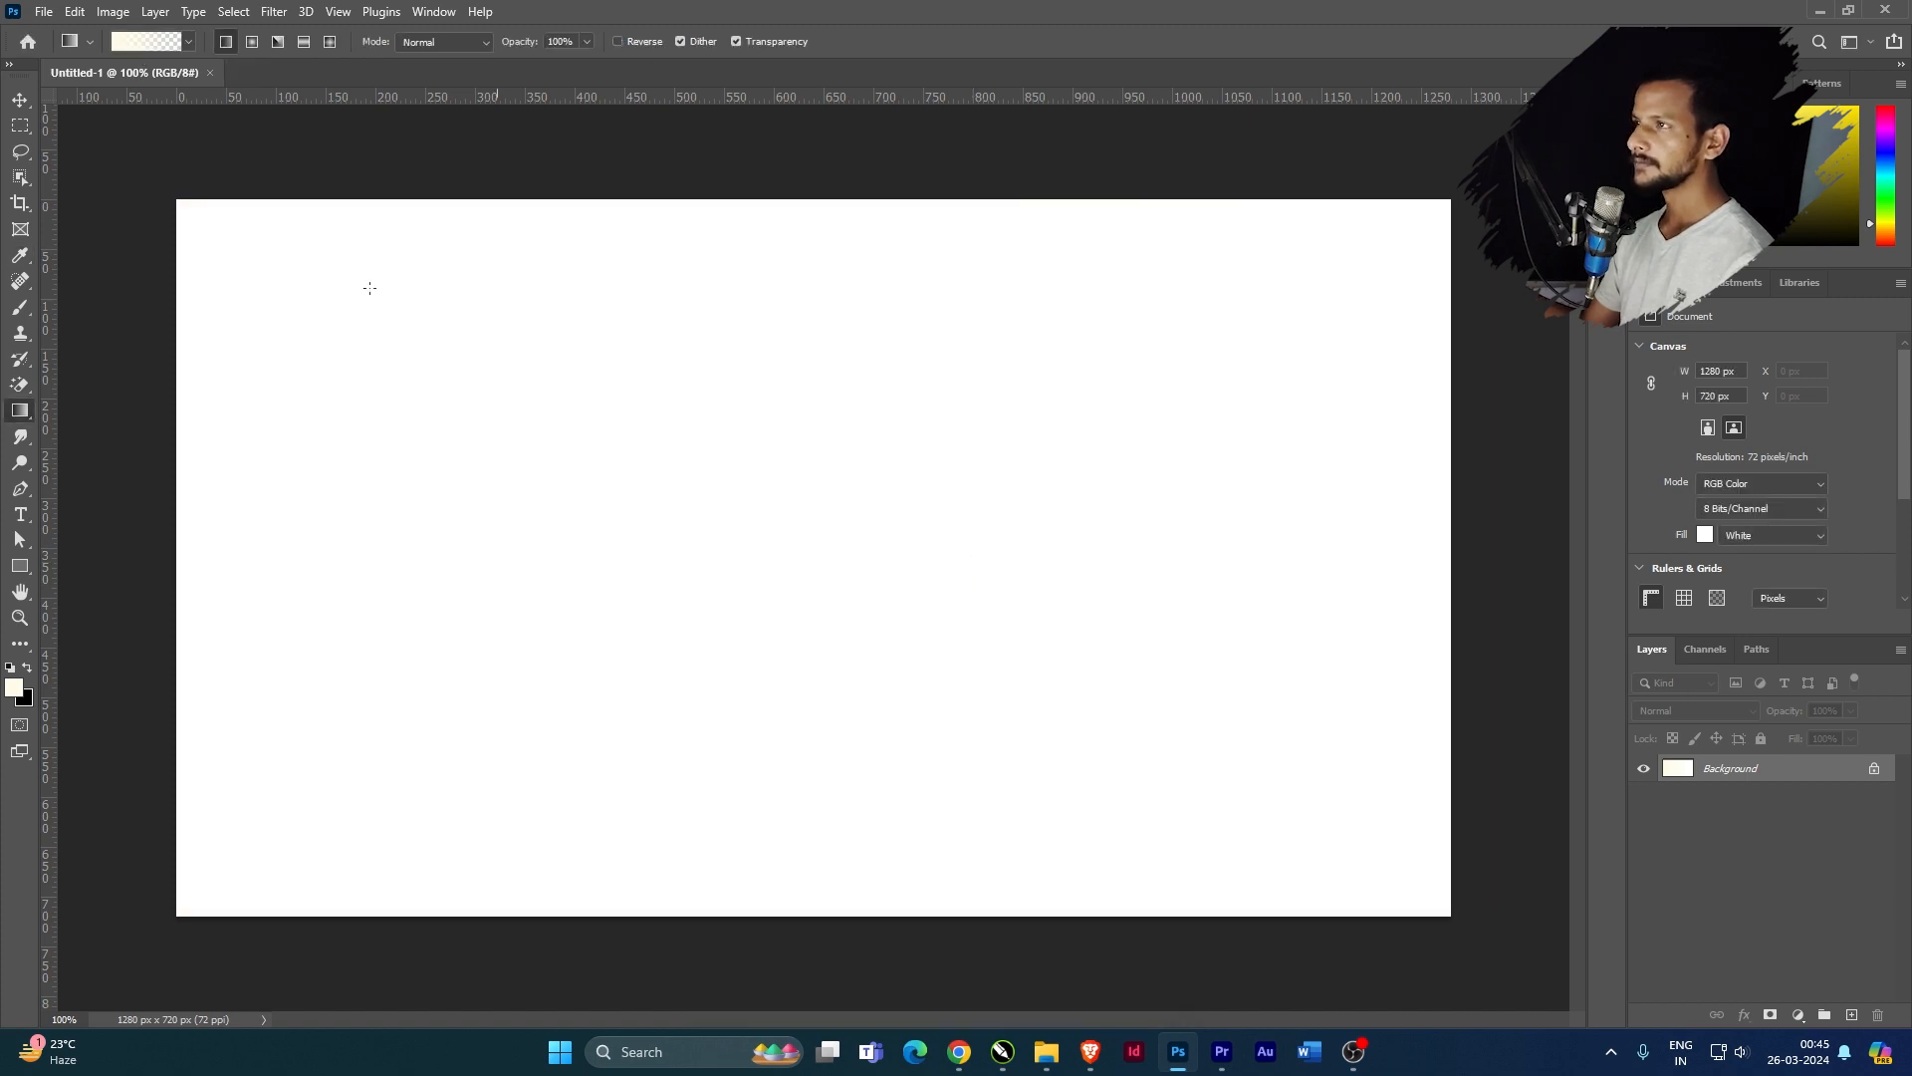
Try the Blue_13 preset from the Blues group as a left-to-right linear gradient on the background, and undo the fill
{"action": "left_click", "coordinate": [135, 46]}
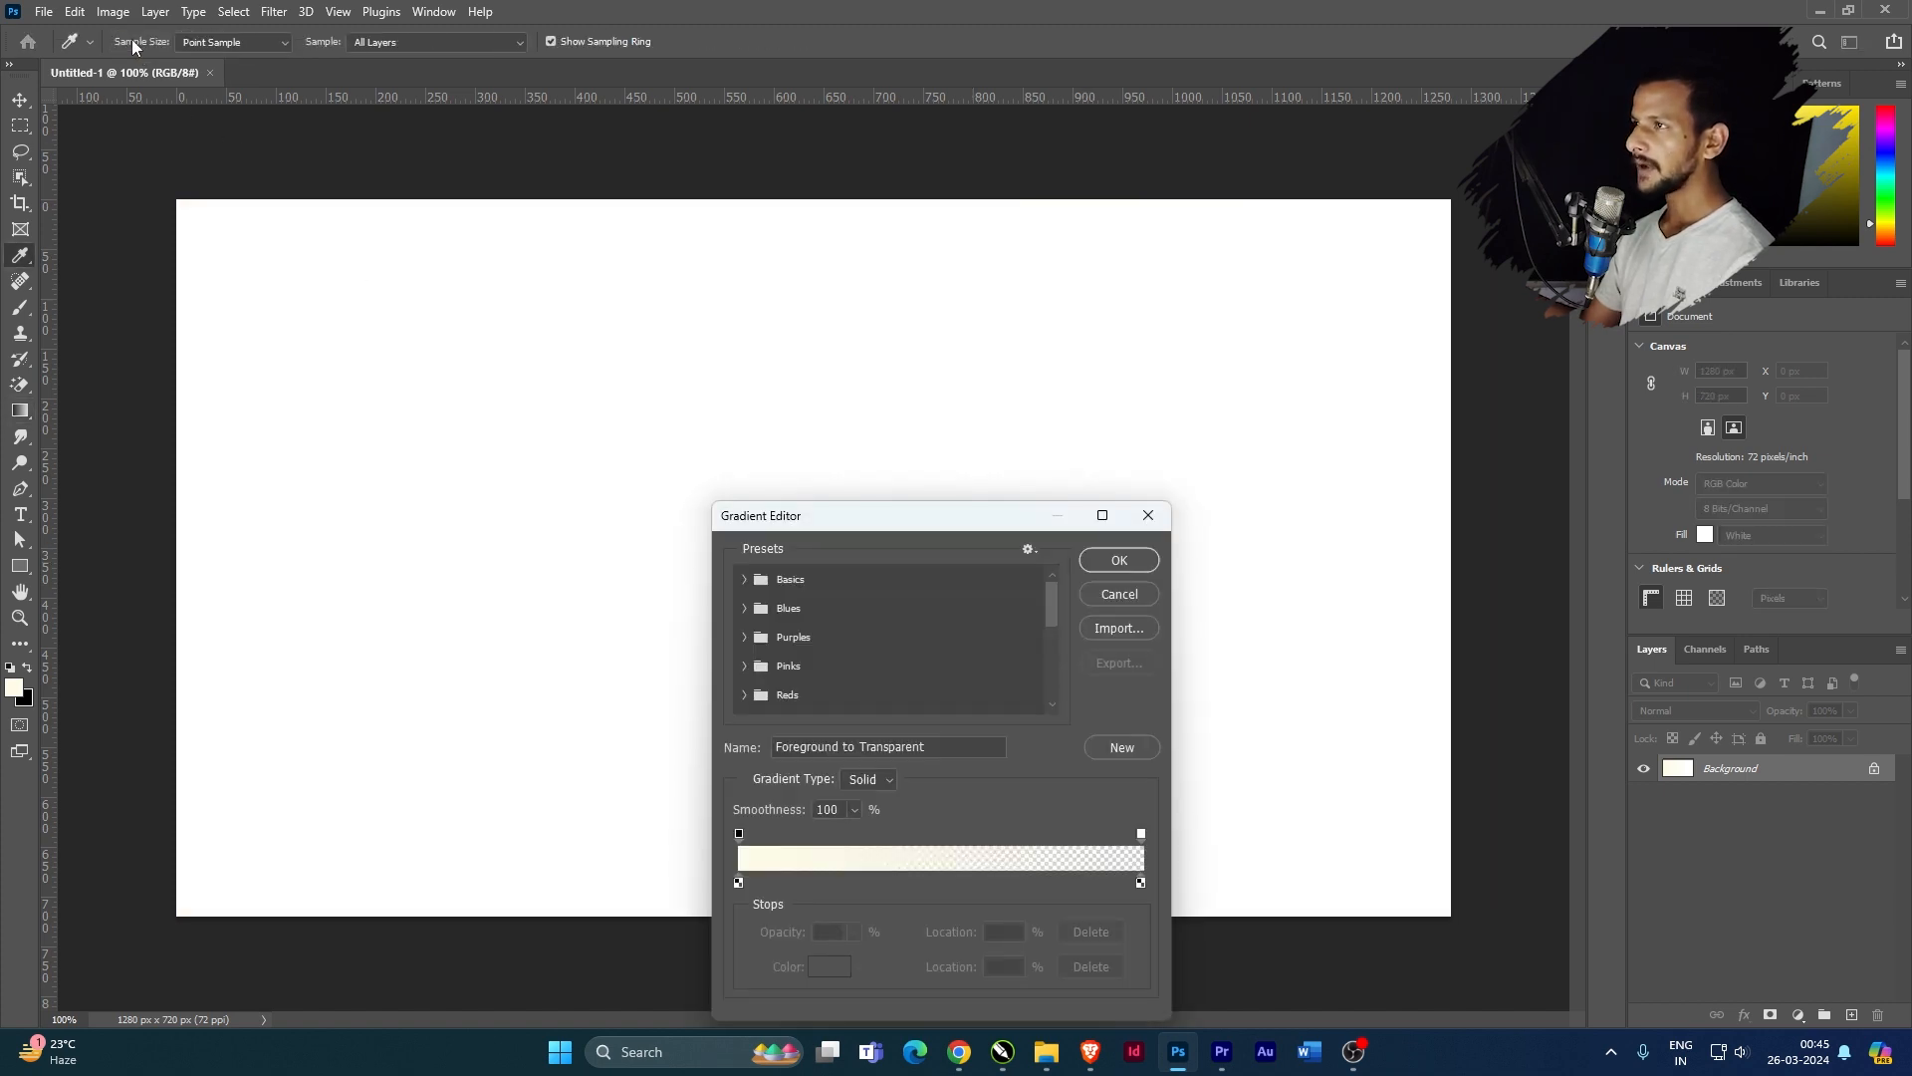
{"action": "left_click_drag", "start_coordinate": [882, 525], "coordinate": [828, 308]}
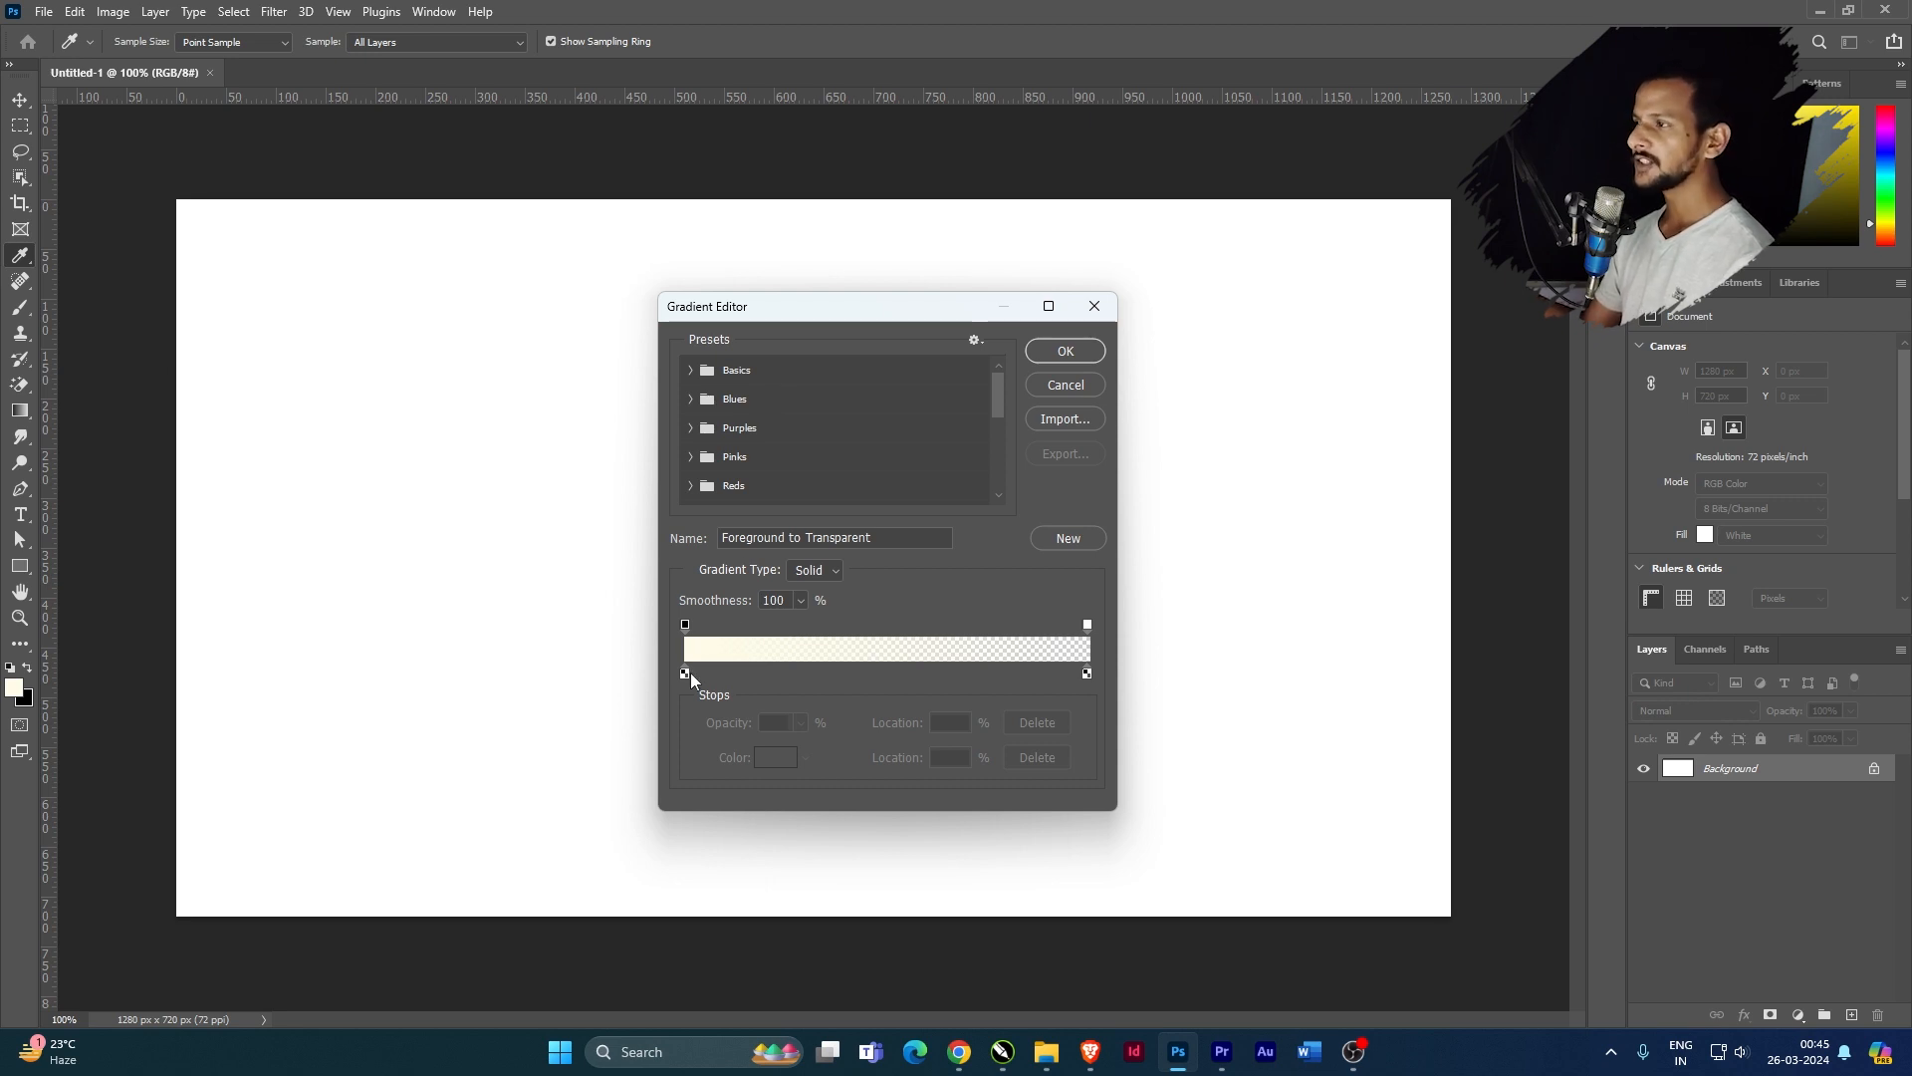
{"action": "left_click", "coordinate": [691, 372]}
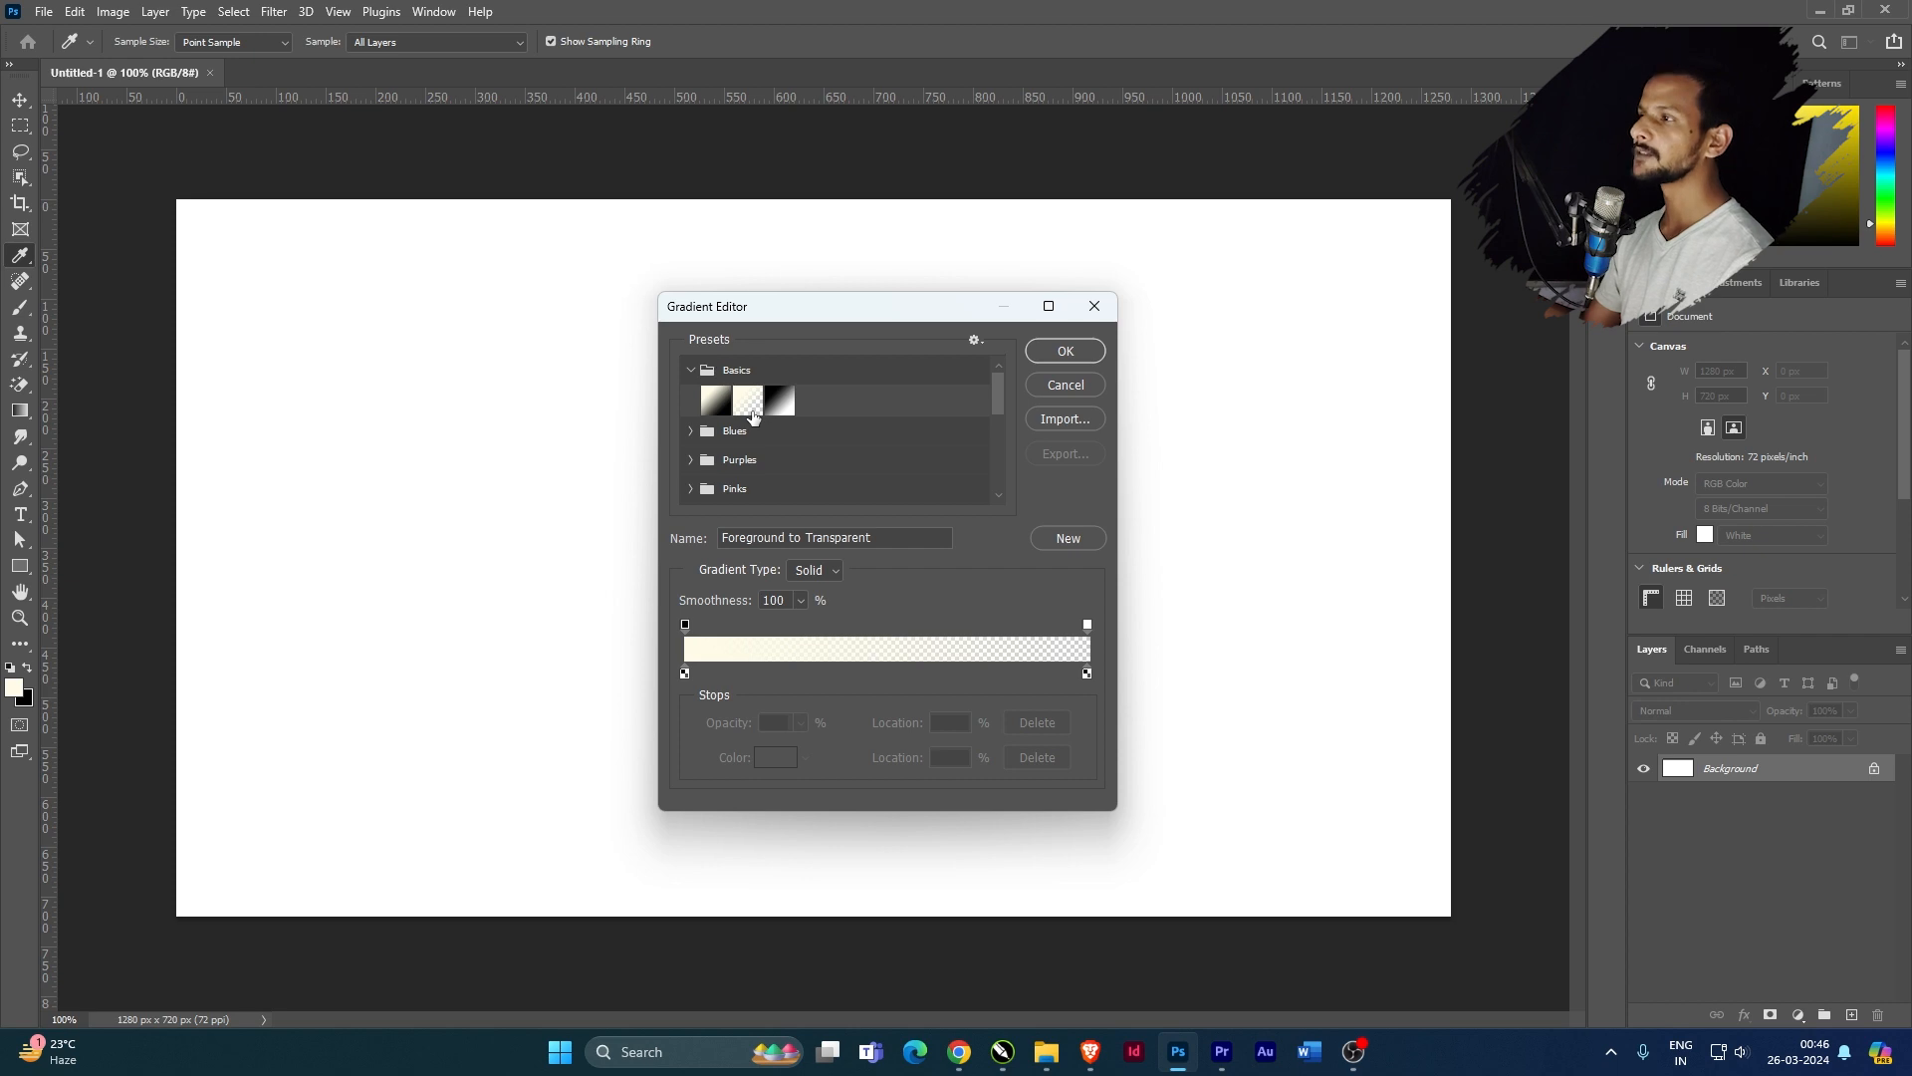
{"action": "left_click", "coordinate": [692, 435]}
{"action": "left_click", "coordinate": [782, 466]}
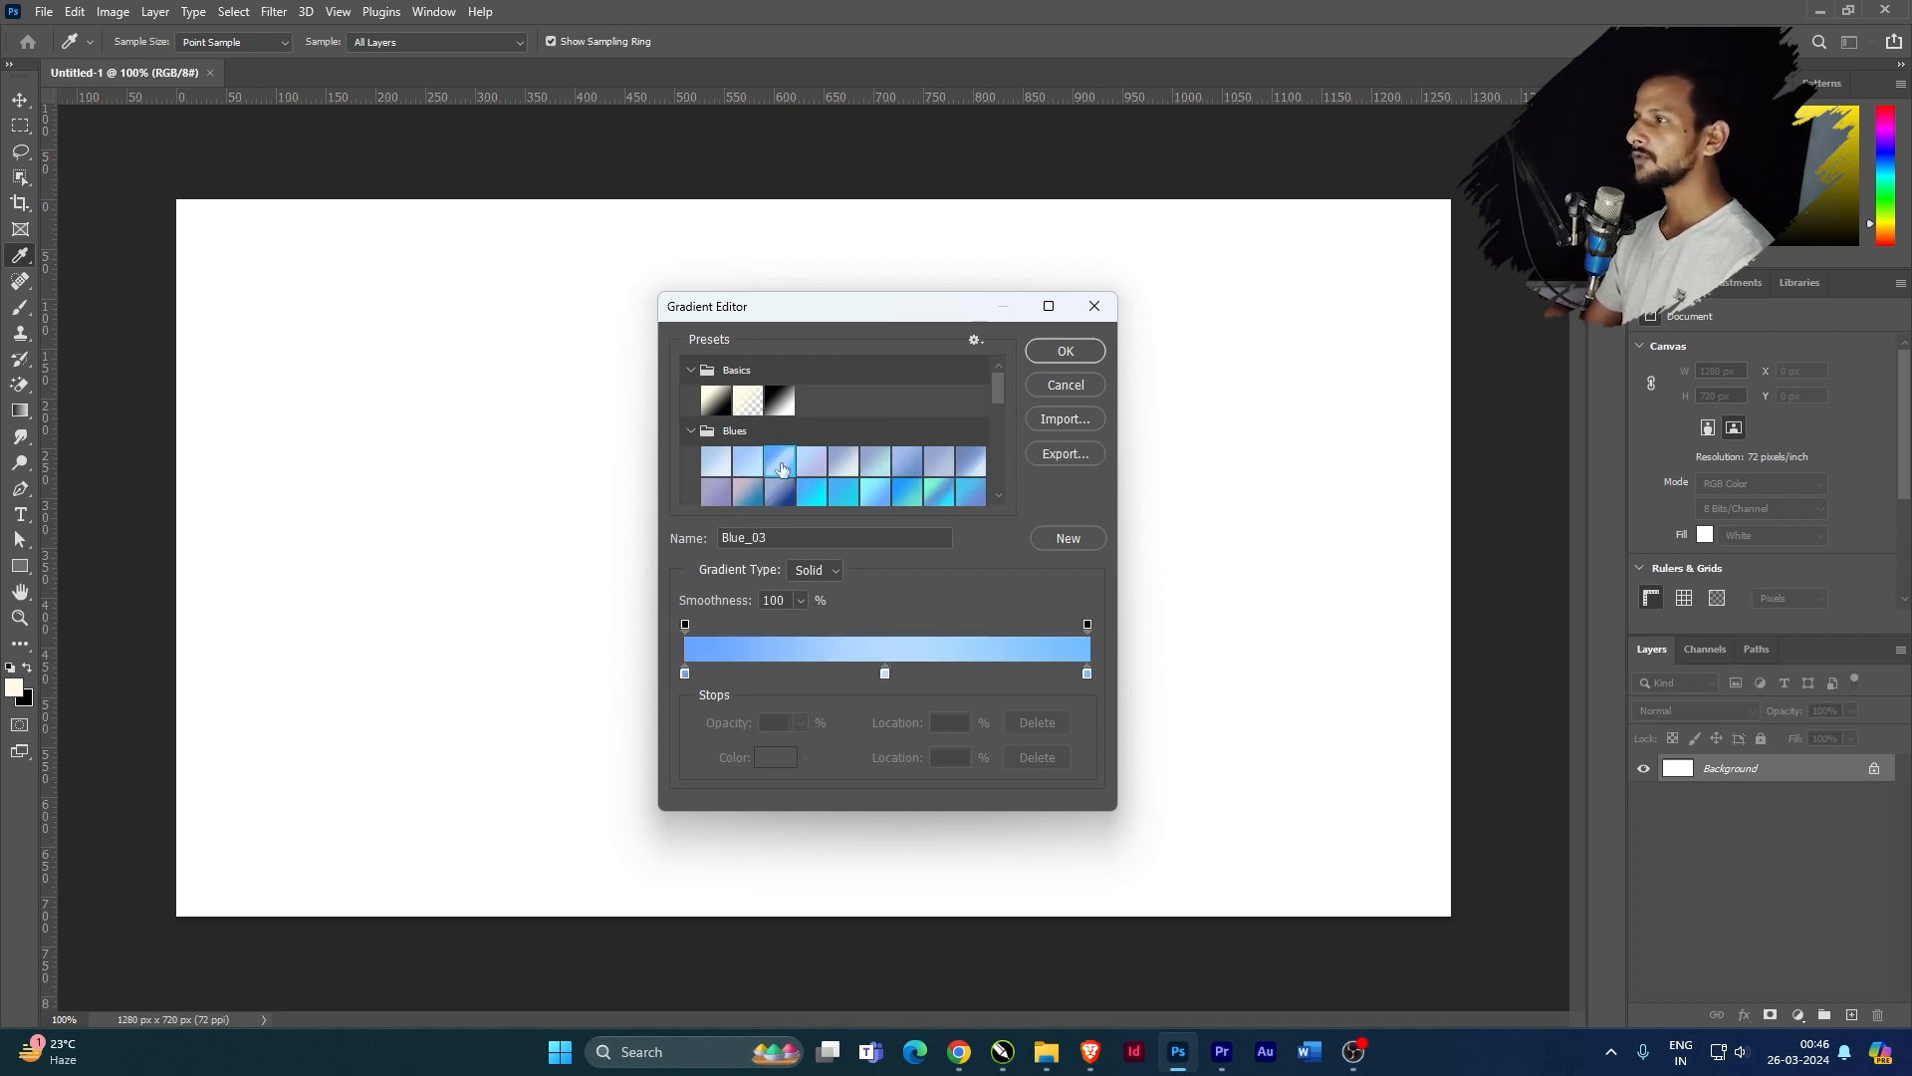
{"action": "left_click", "coordinate": [812, 492]}
{"action": "scroll", "coordinate": [827, 484], "scroll_direction": "down", "scroll_amount": 1}
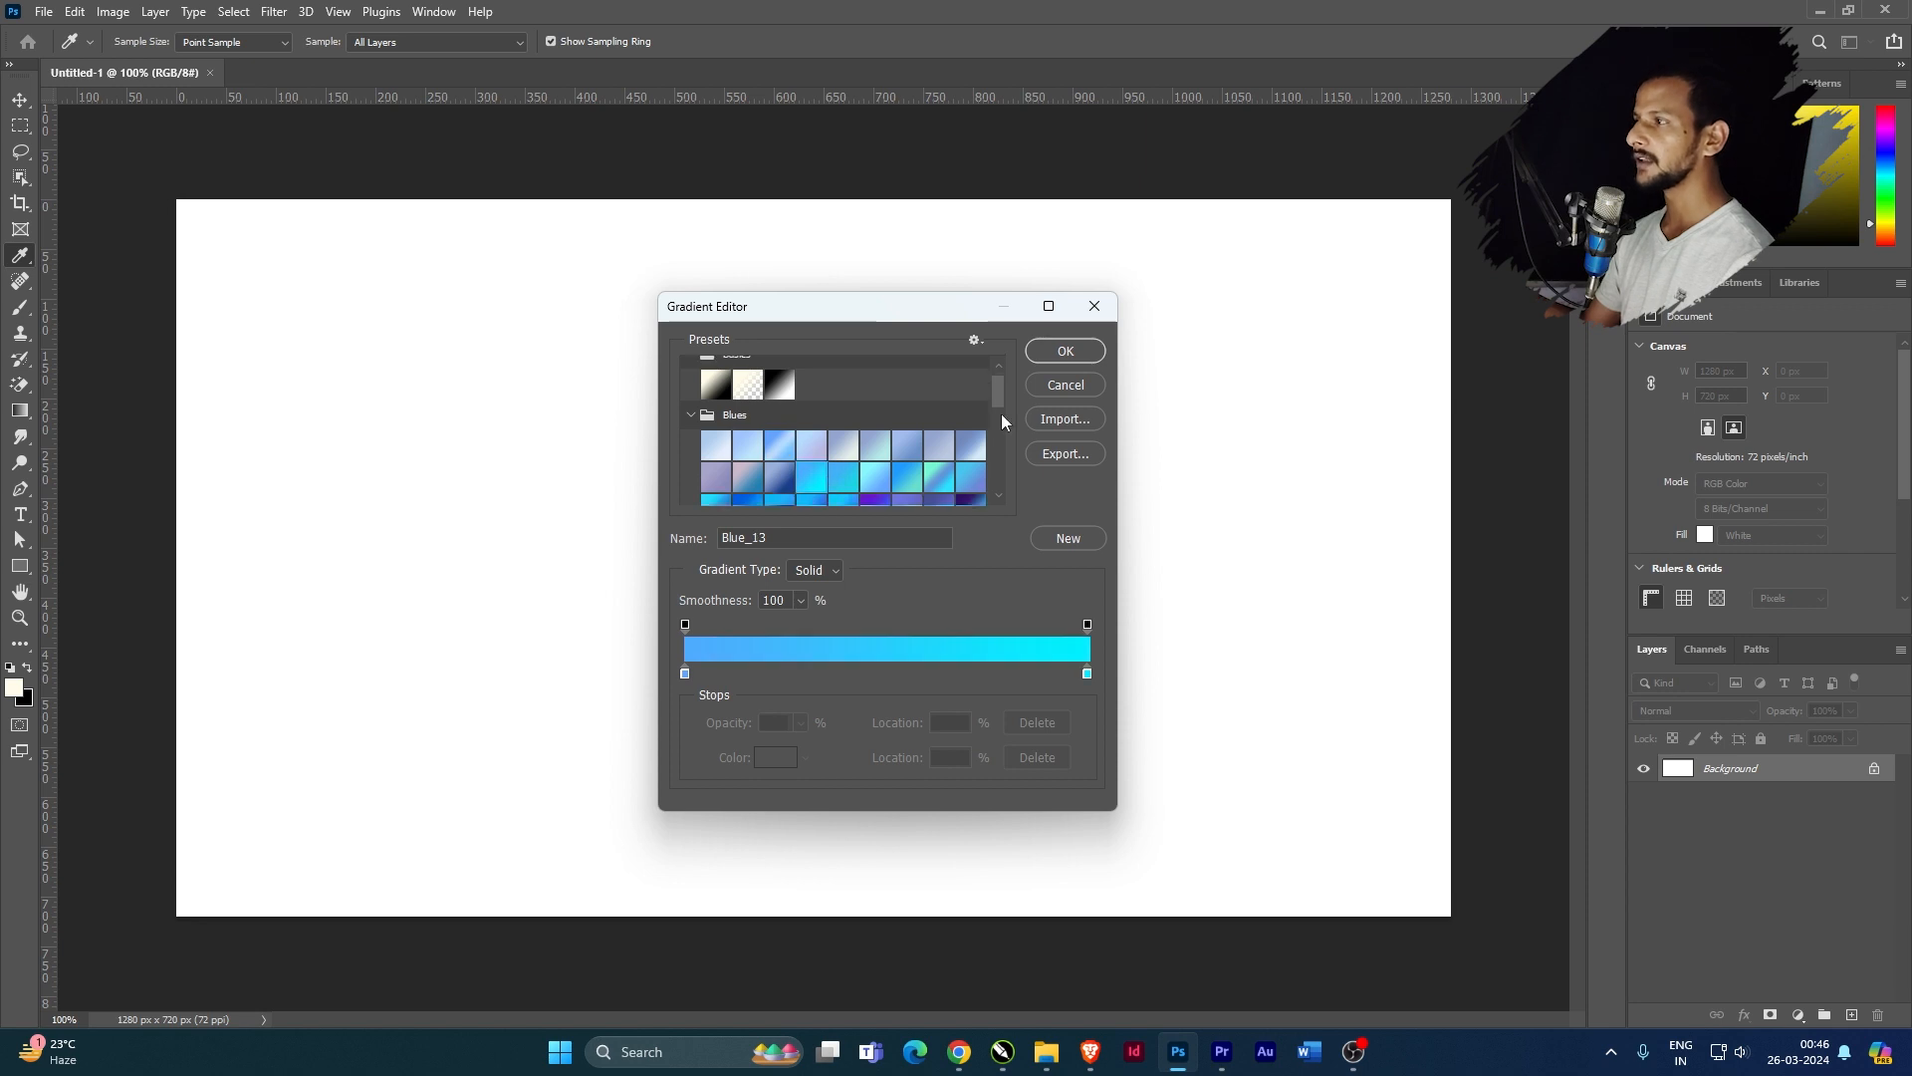
{"action": "left_click", "coordinate": [1057, 352]}
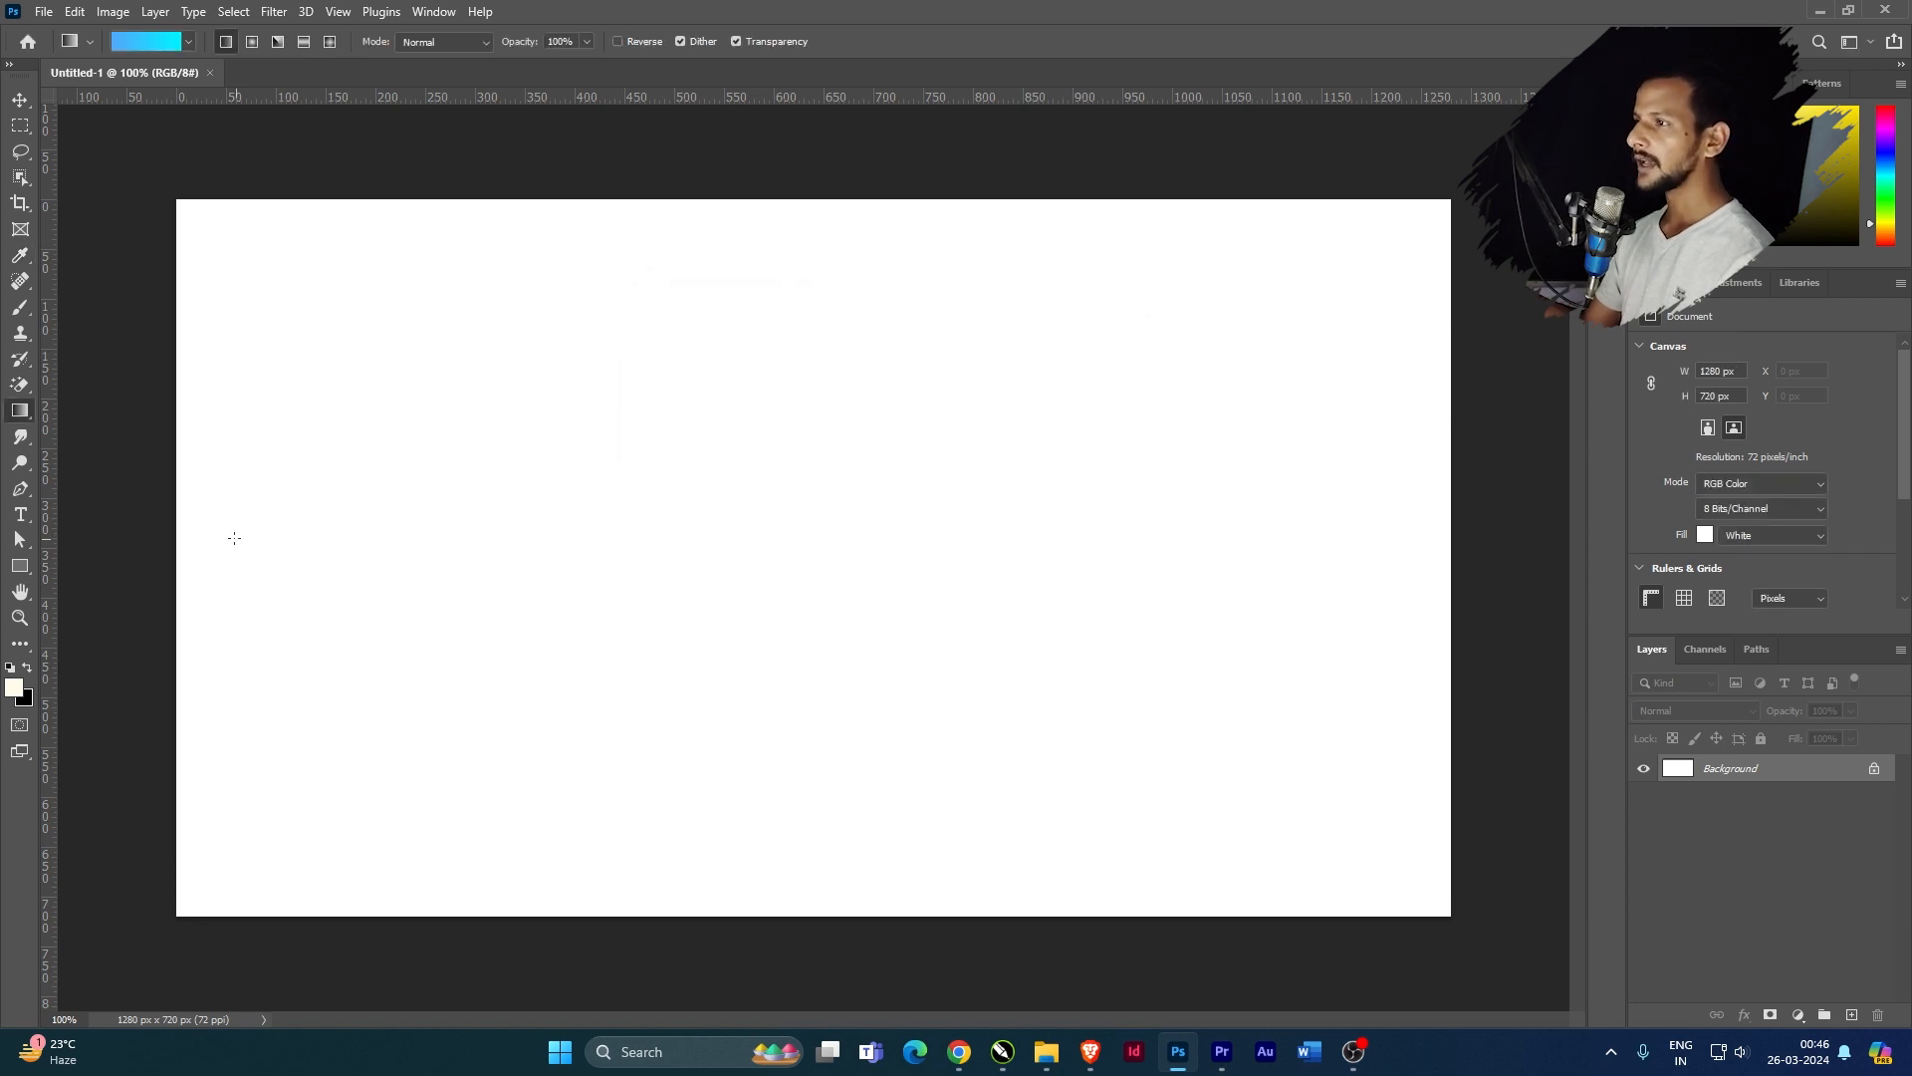
{"action": "left_click_drag", "start_coordinate": [209, 528], "coordinate": [1429, 525]}
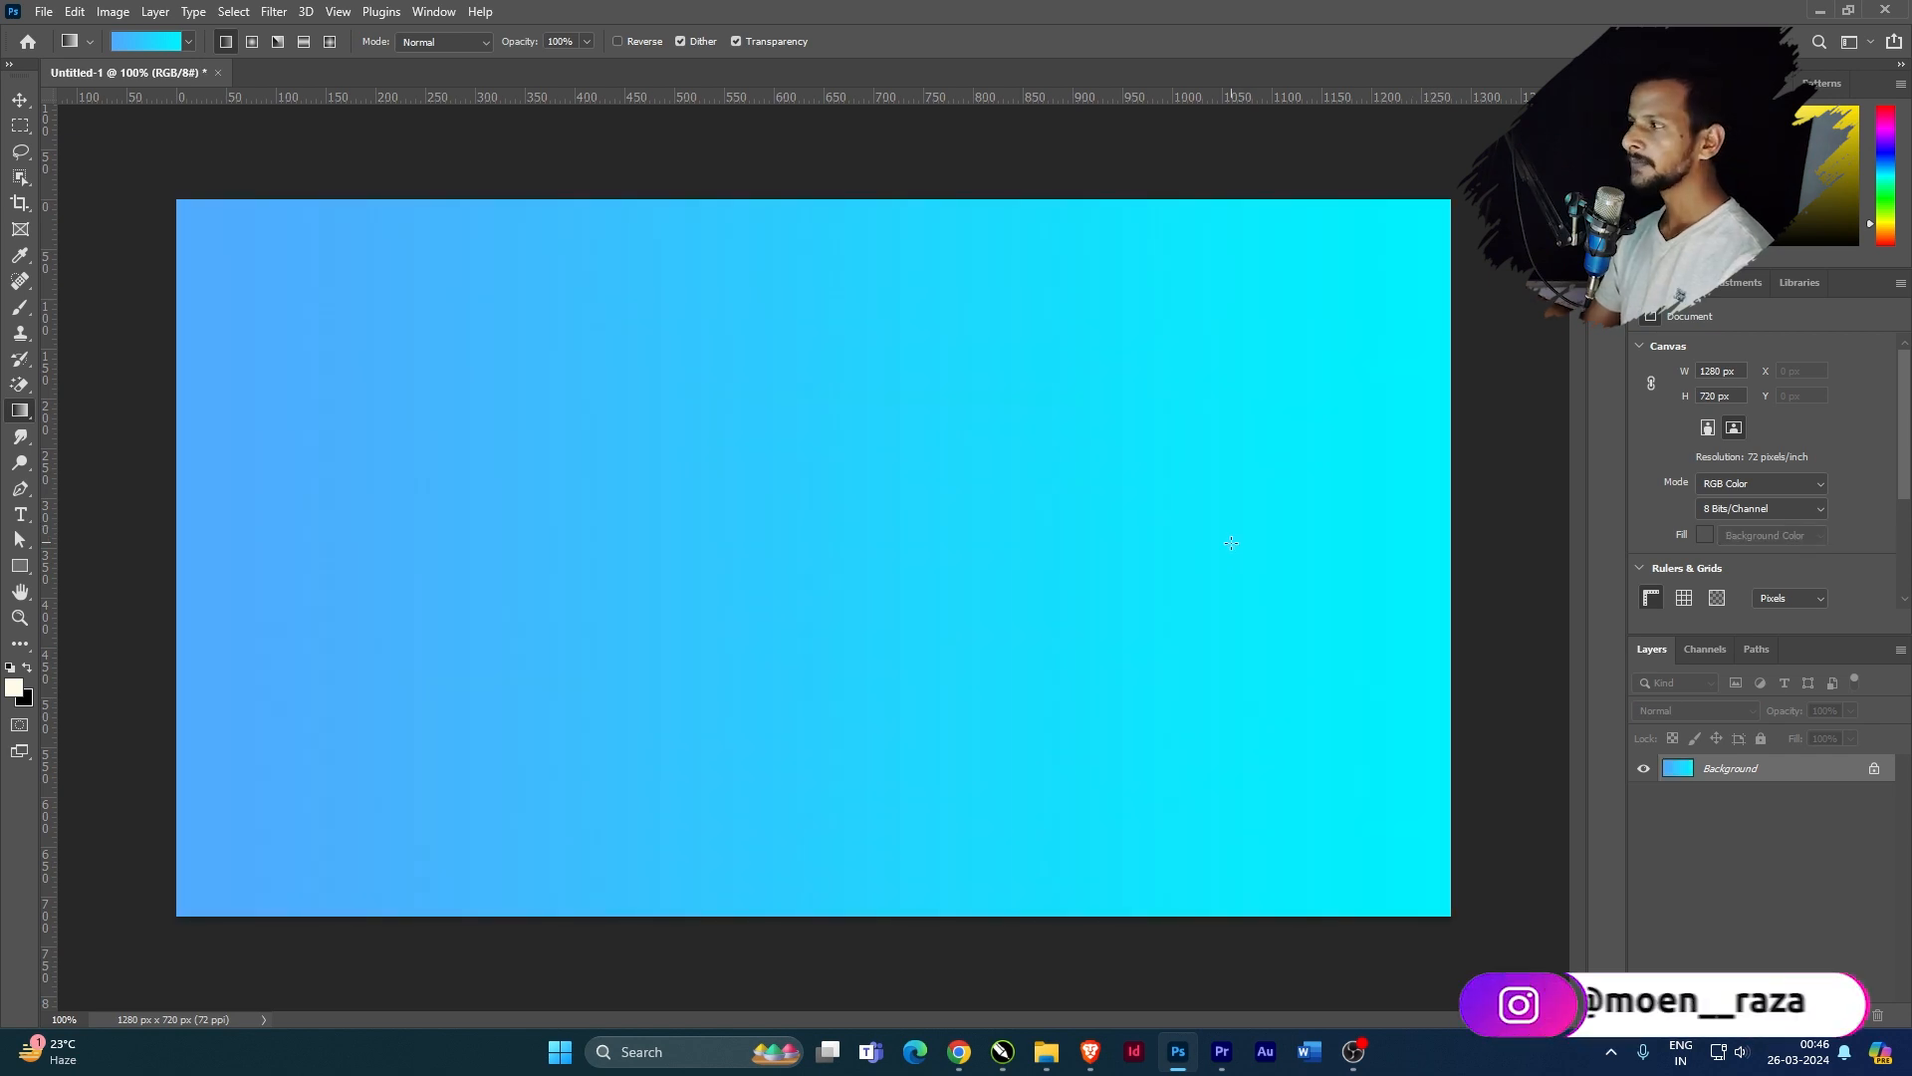
{"action": "key", "text": "ctrl+z"}
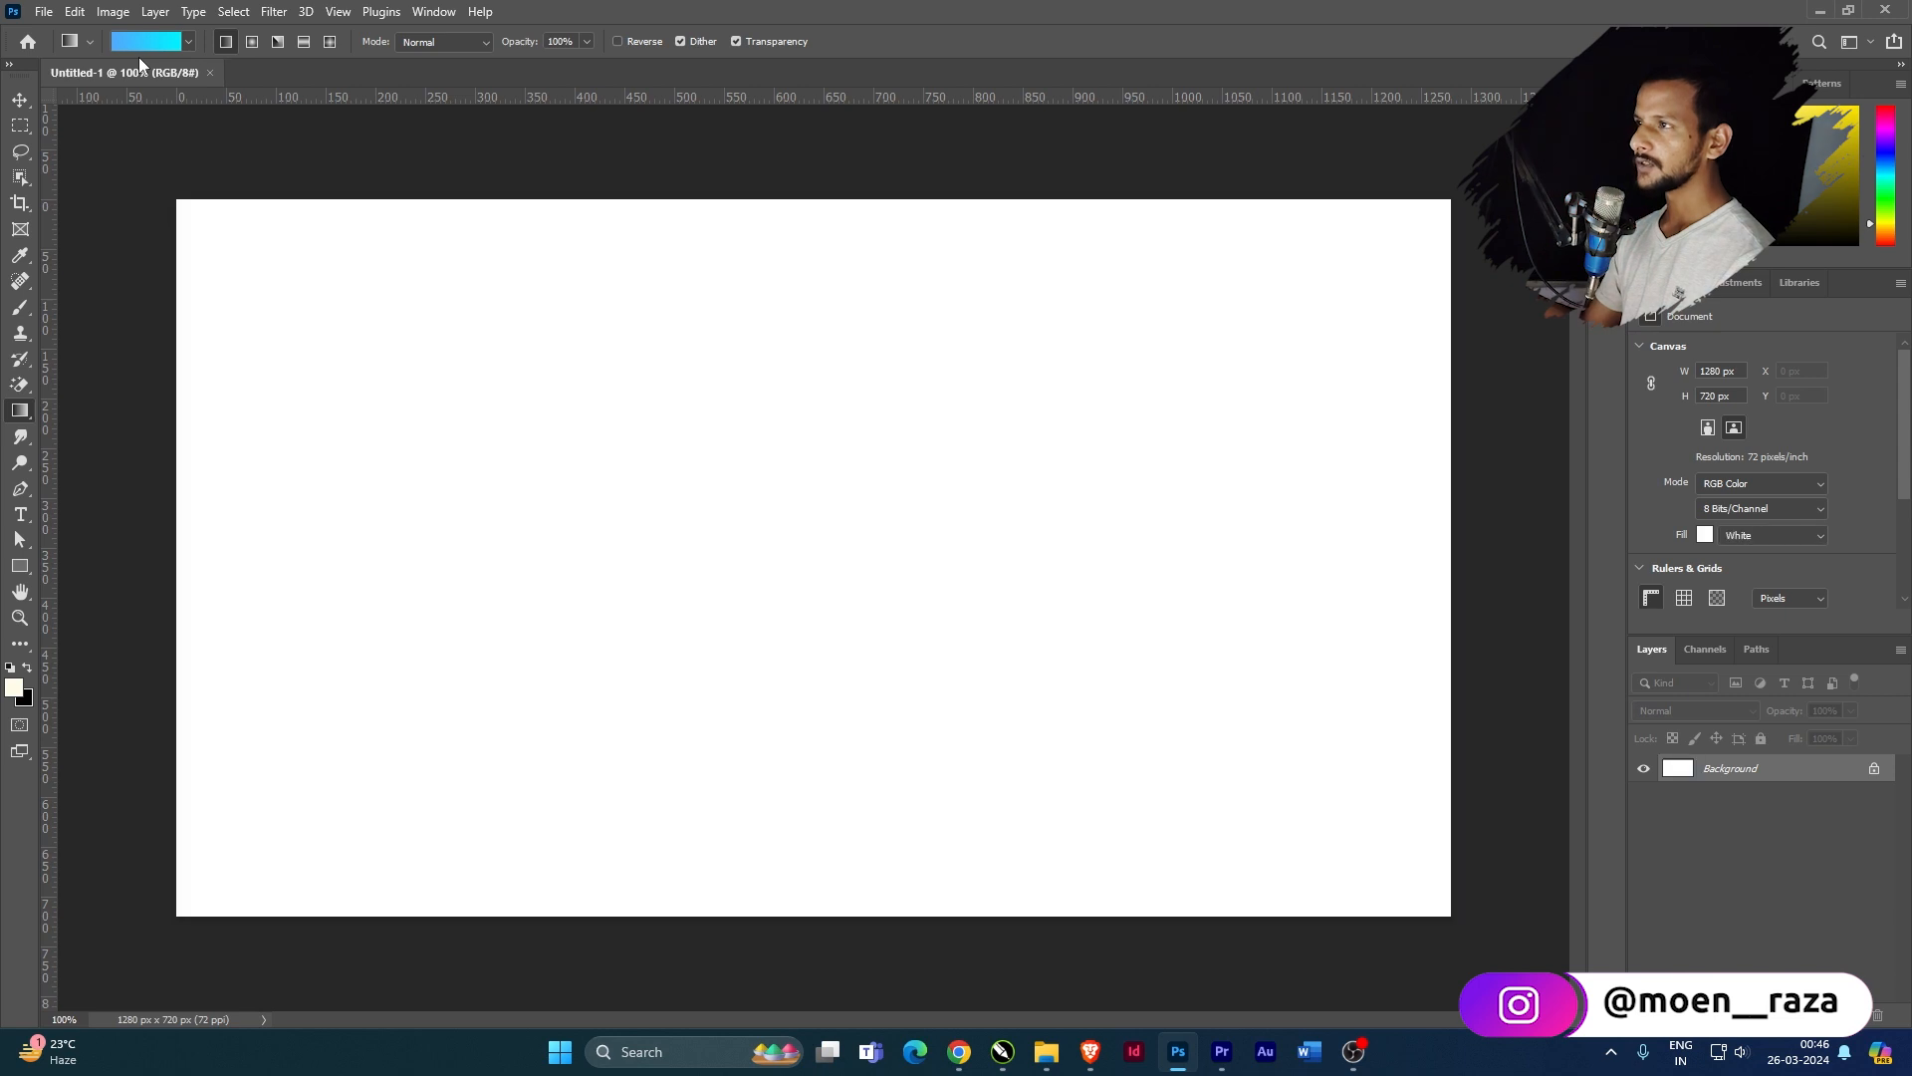
Try the Purple_22 preset from the Purples group as a left-to-right linear gradient on the background, and undo the fill
{"action": "left_click", "coordinate": [146, 42]}
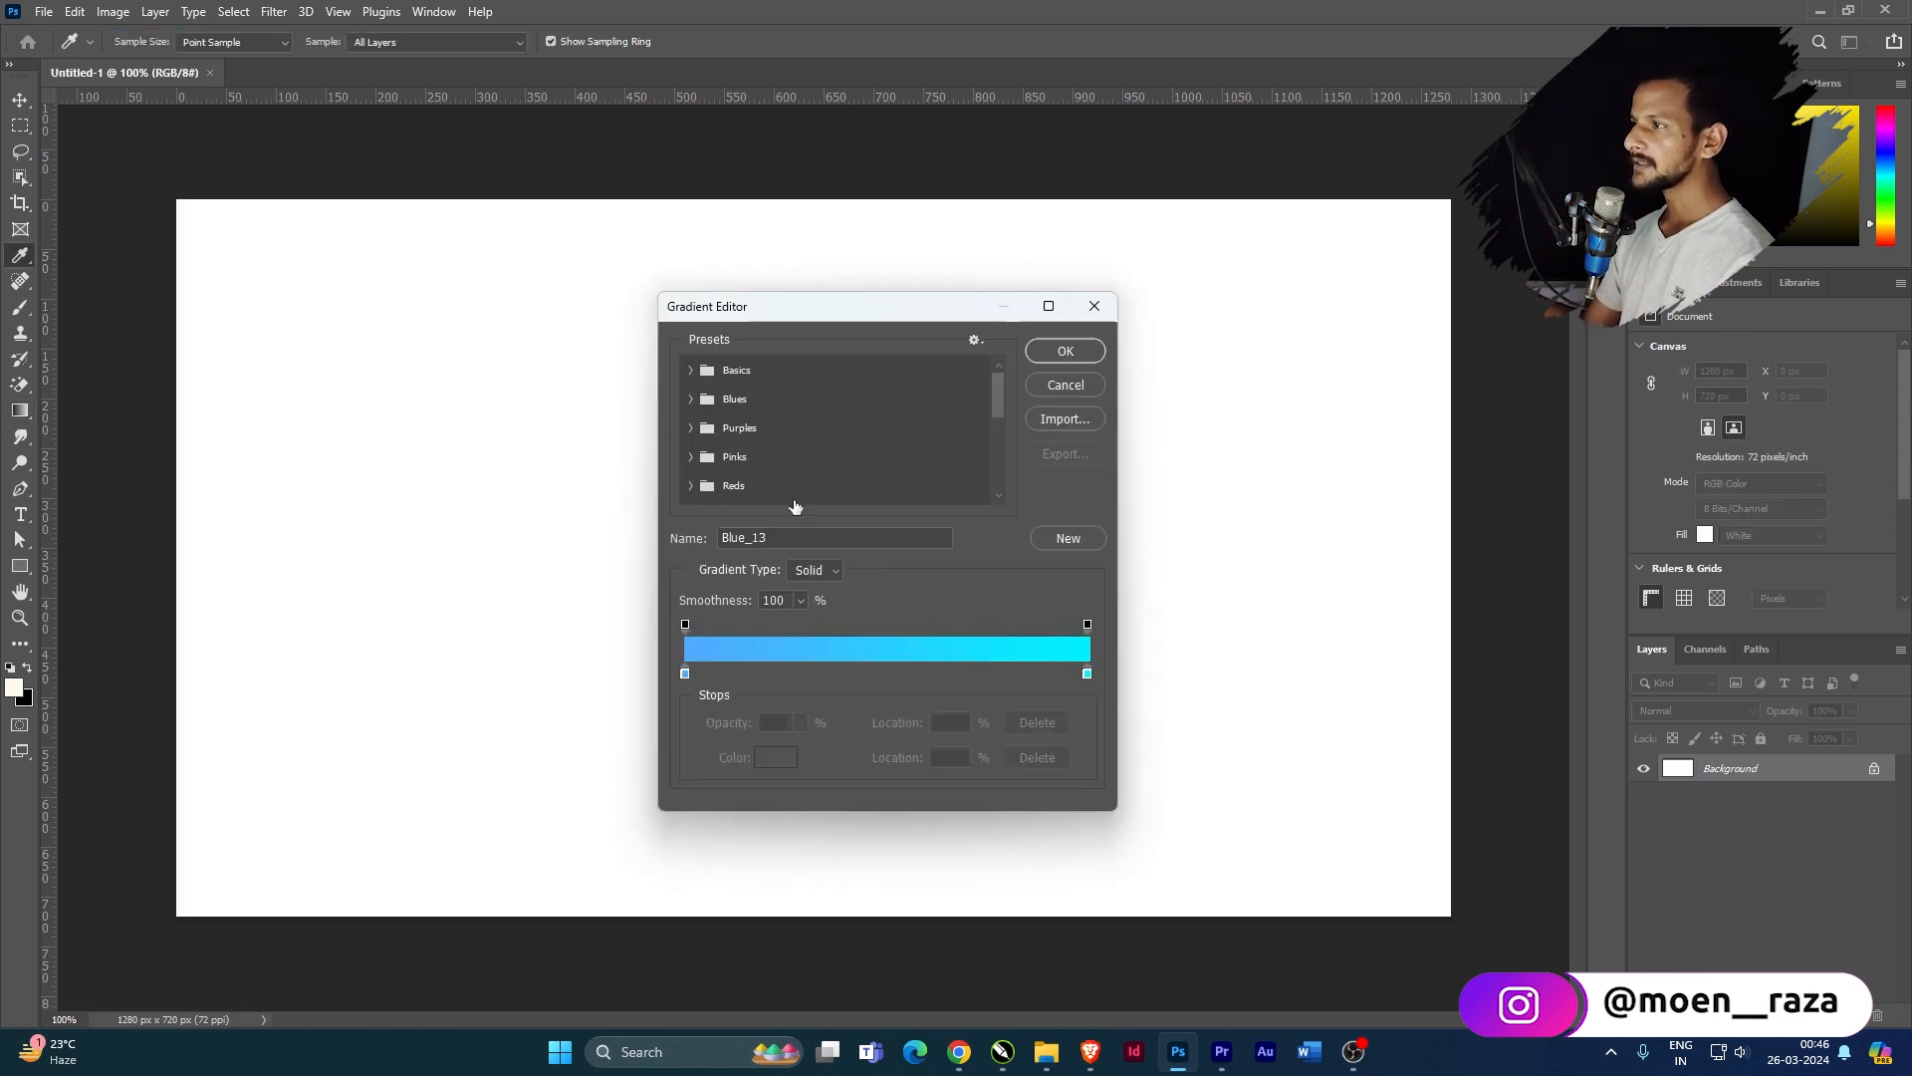
{"action": "left_click", "coordinate": [691, 429]}
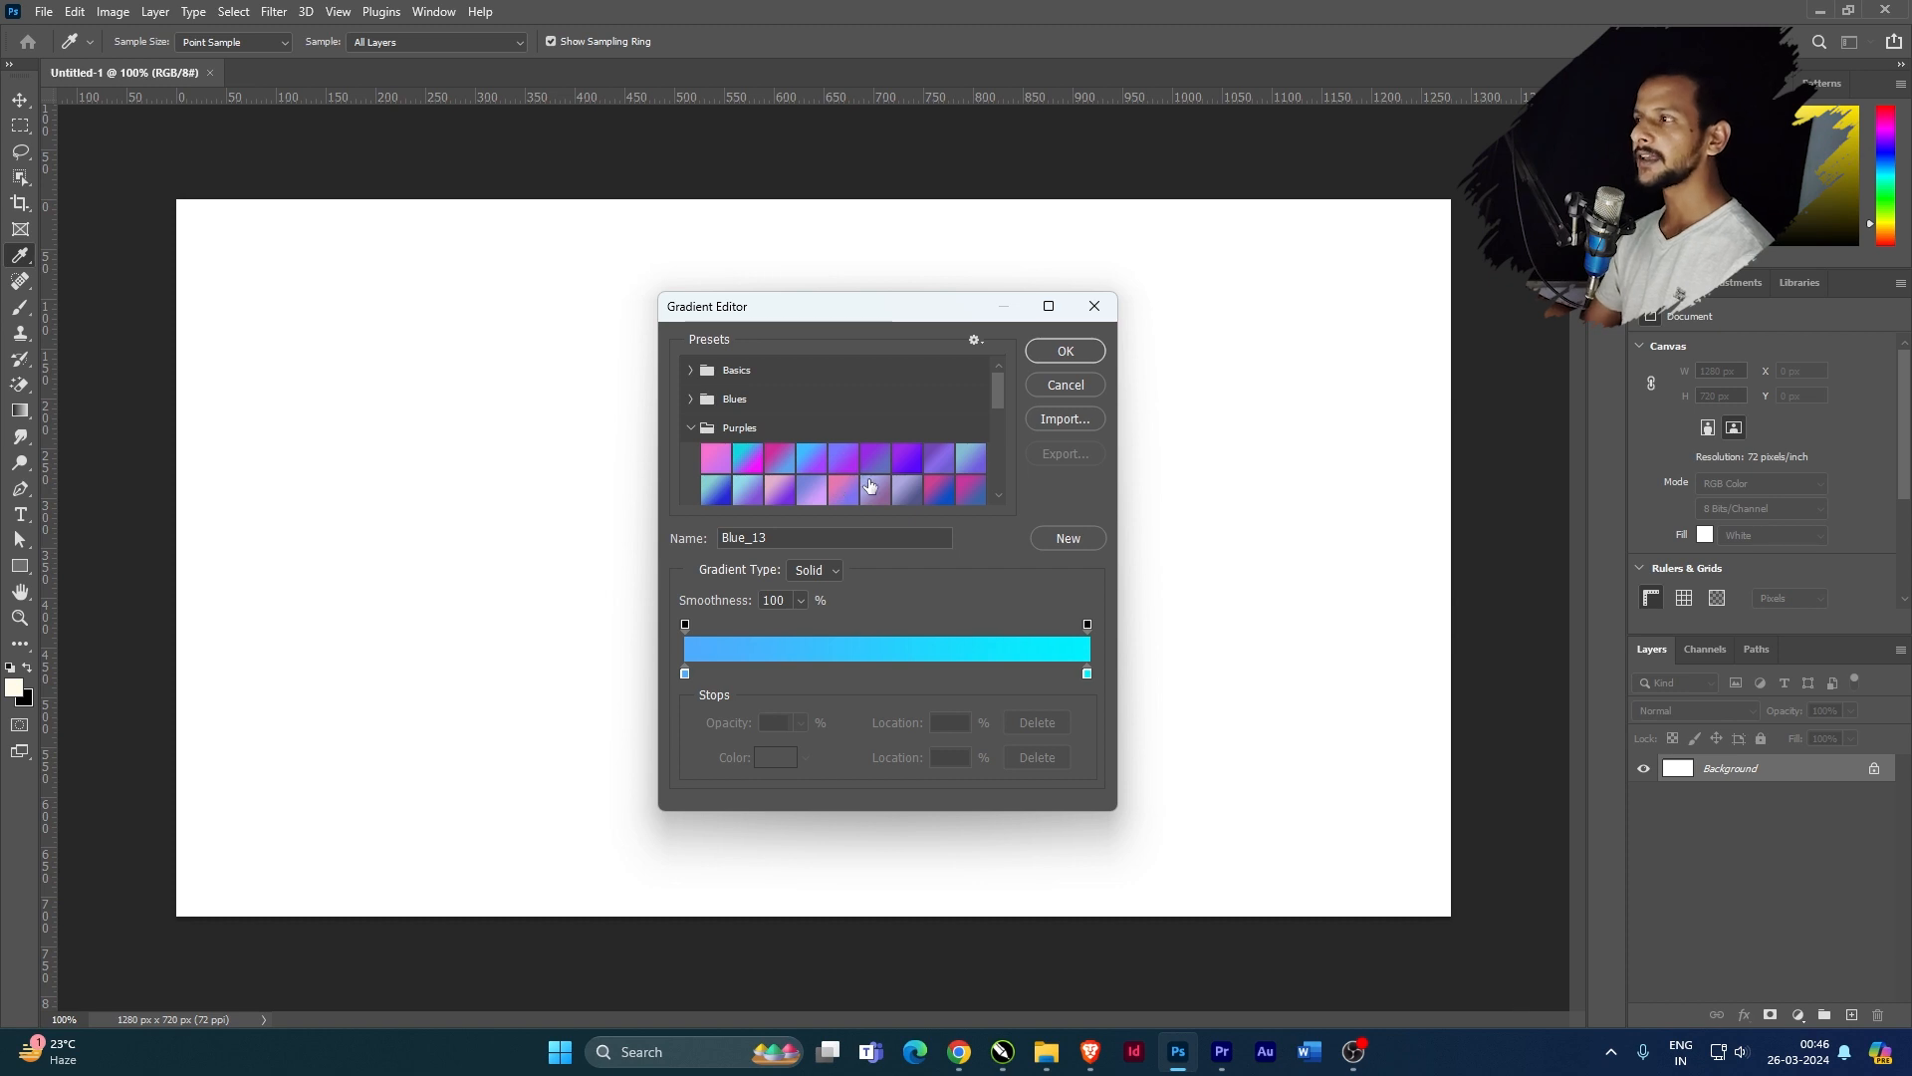
{"action": "scroll", "coordinate": [862, 496], "scroll_direction": "down", "scroll_amount": 1}
{"action": "scroll", "coordinate": [854, 484], "scroll_direction": "down", "scroll_amount": 1}
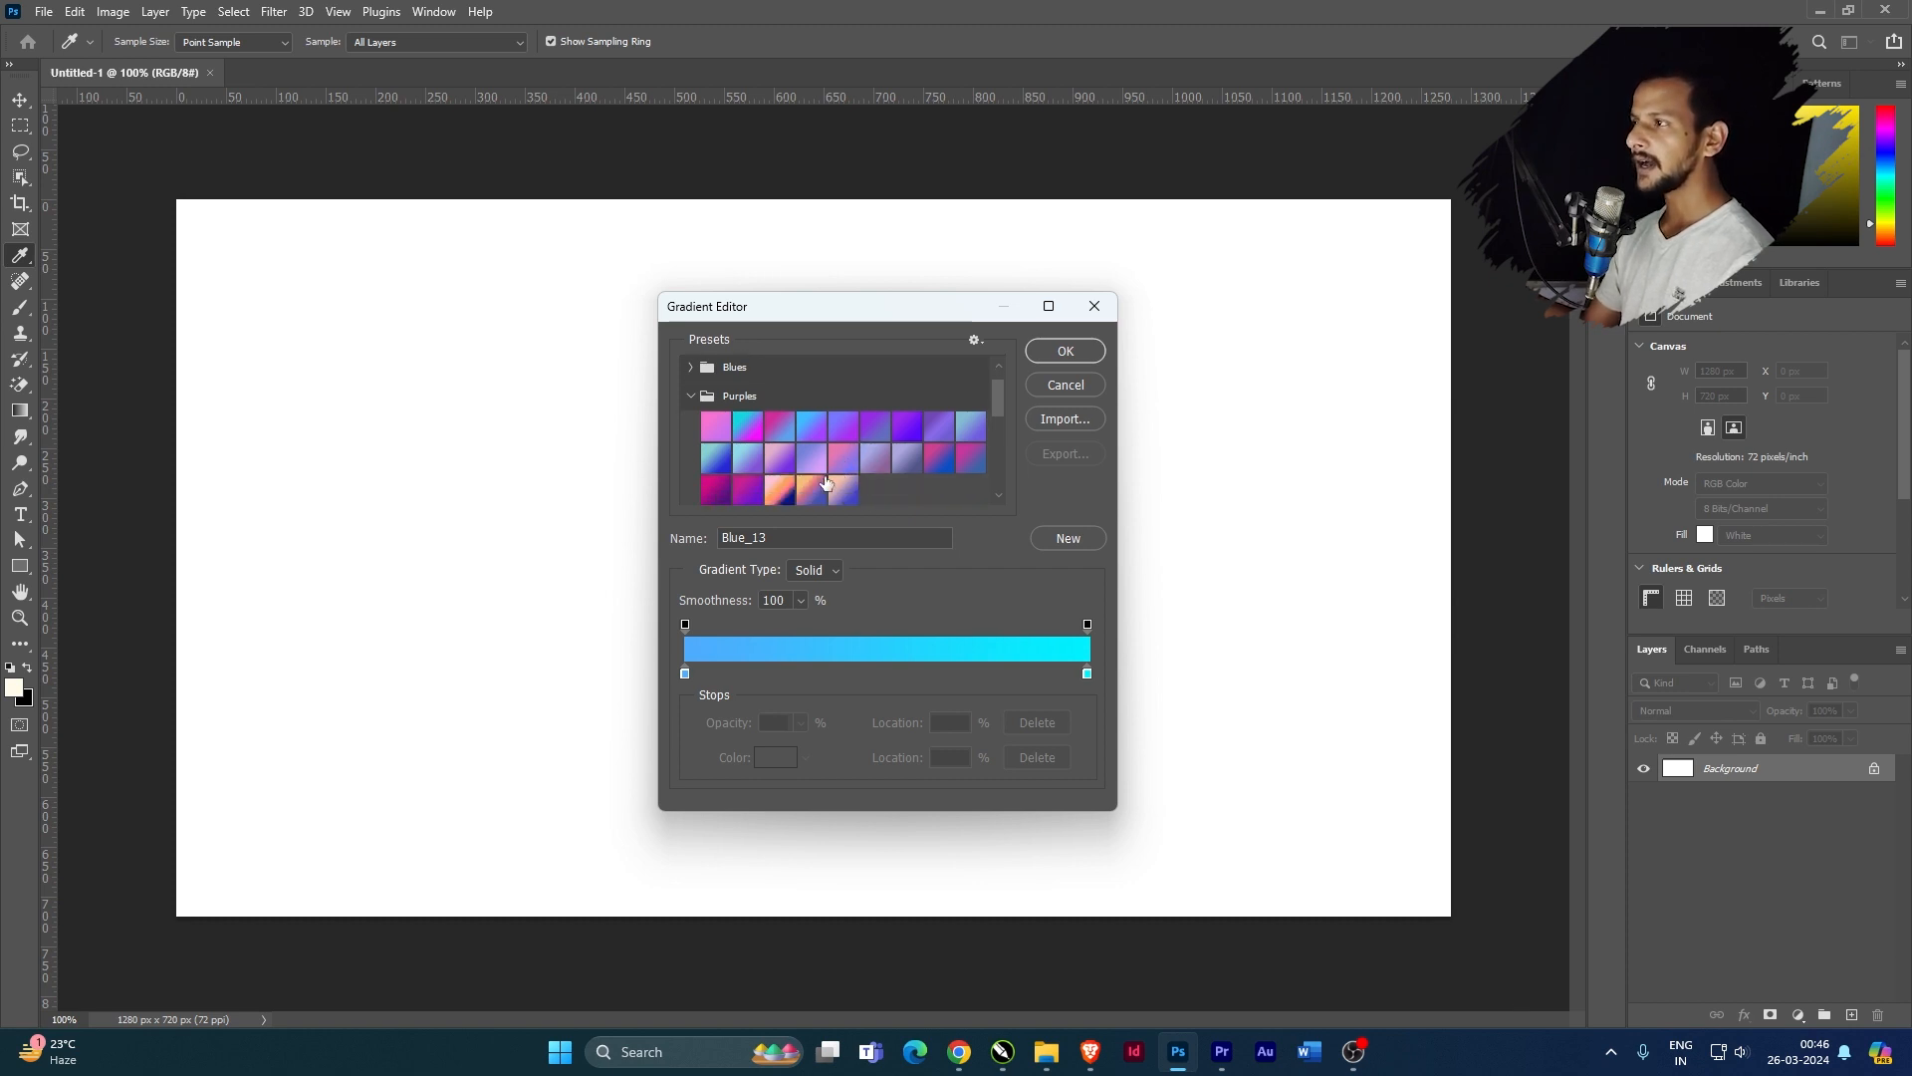
{"action": "left_click", "coordinate": [809, 498]}
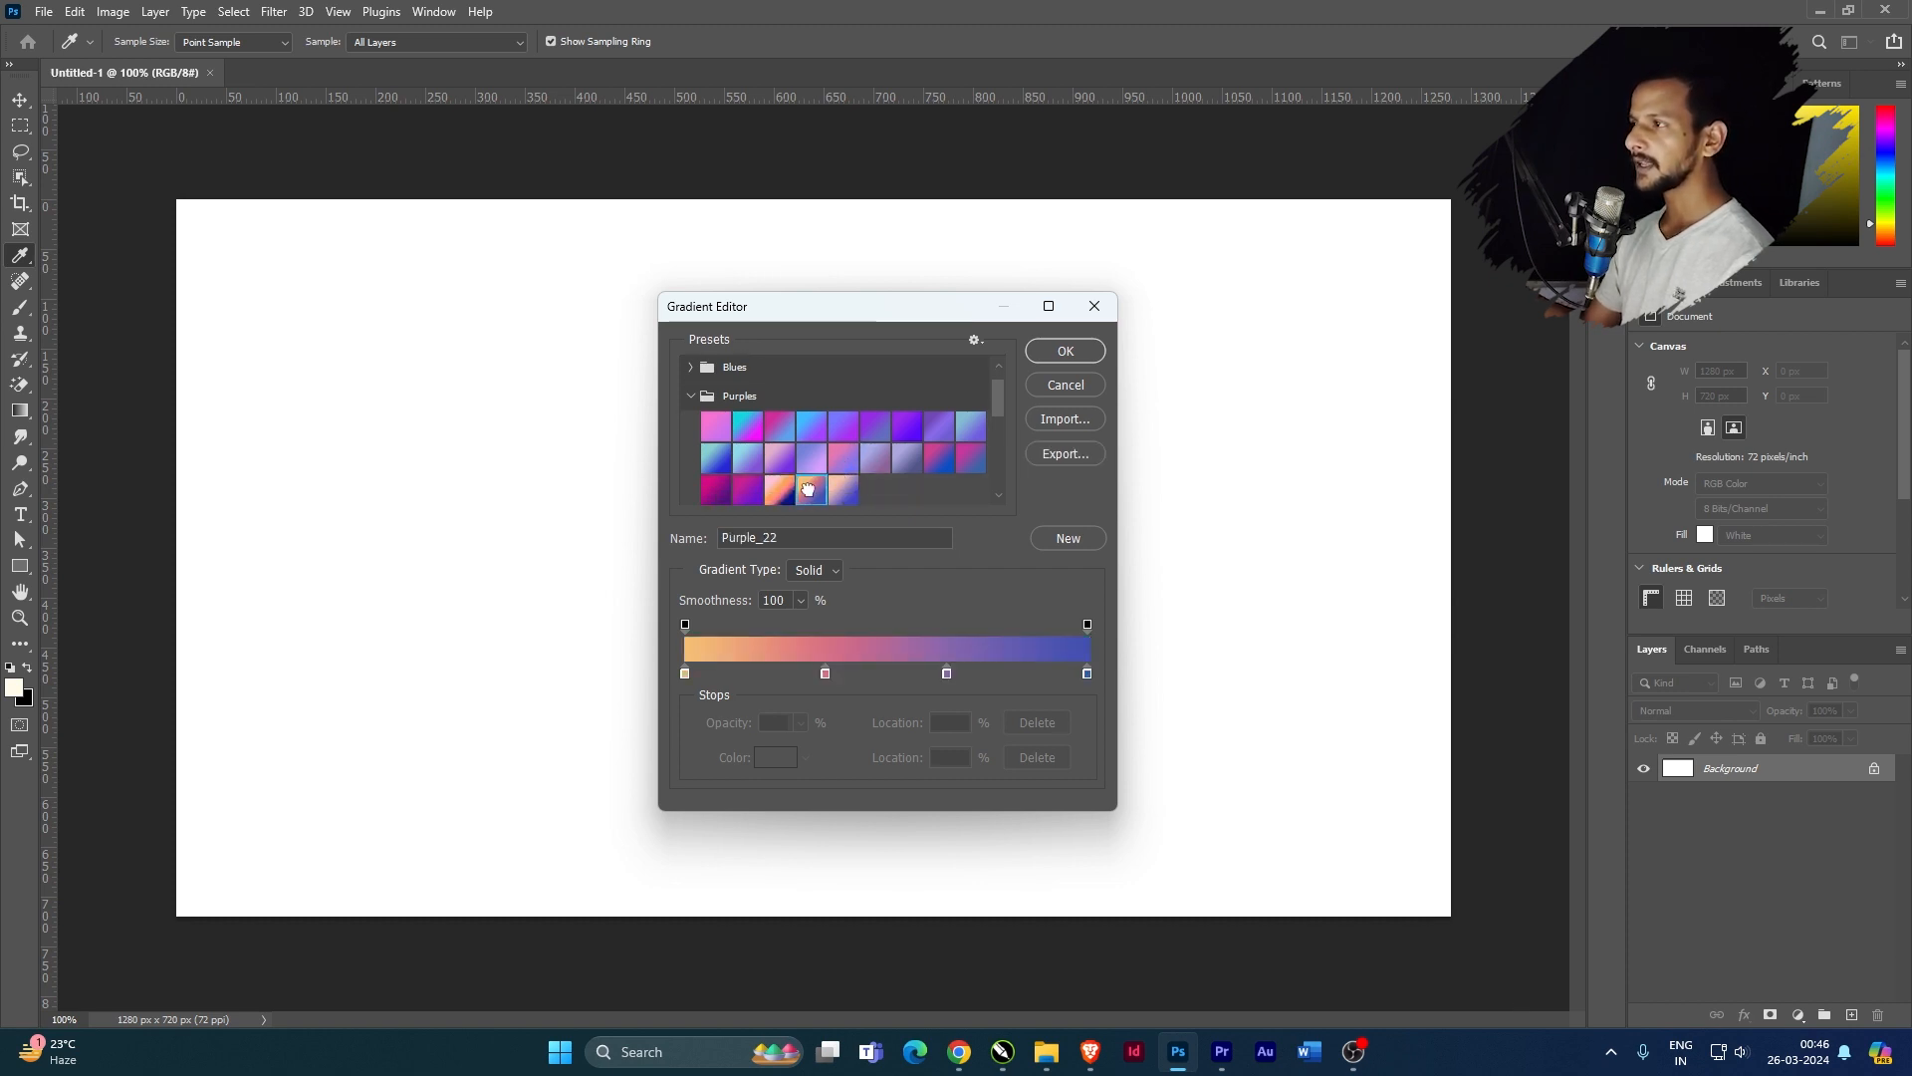
{"action": "left_click", "coordinate": [1066, 352]}
{"action": "left_click_drag", "start_coordinate": [209, 529], "coordinate": [1406, 529]}
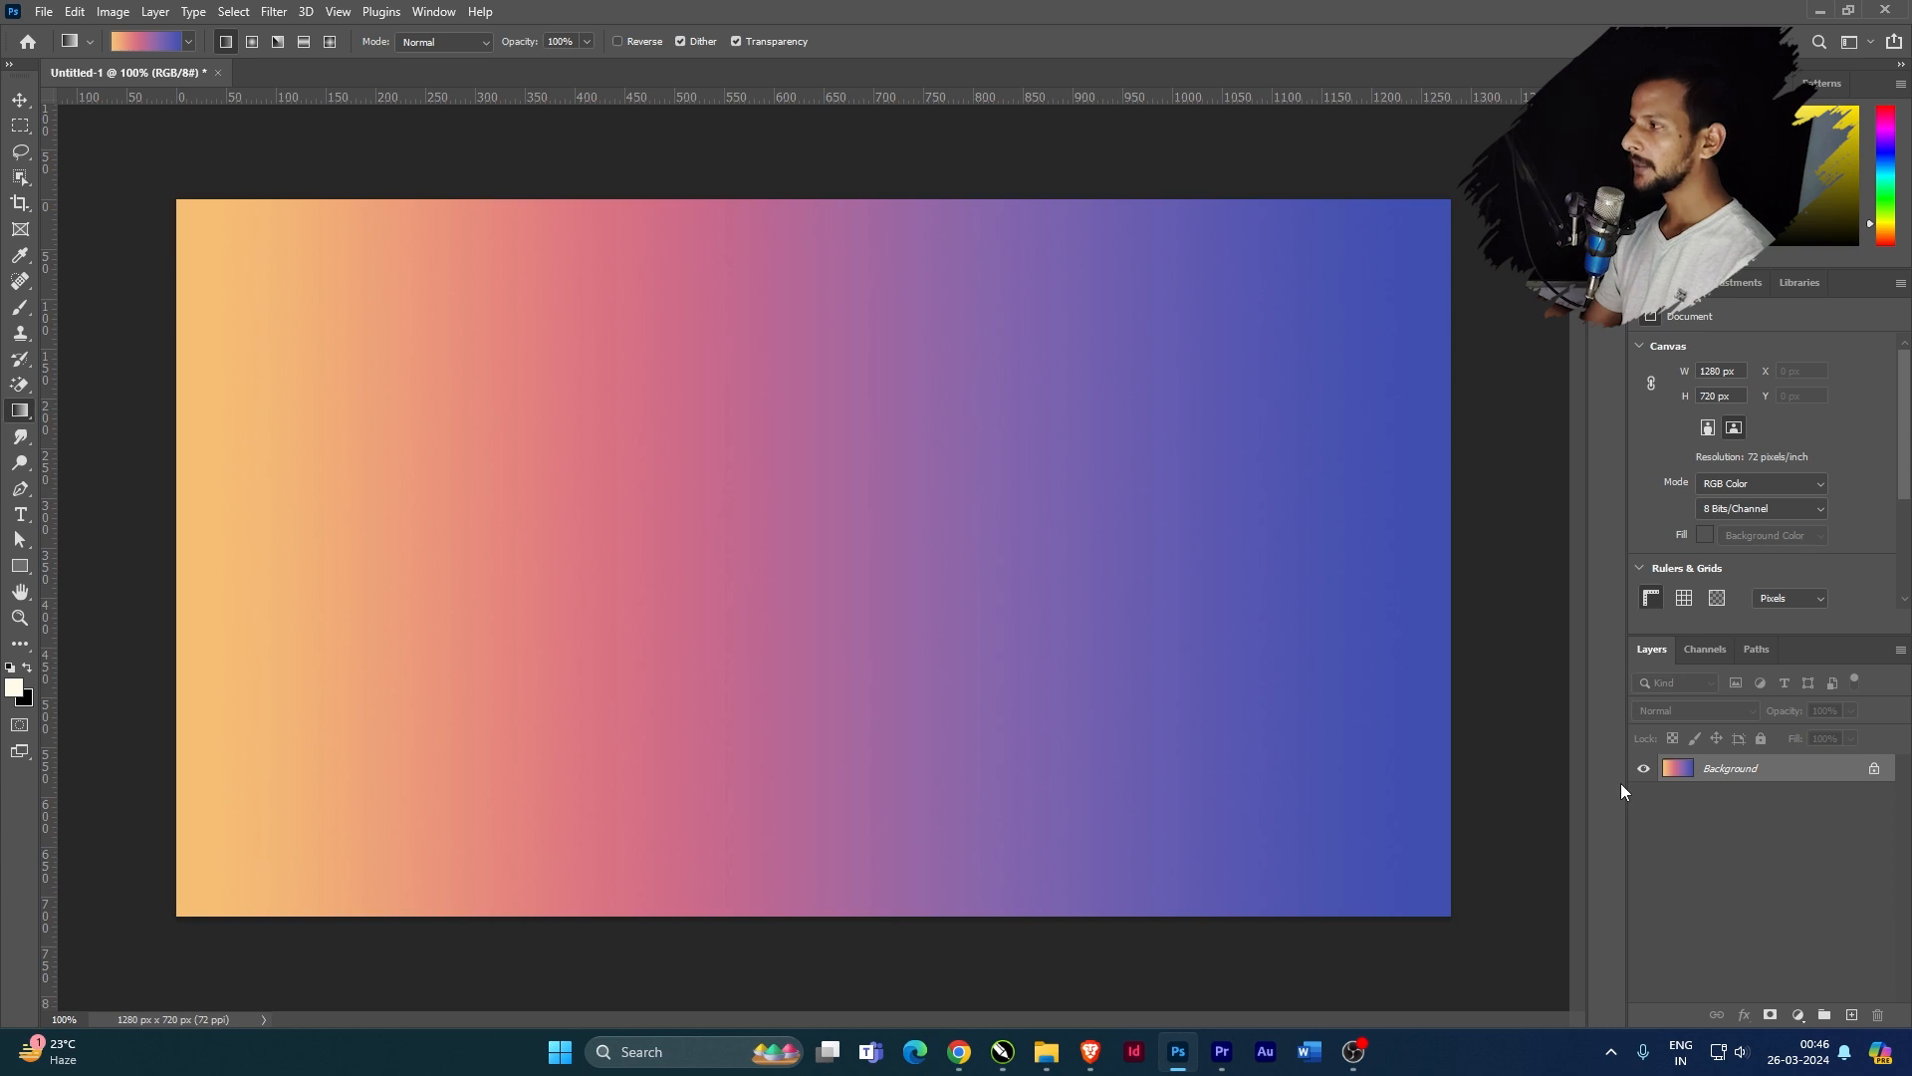
{"action": "key", "text": "ctrl+z"}
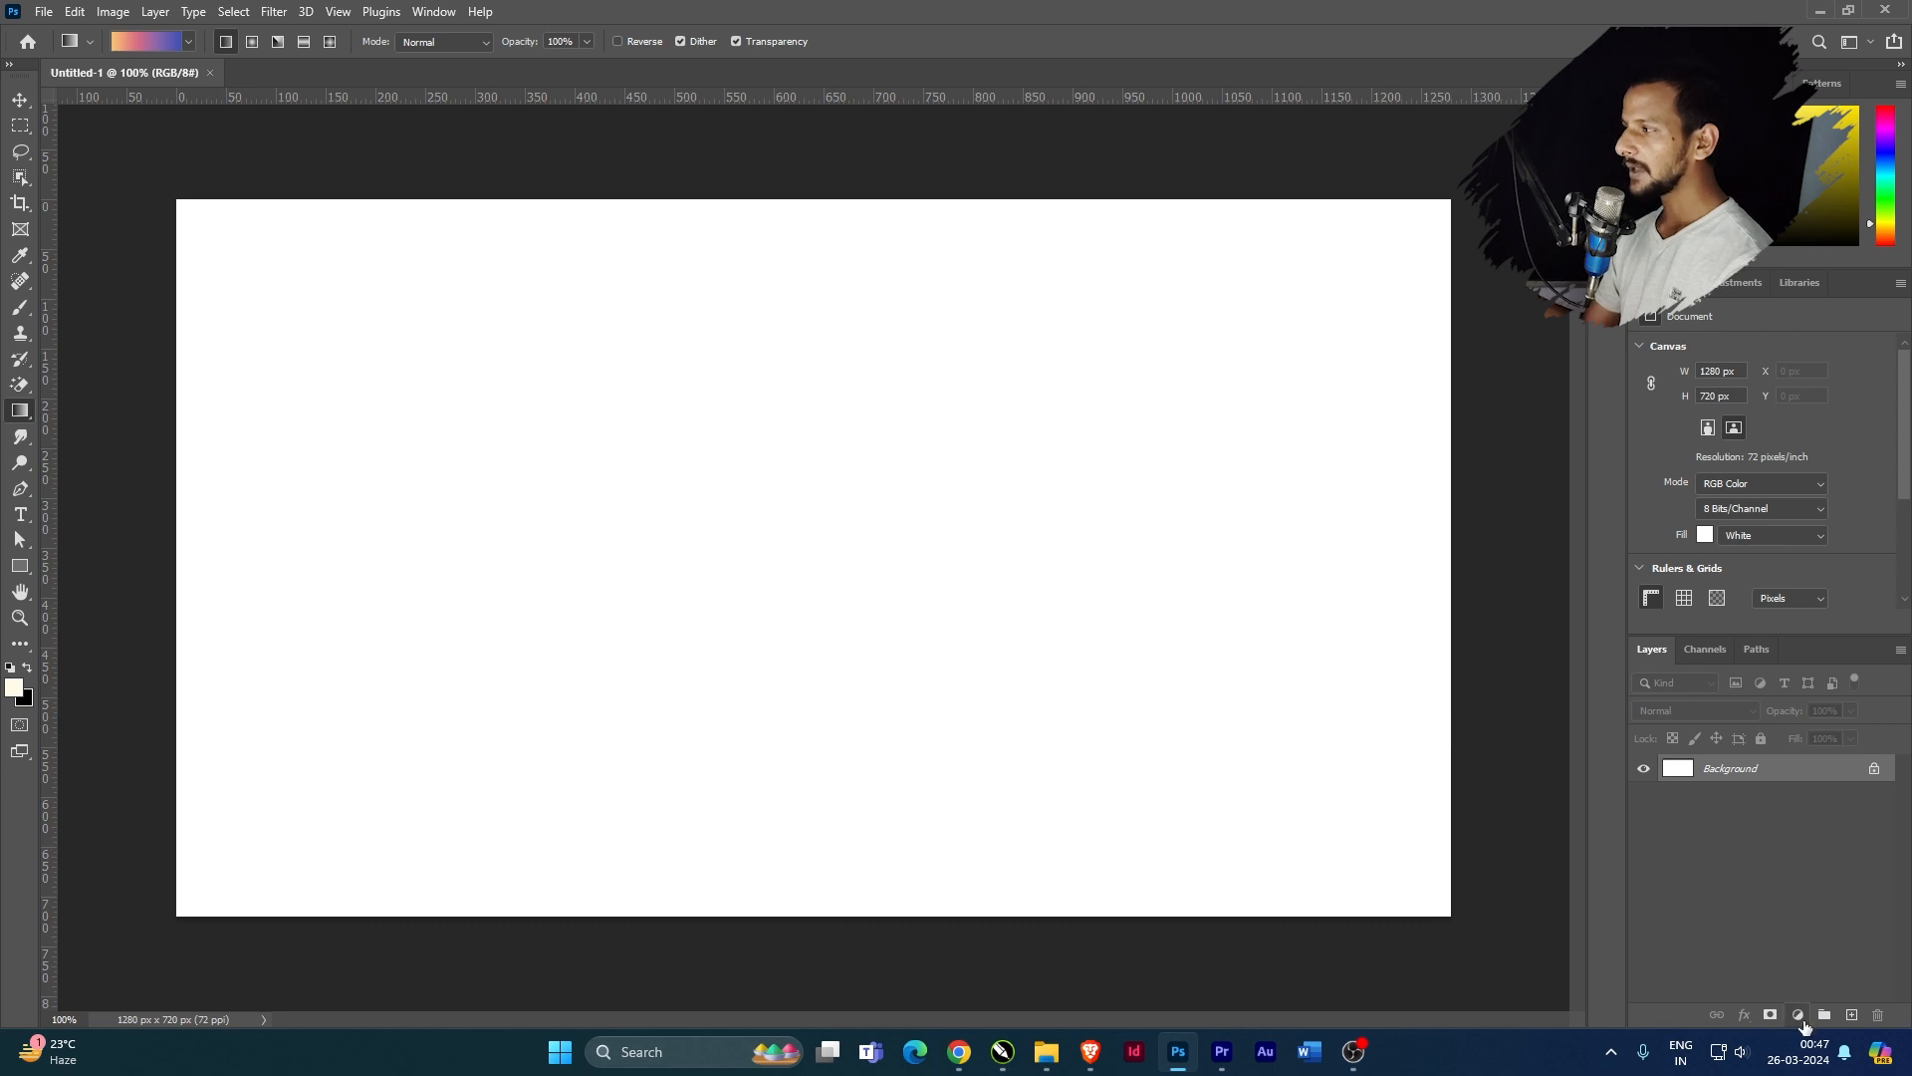
Add a Gradient fill layer above the background using the Pink_09 preset from the Pinks group
{"action": "left_click", "coordinate": [1801, 1018]}
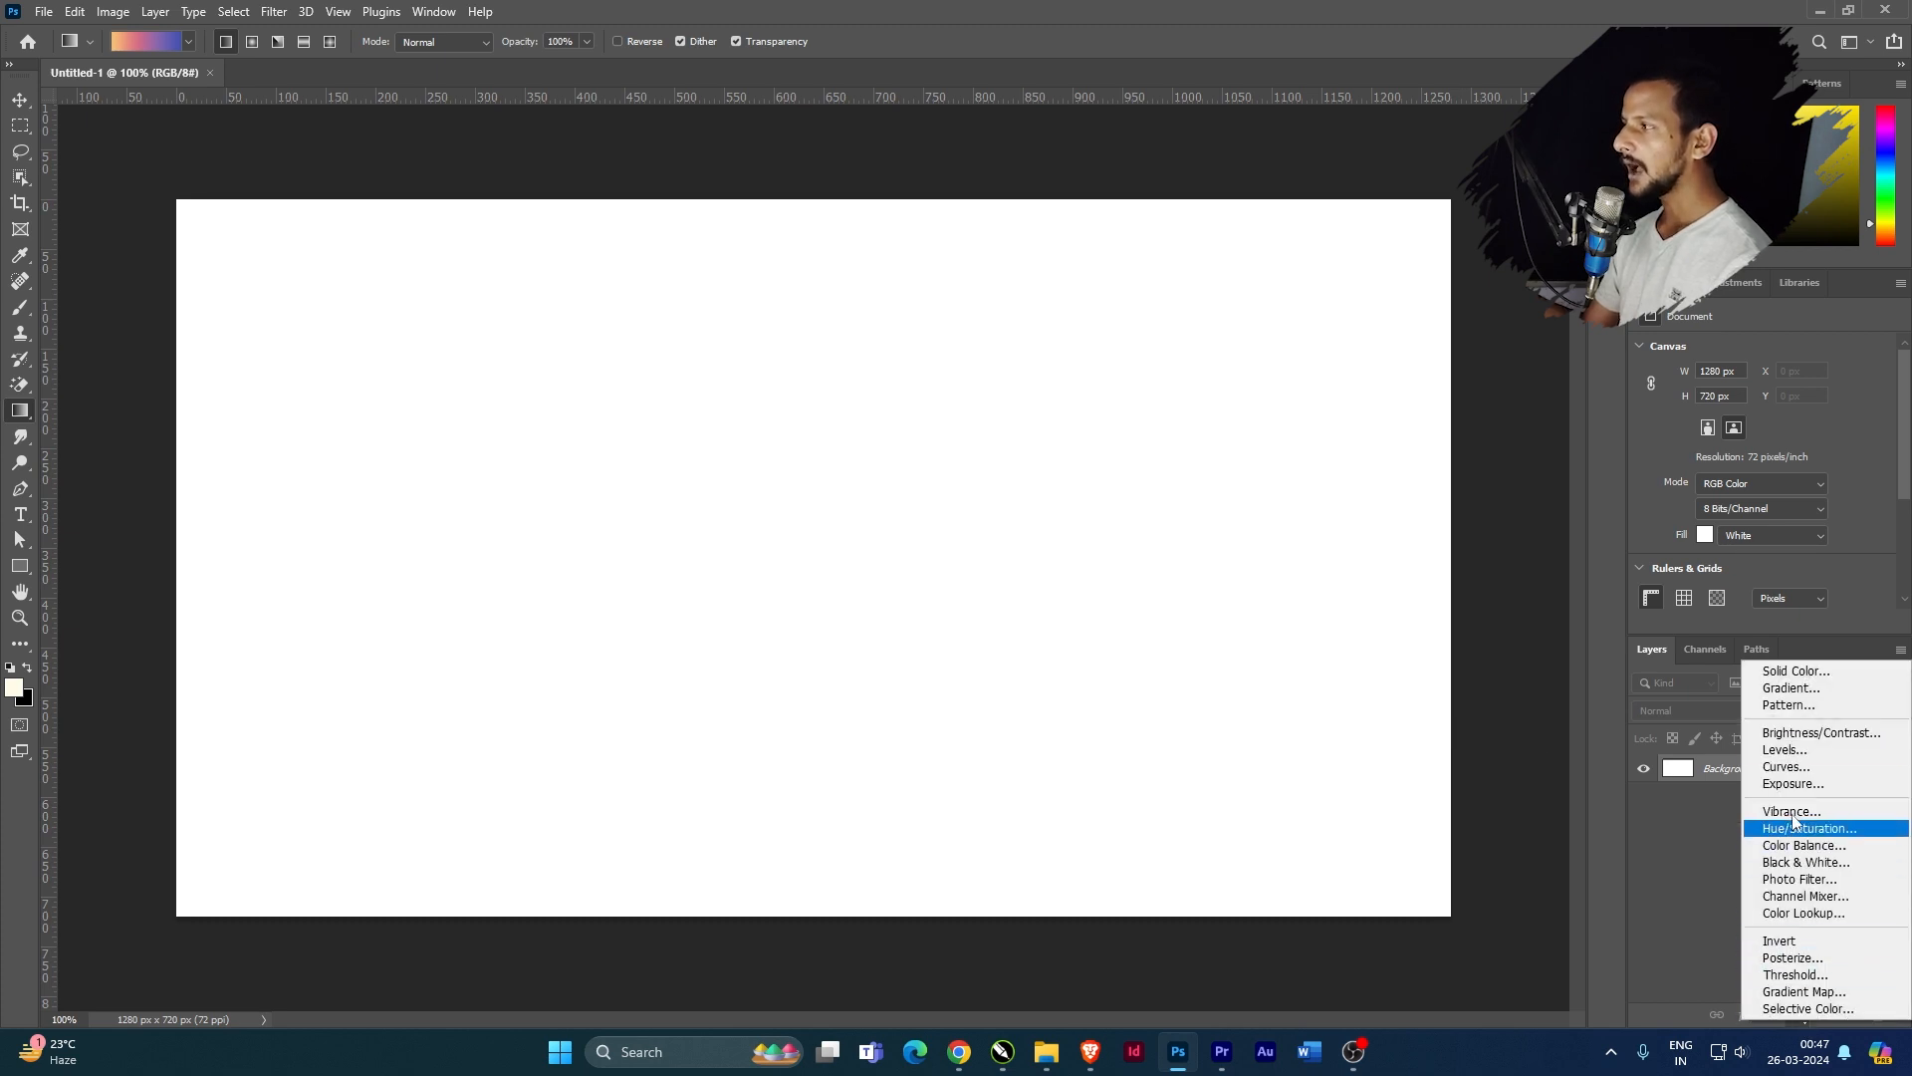
{"action": "left_click", "coordinate": [1799, 695]}
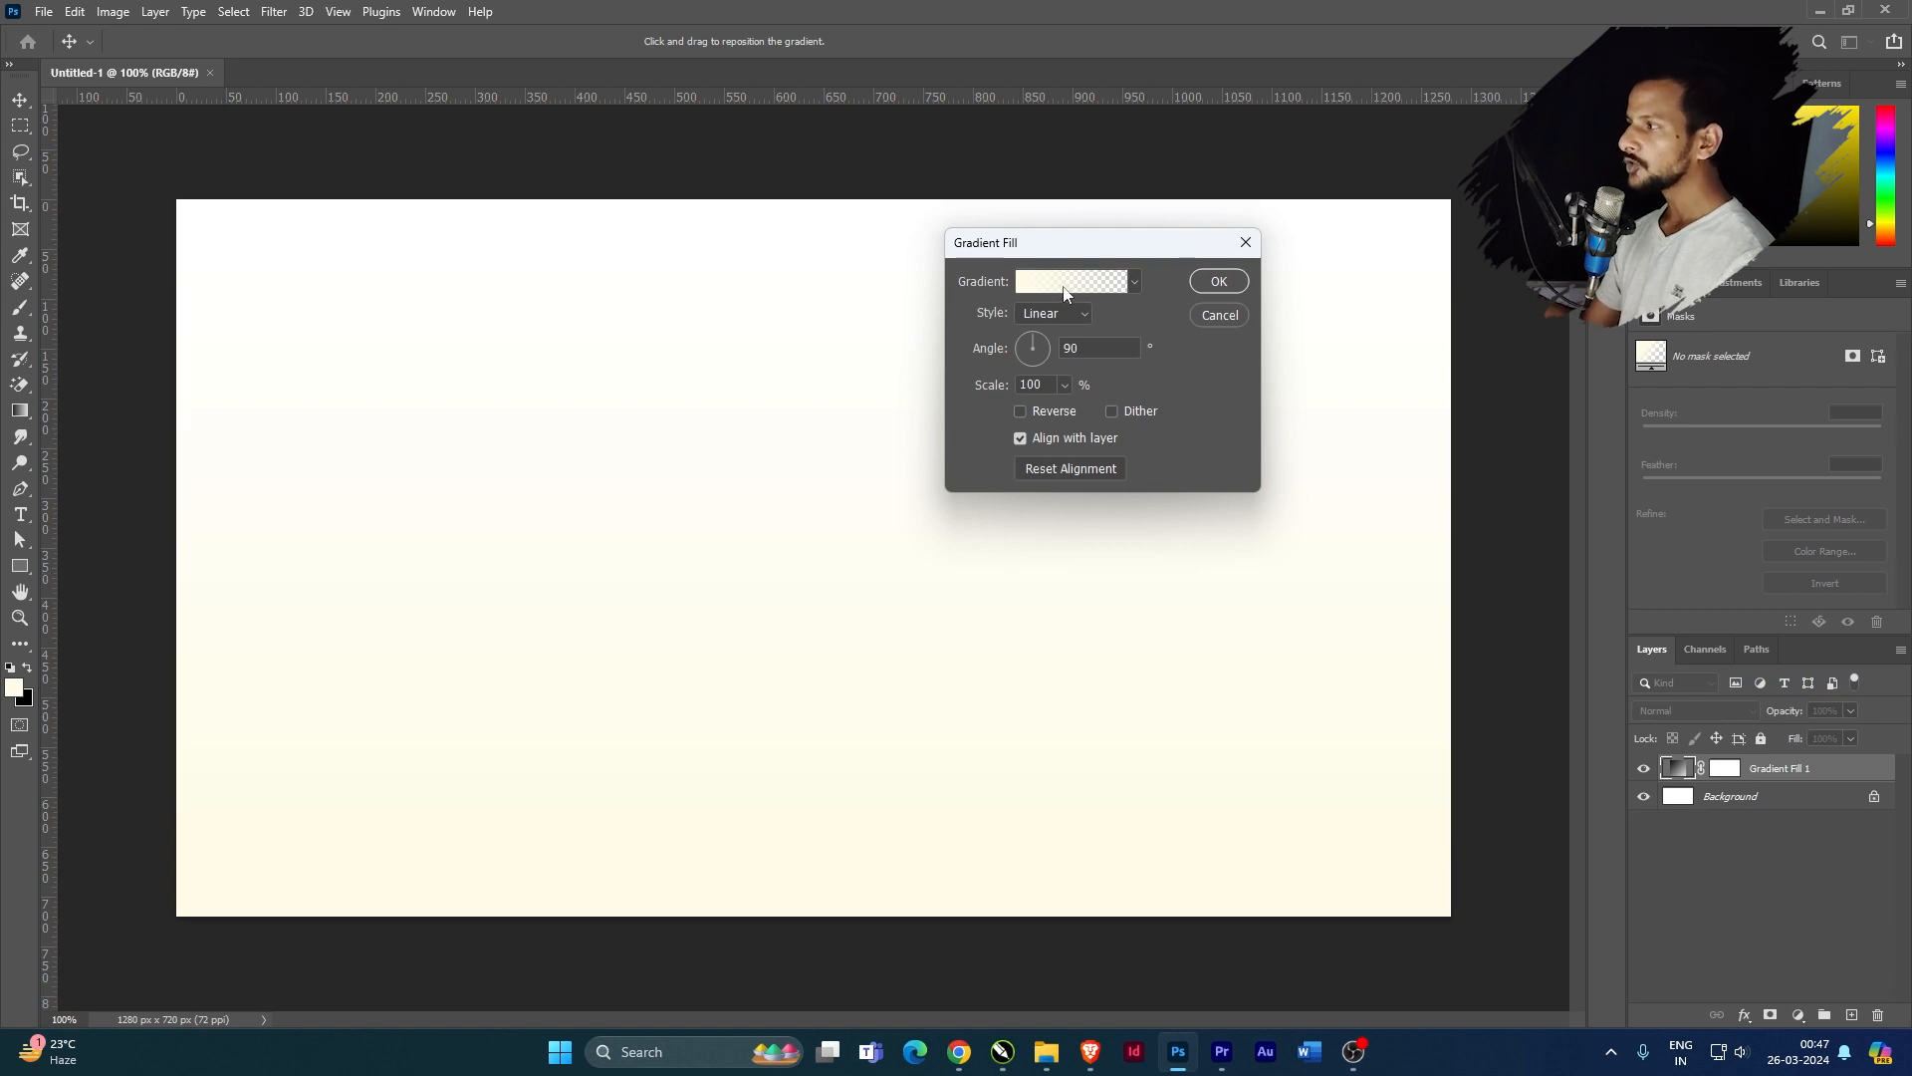
{"action": "left_click", "coordinate": [1037, 287]}
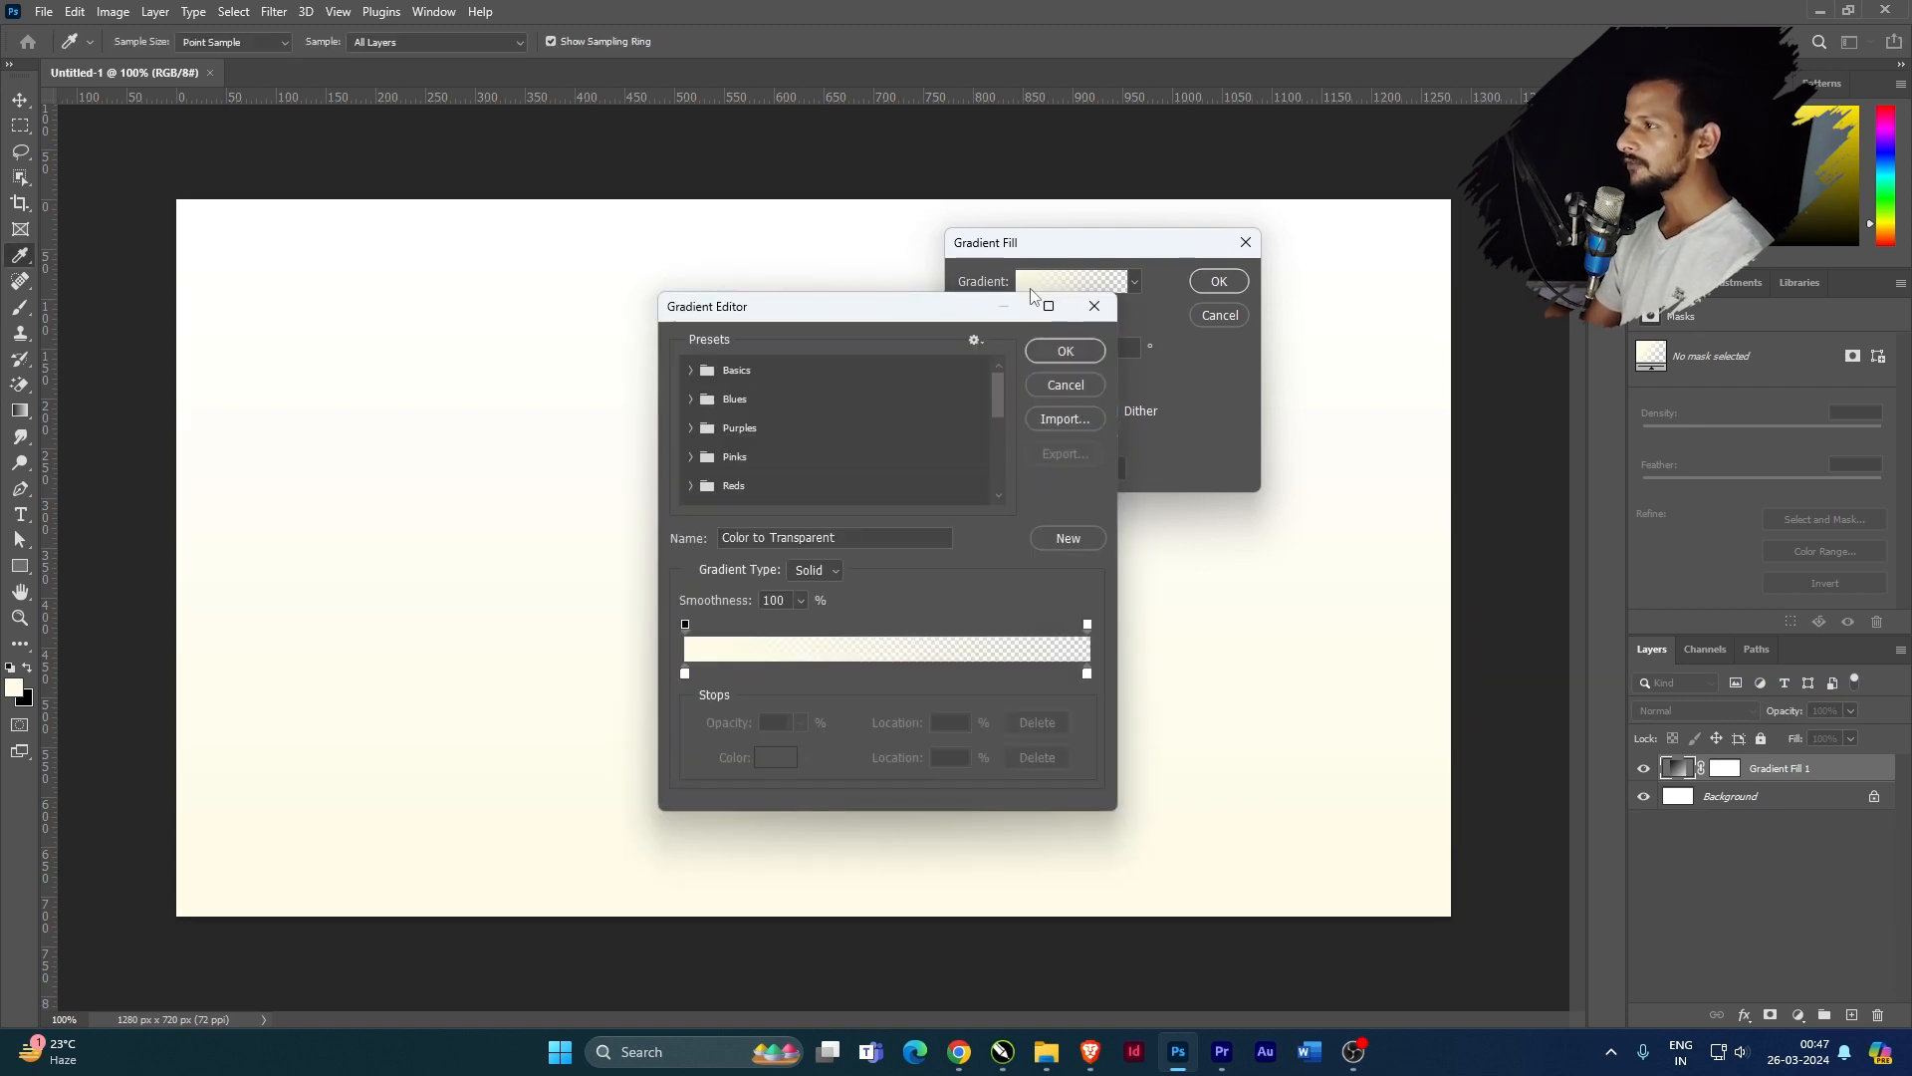
{"action": "left_click", "coordinate": [692, 428]}
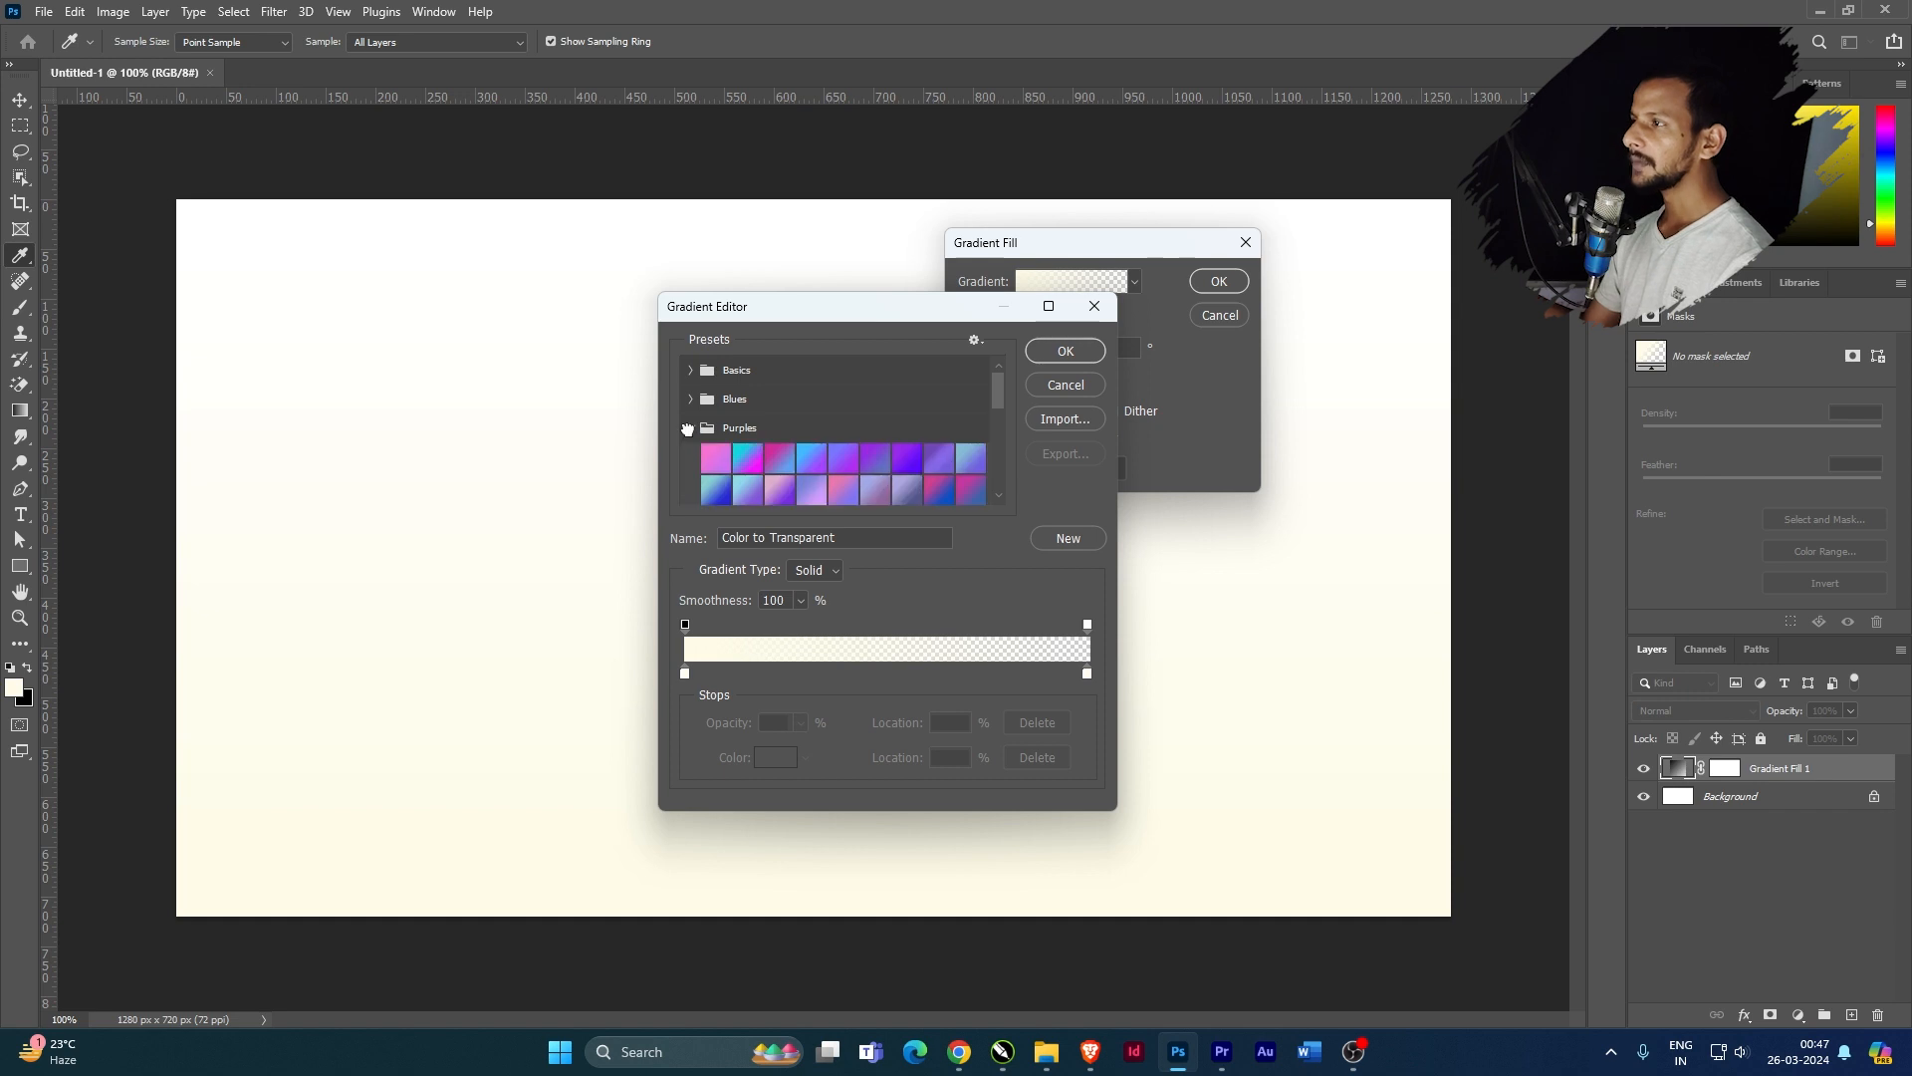
{"action": "scroll", "coordinate": [732, 443], "scroll_direction": "down", "scroll_amount": 3}
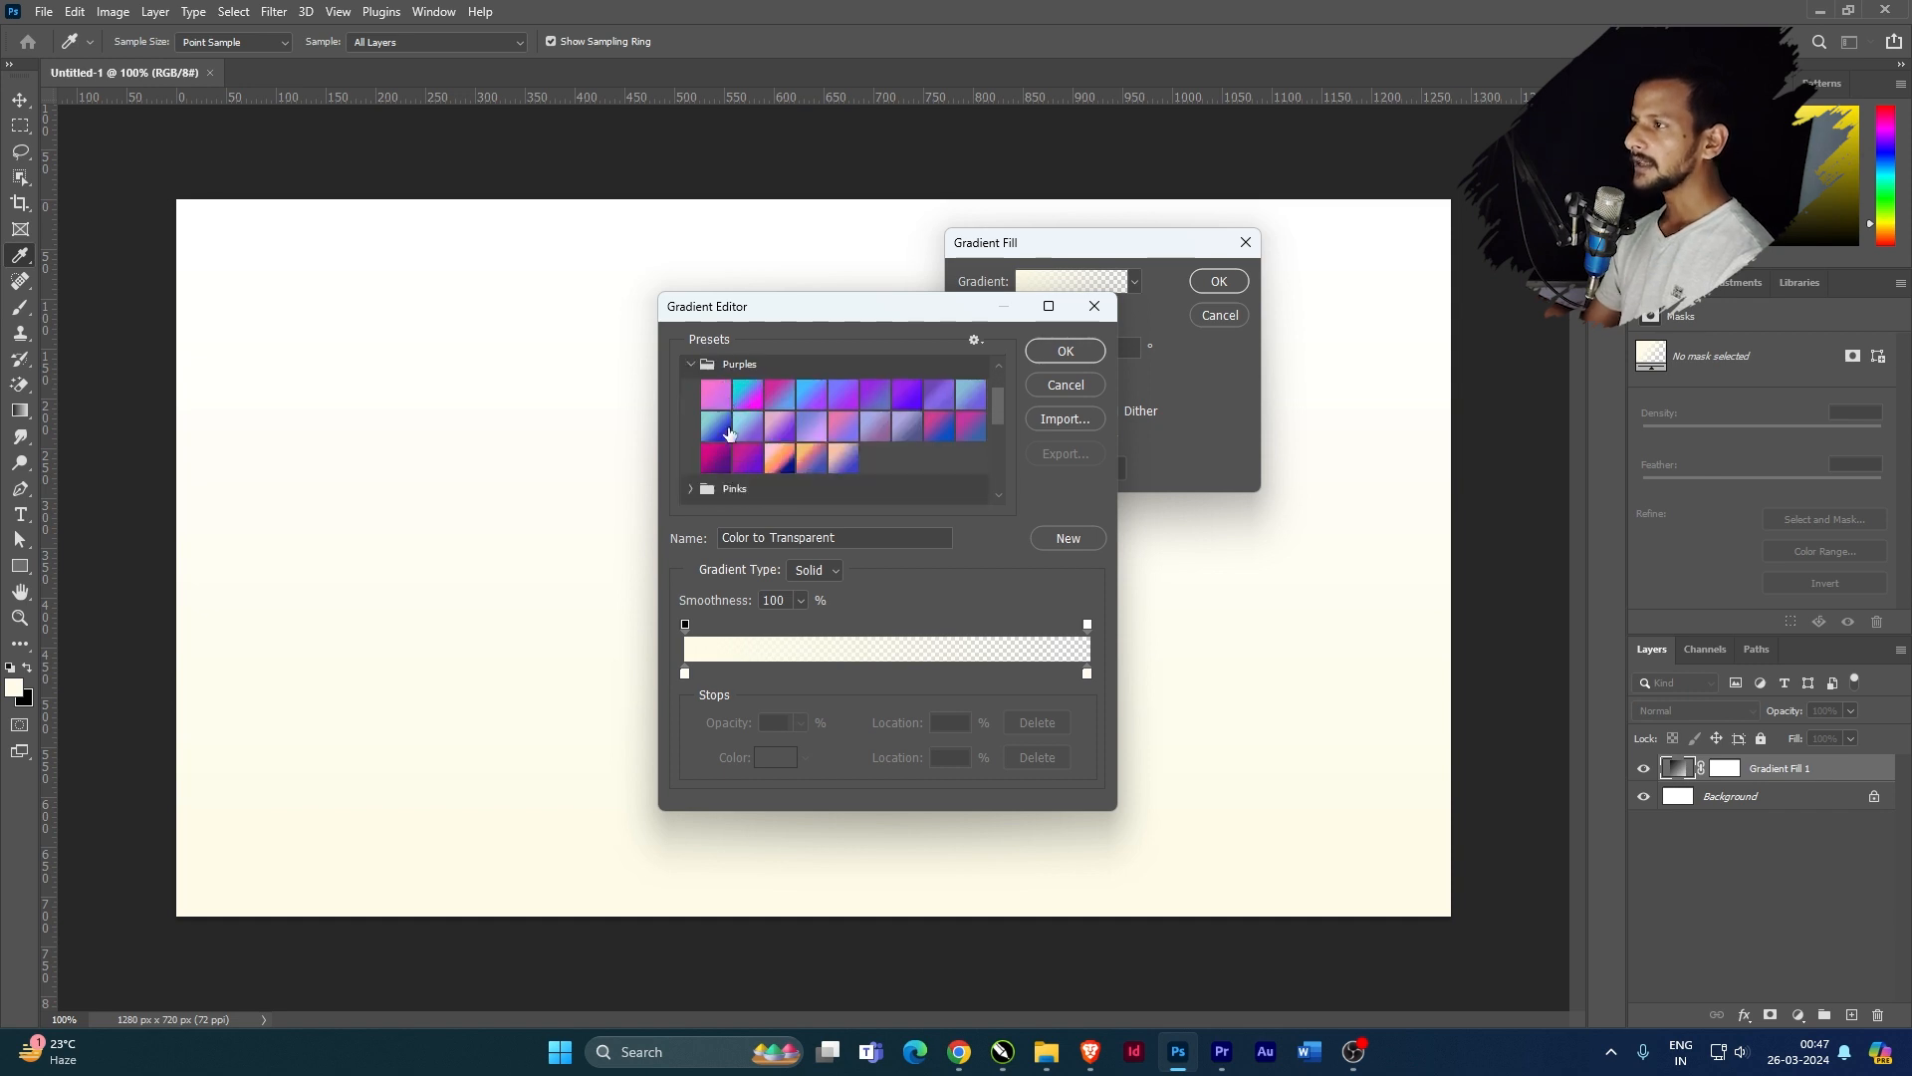
{"action": "left_click", "coordinate": [691, 444]}
{"action": "scroll", "coordinate": [807, 476], "scroll_direction": "down", "scroll_amount": 1}
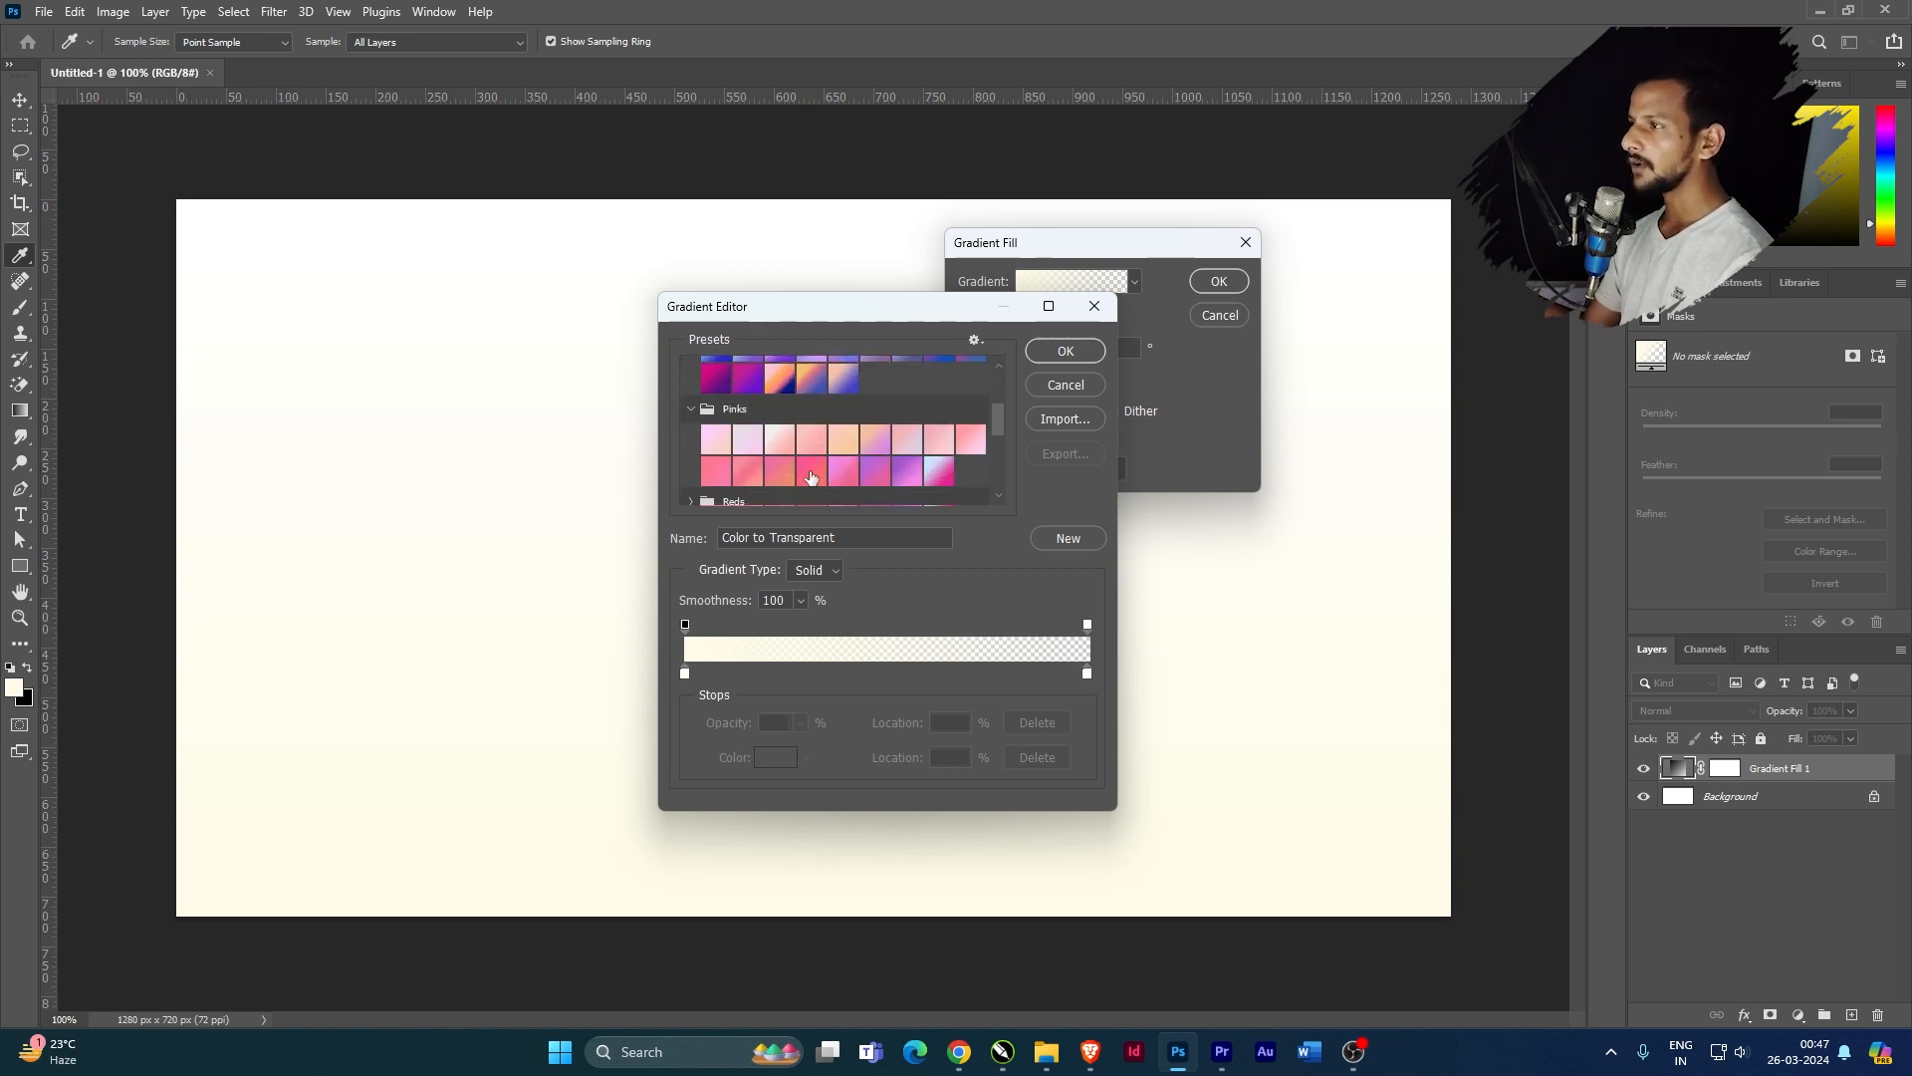
{"action": "left_click", "coordinate": [971, 438]}
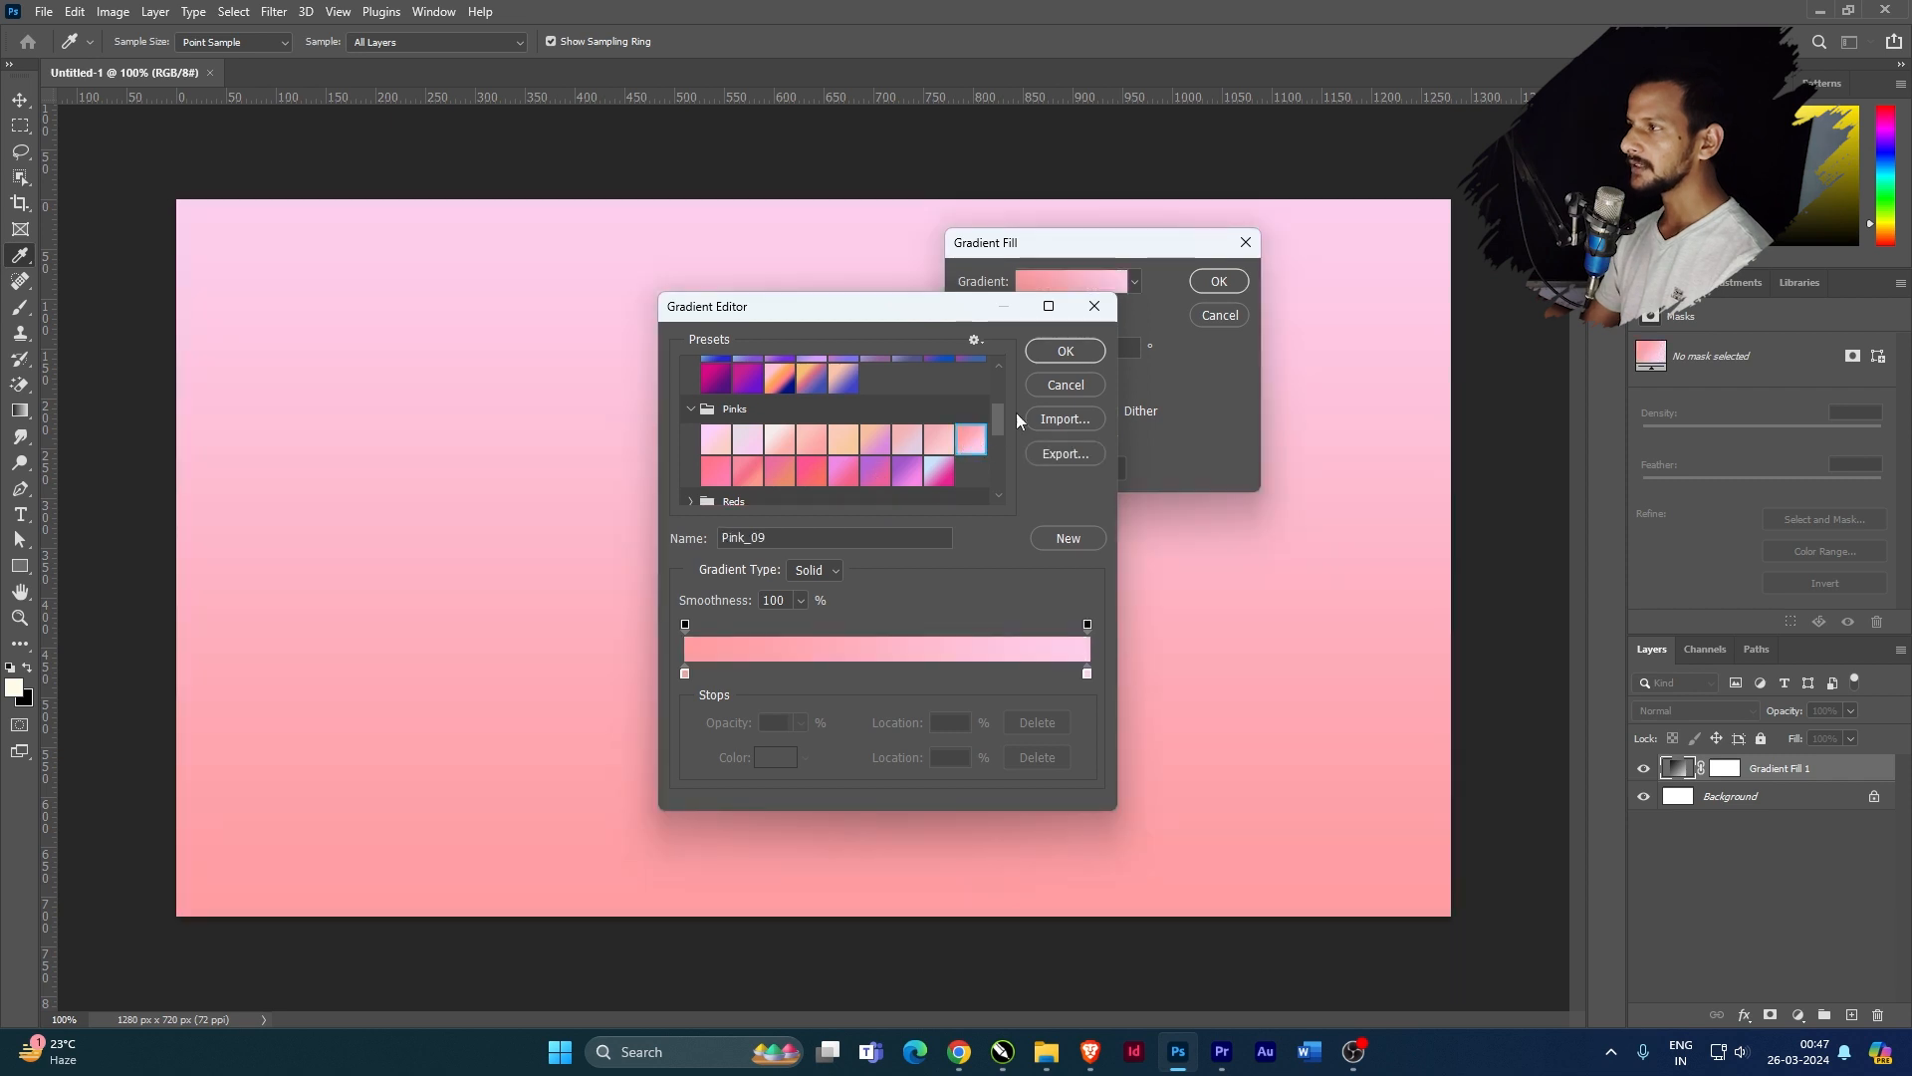
{"action": "left_click", "coordinate": [1063, 354]}
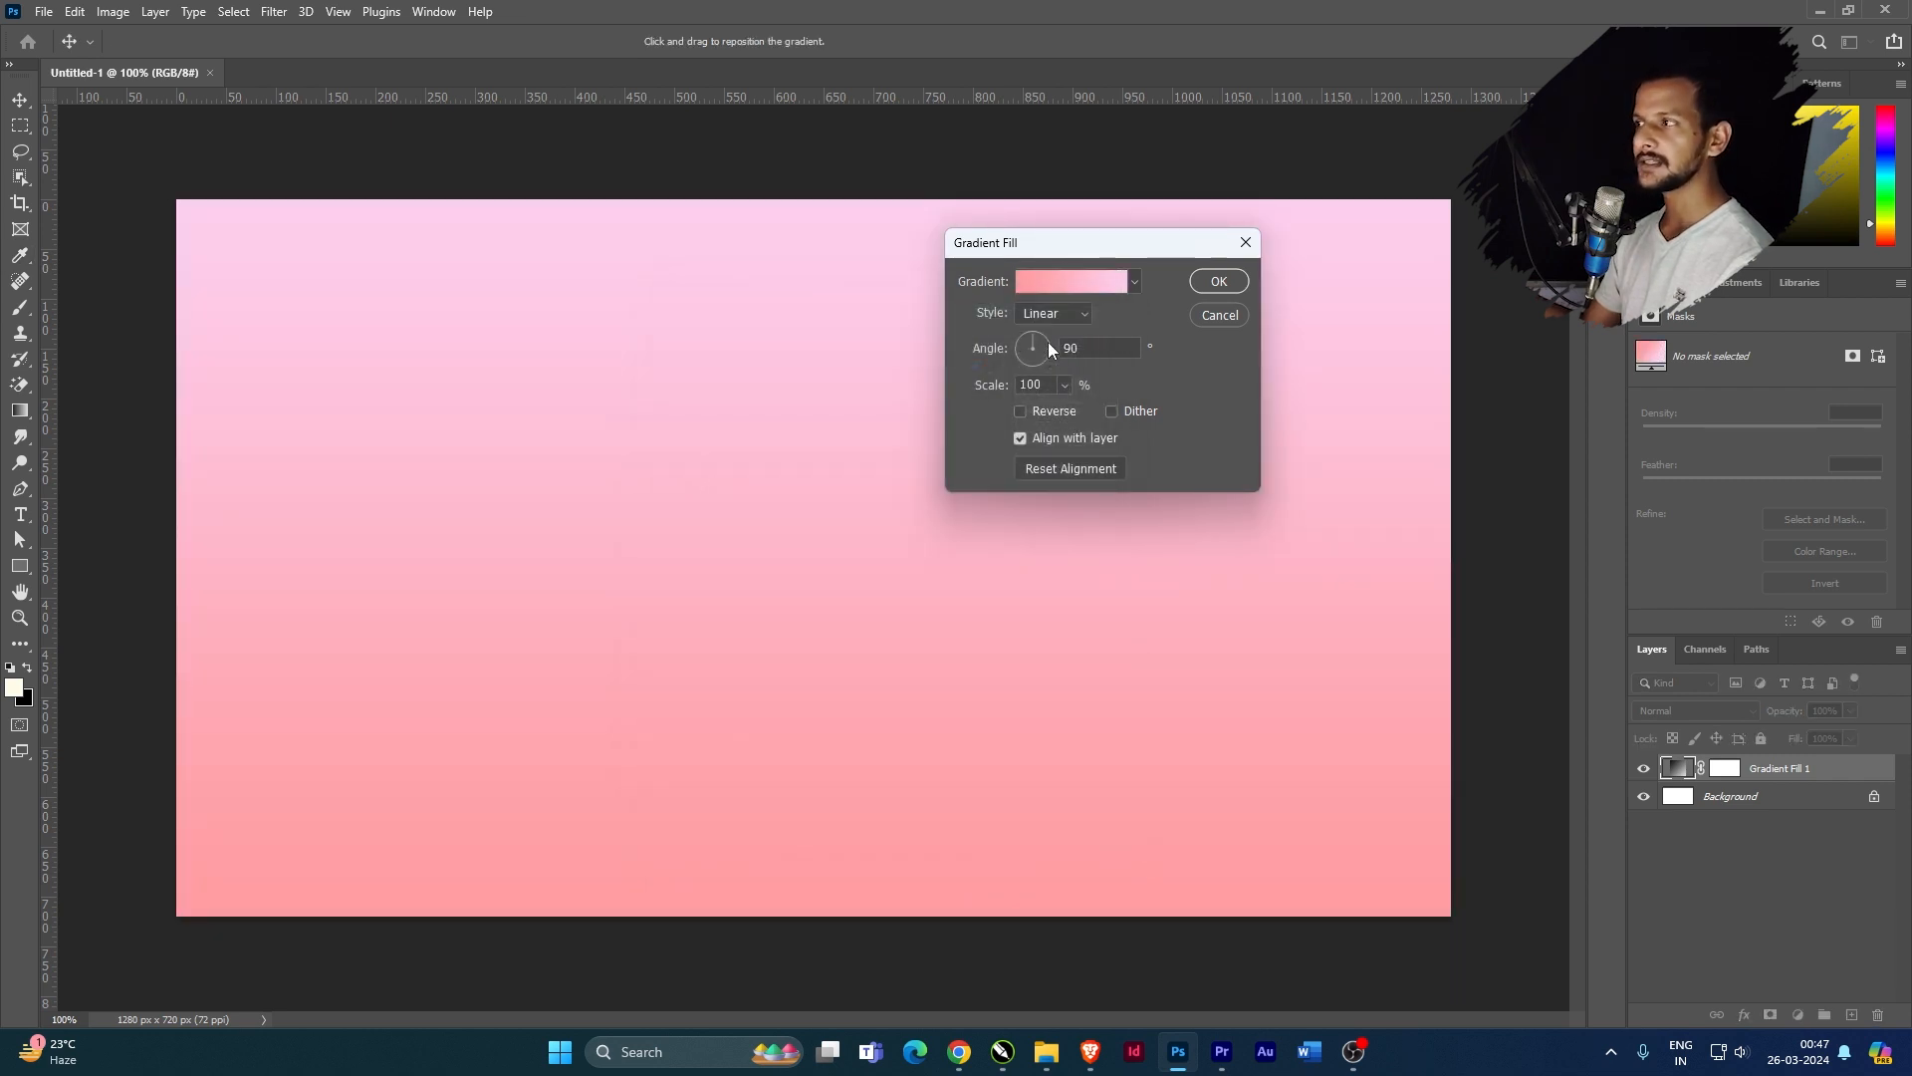
{"action": "left_click", "coordinate": [1217, 282]}
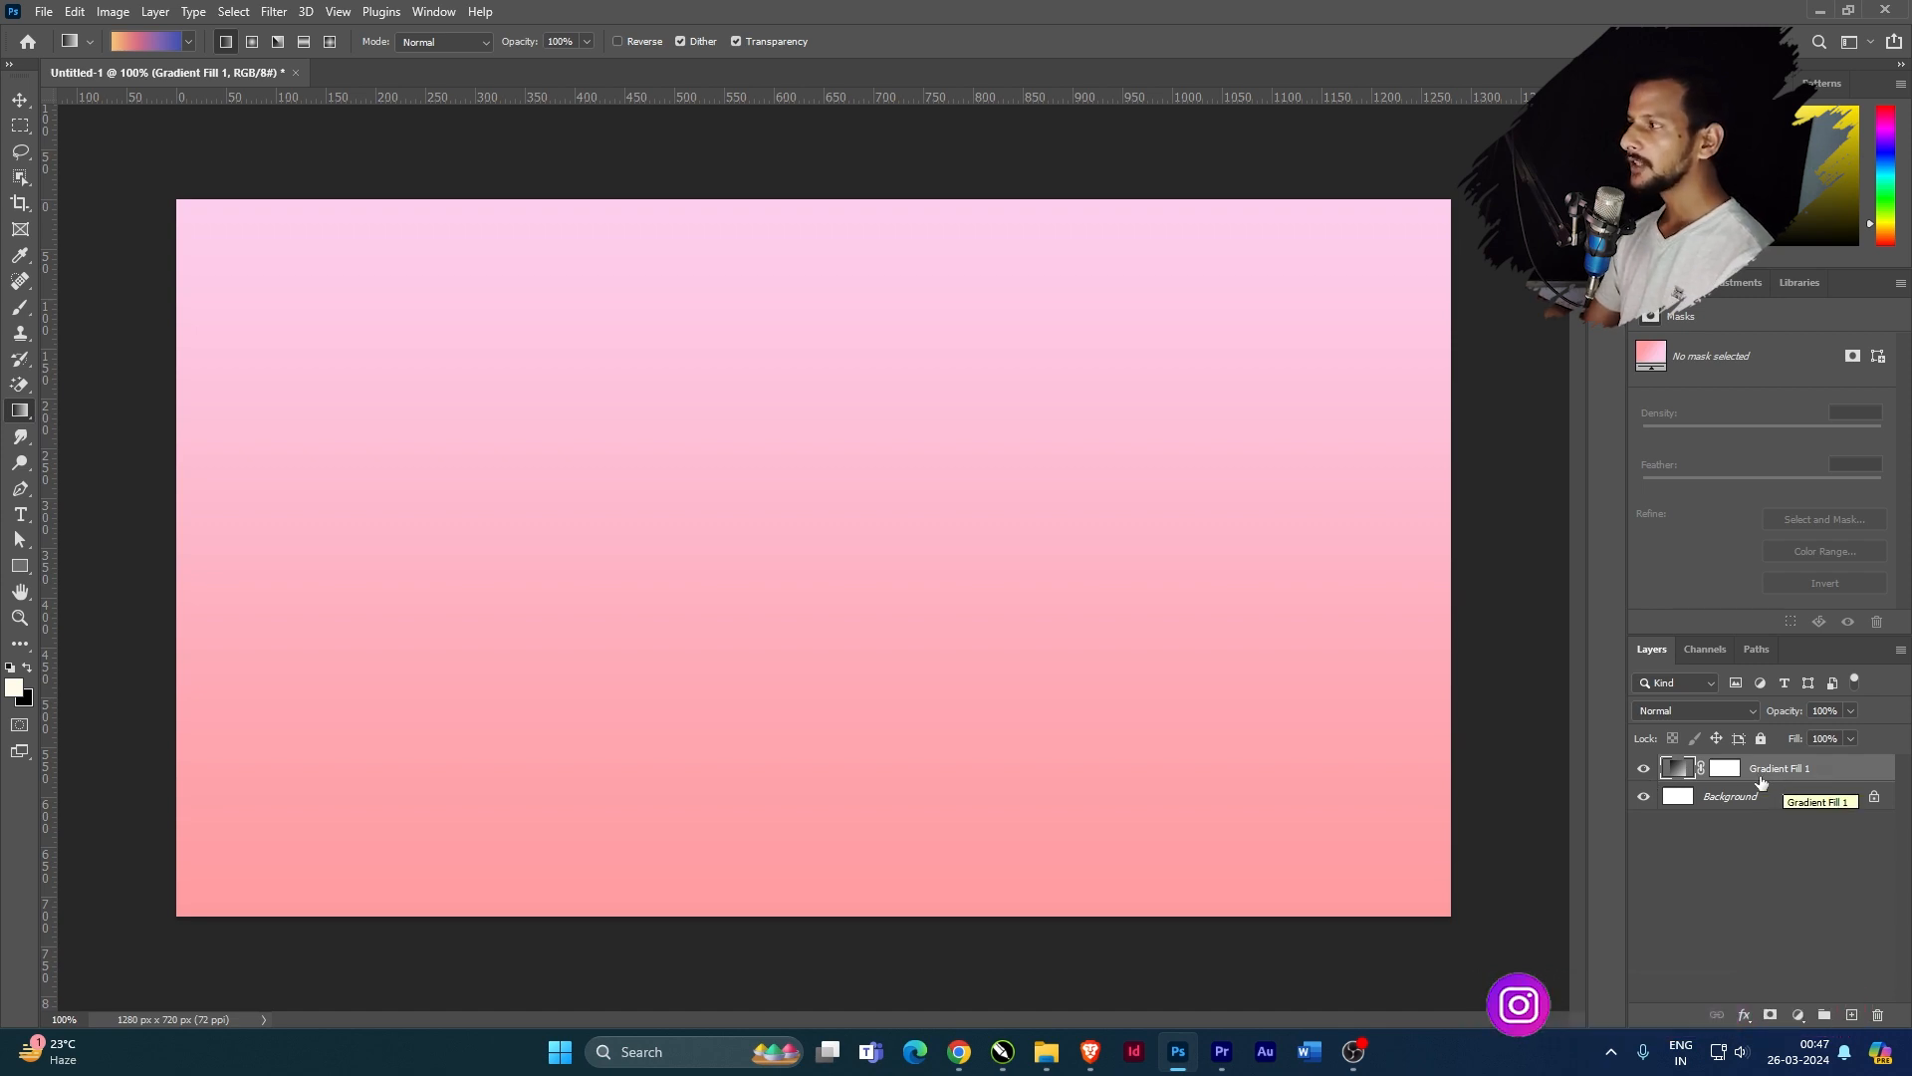
Try moving the light pink color stop of the Gradient fill layer to 43% and cancel the gradient edit
{"action": "double_click", "coordinate": [1676, 772]}
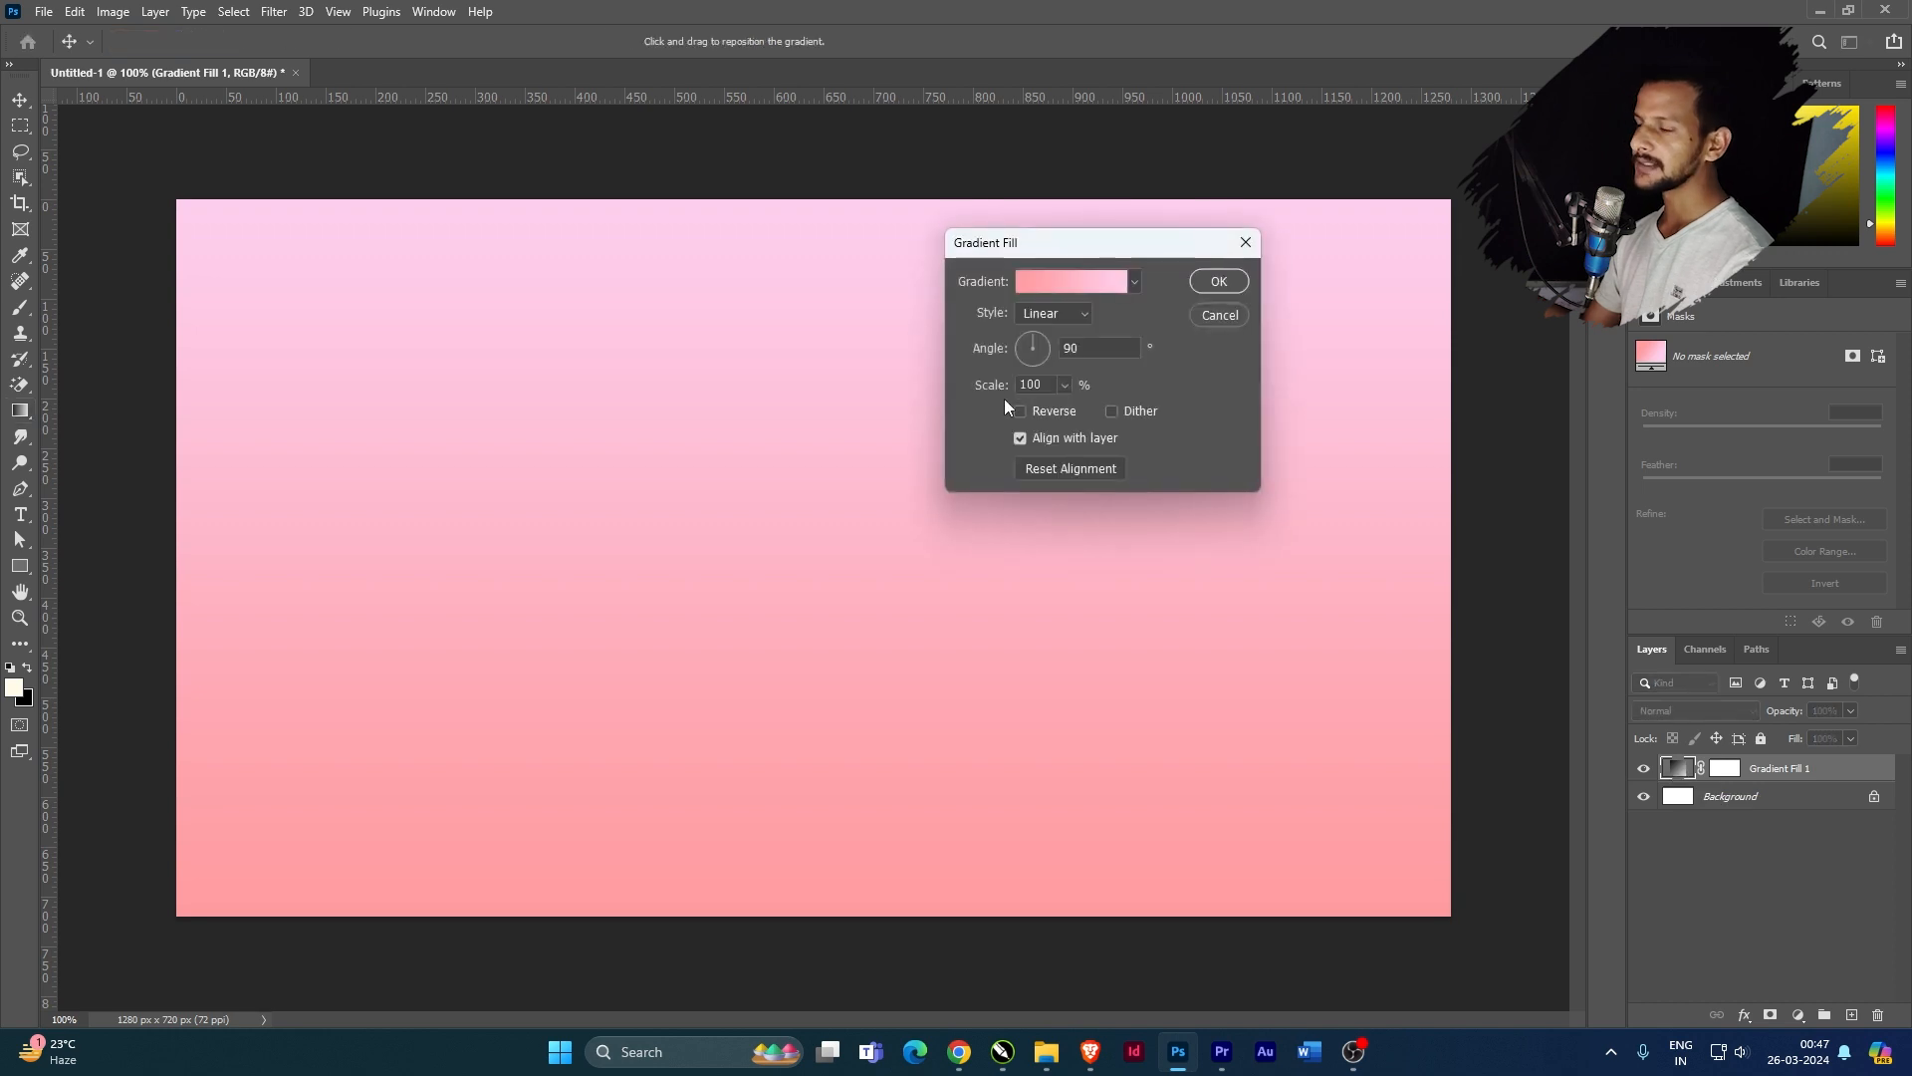
{"action": "left_click", "coordinate": [1249, 248]}
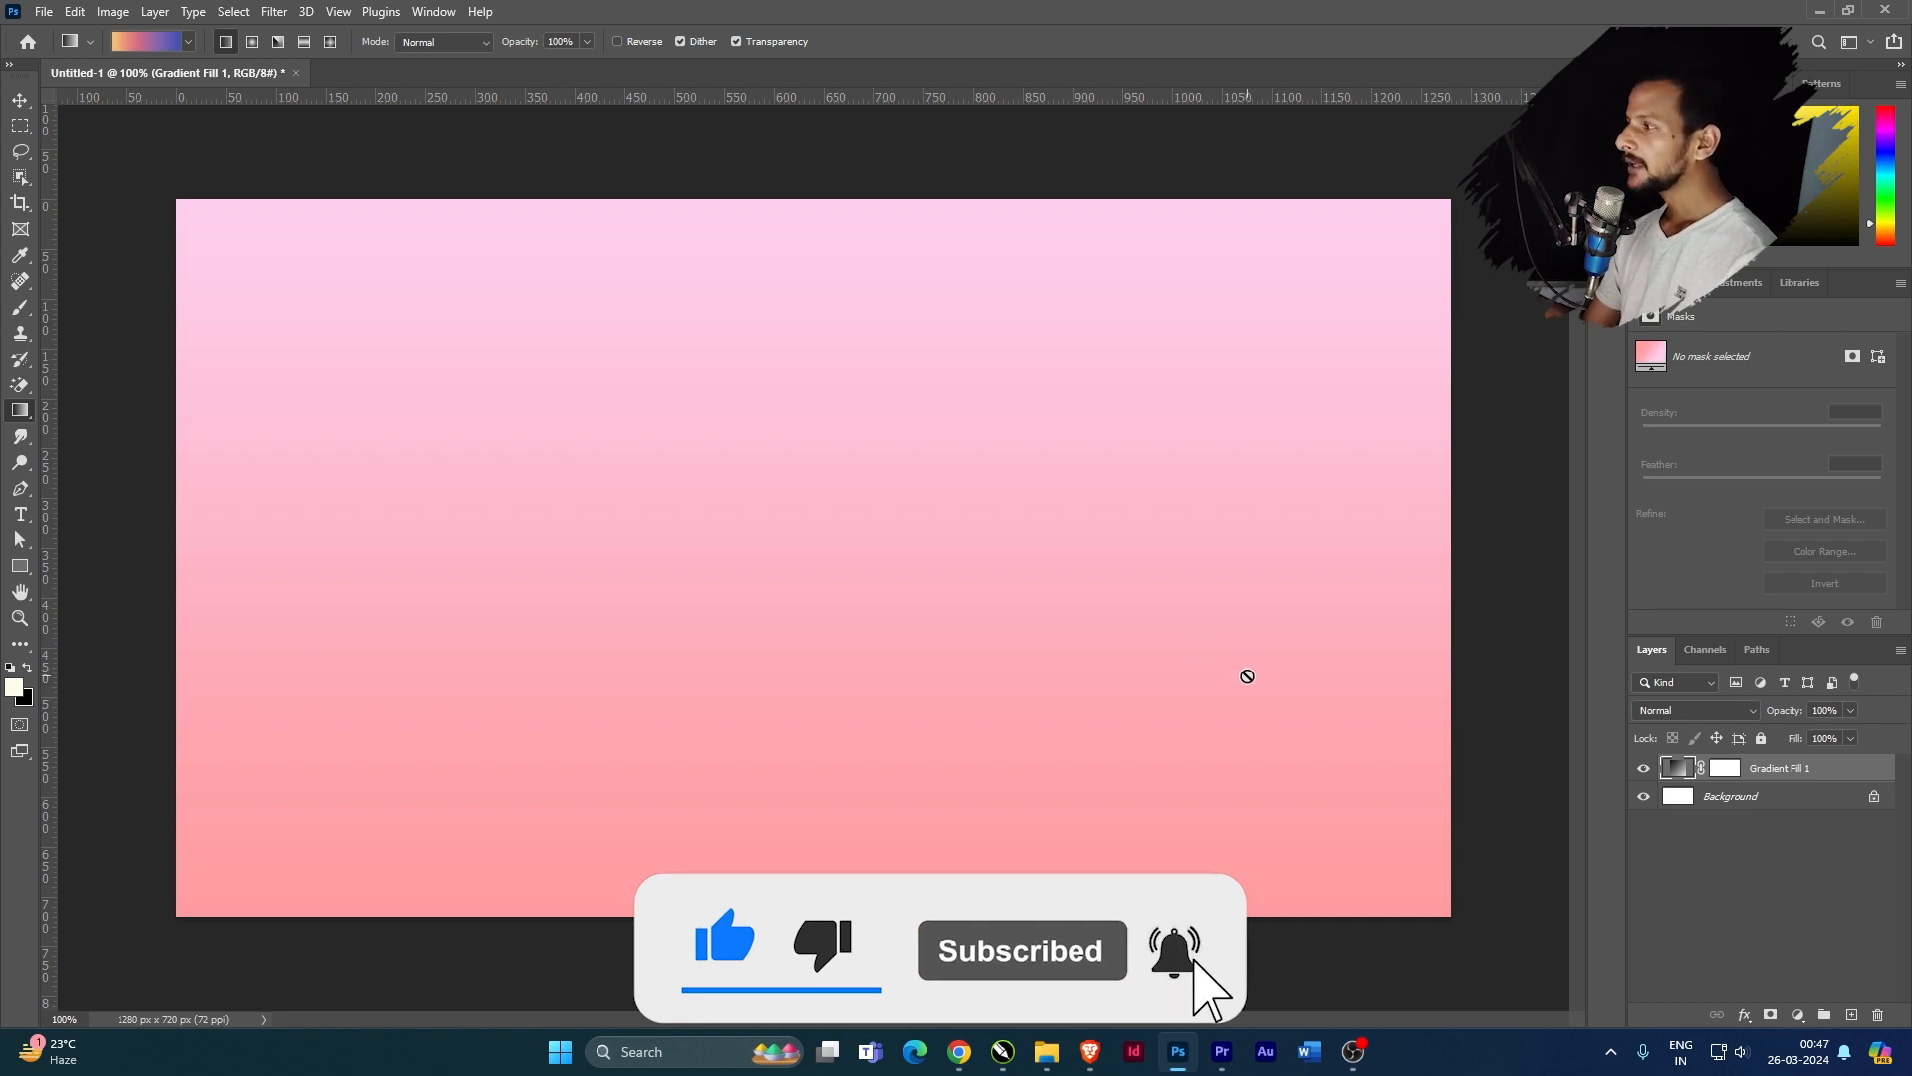
{"action": "double_click", "coordinate": [1678, 770]}
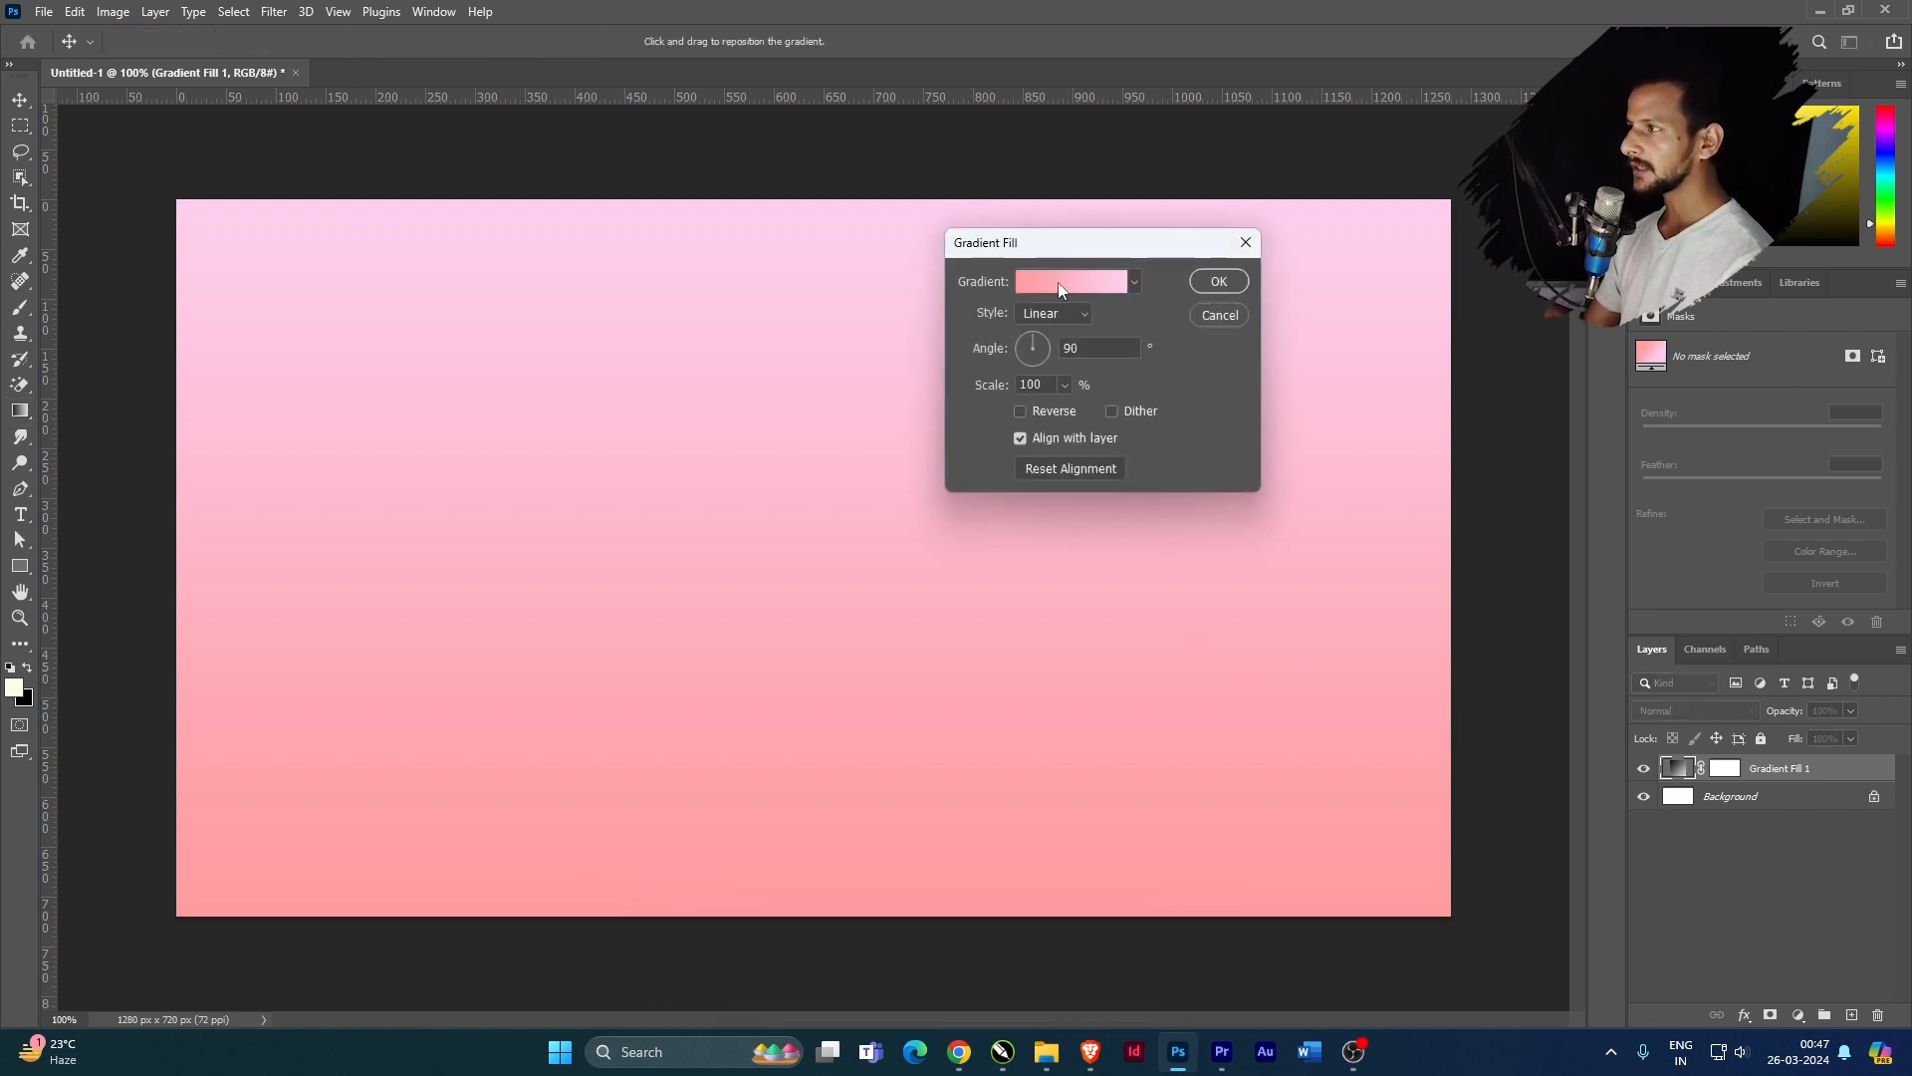
{"action": "left_click", "coordinate": [1059, 284]}
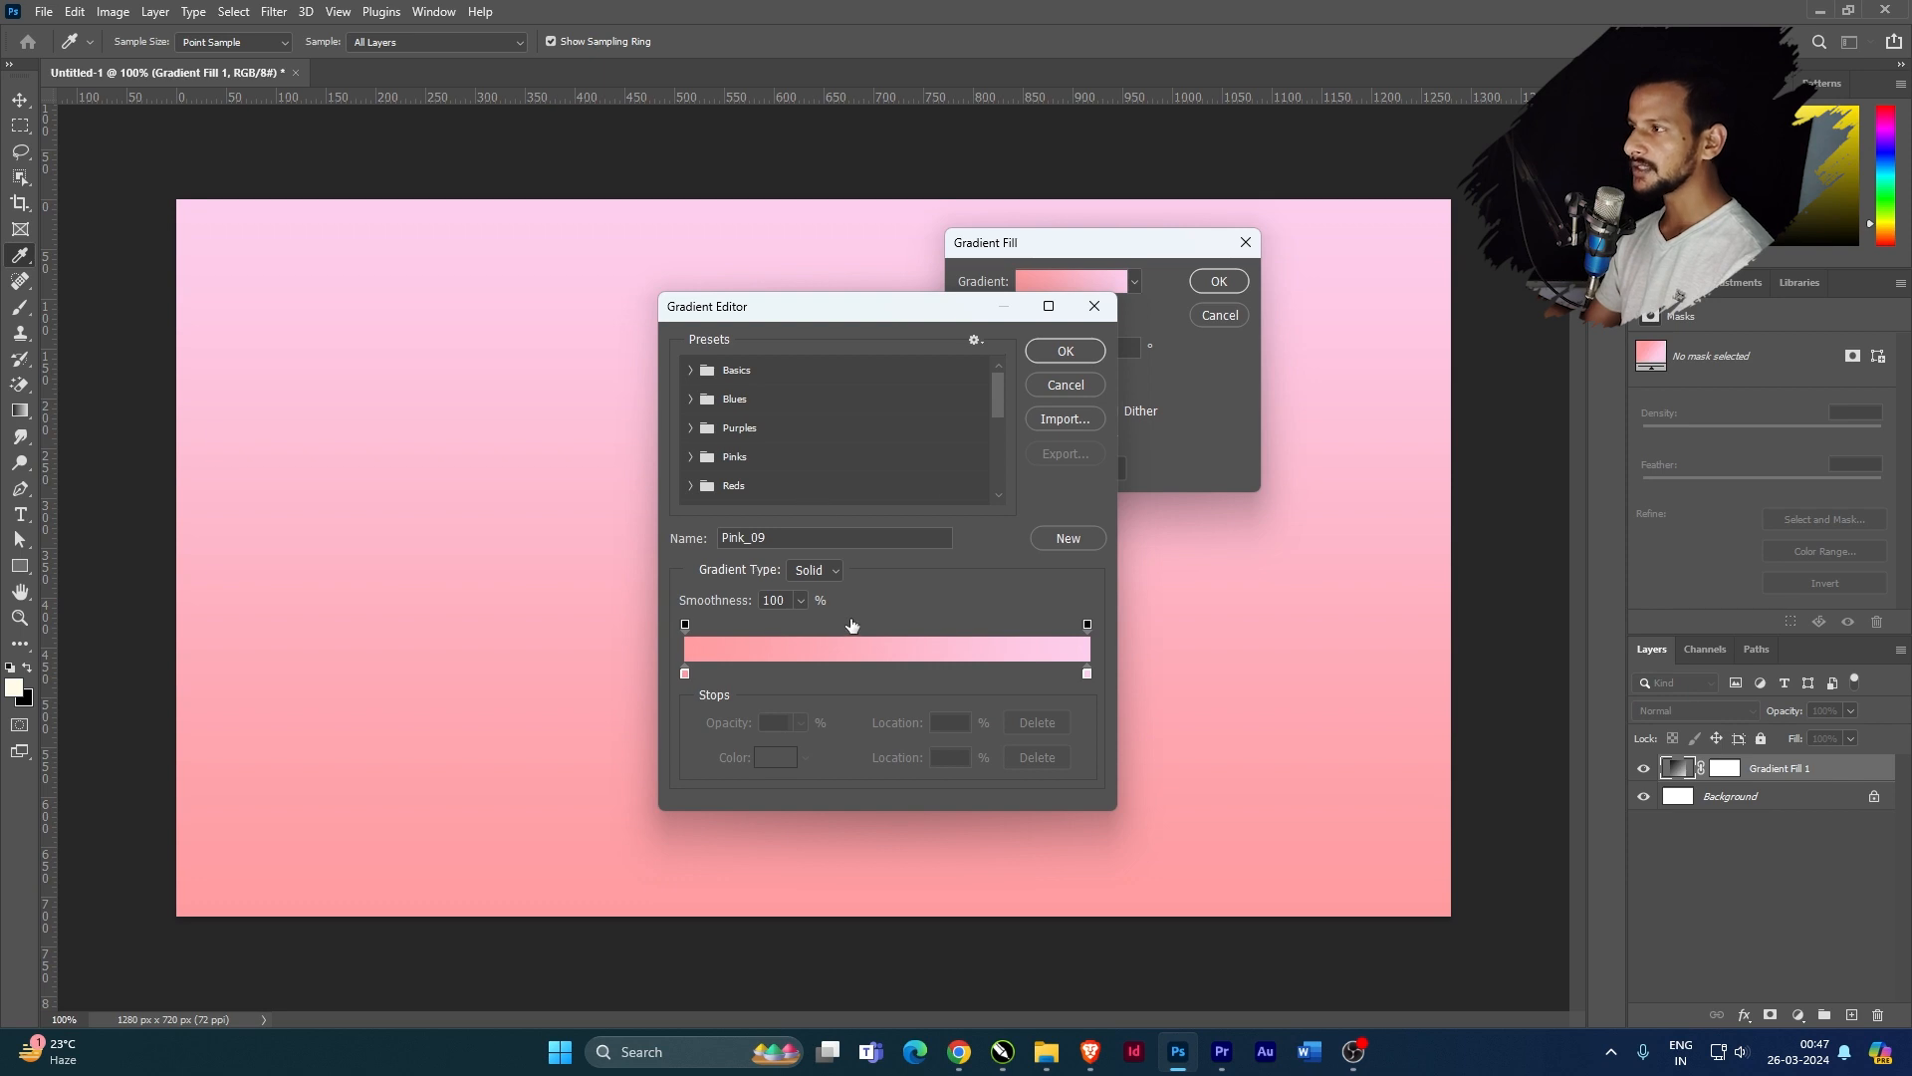
{"action": "left_click_drag", "start_coordinate": [1087, 675], "coordinate": [859, 665]}
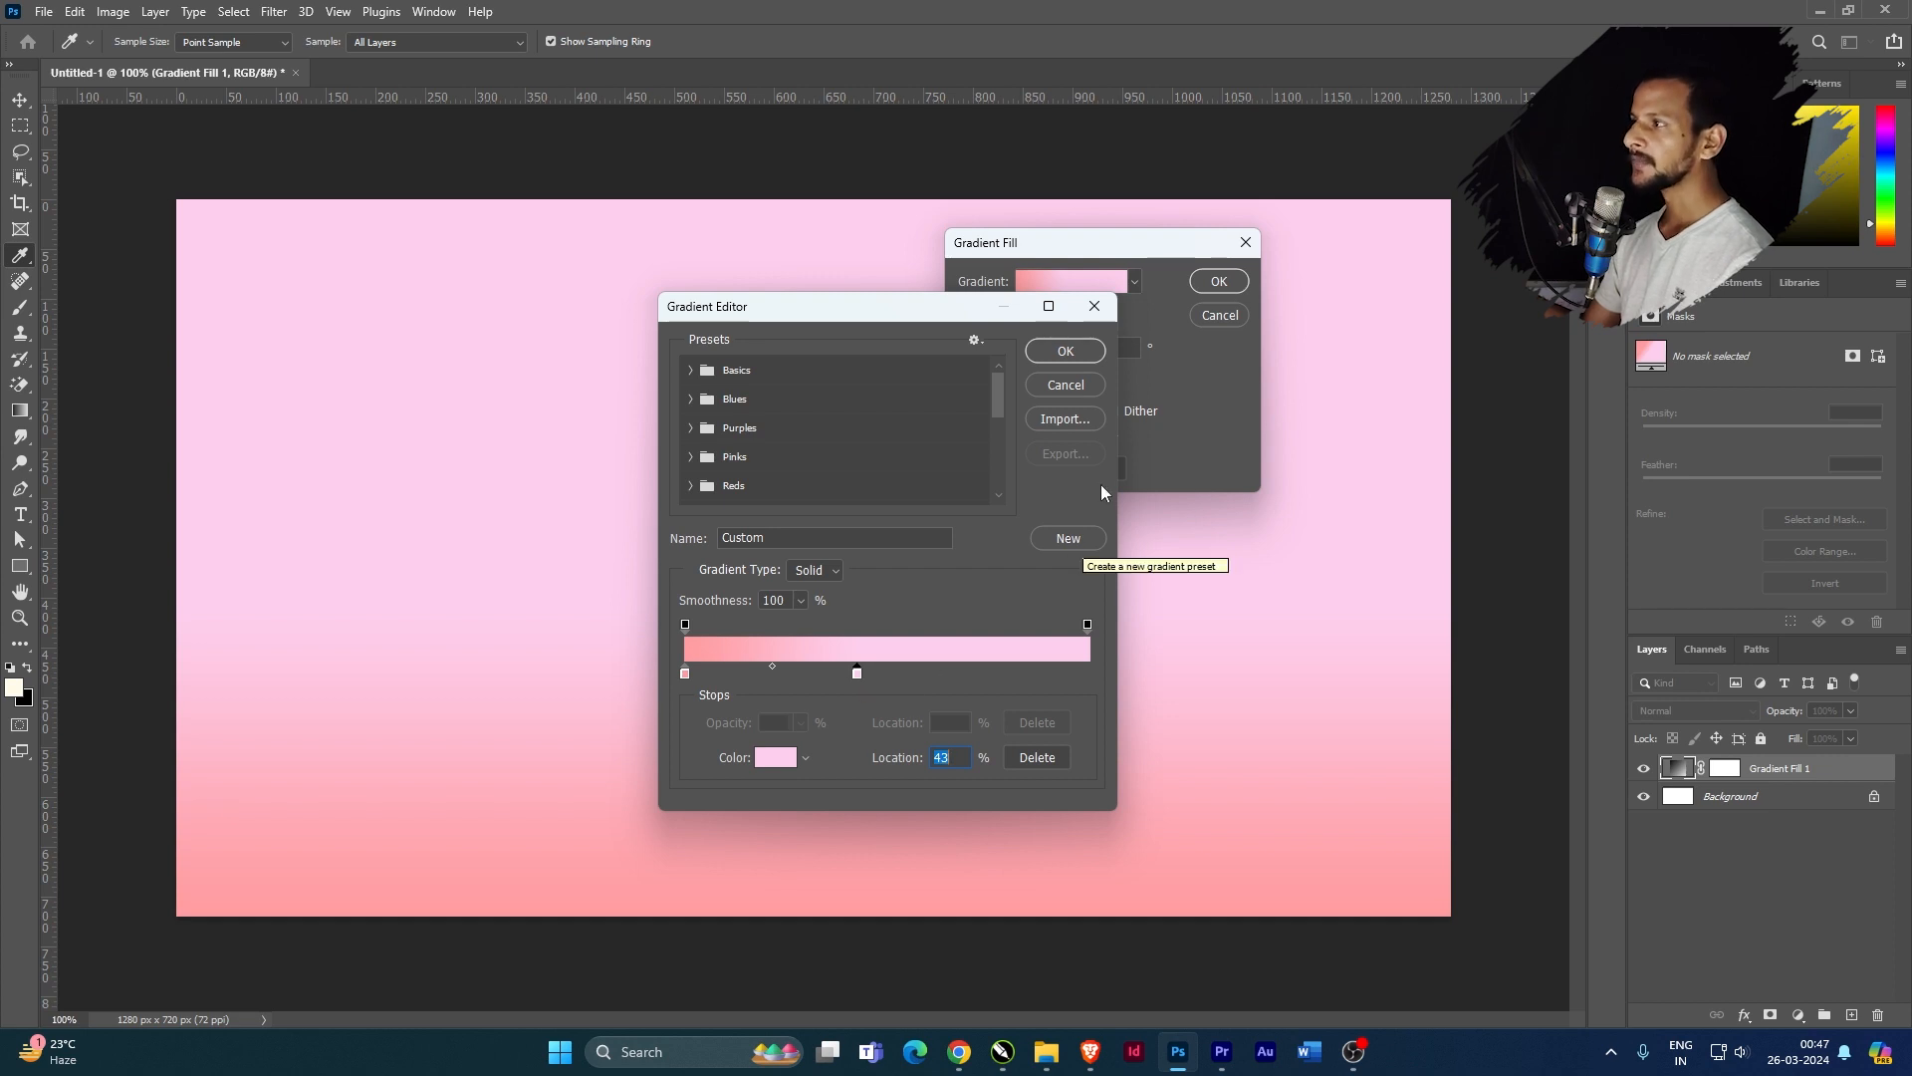
{"action": "left_click", "coordinate": [1095, 309]}
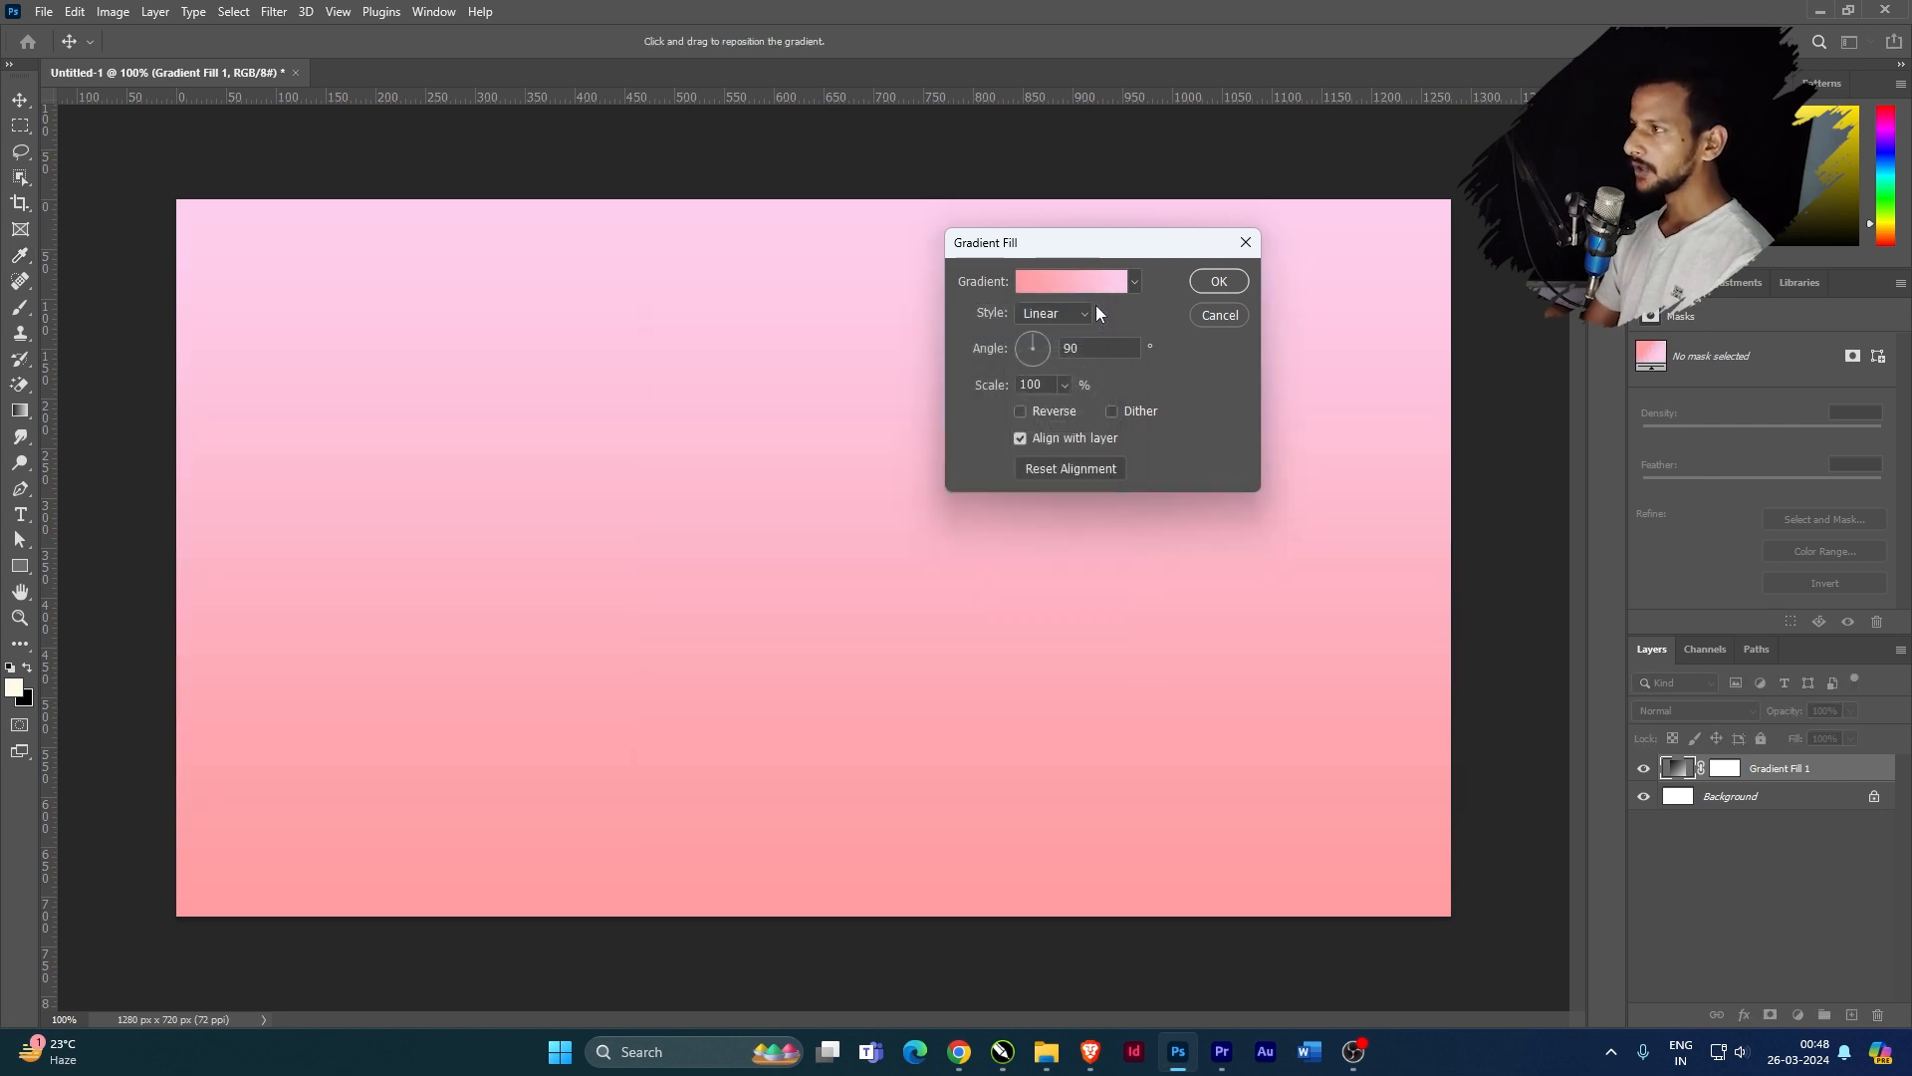
Try rotating the linear gradient fill to about -3°, -89° and 96°, and set its angle back to 90°
{"action": "left_click", "coordinate": [1050, 350]}
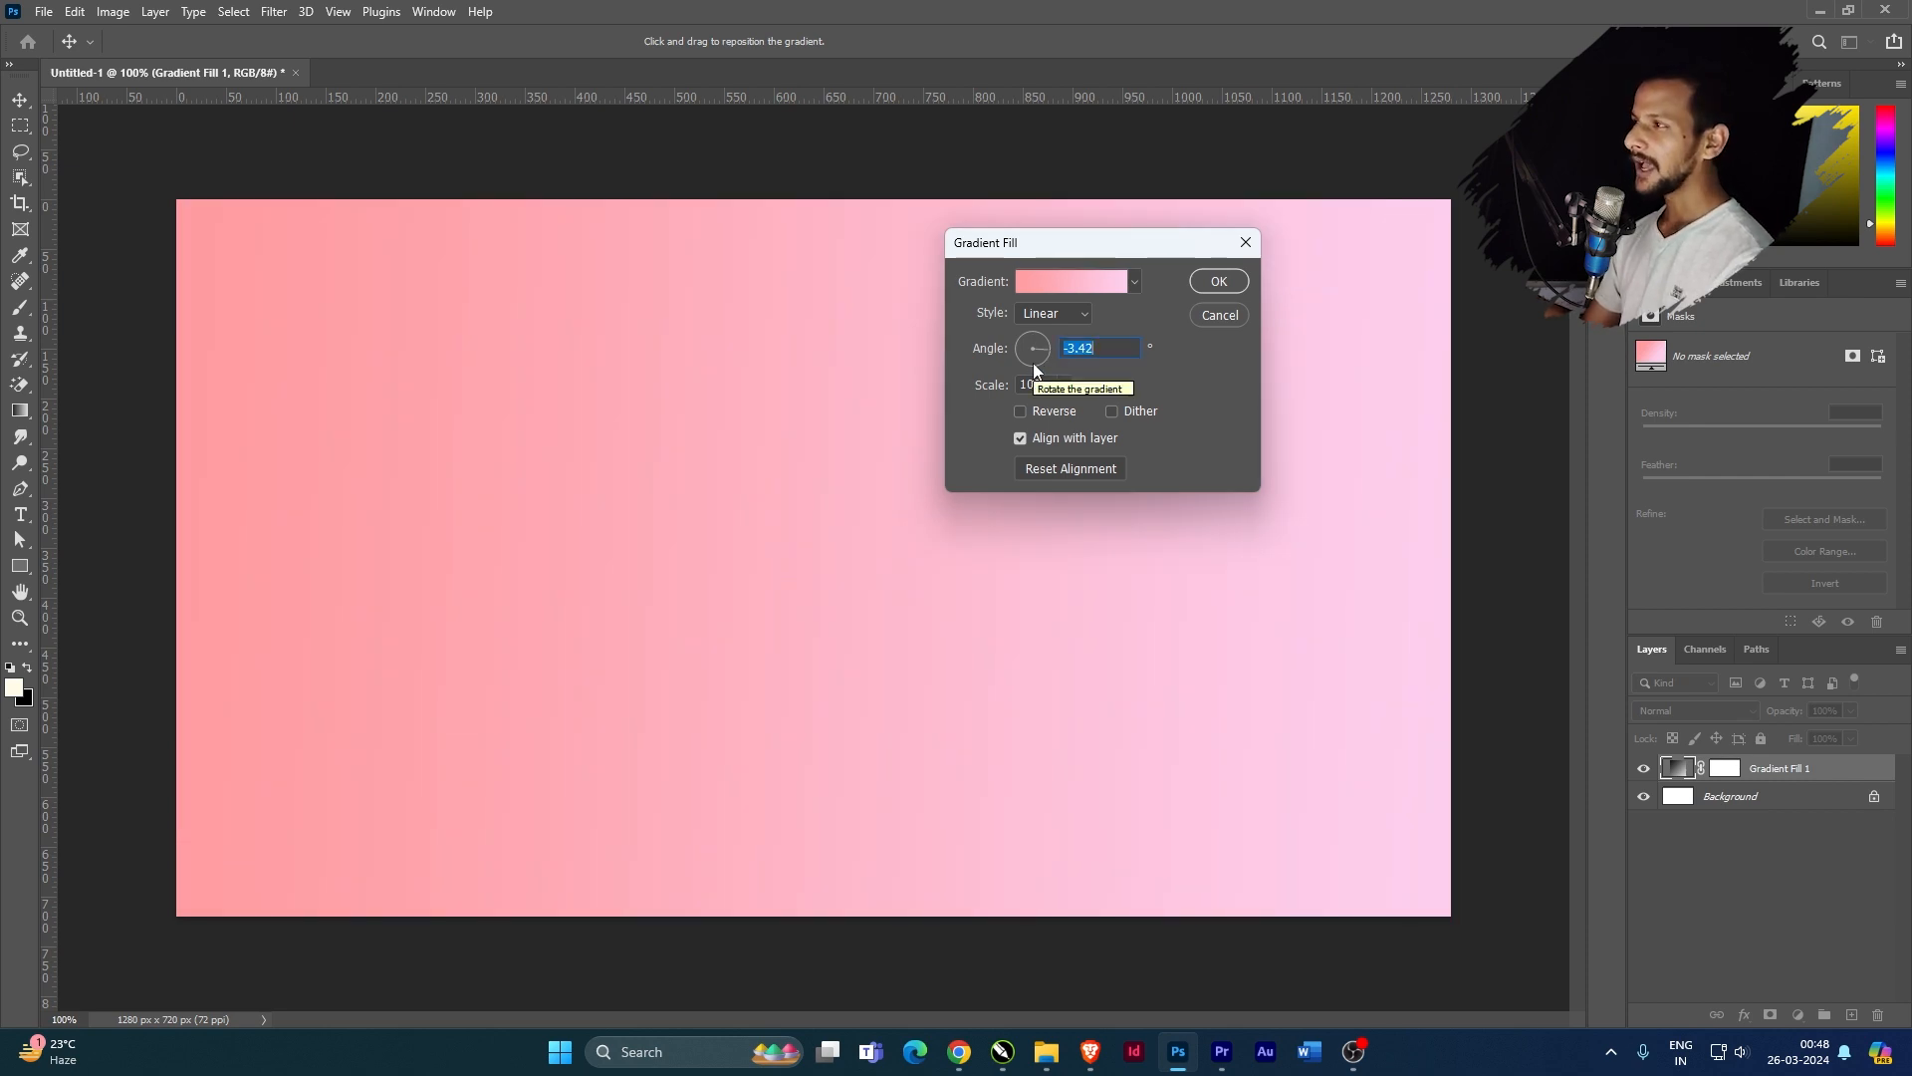
{"action": "left_click", "coordinate": [1034, 371]}
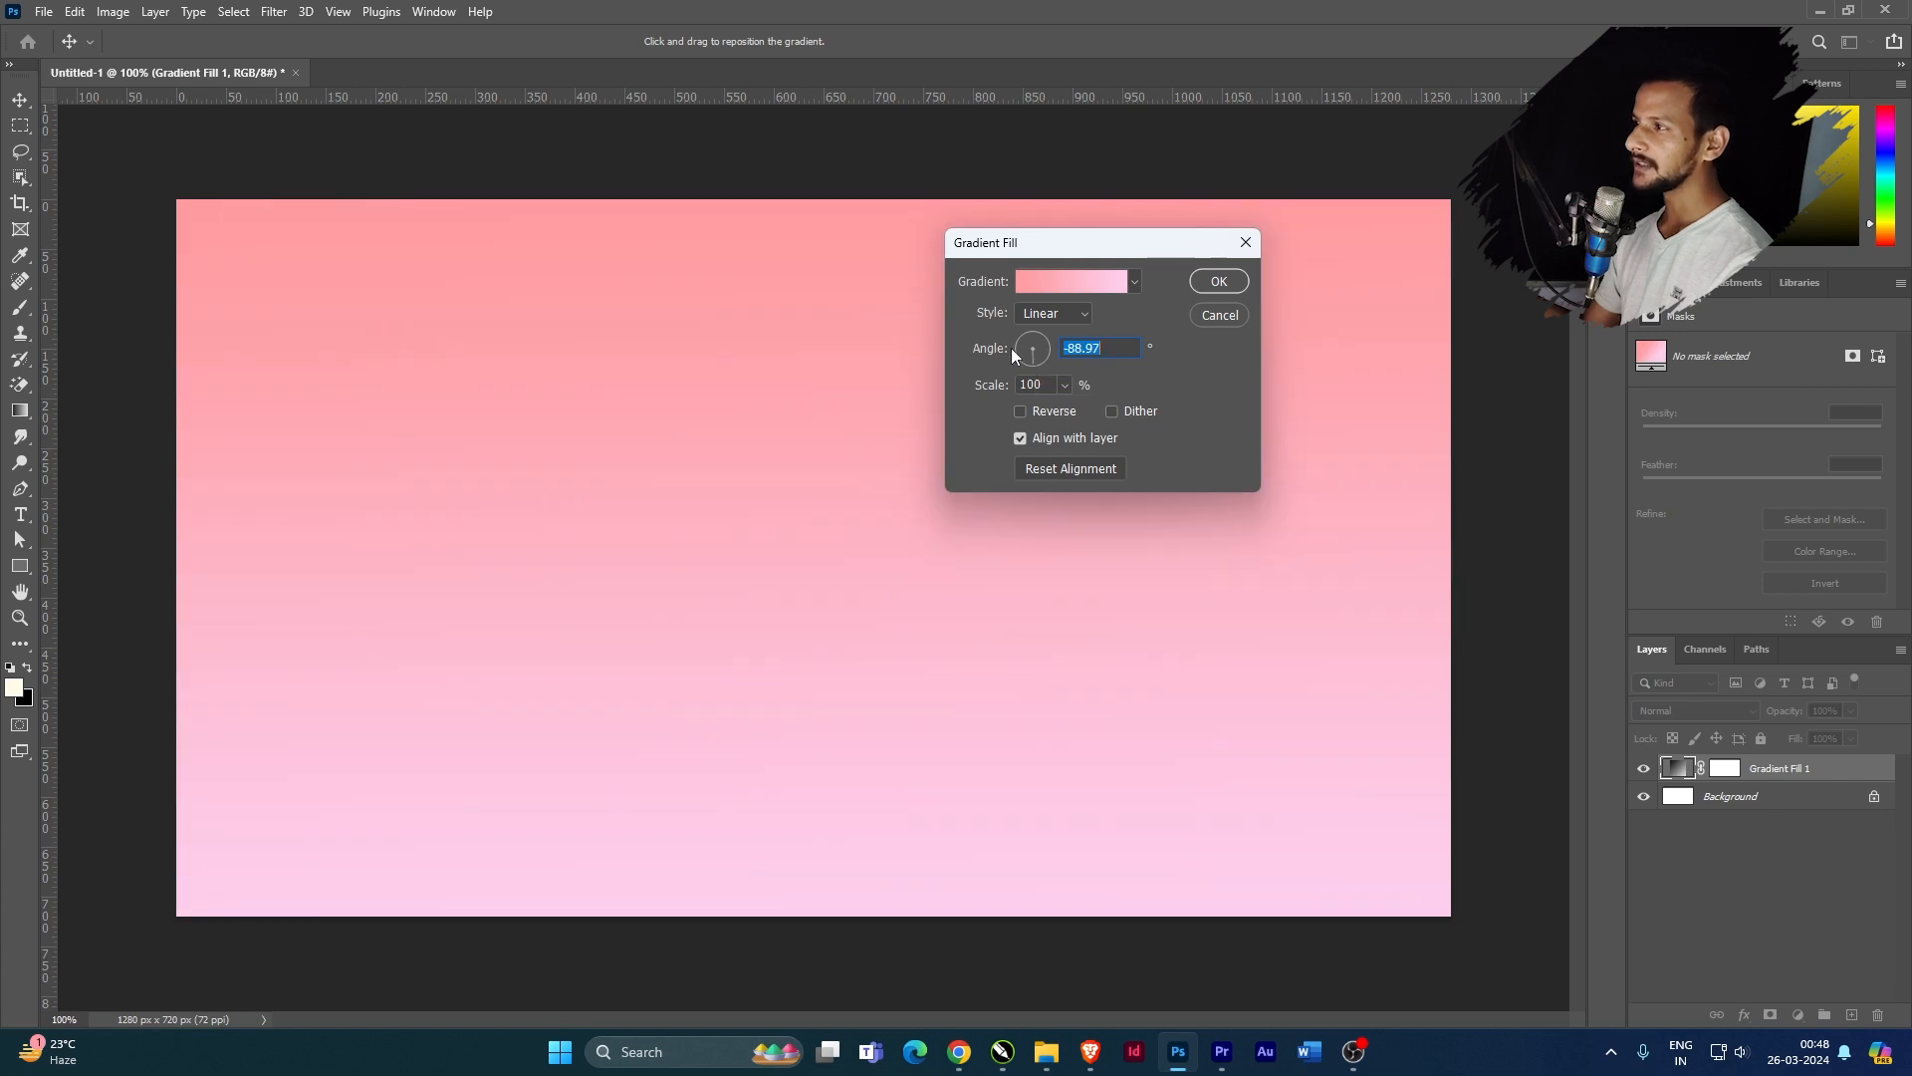
{"action": "left_click_drag", "start_coordinate": [1018, 348], "coordinate": [1032, 337]}
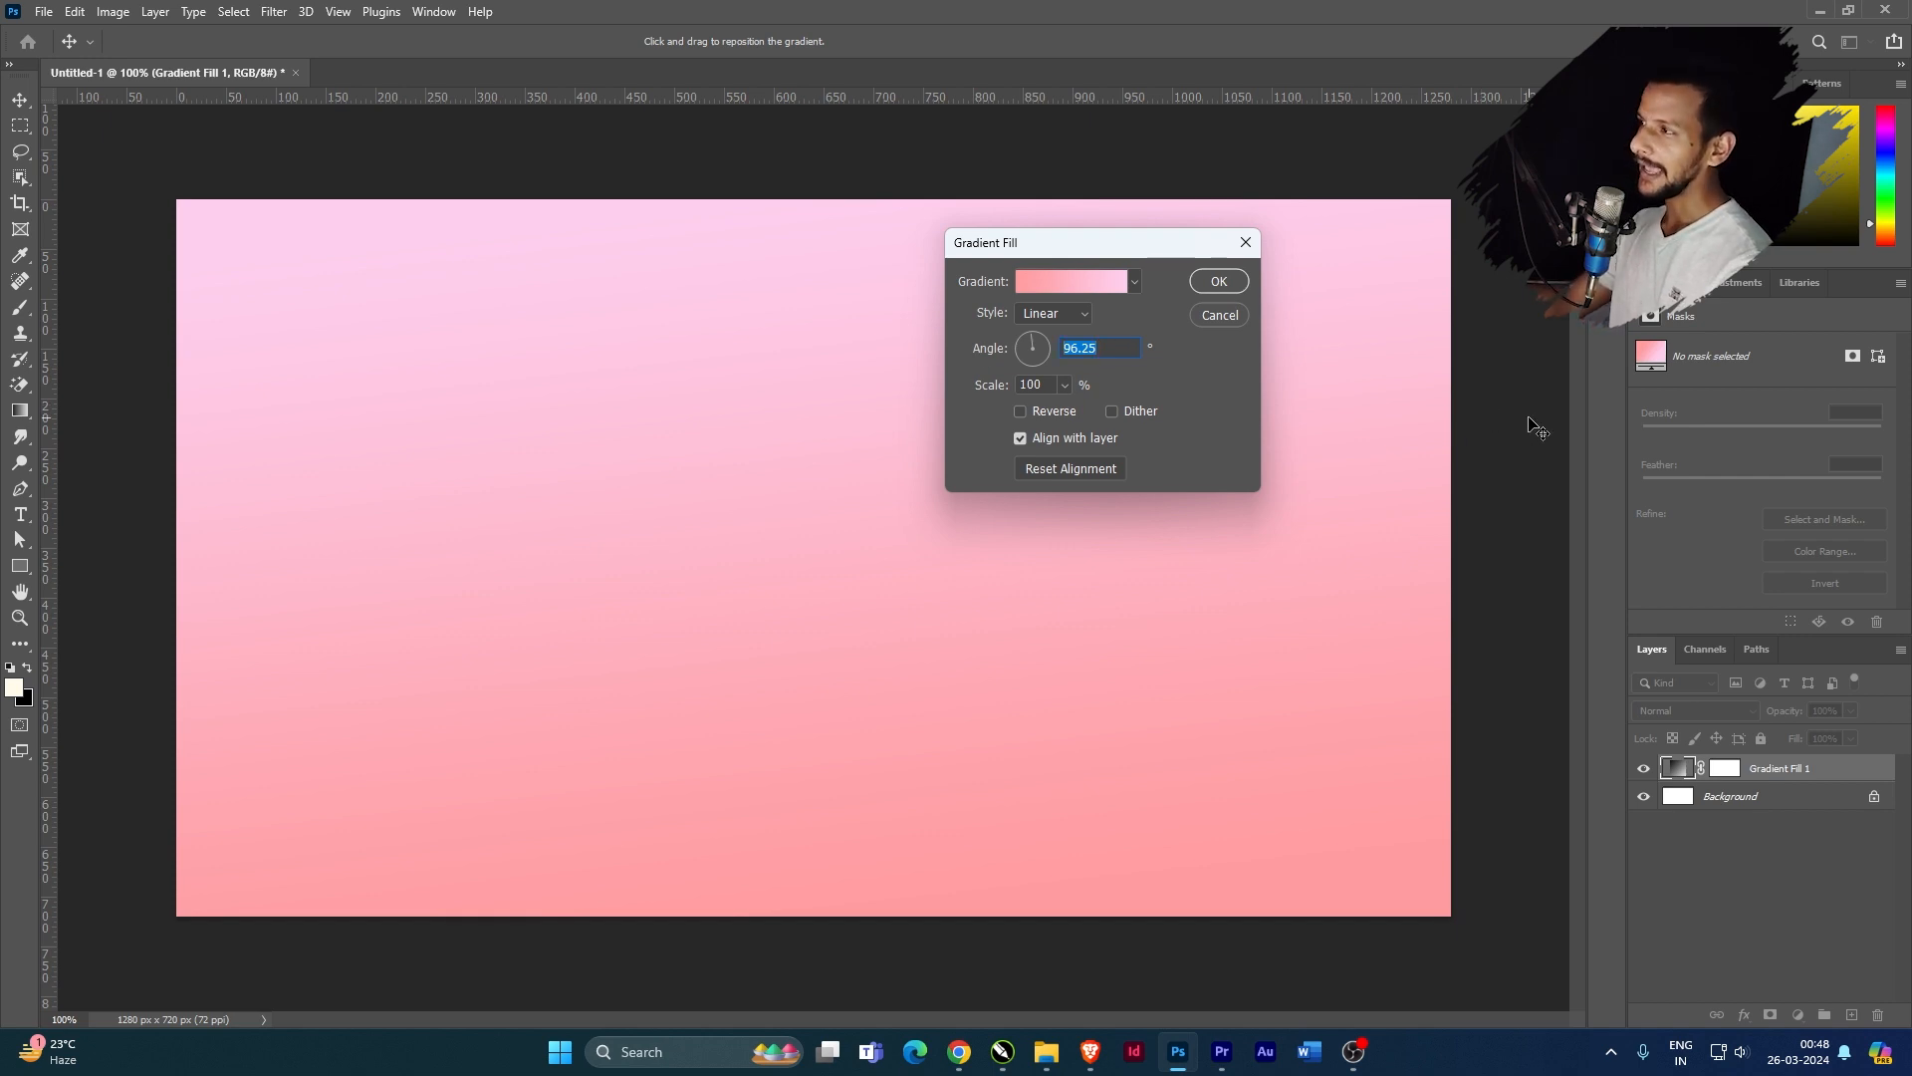
{"action": "type", "text": "90"}
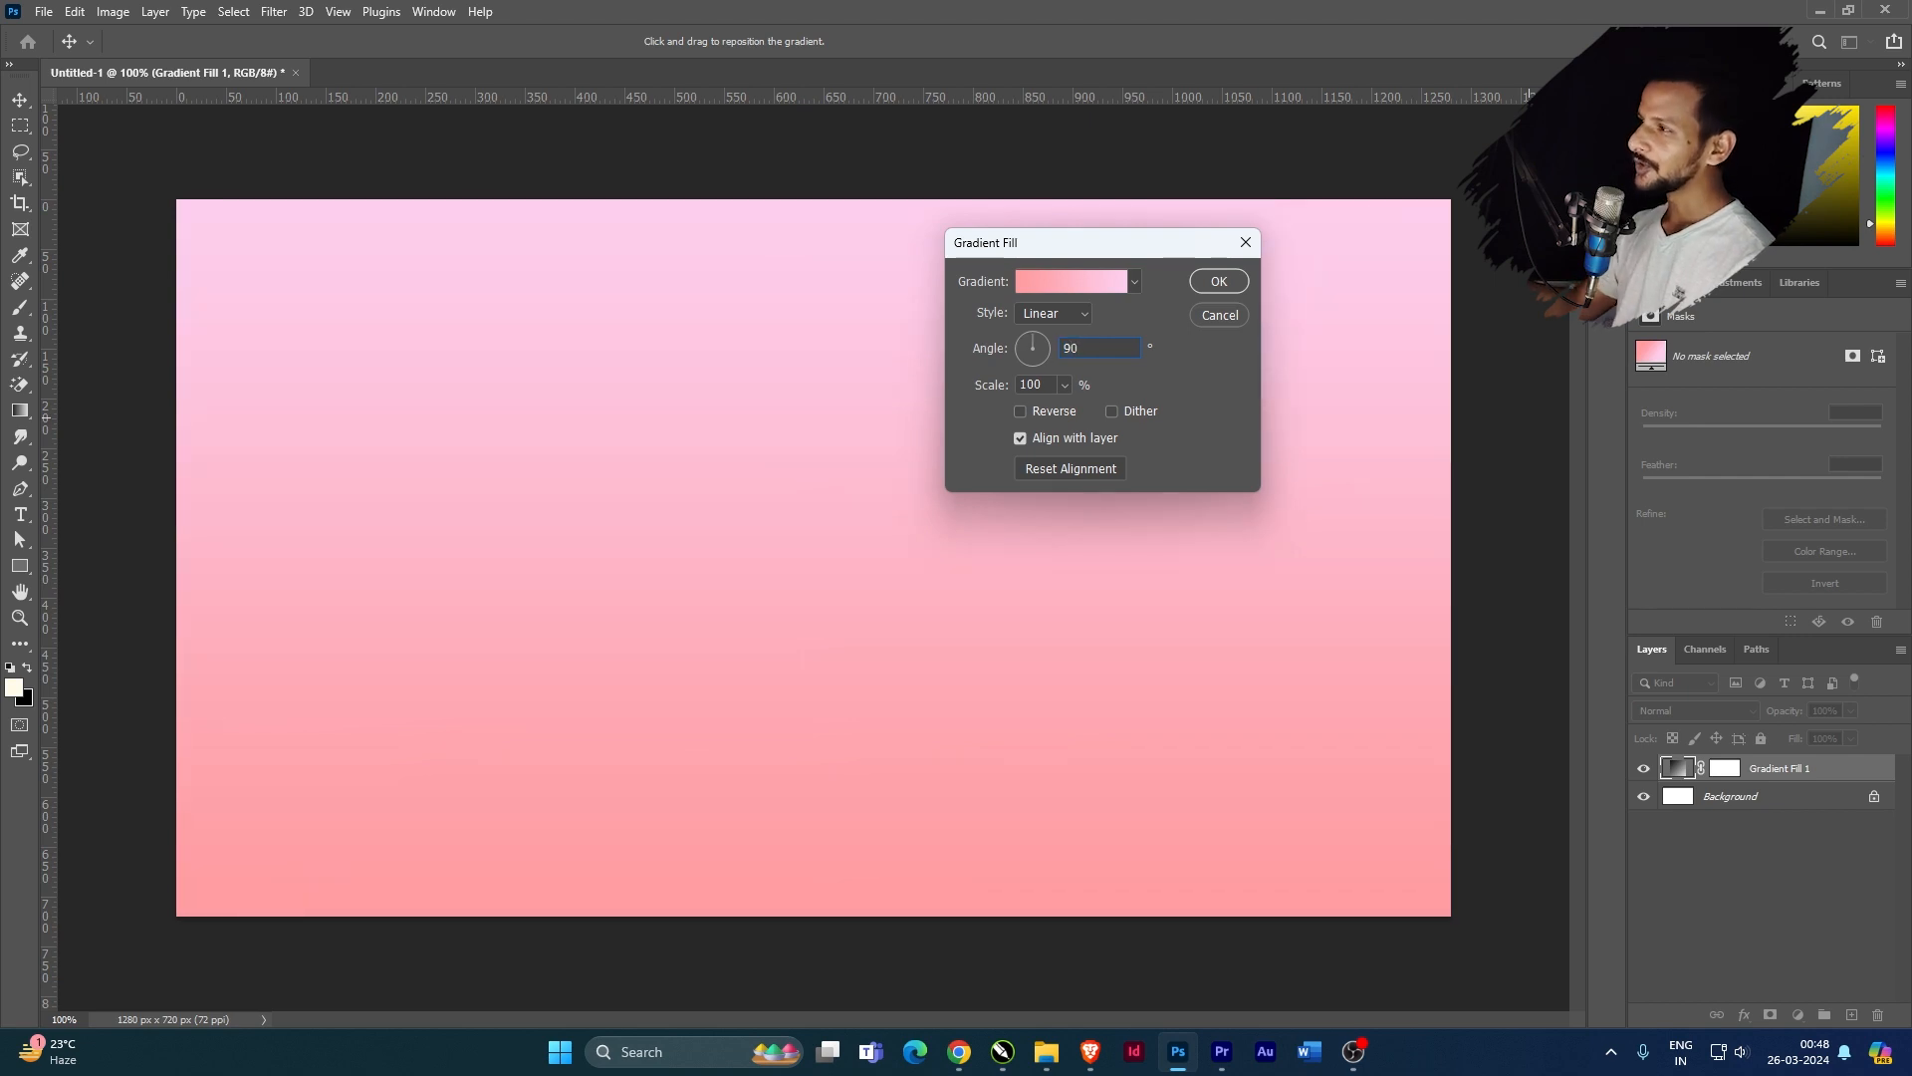
Set the linear gradient fill's angle to 270° and toggle Reverse on and off again
{"action": "double_click", "coordinate": [1078, 349]}
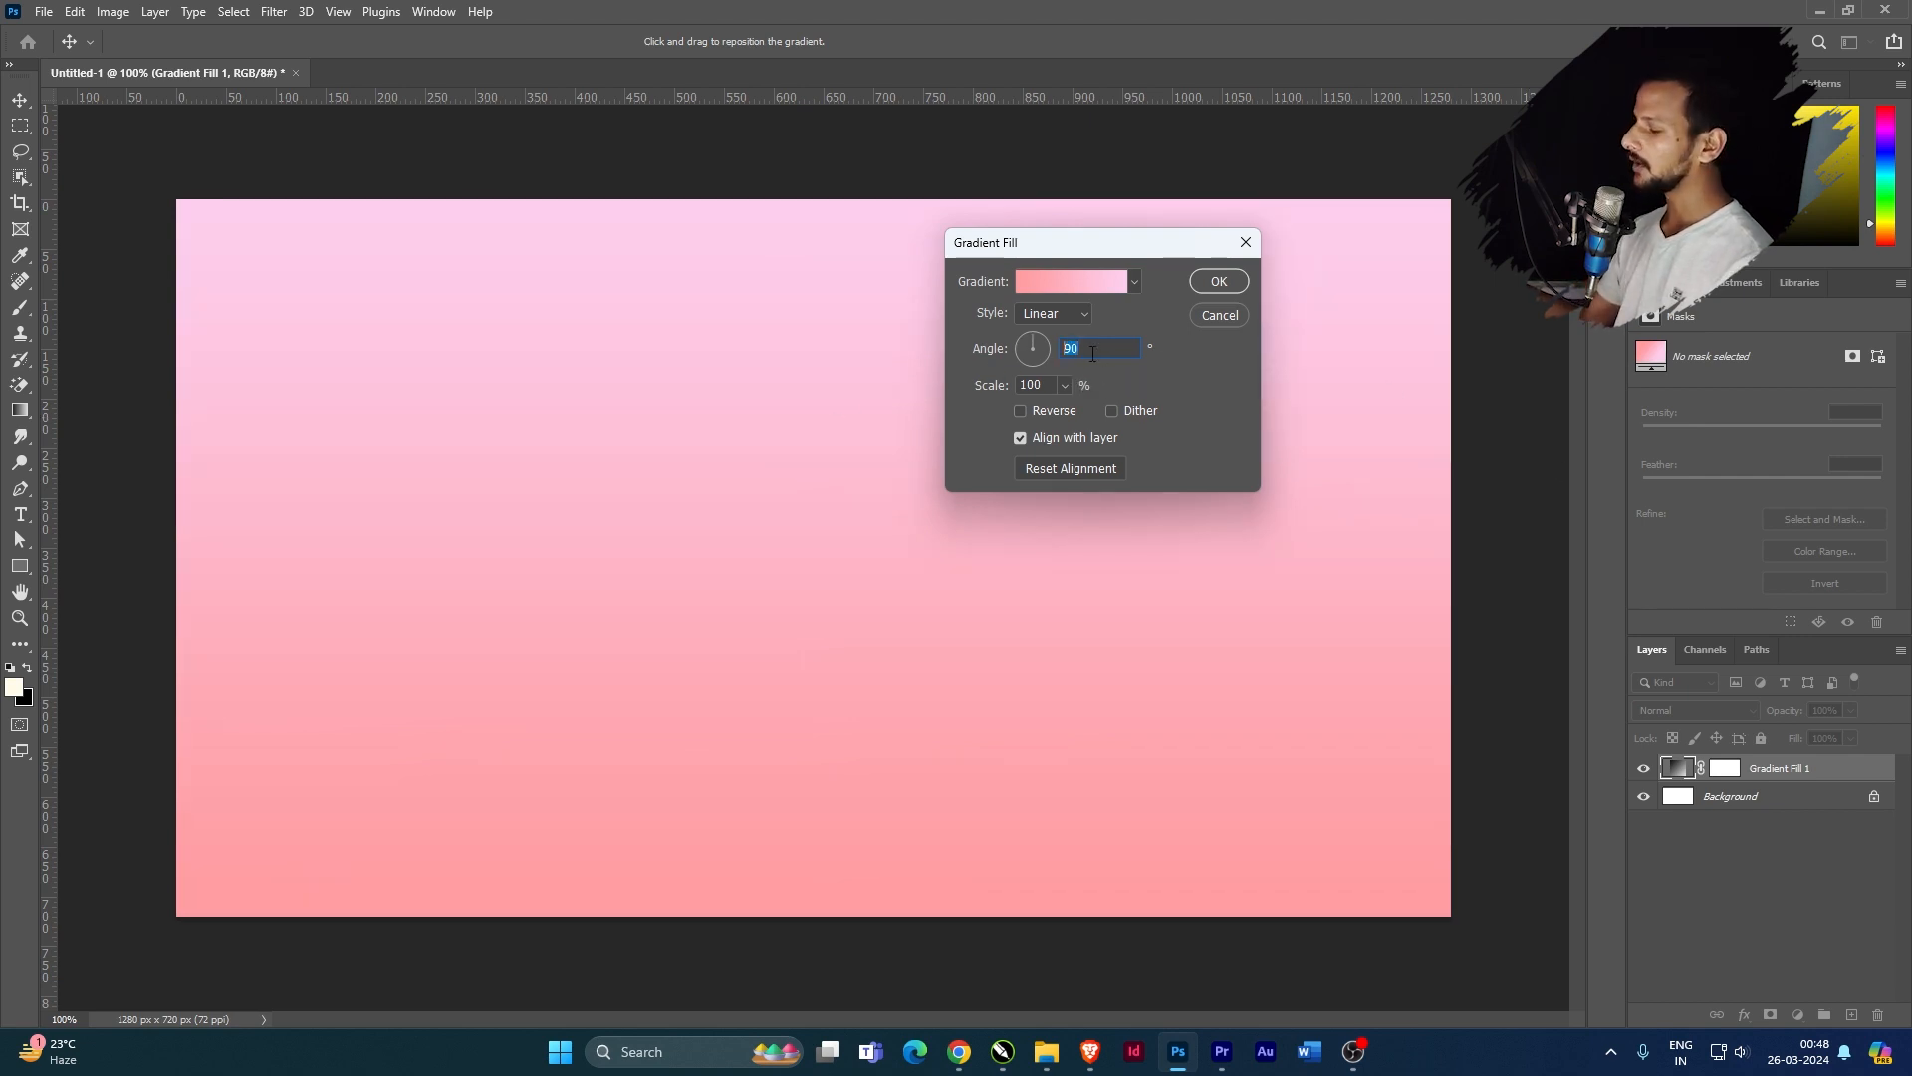
{"action": "type", "text": "270"}
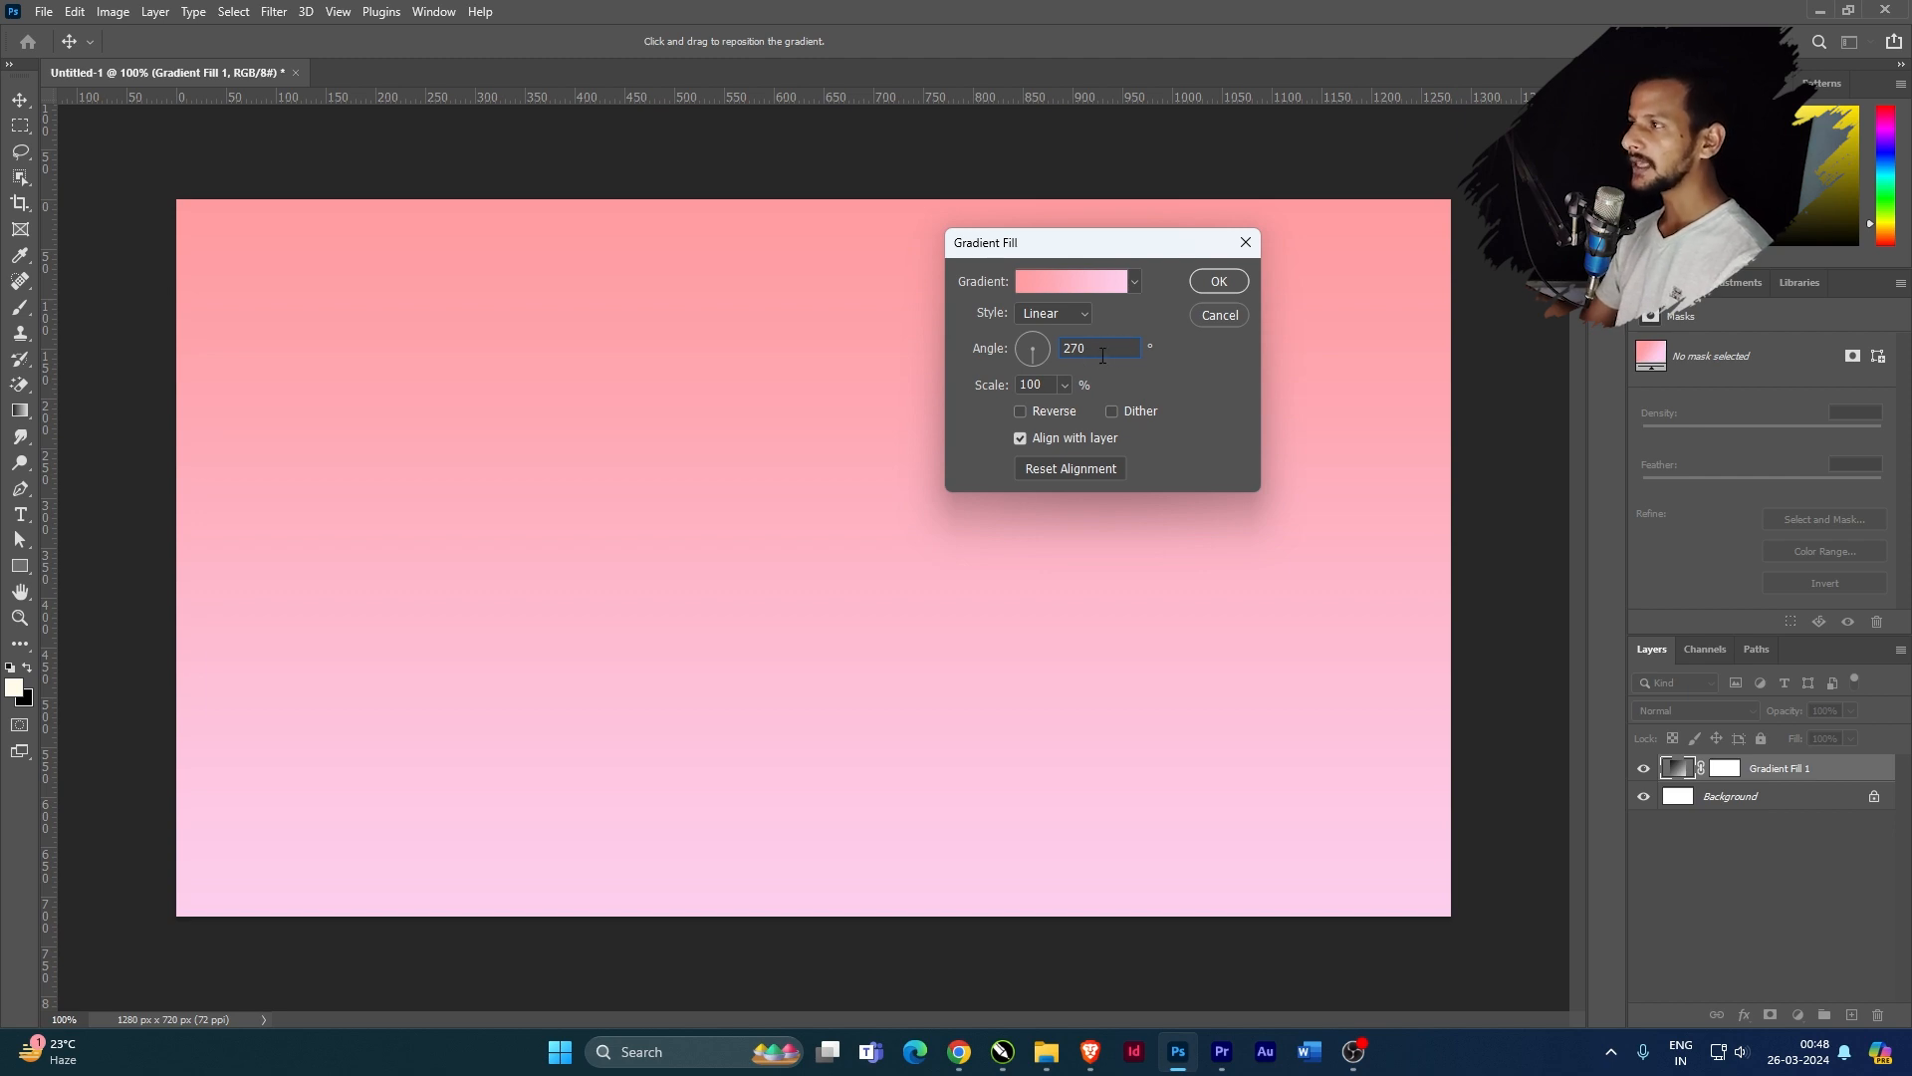
{"action": "left_click", "coordinate": [1021, 411]}
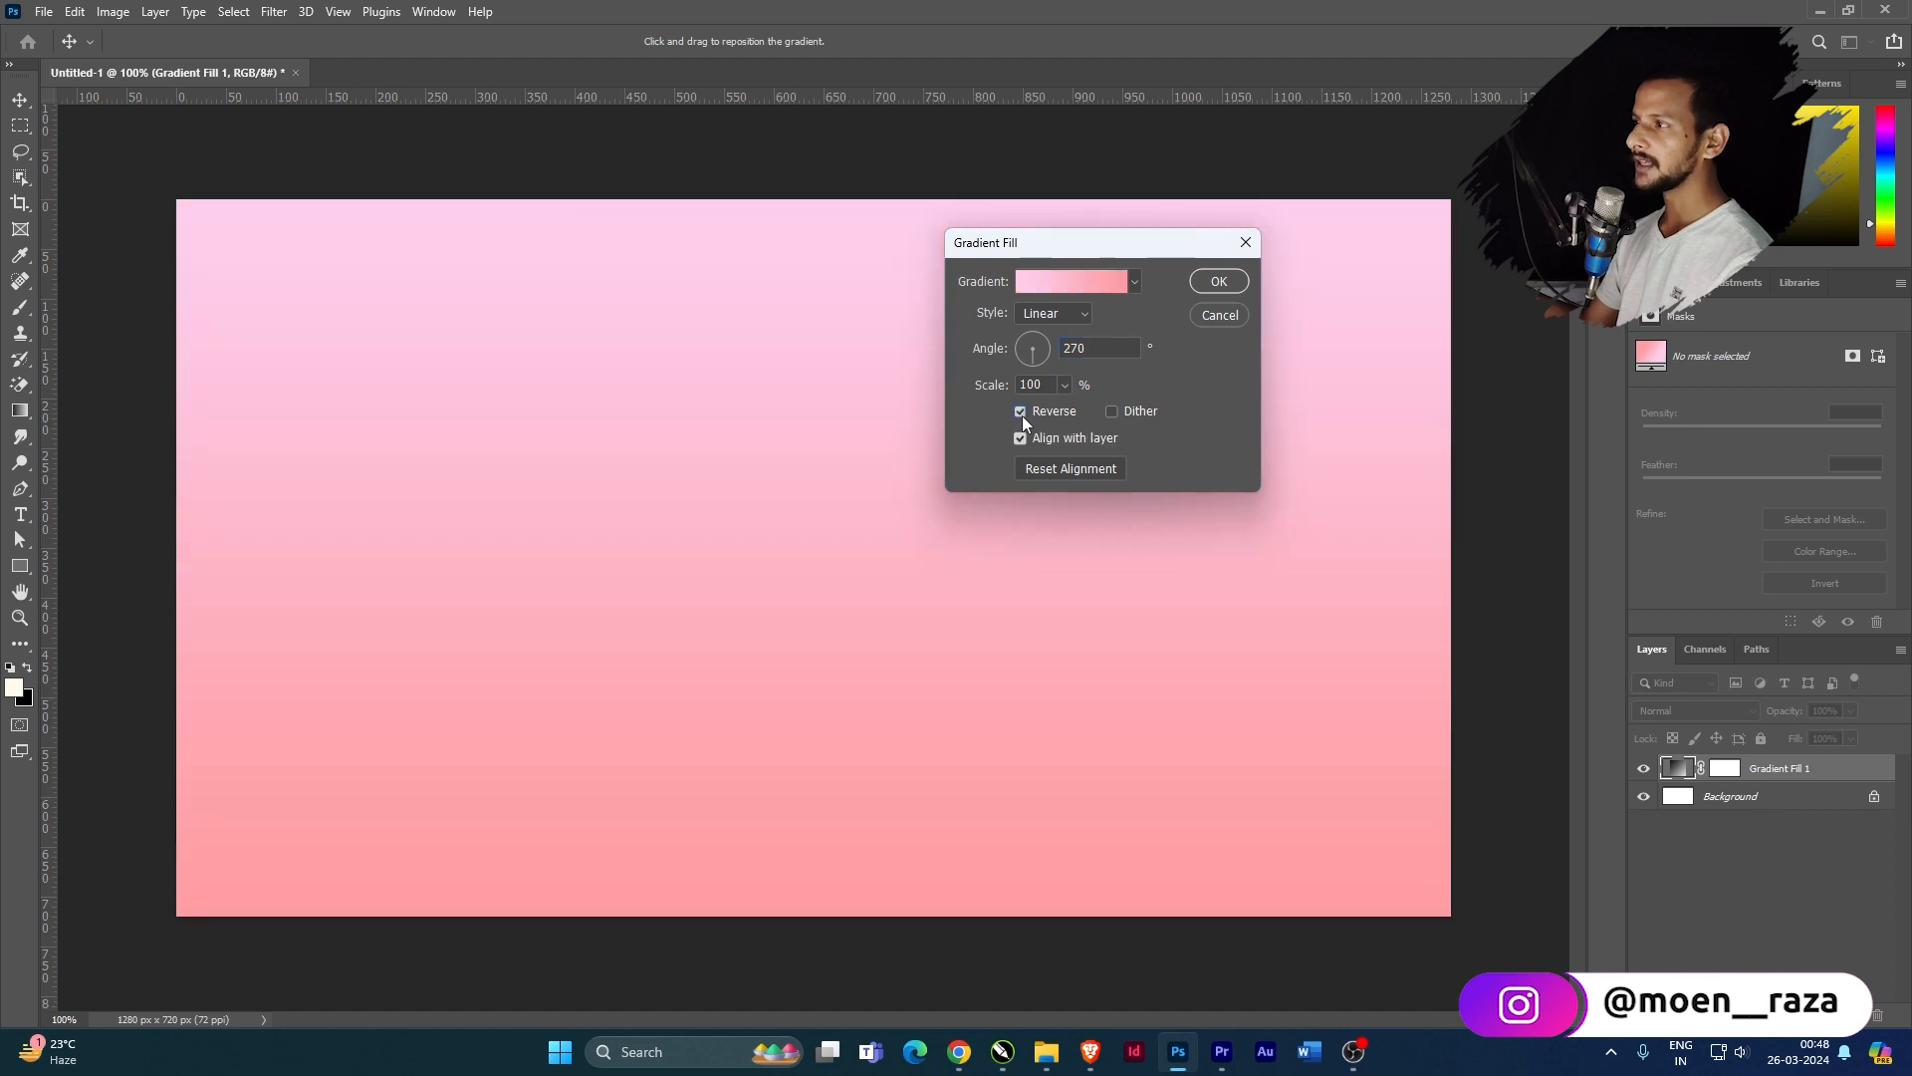
{"action": "left_click", "coordinate": [1021, 411]}
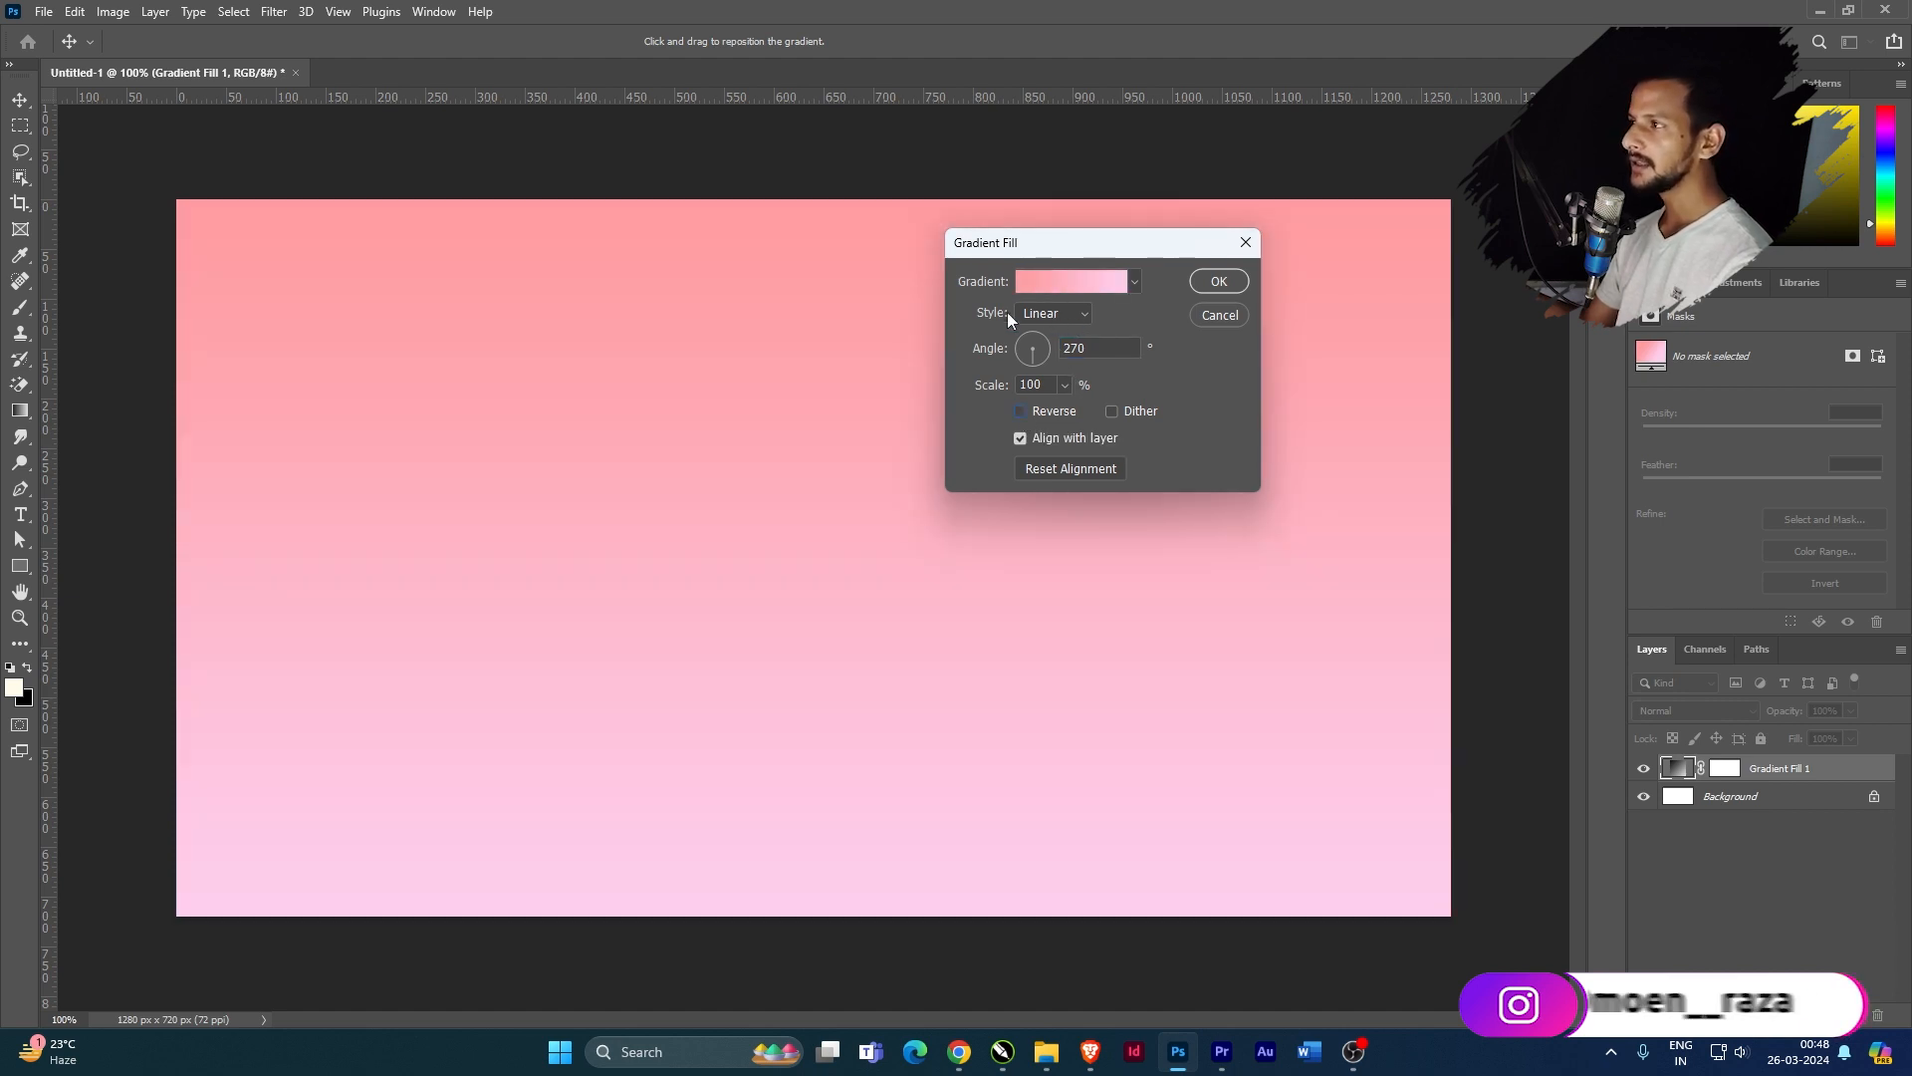
Change the gradient fill's style to Radial and reverse its colors
{"action": "left_click", "coordinate": [1073, 315]}
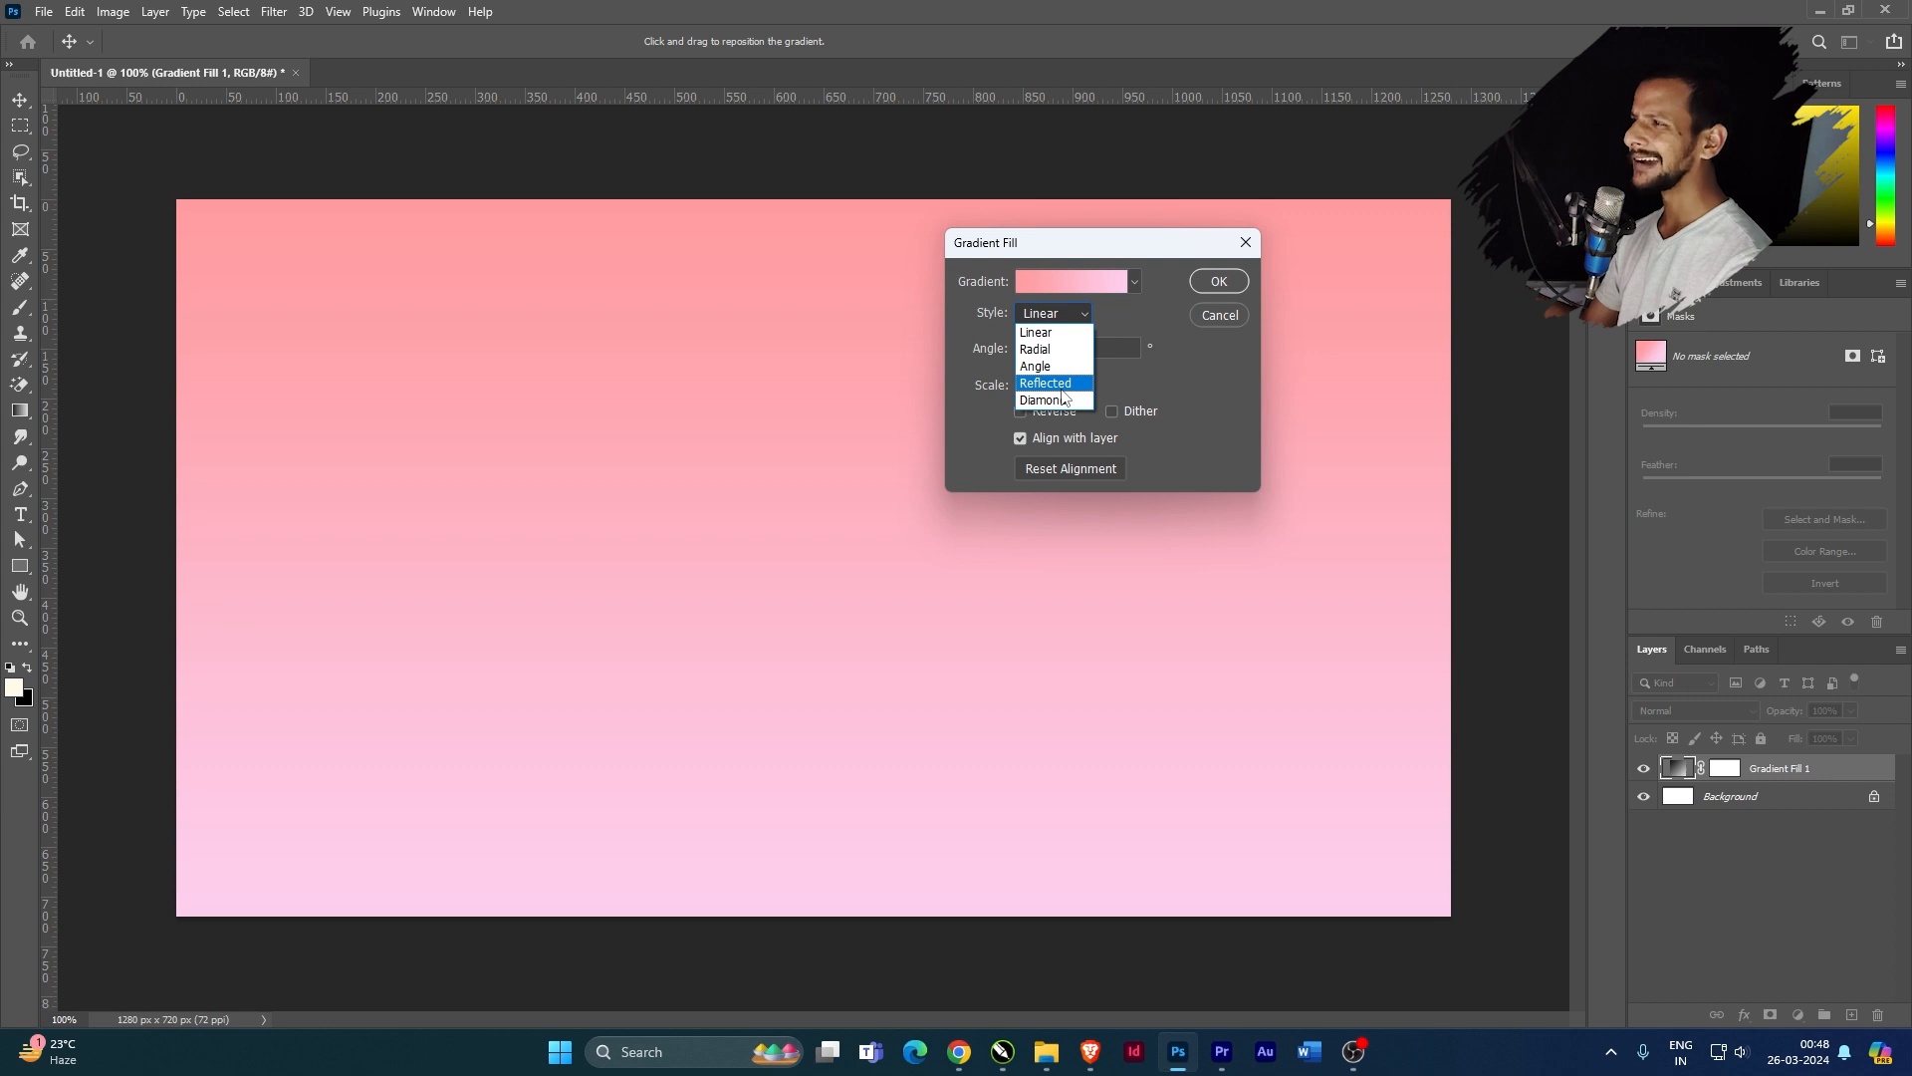
{"action": "left_click", "coordinate": [1053, 351]}
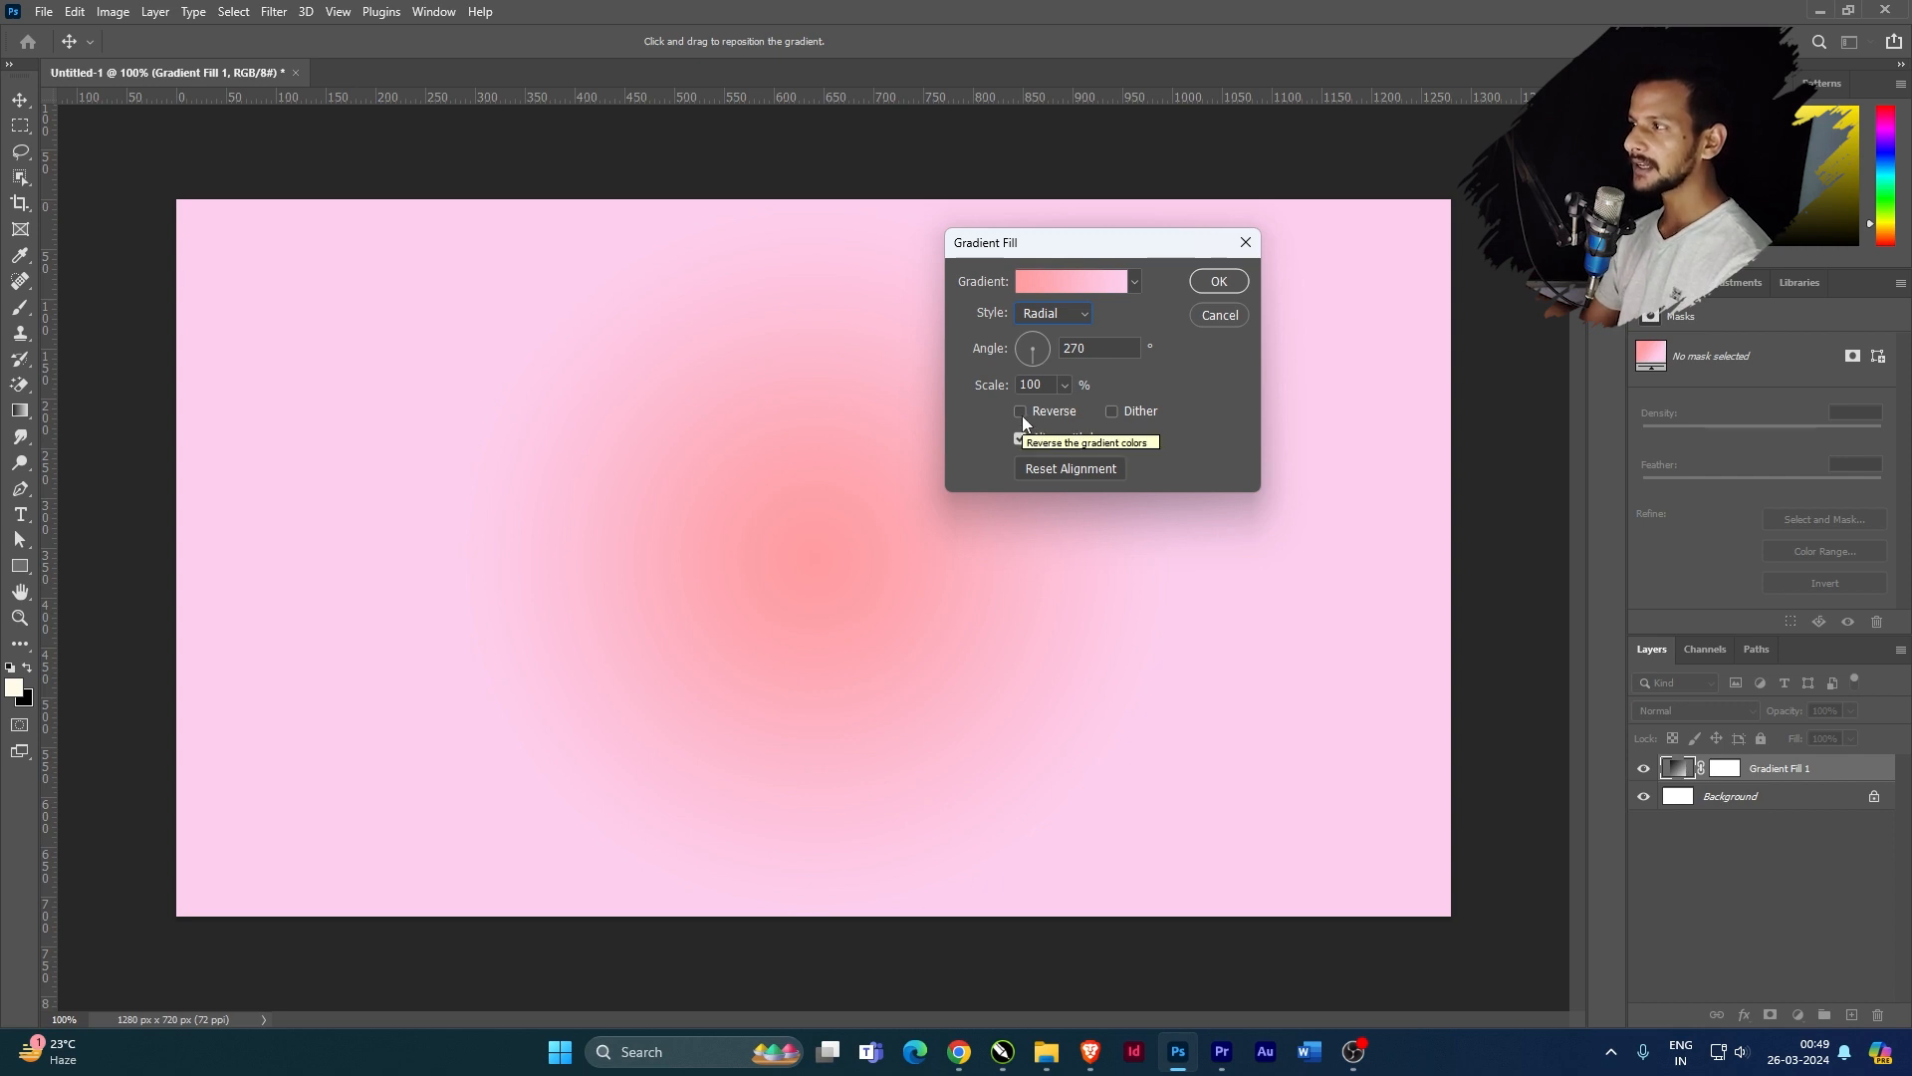
{"action": "left_click", "coordinate": [1020, 411]}
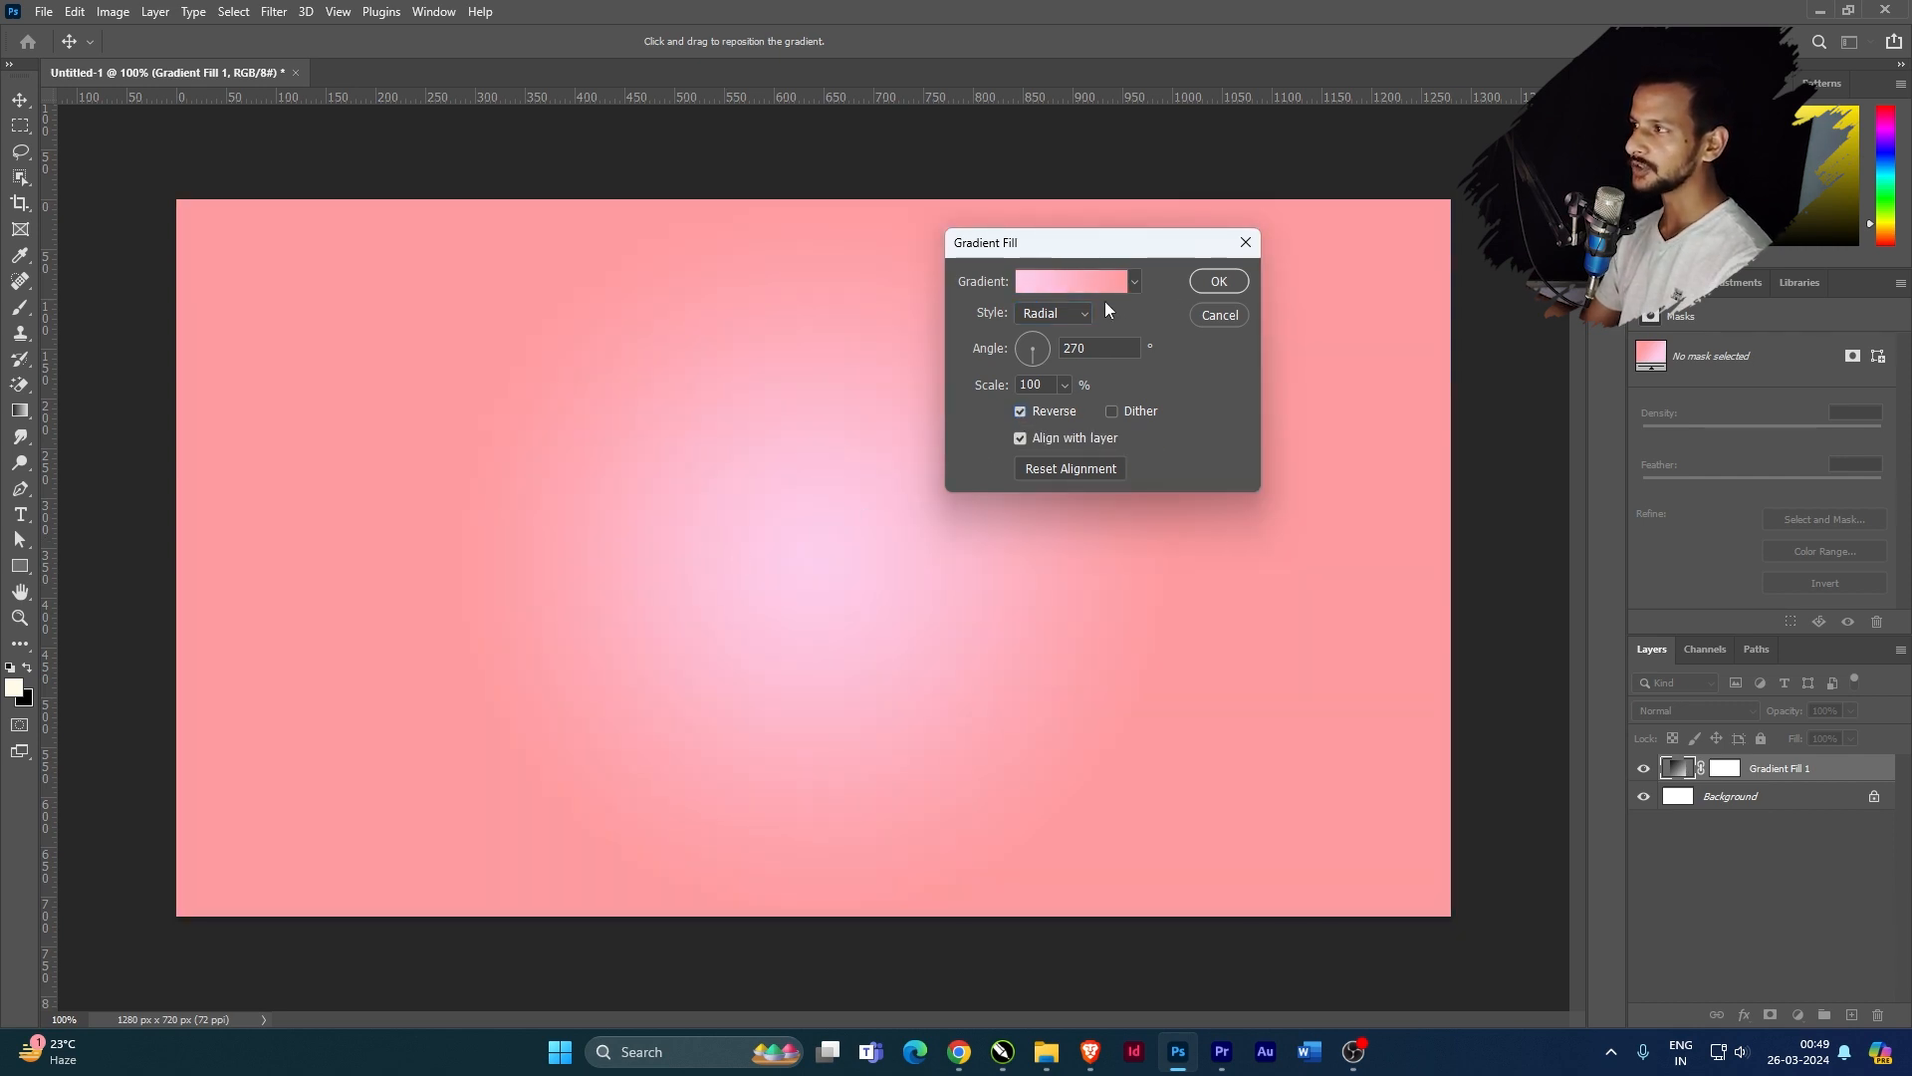
{"action": "left_click", "coordinate": [1073, 284]}
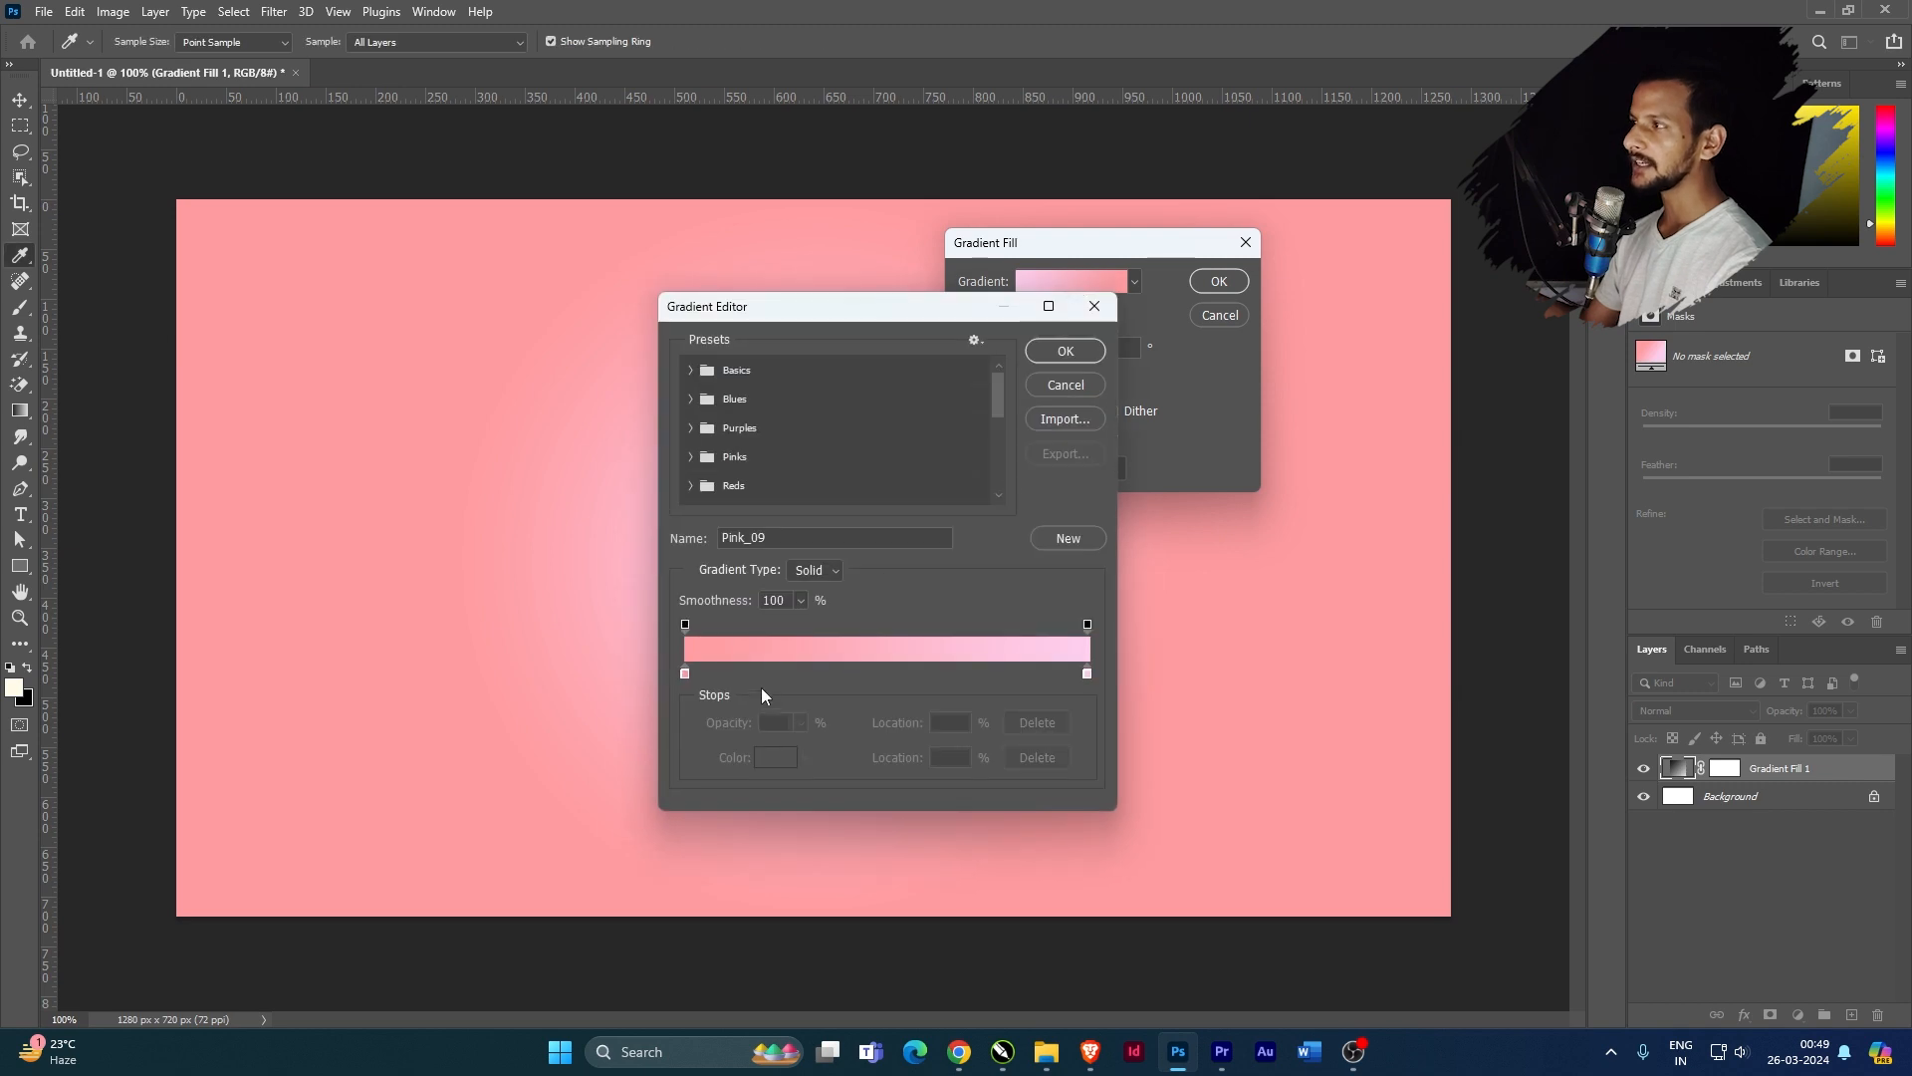
{"action": "left_click", "coordinate": [1087, 311]}
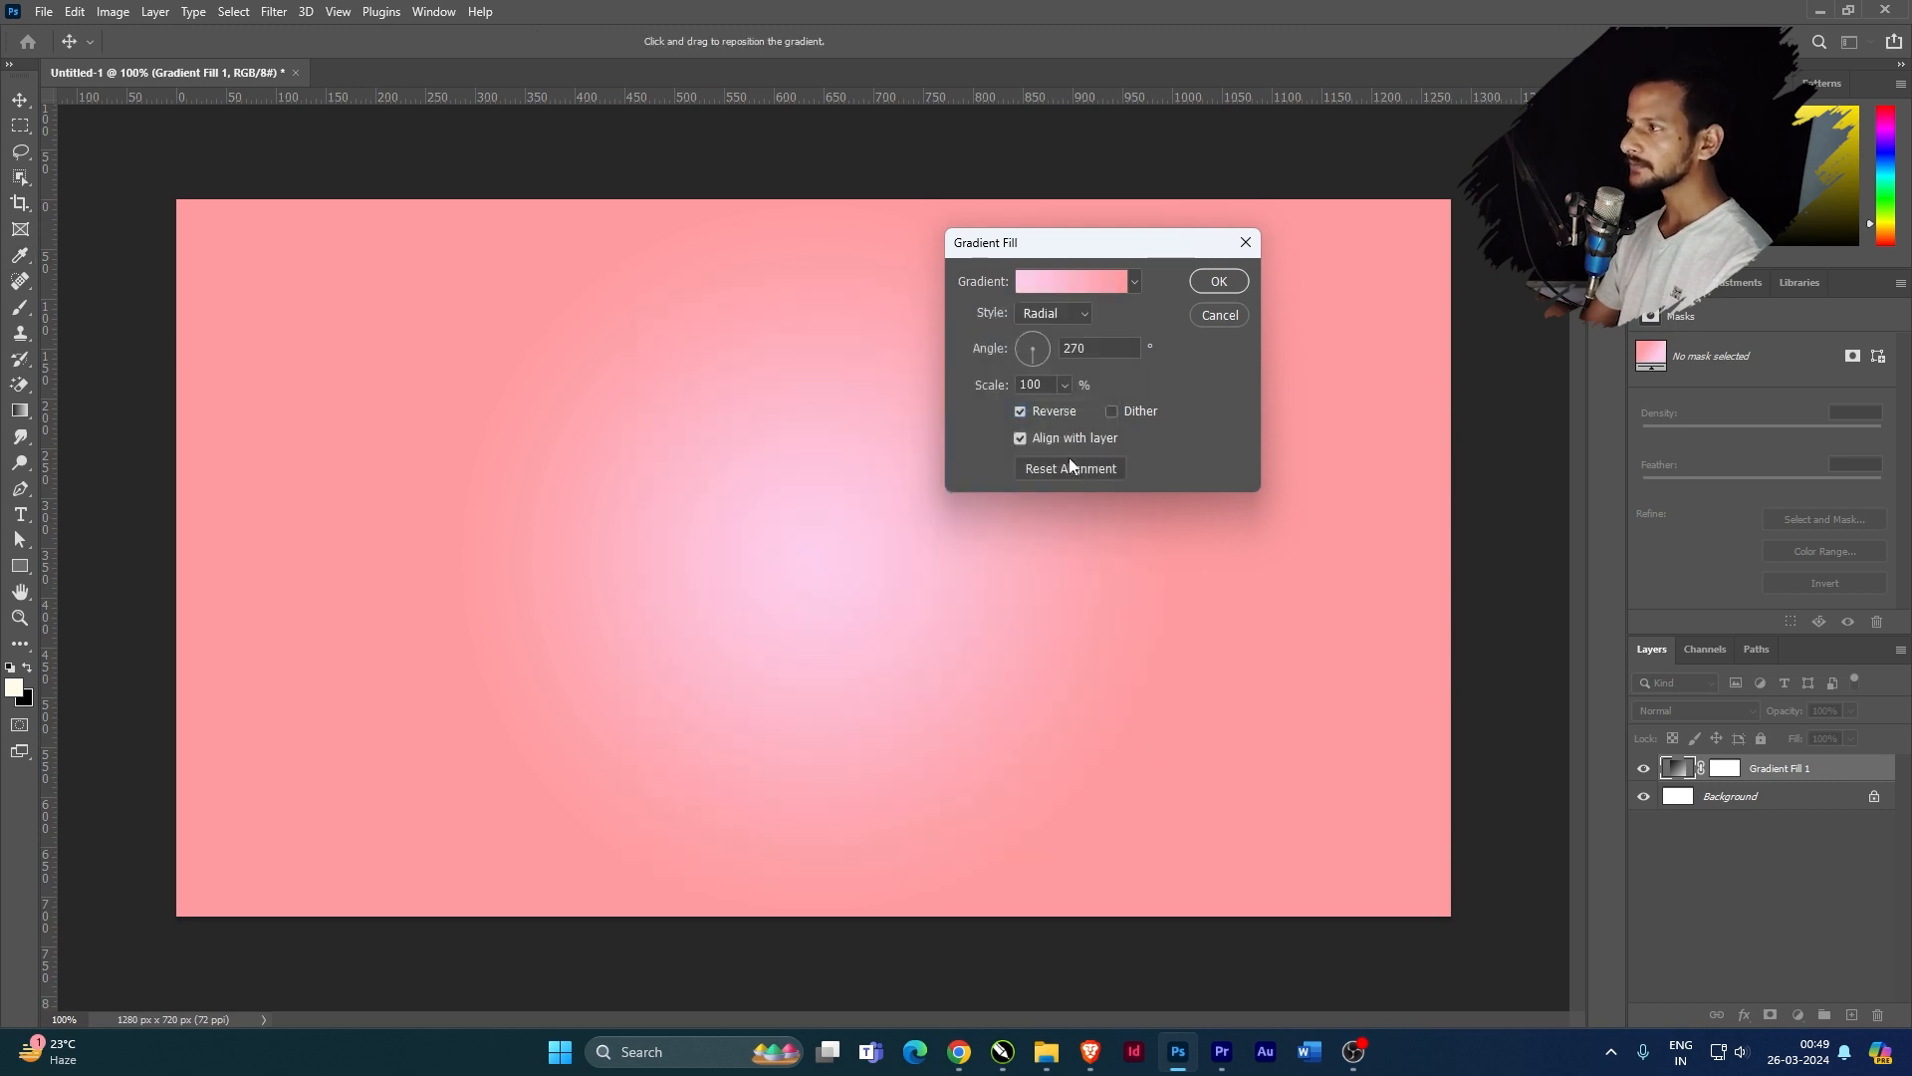
Edit the fill's gradient and change the color stop at location 0% to near-black red #140102
{"action": "left_click", "coordinate": [1072, 285]}
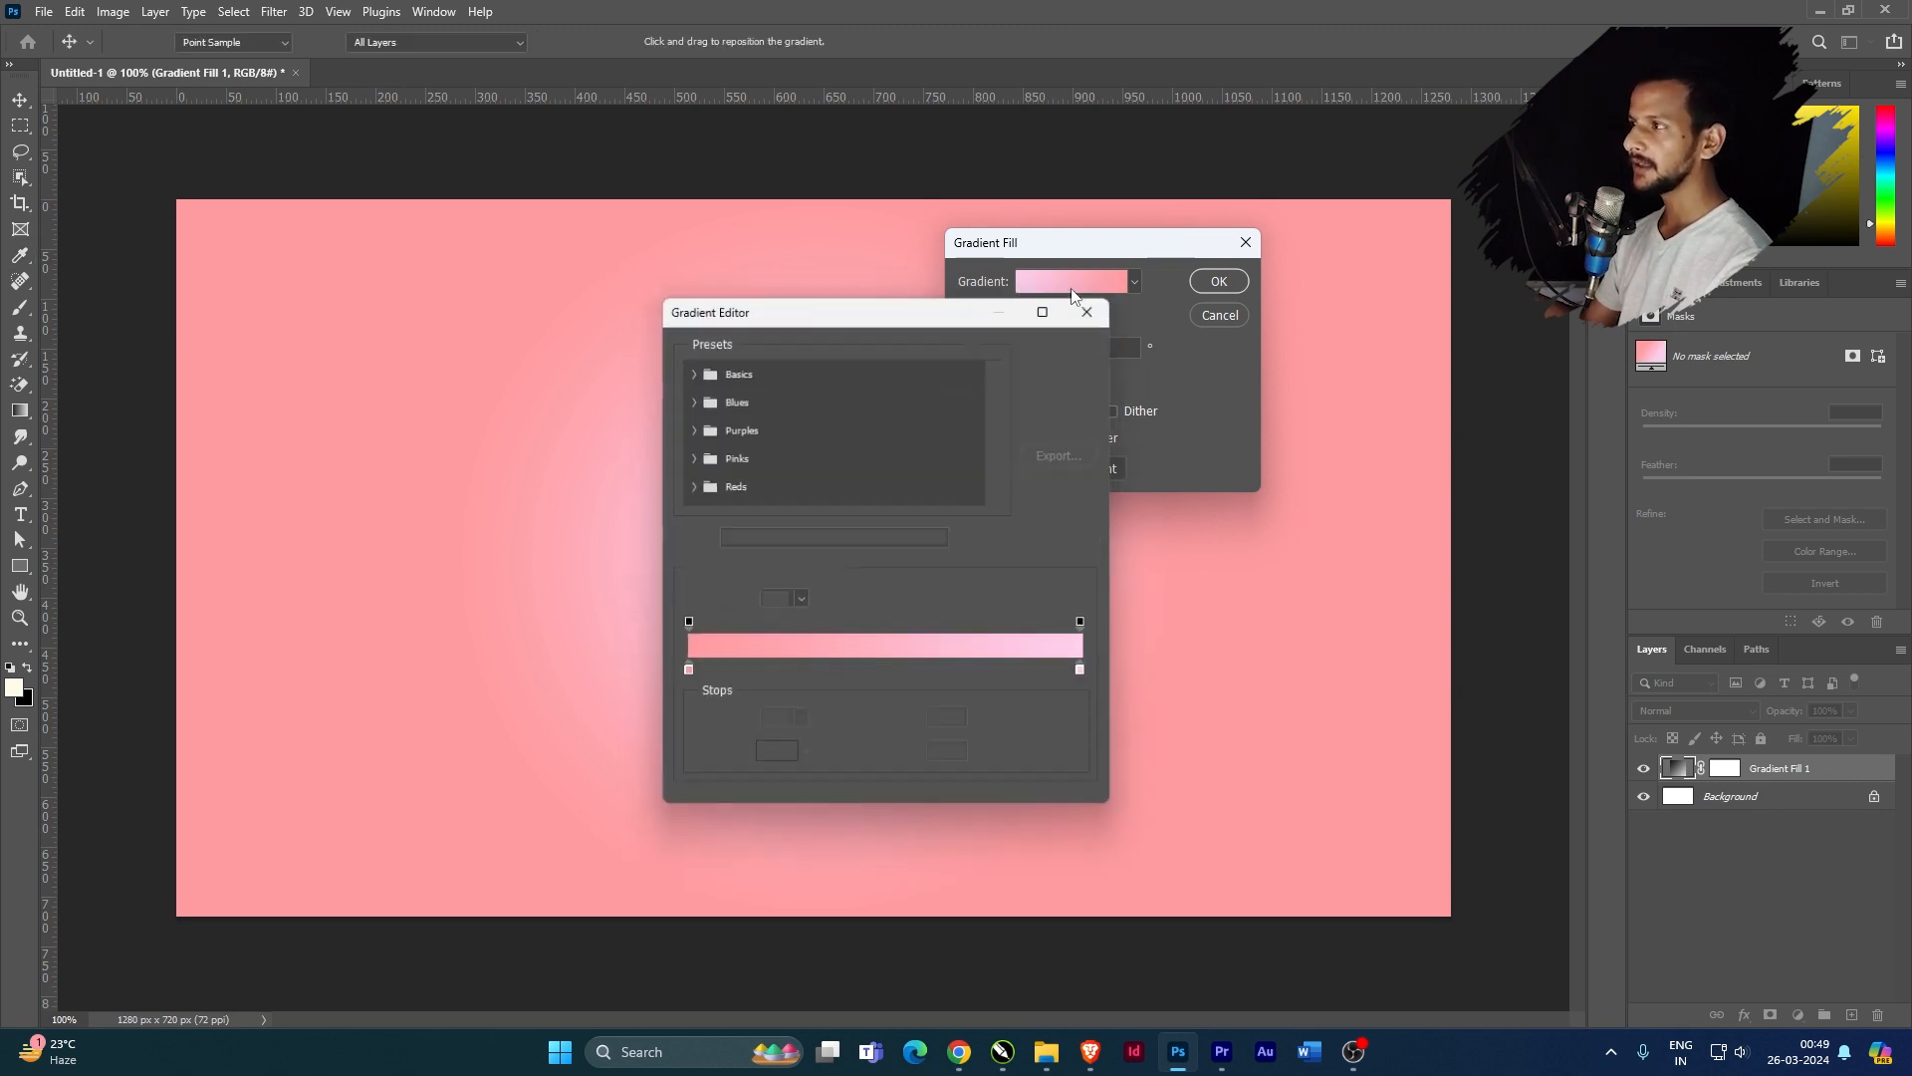
{"action": "left_click", "coordinate": [686, 673]}
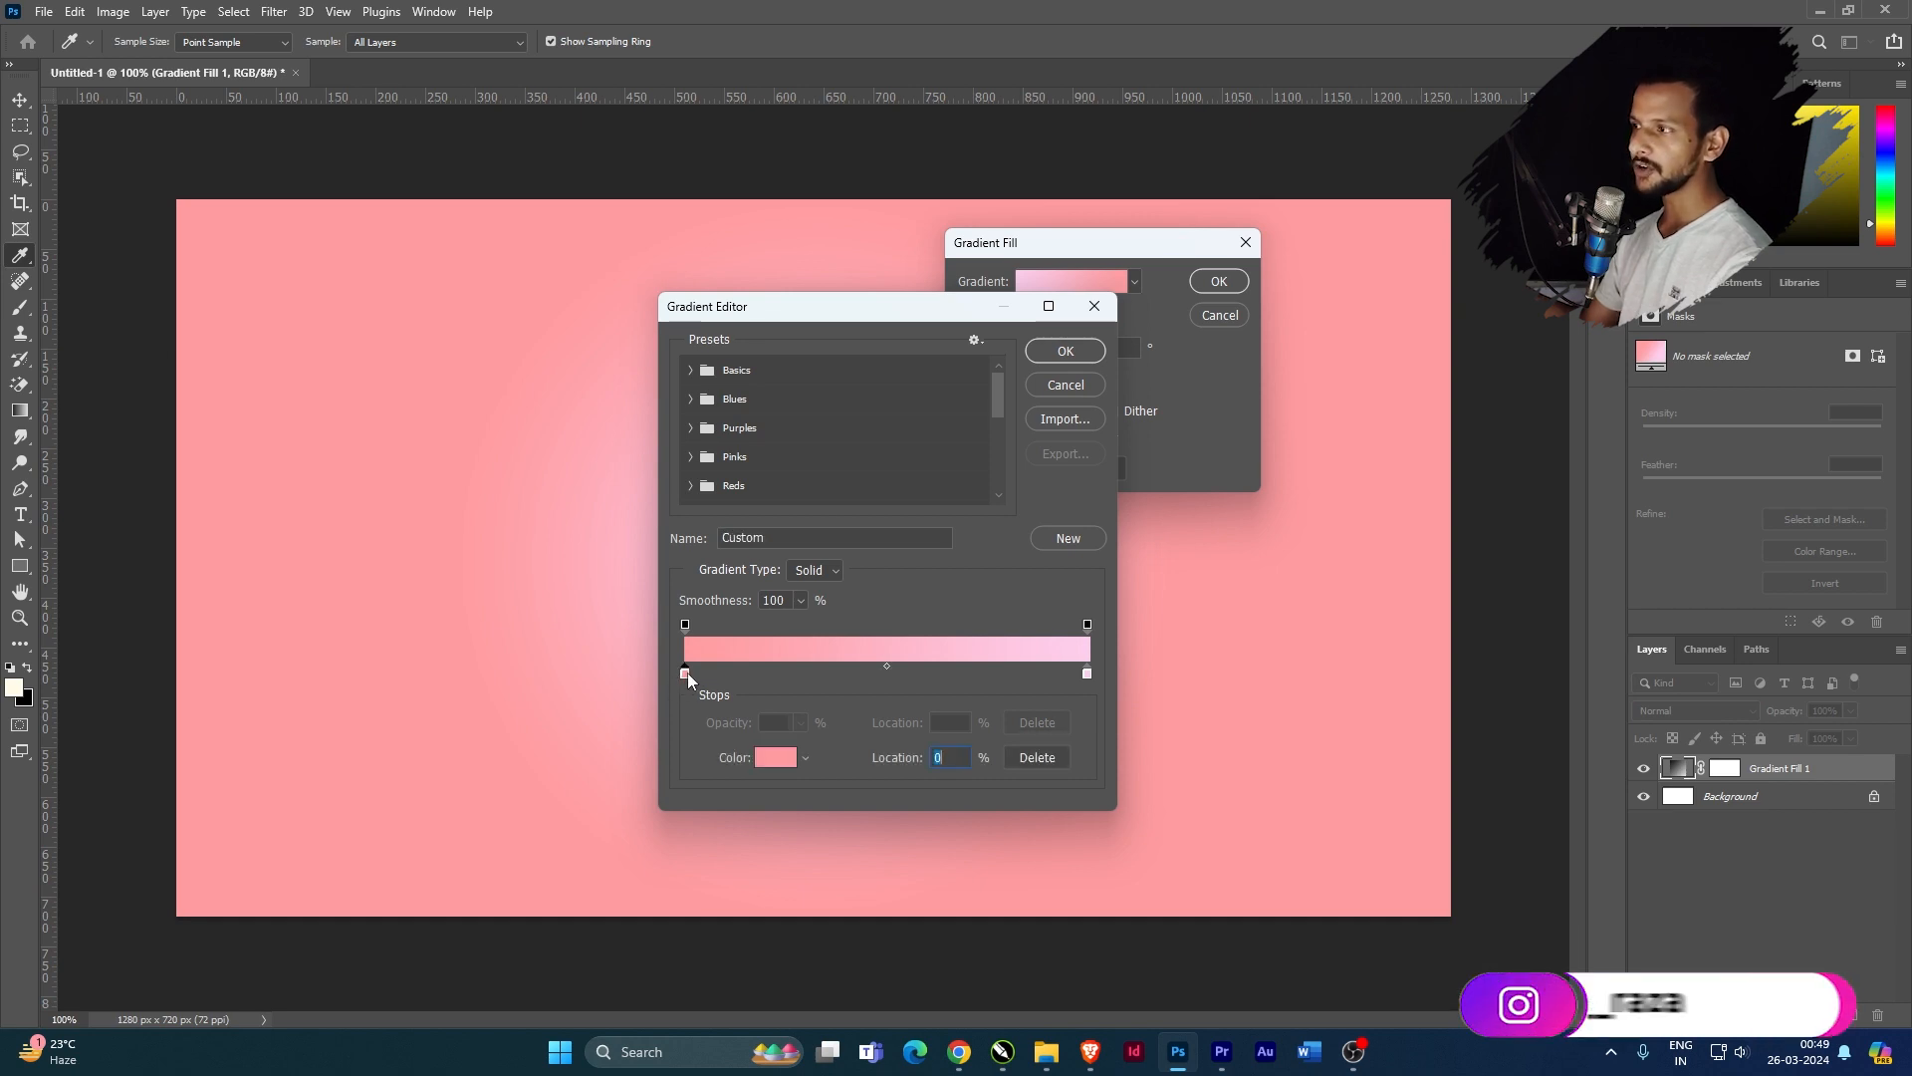
{"action": "left_click", "coordinate": [774, 759]}
{"action": "left_click_drag", "start_coordinate": [1193, 516], "coordinate": [1216, 533]}
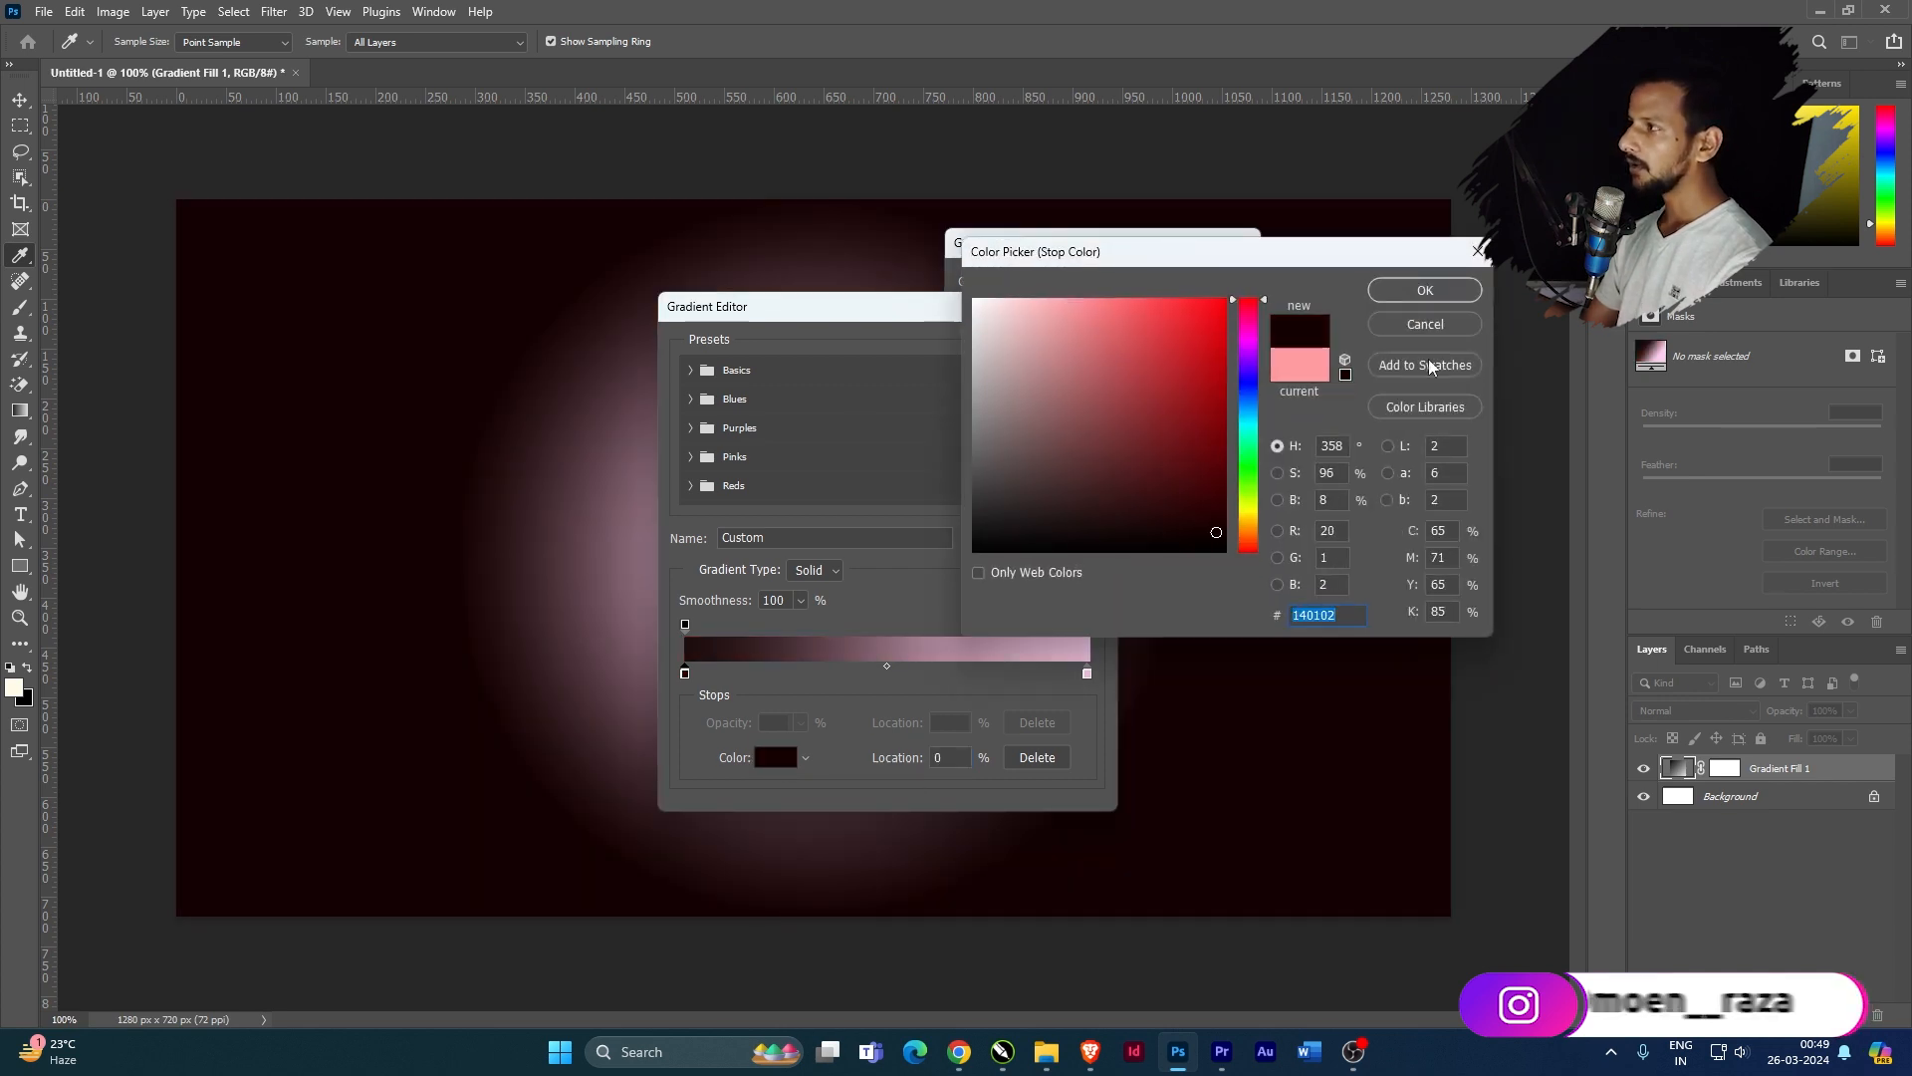
{"action": "left_click", "coordinate": [1433, 291]}
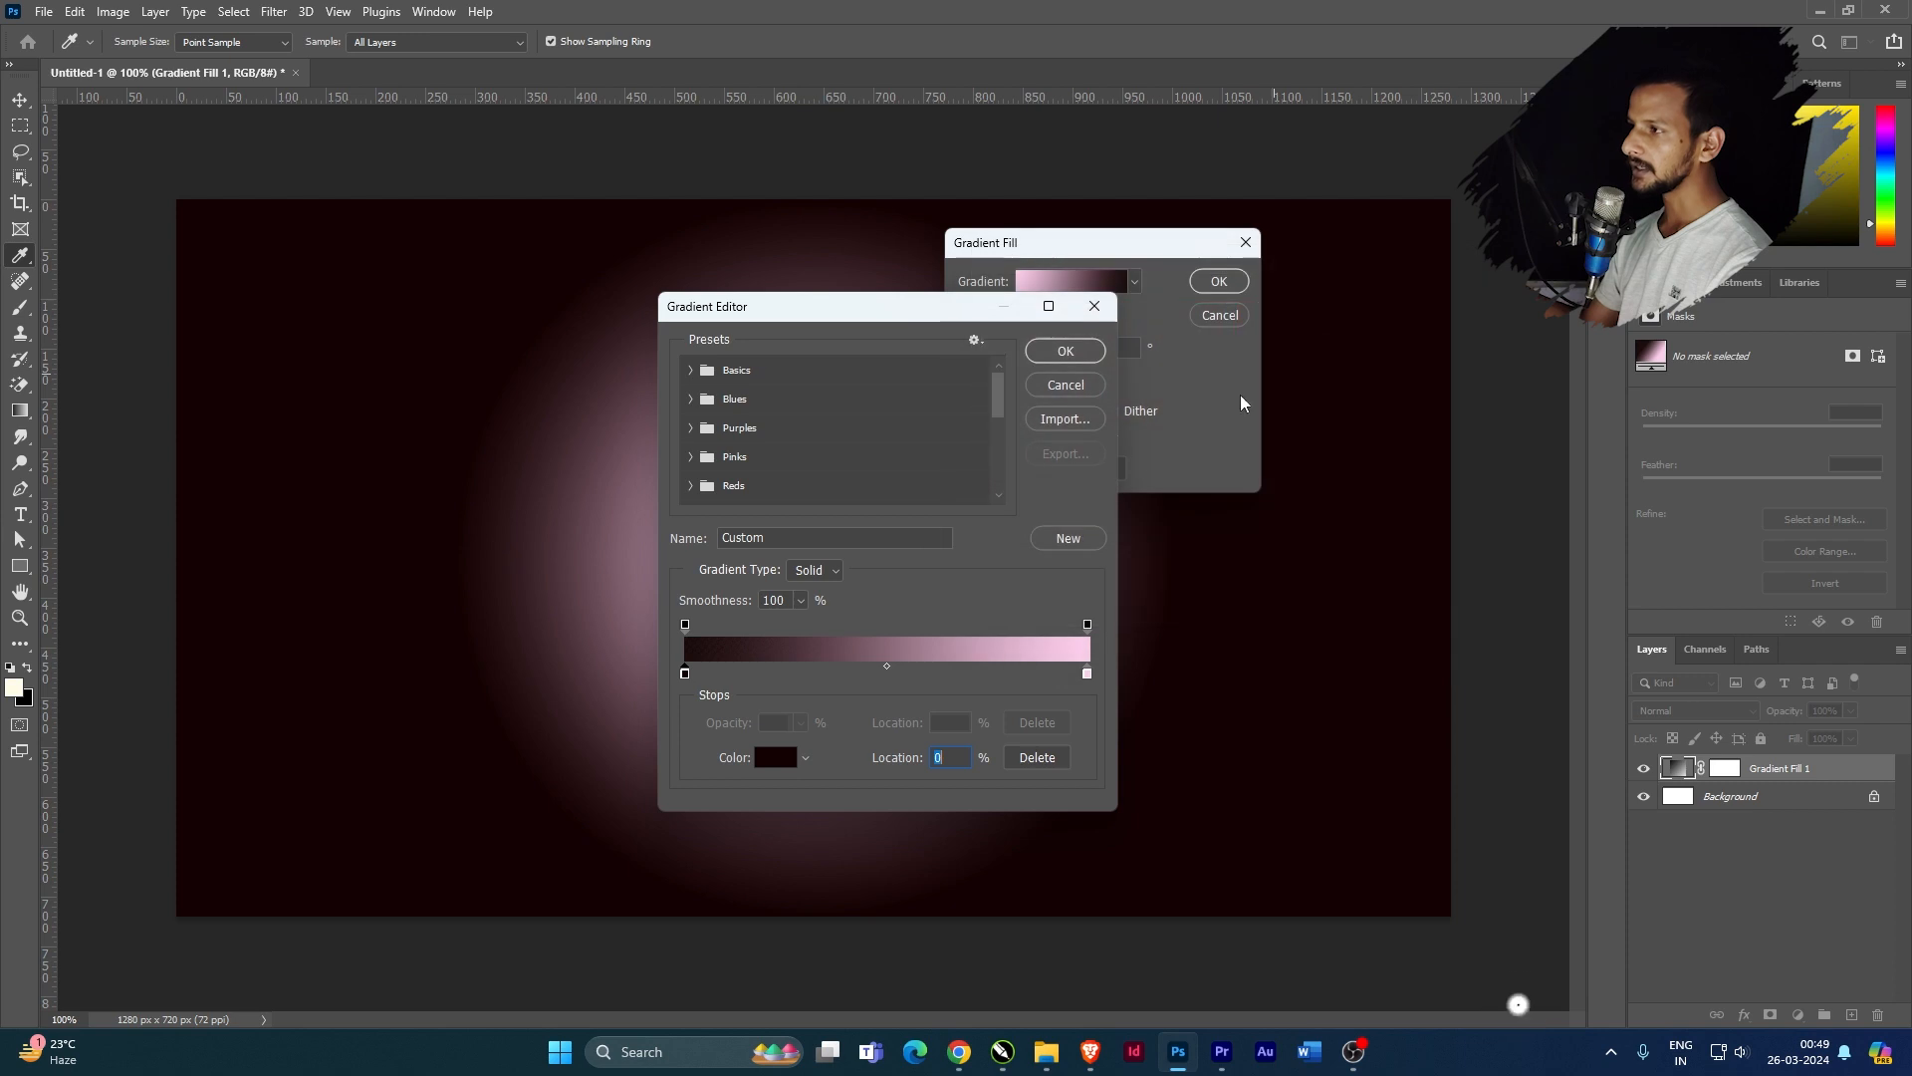
Change the gradient's color stop at location 100% to dark crimson #8a022b
{"action": "left_click", "coordinate": [1086, 673]}
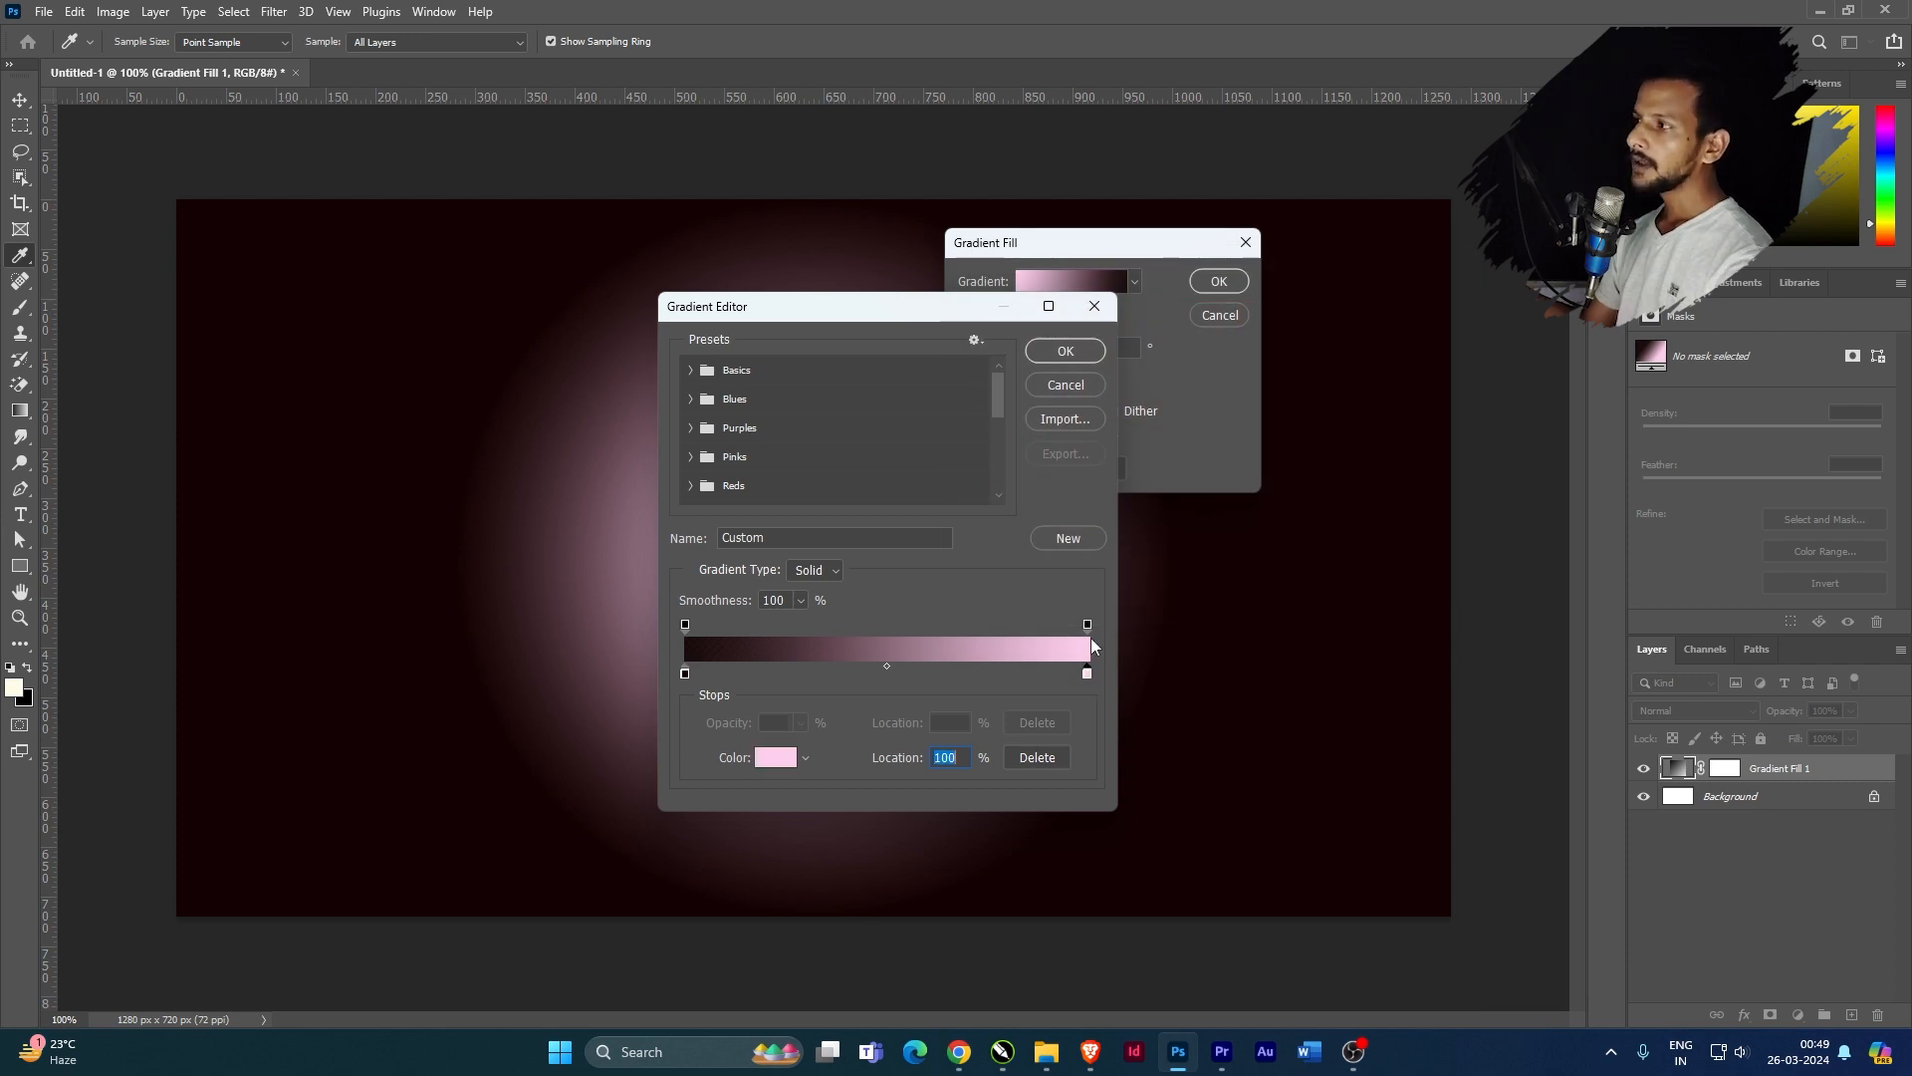
{"action": "left_click", "coordinate": [1089, 625]}
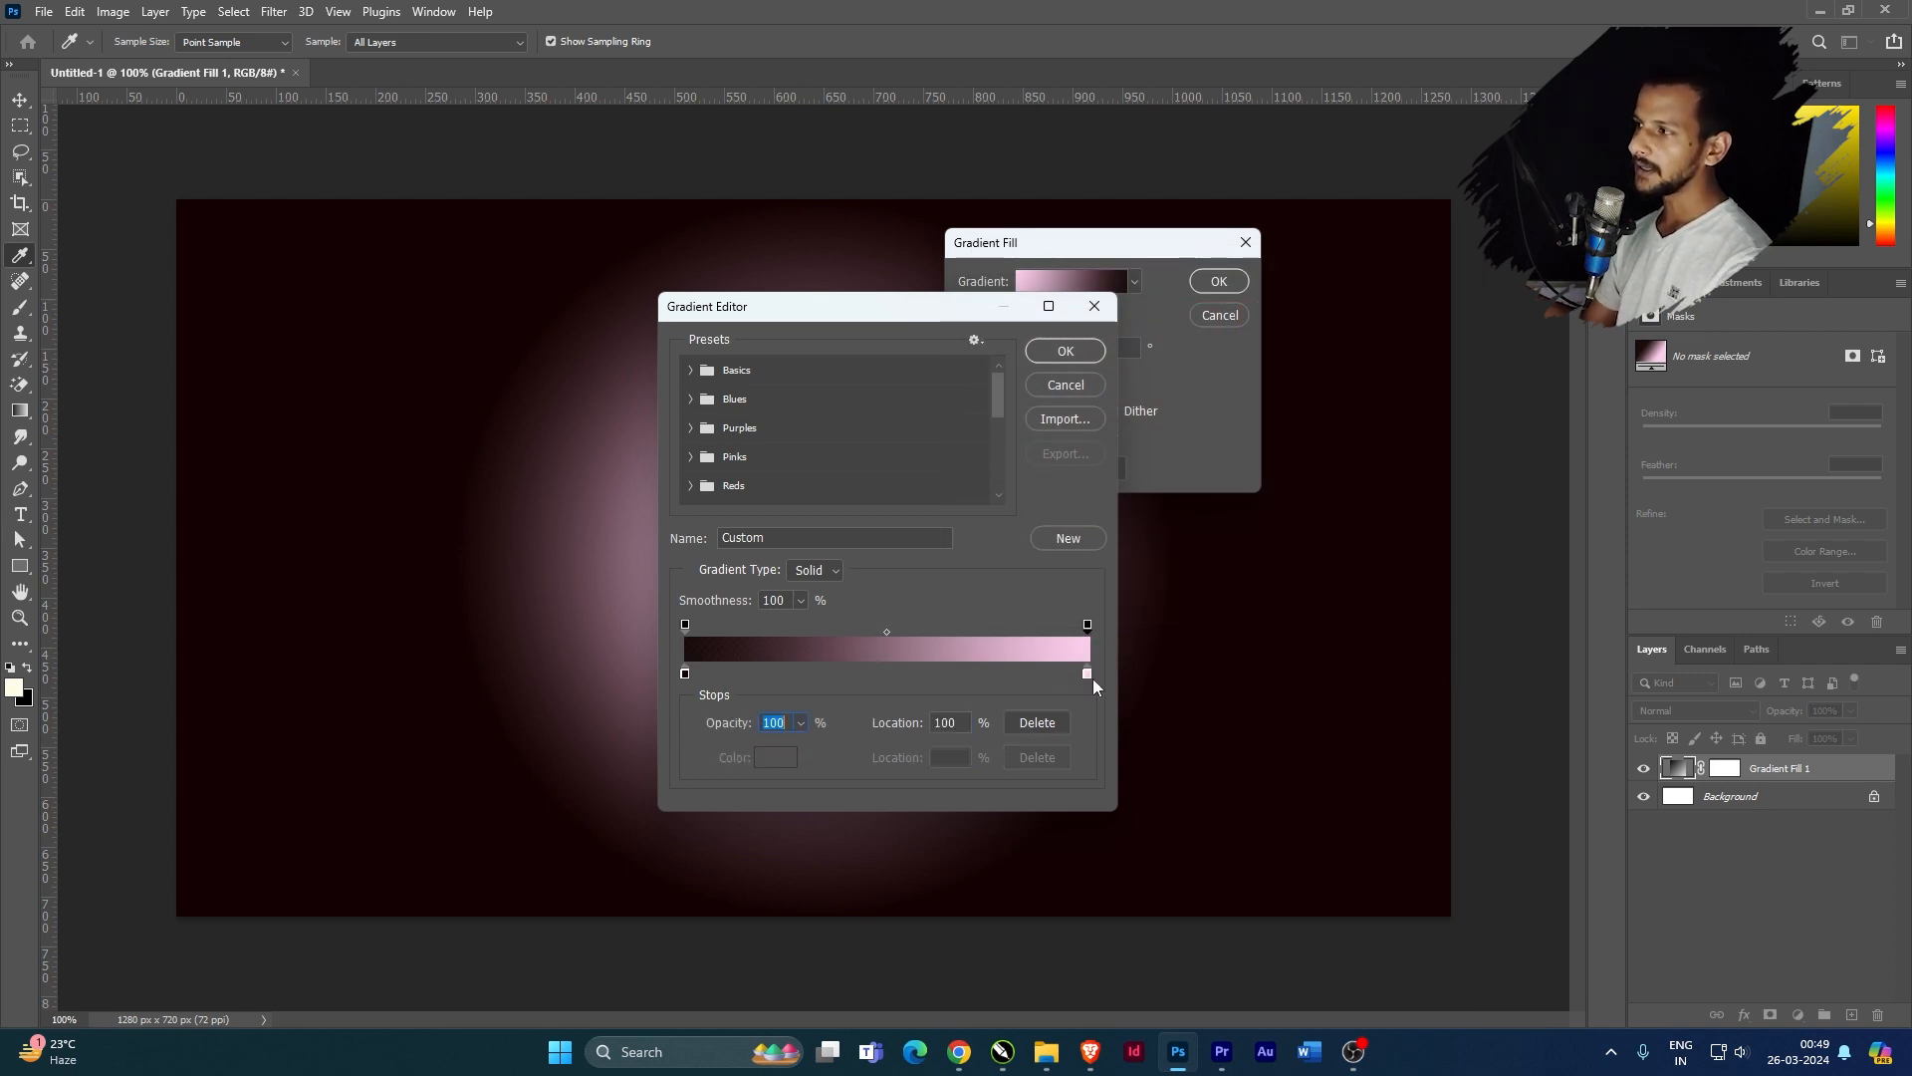
{"action": "left_click", "coordinate": [1088, 674]}
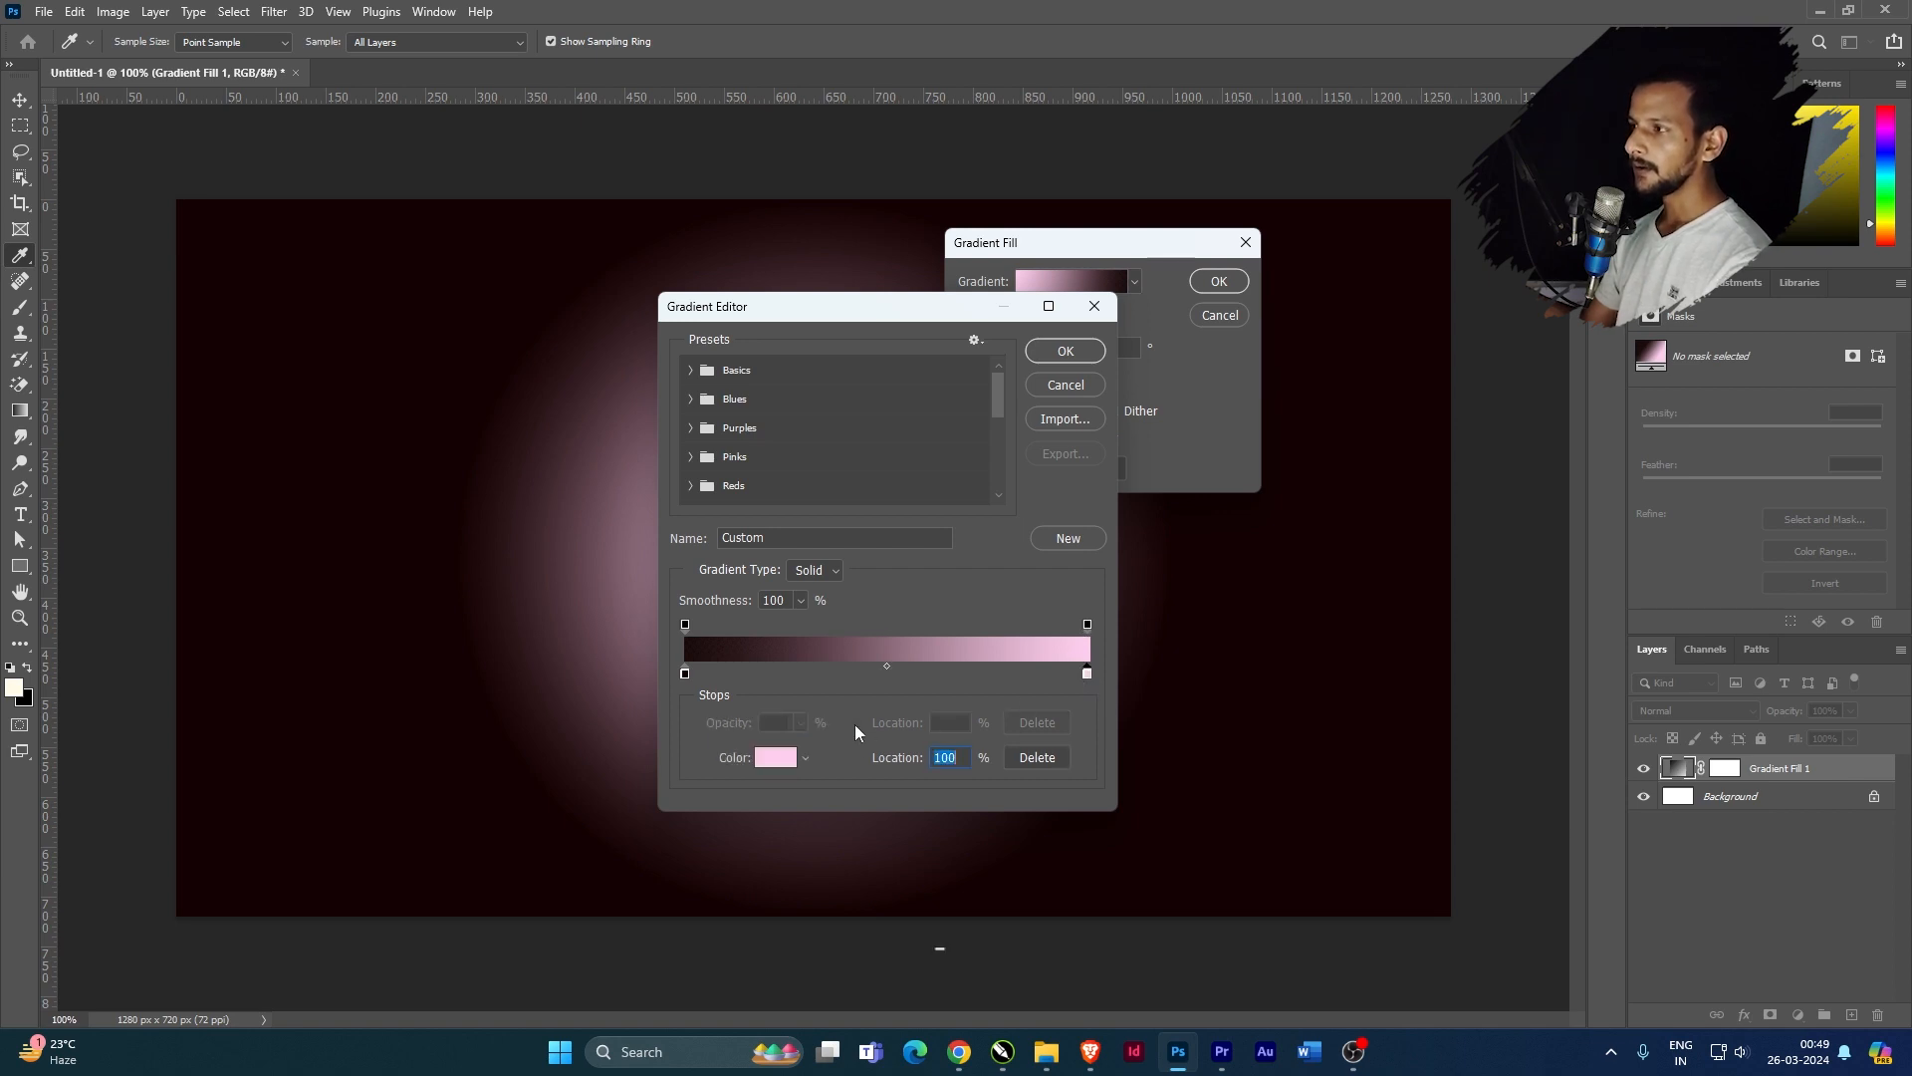
{"action": "left_click", "coordinate": [769, 759]}
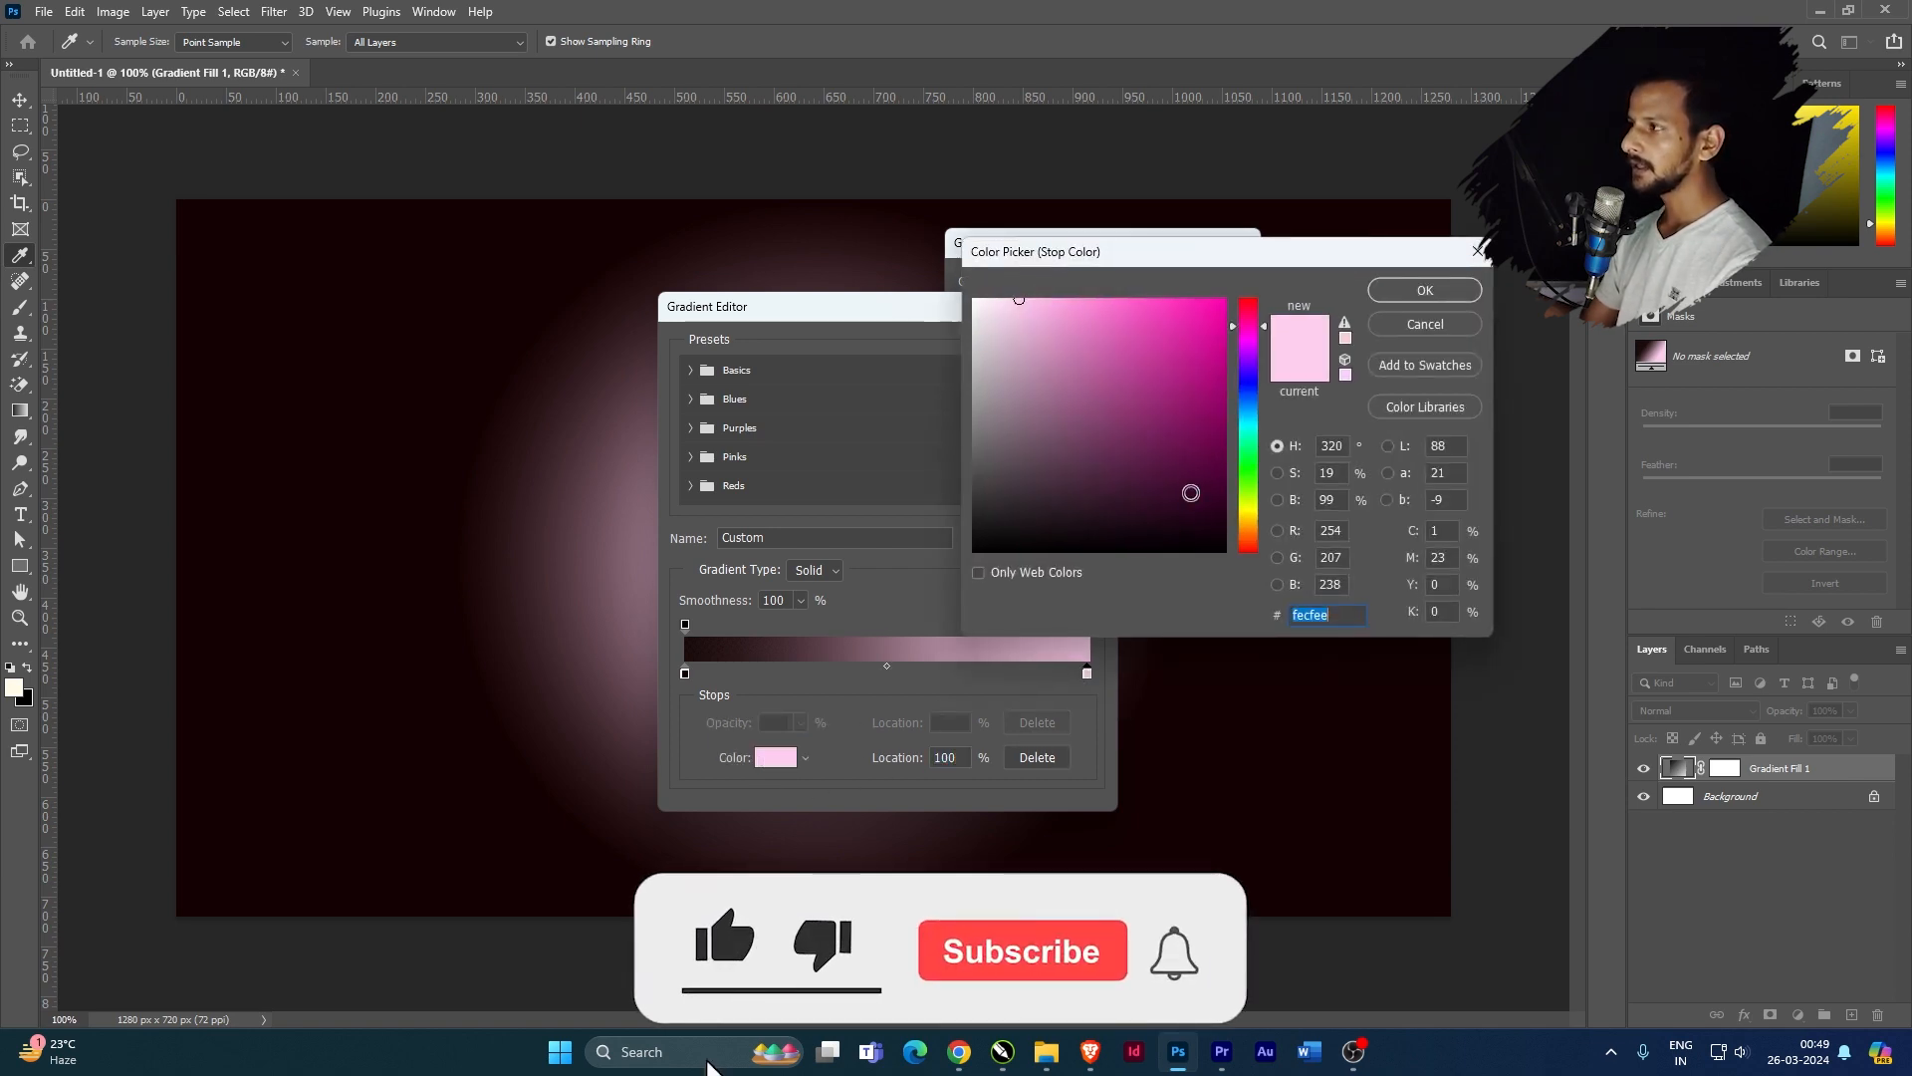
{"action": "left_click_drag", "start_coordinate": [1252, 332], "coordinate": [1250, 312]}
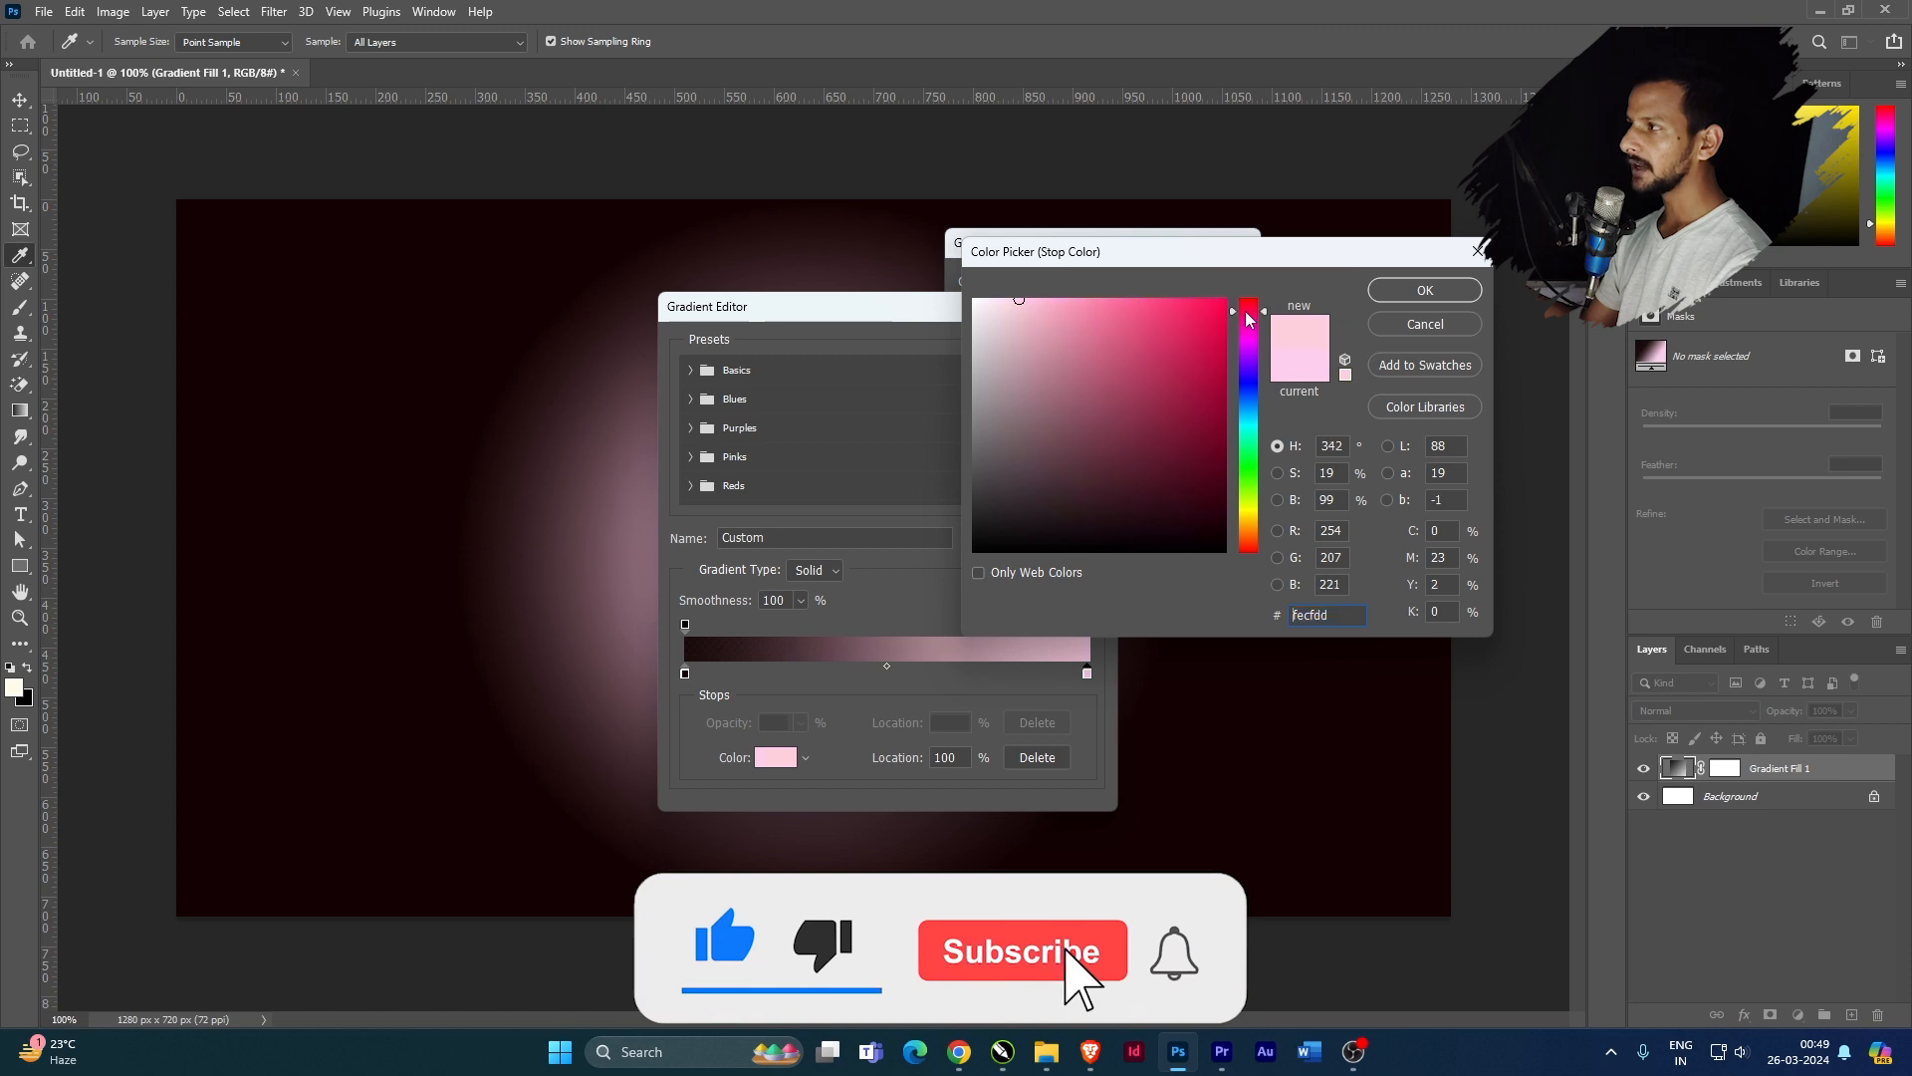
{"action": "mouse_move", "coordinate": [1208, 384]}
{"action": "left_mouse_down"}
{"action": "mouse_move", "coordinate": [1217, 400]}
{"action": "mouse_move", "coordinate": [1216, 328]}
{"action": "mouse_move", "coordinate": [1224, 416]}
{"action": "left_mouse_up"}
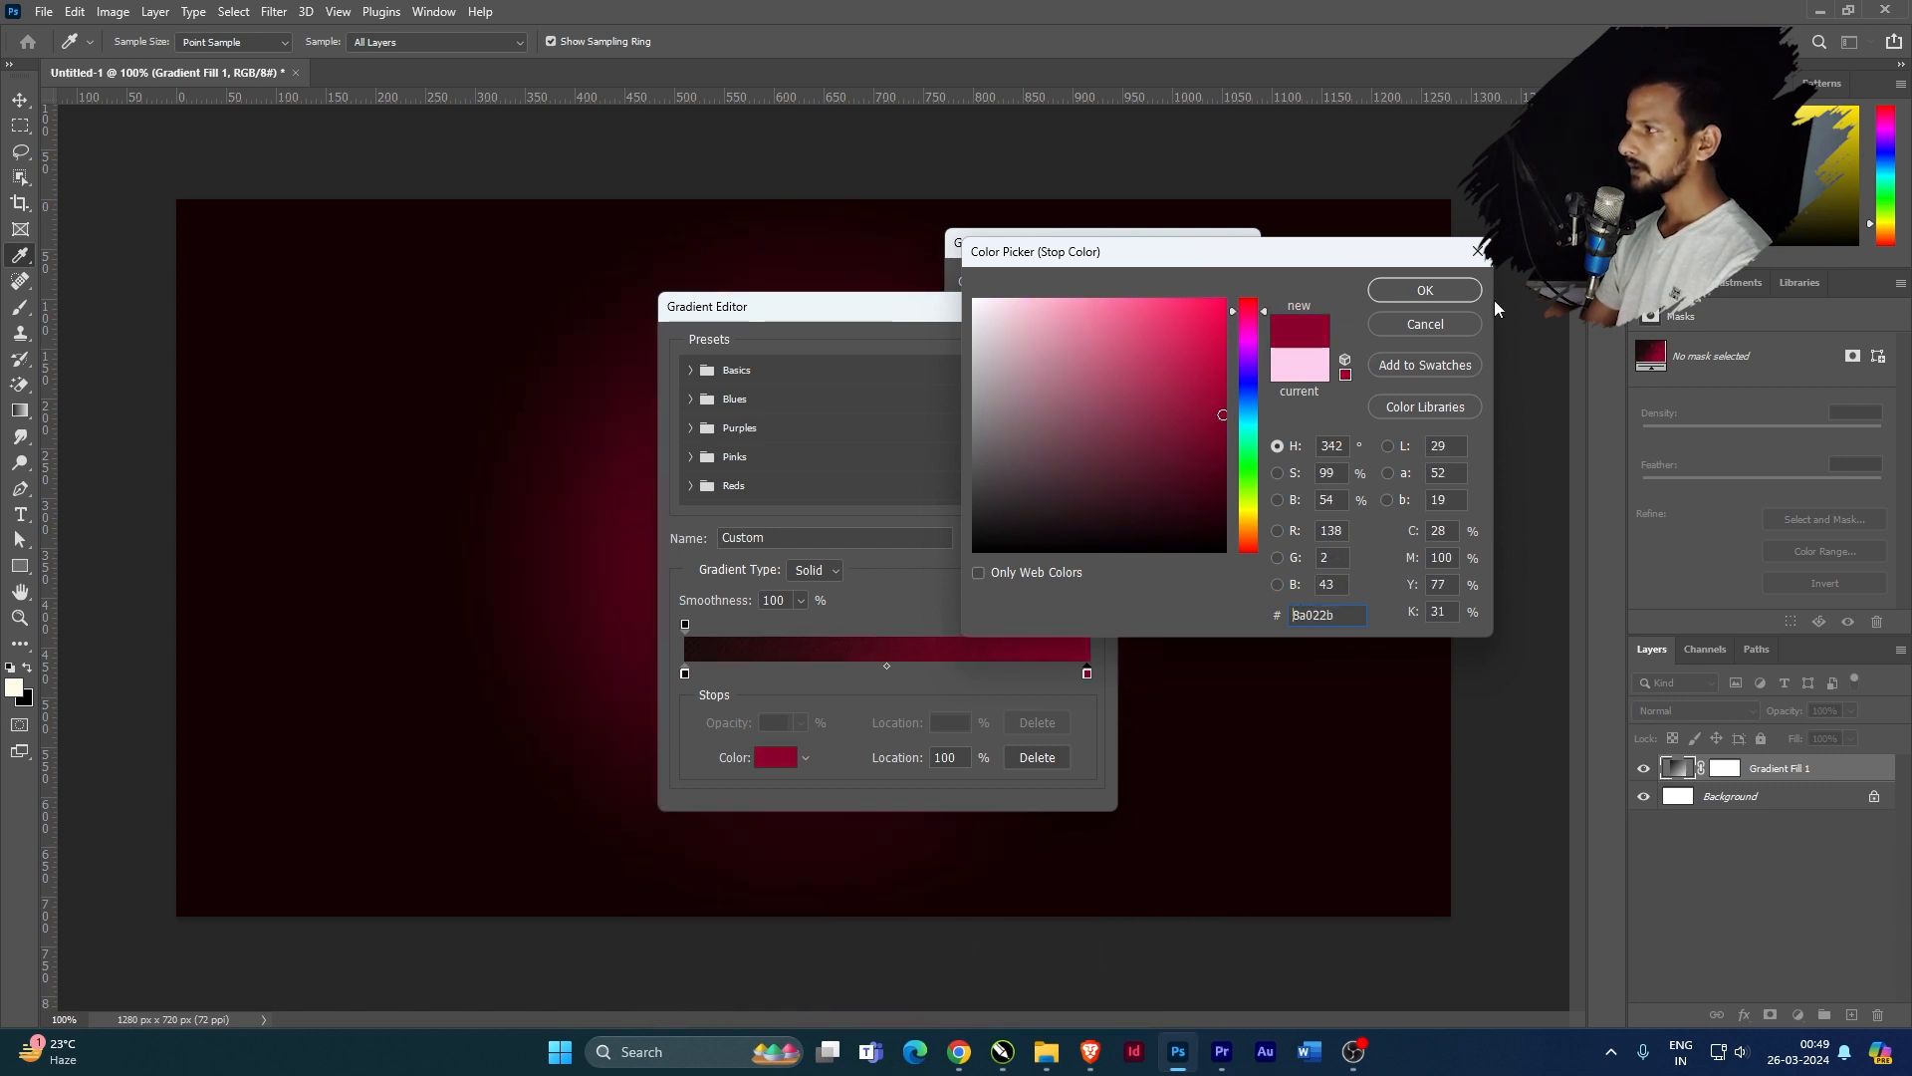
{"action": "left_click", "coordinate": [1425, 290]}
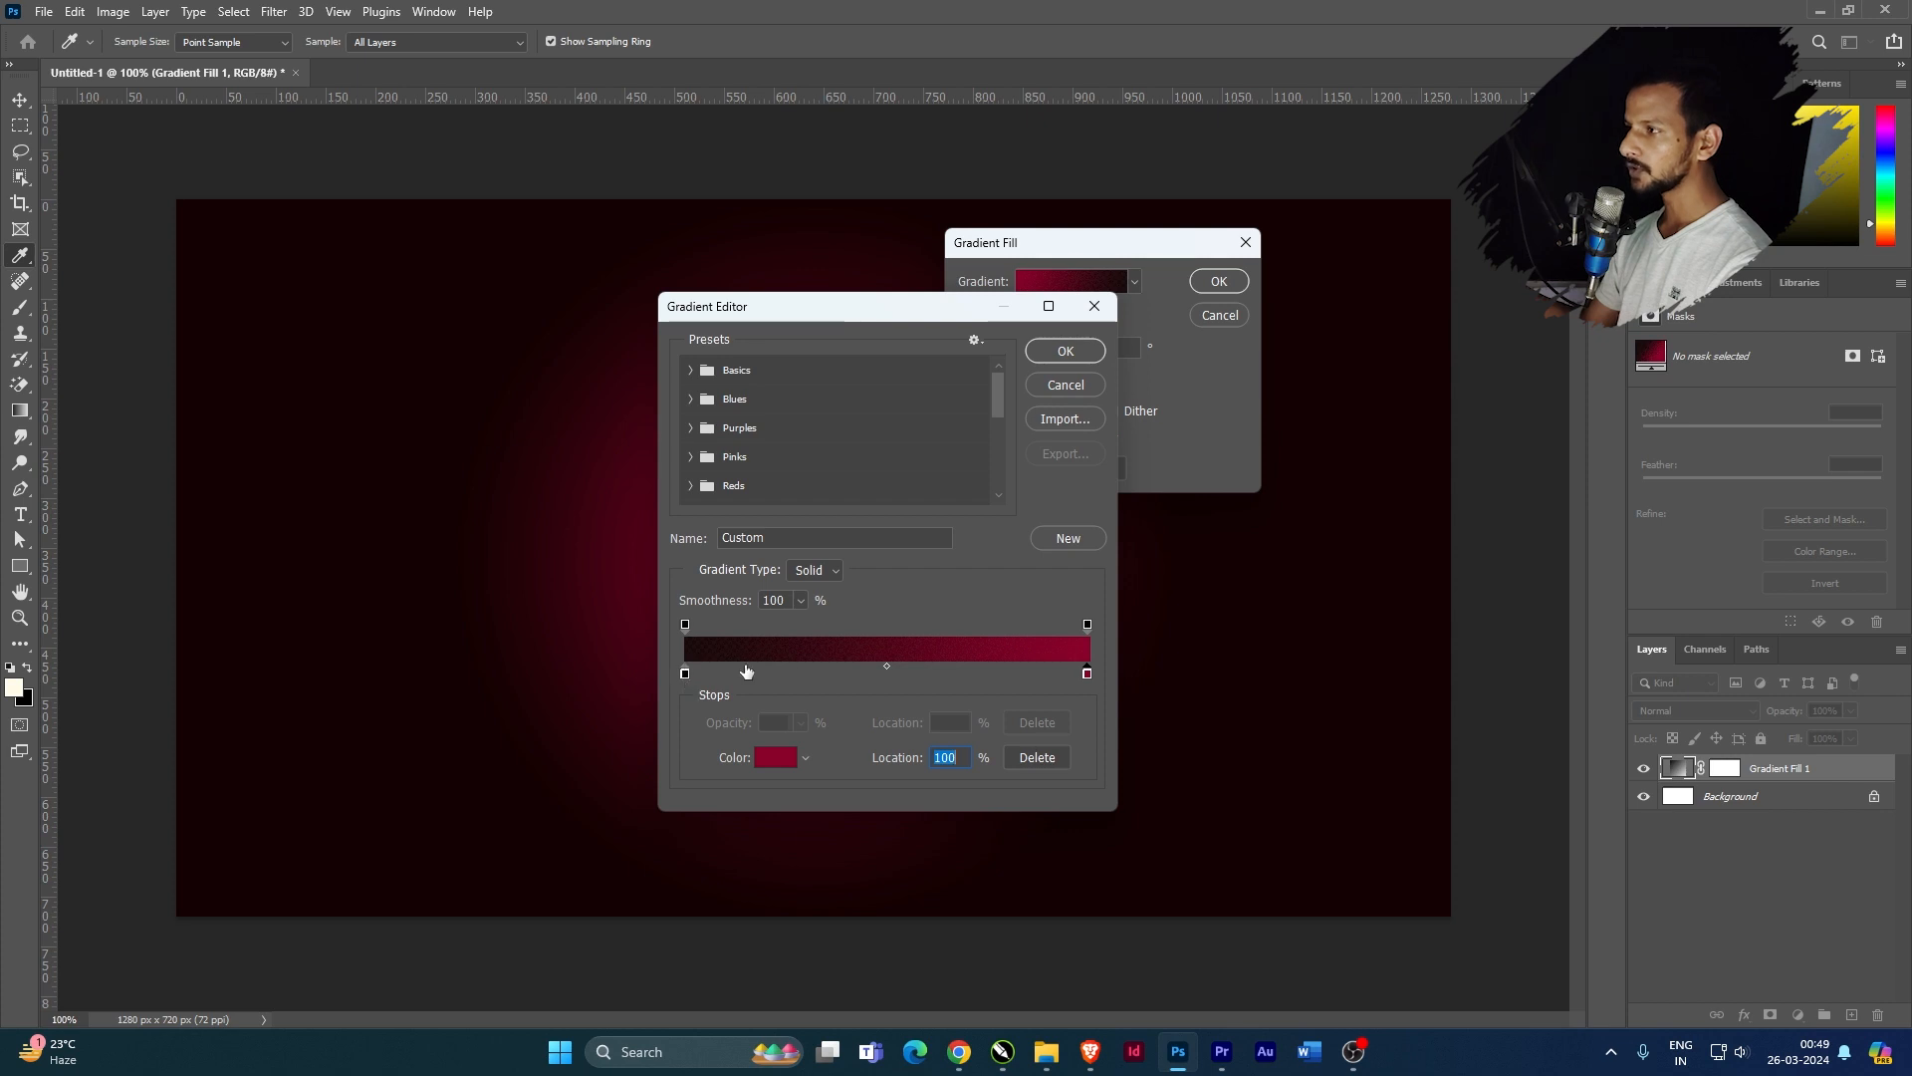
Shift the color midpoint slightly toward the dark stop, recolor that stop #1c0102, and accept the edited gradient
{"action": "left_click_drag", "start_coordinate": [886, 667], "coordinate": [851, 665]}
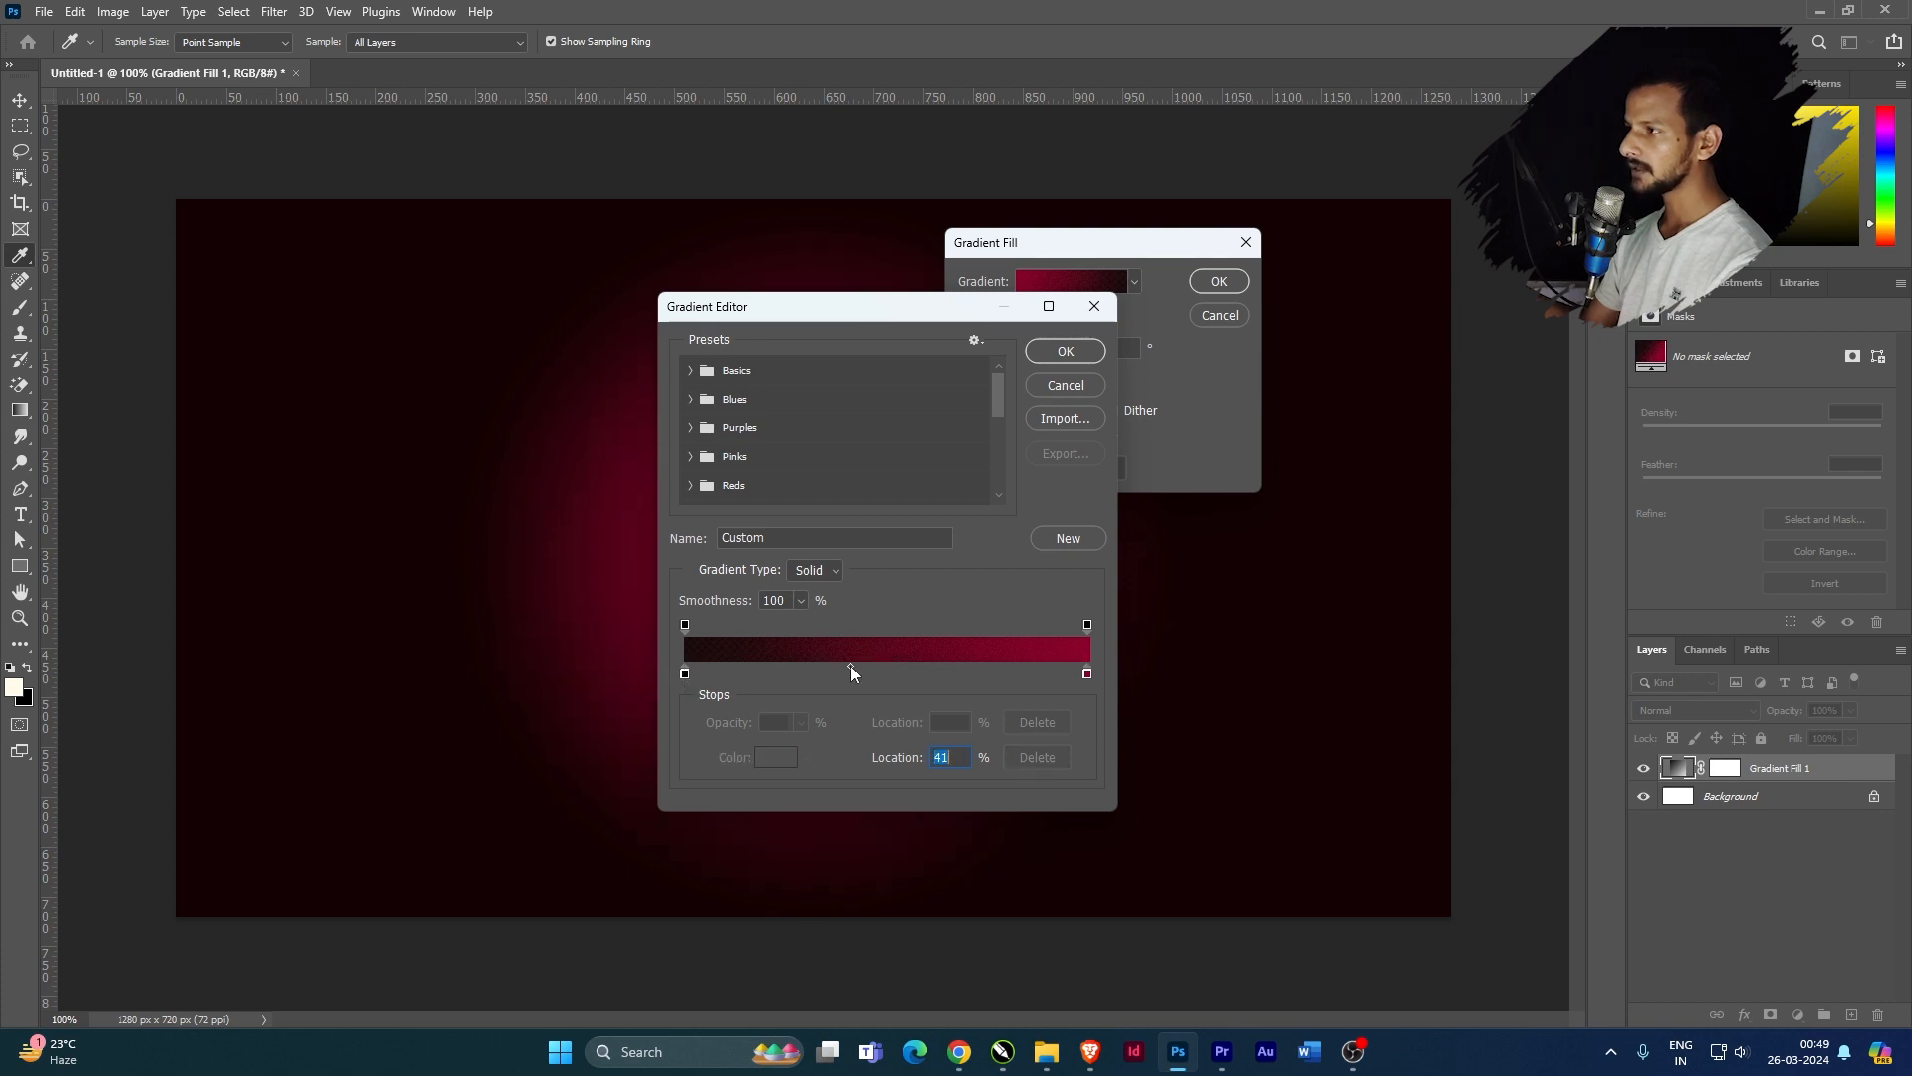
{"action": "left_click", "coordinate": [691, 677]}
{"action": "left_click", "coordinate": [769, 761]}
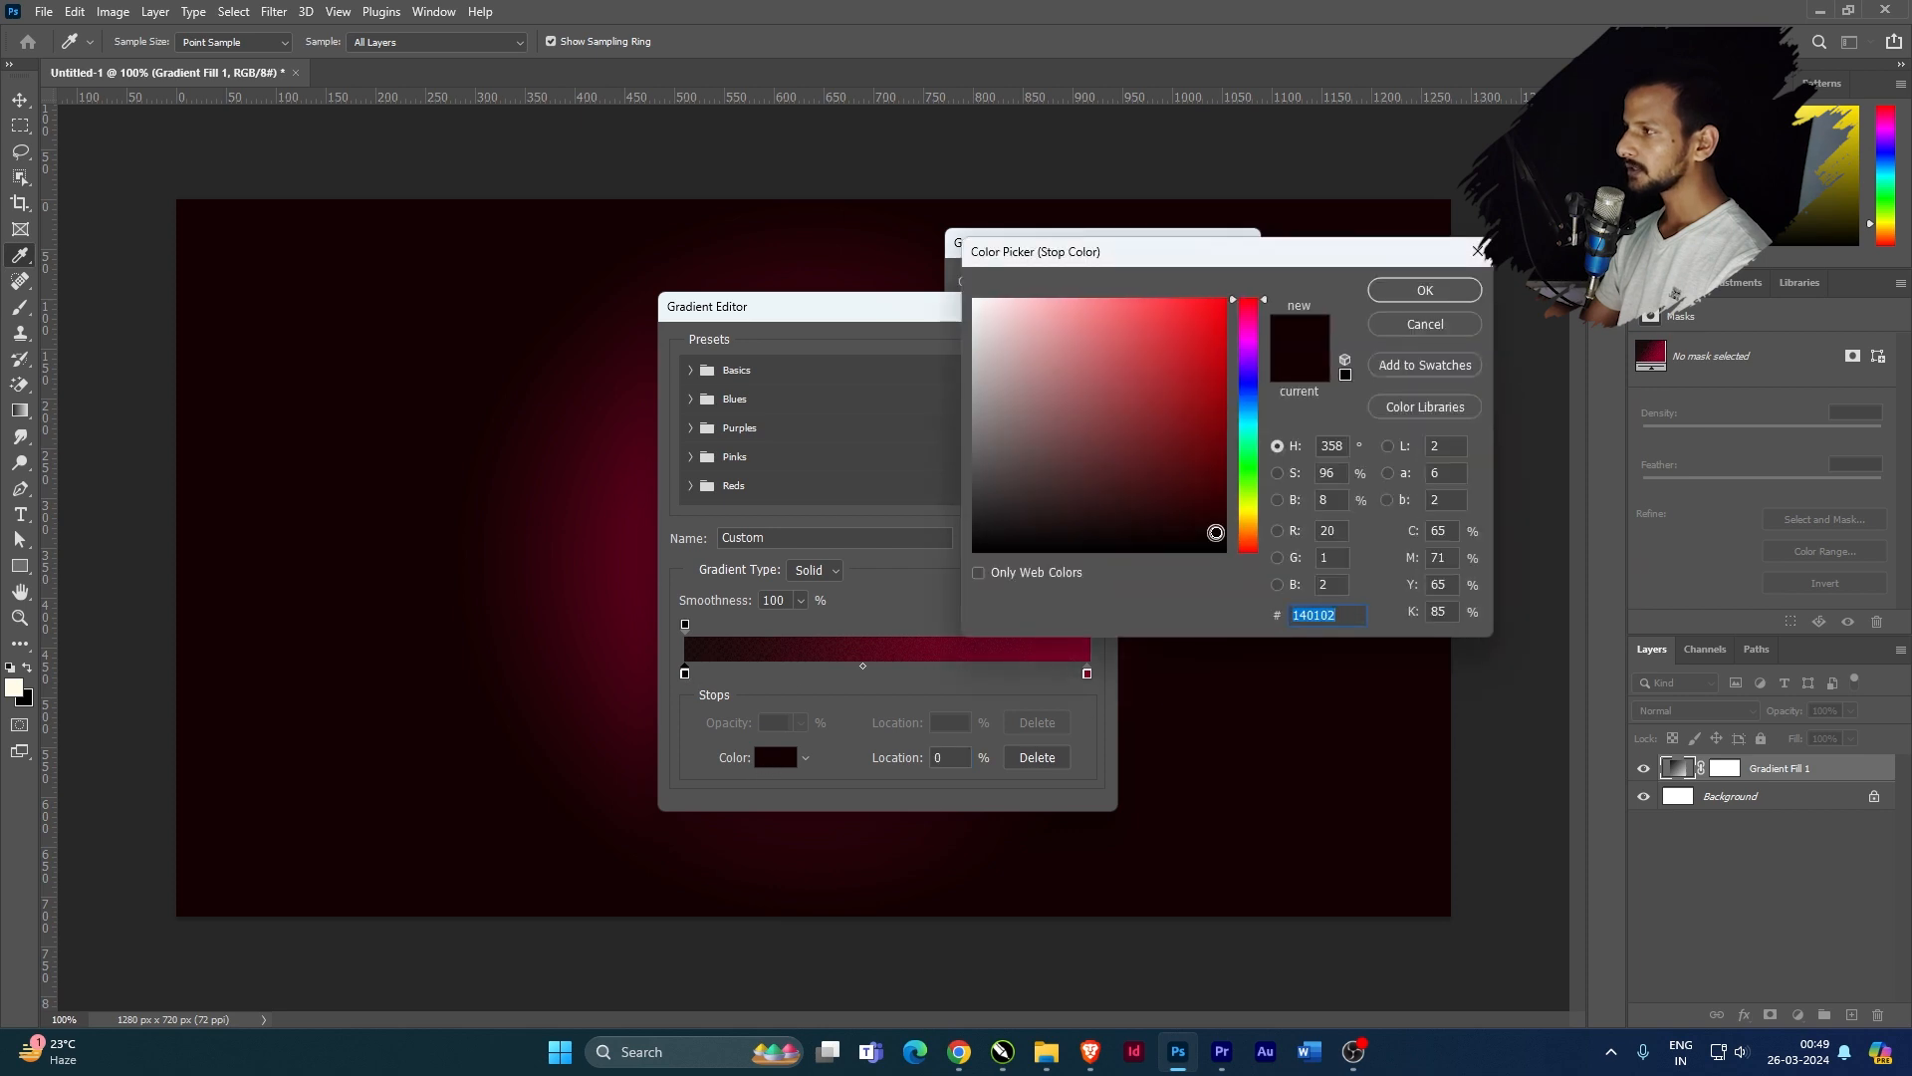
{"action": "left_click", "coordinate": [1220, 524]}
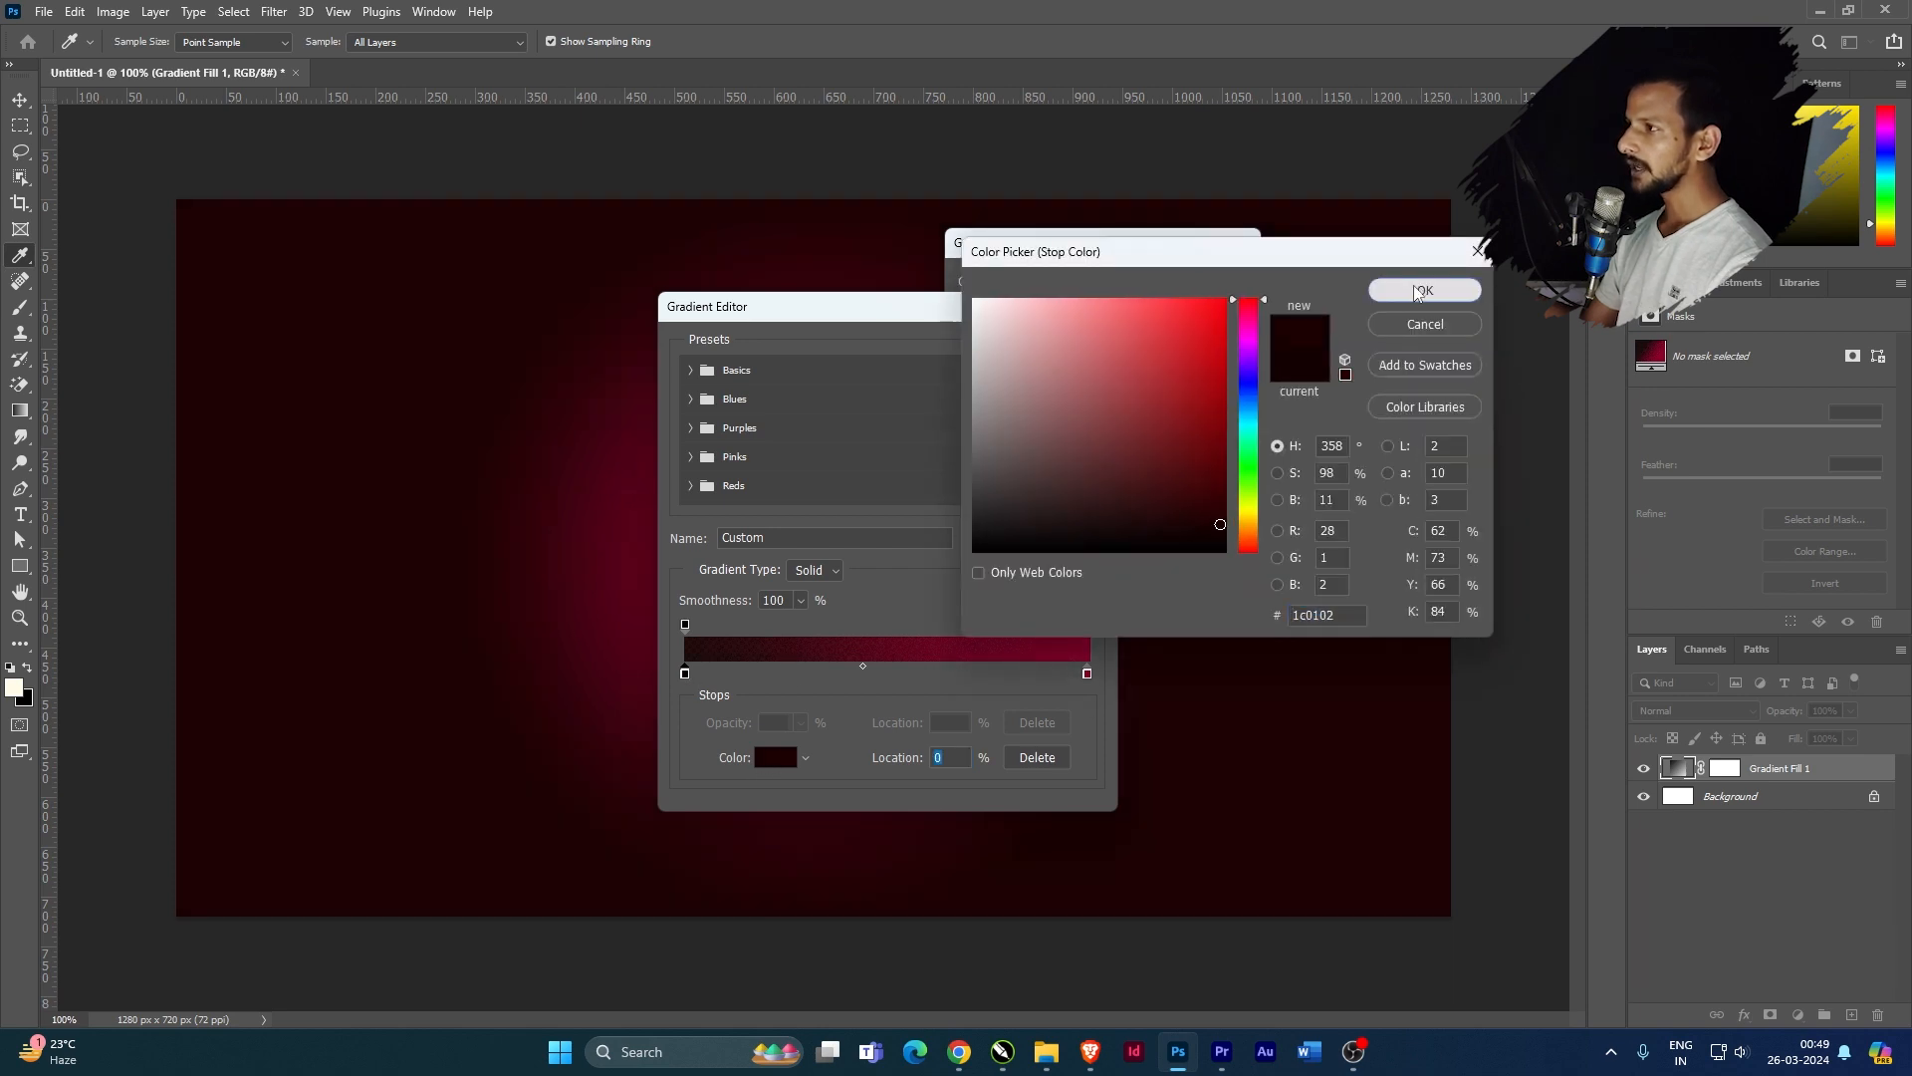
{"action": "left_click", "coordinate": [1447, 289]}
{"action": "left_click", "coordinate": [1065, 352]}
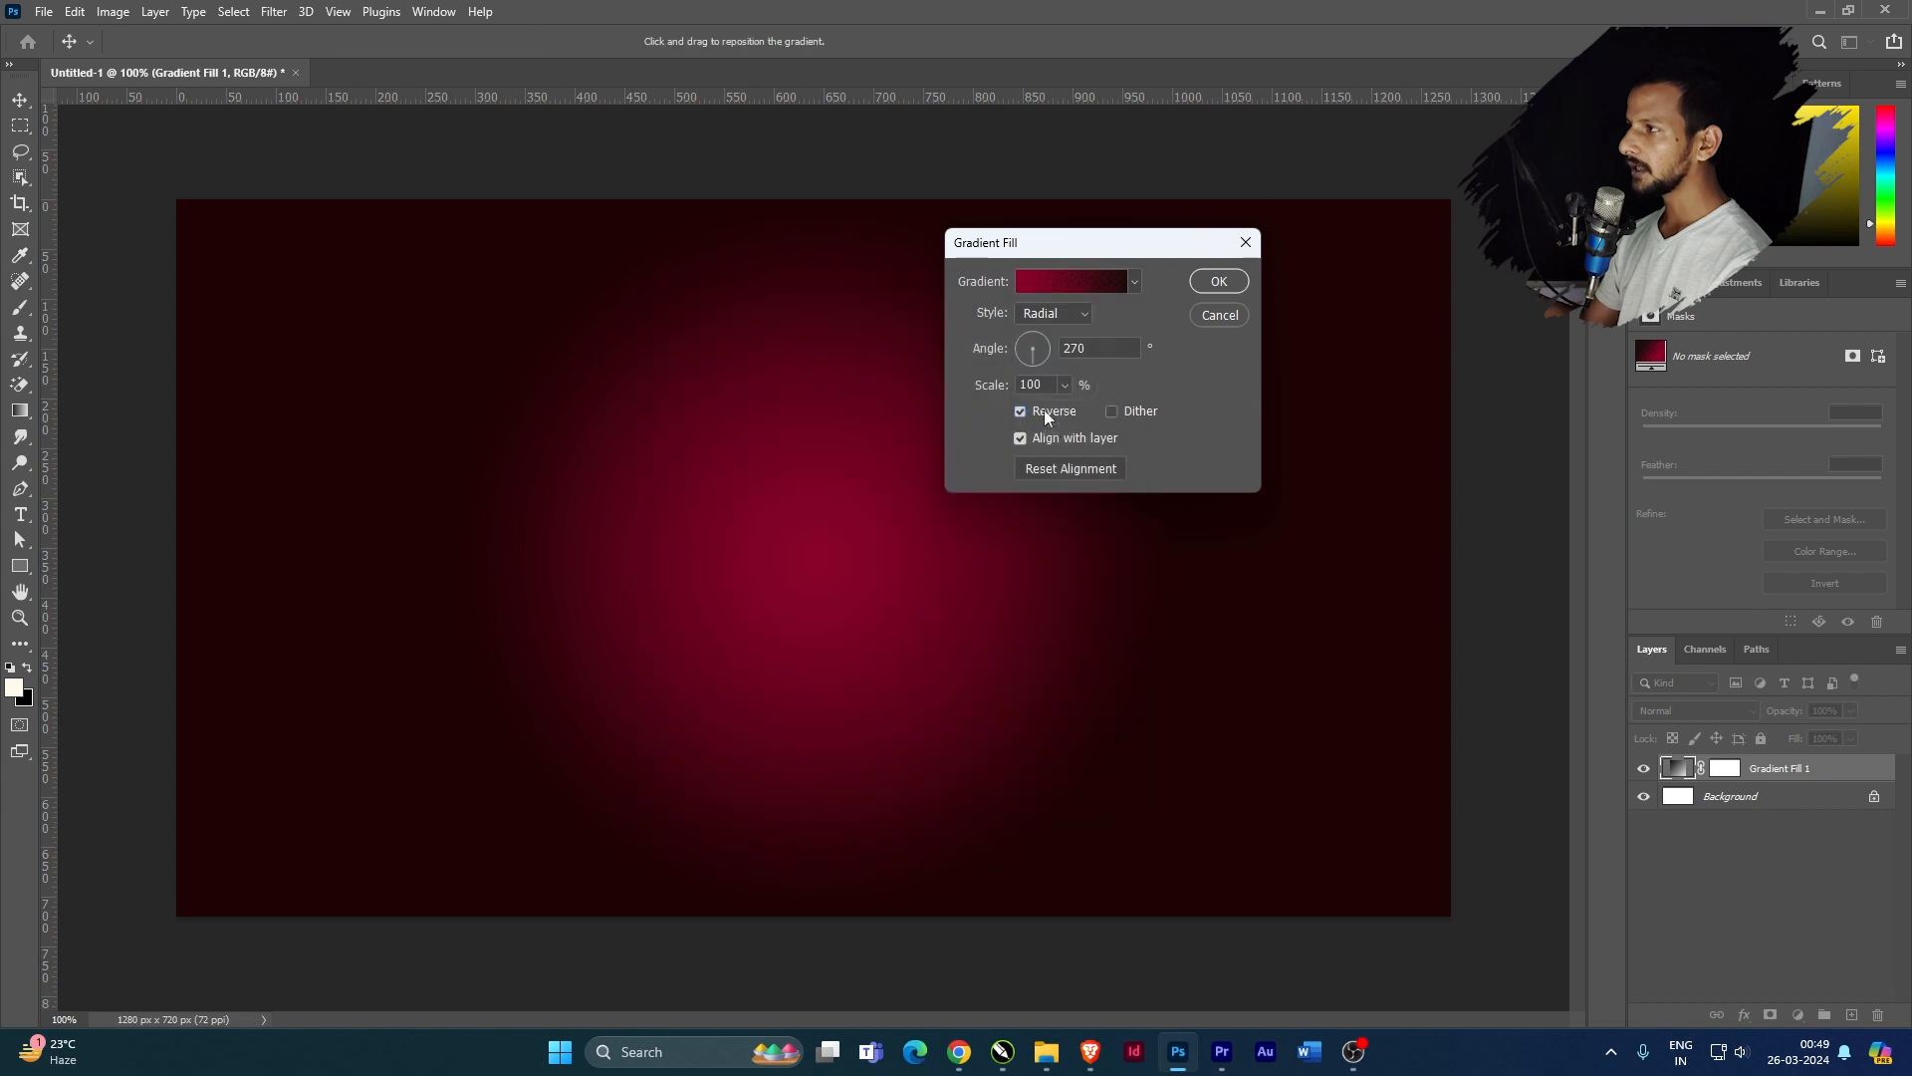
Set the gradient fill's angle to 3.63°, accept it, and toggle the fill layer's visibility to compare with the plain background
{"action": "left_click", "coordinate": [1048, 349]}
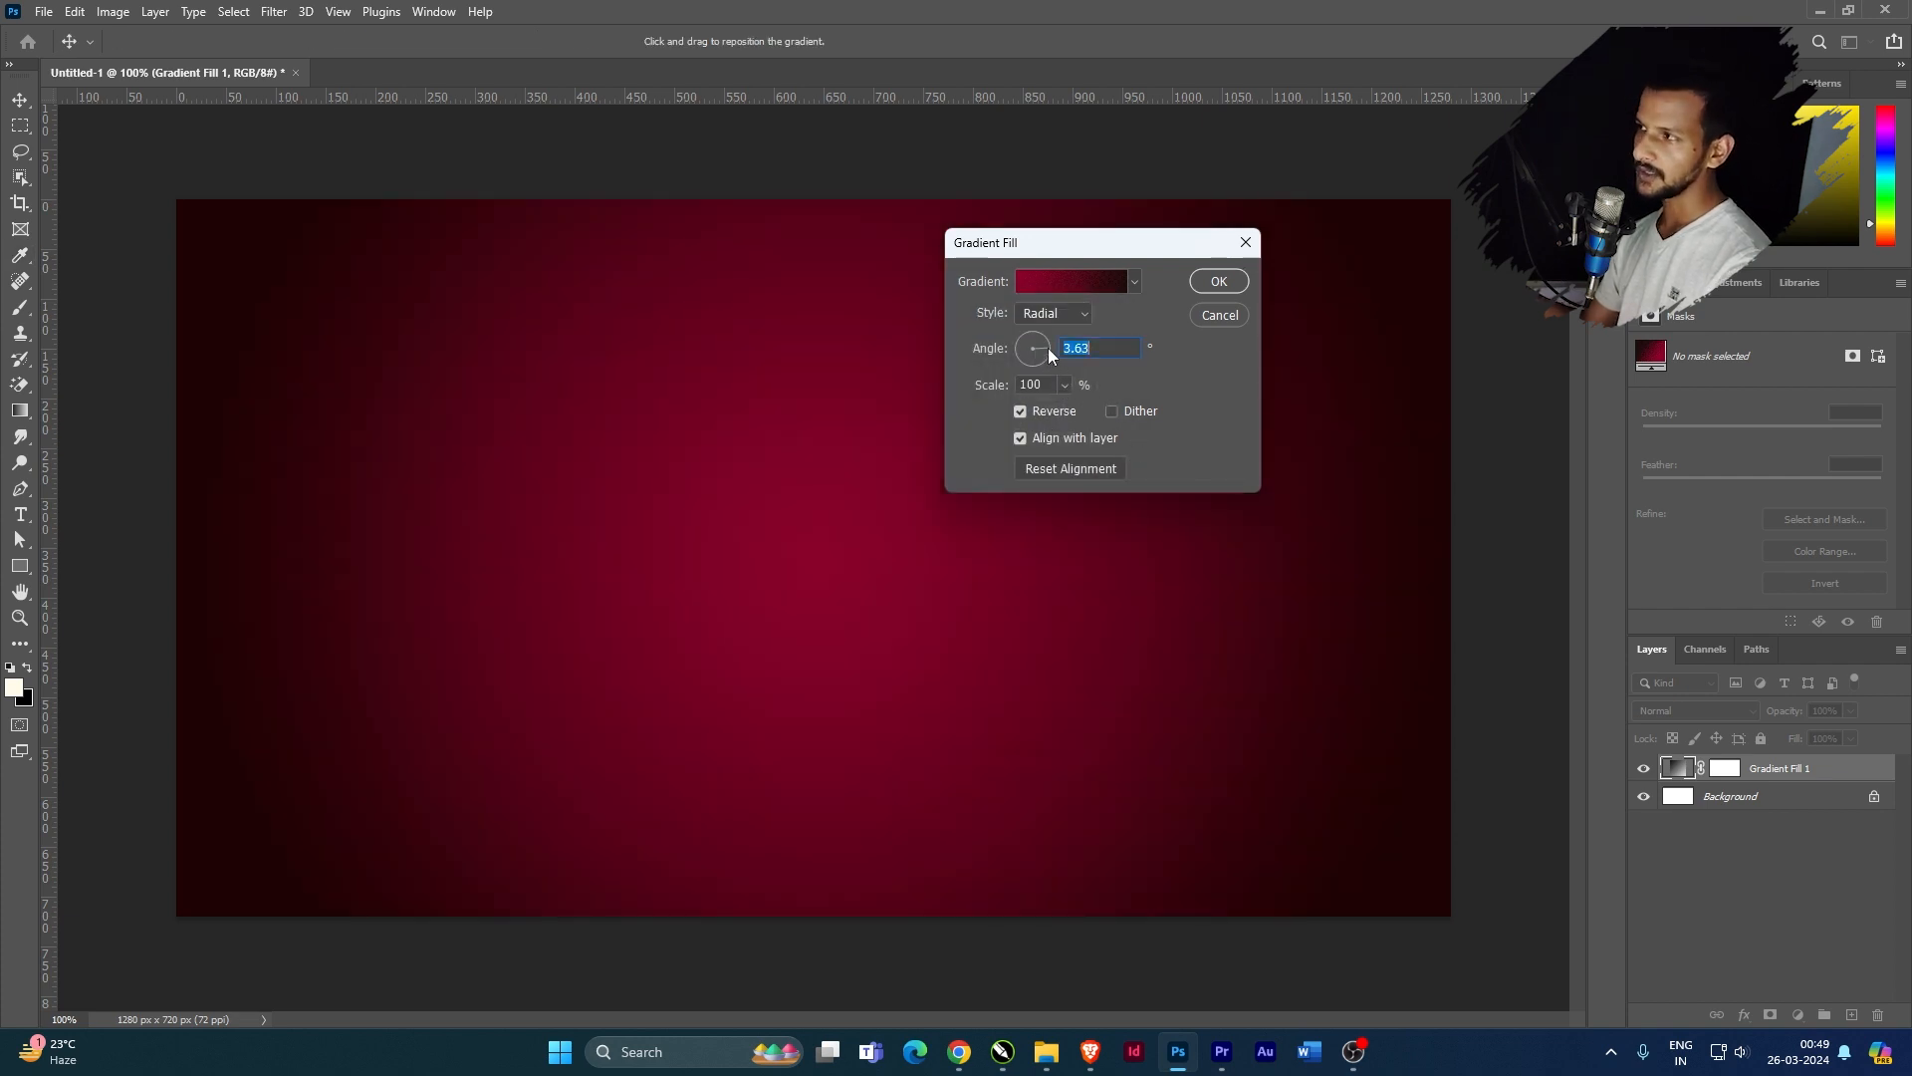
{"action": "left_click", "coordinate": [1215, 285]}
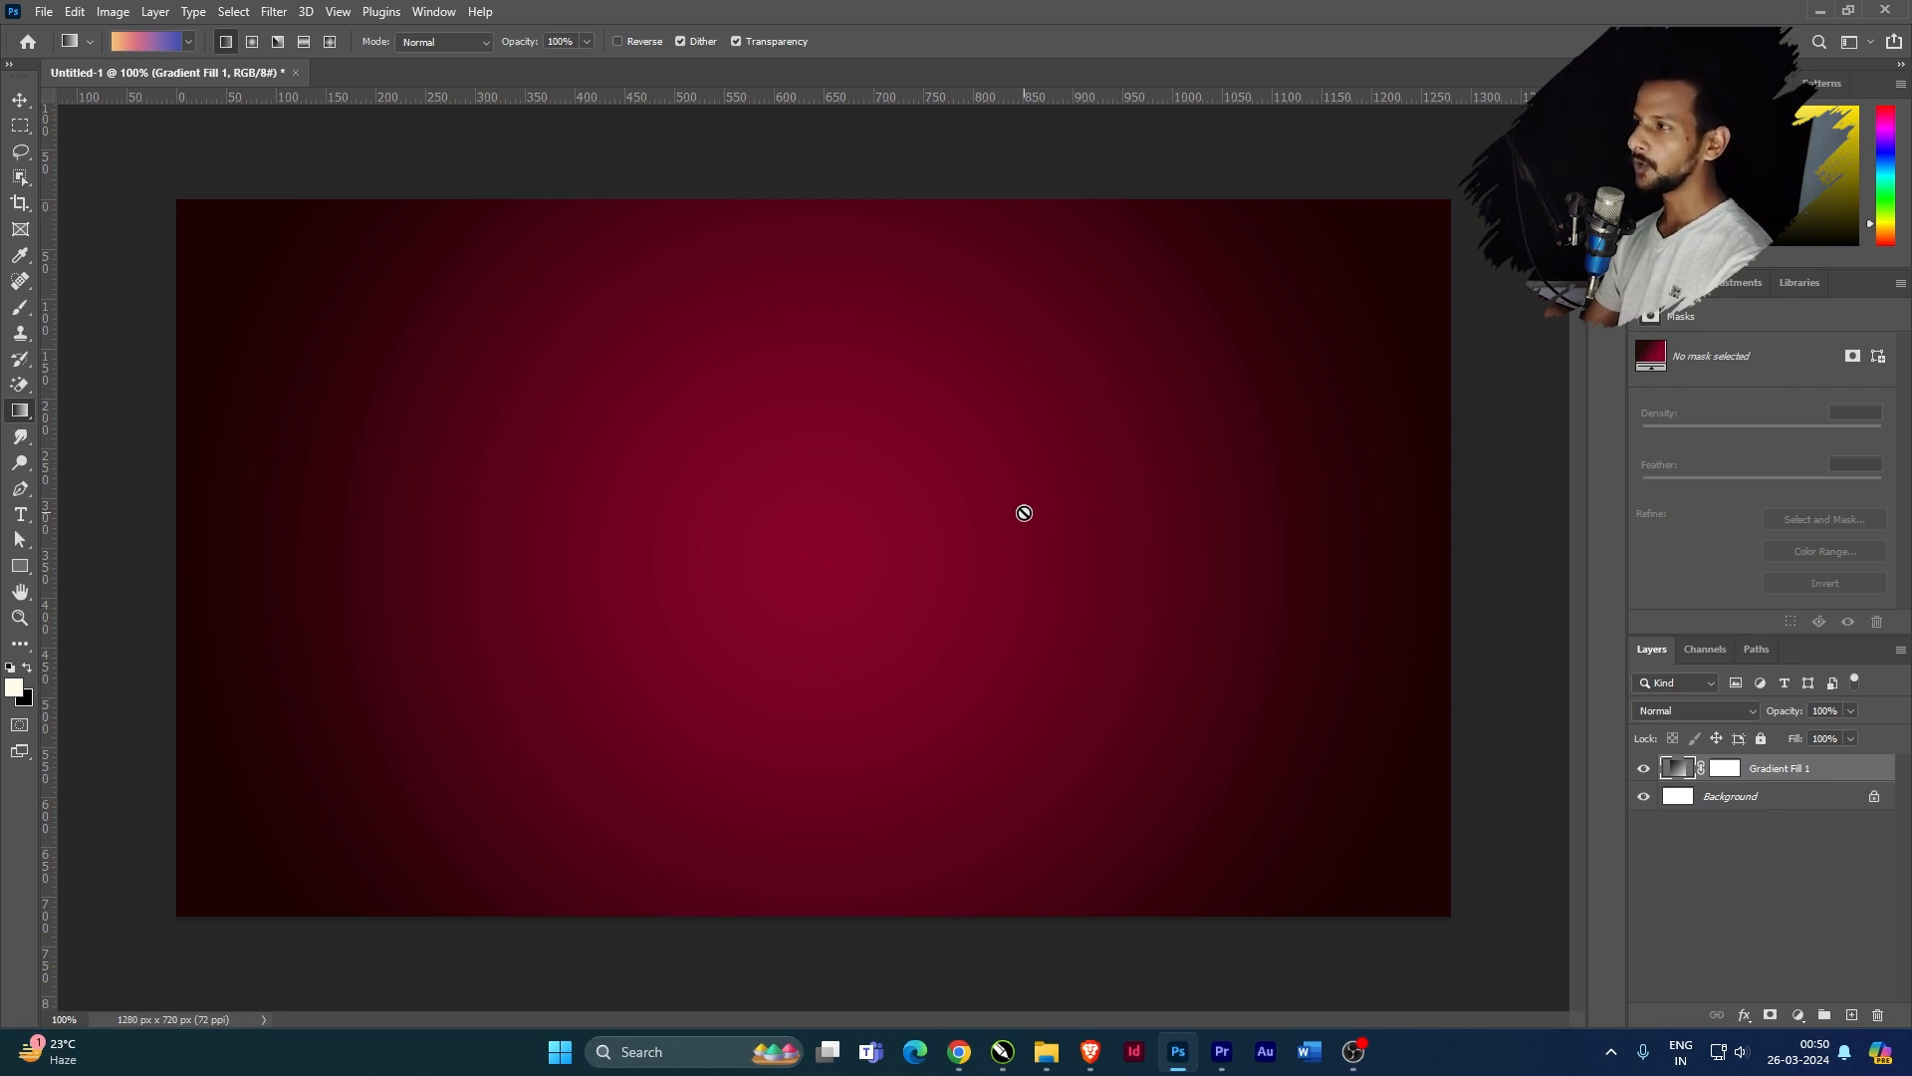
{"action": "left_click", "coordinate": [1645, 770]}
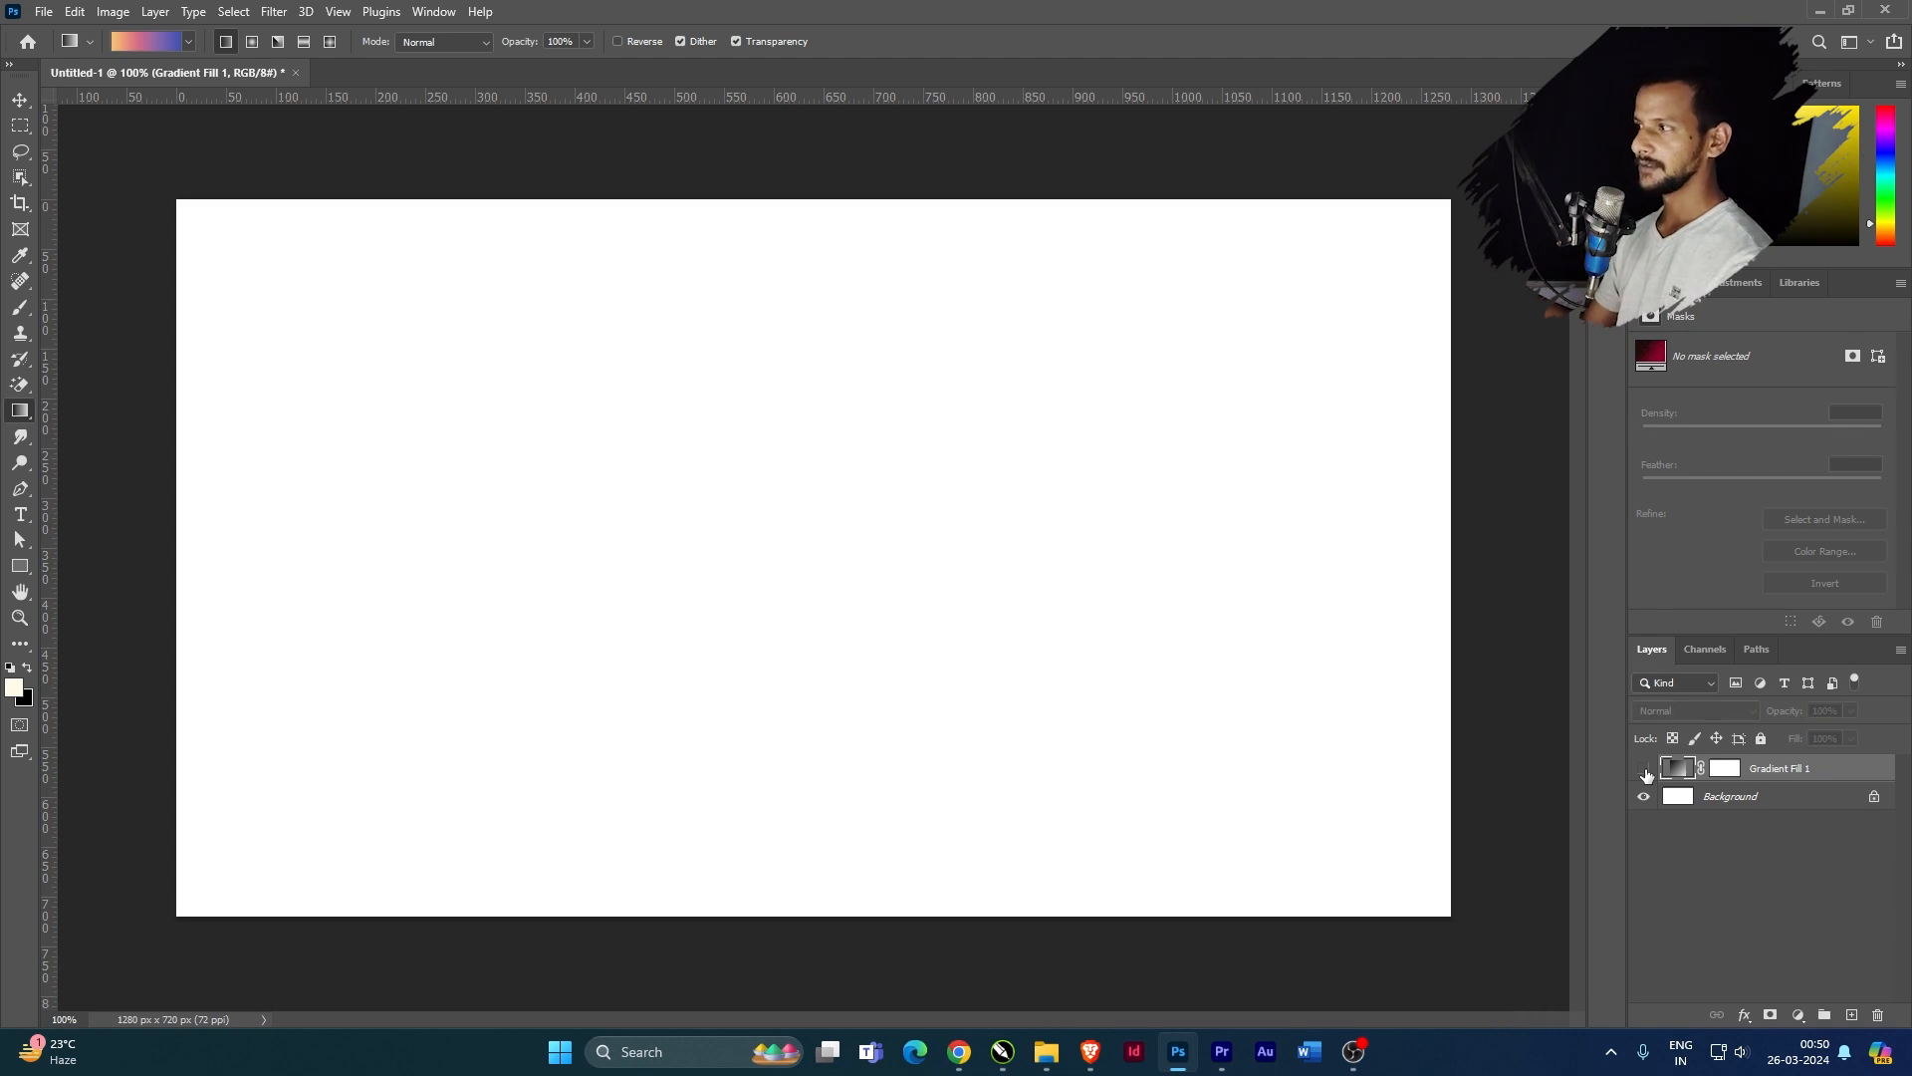
{"action": "left_click", "coordinate": [1644, 770]}
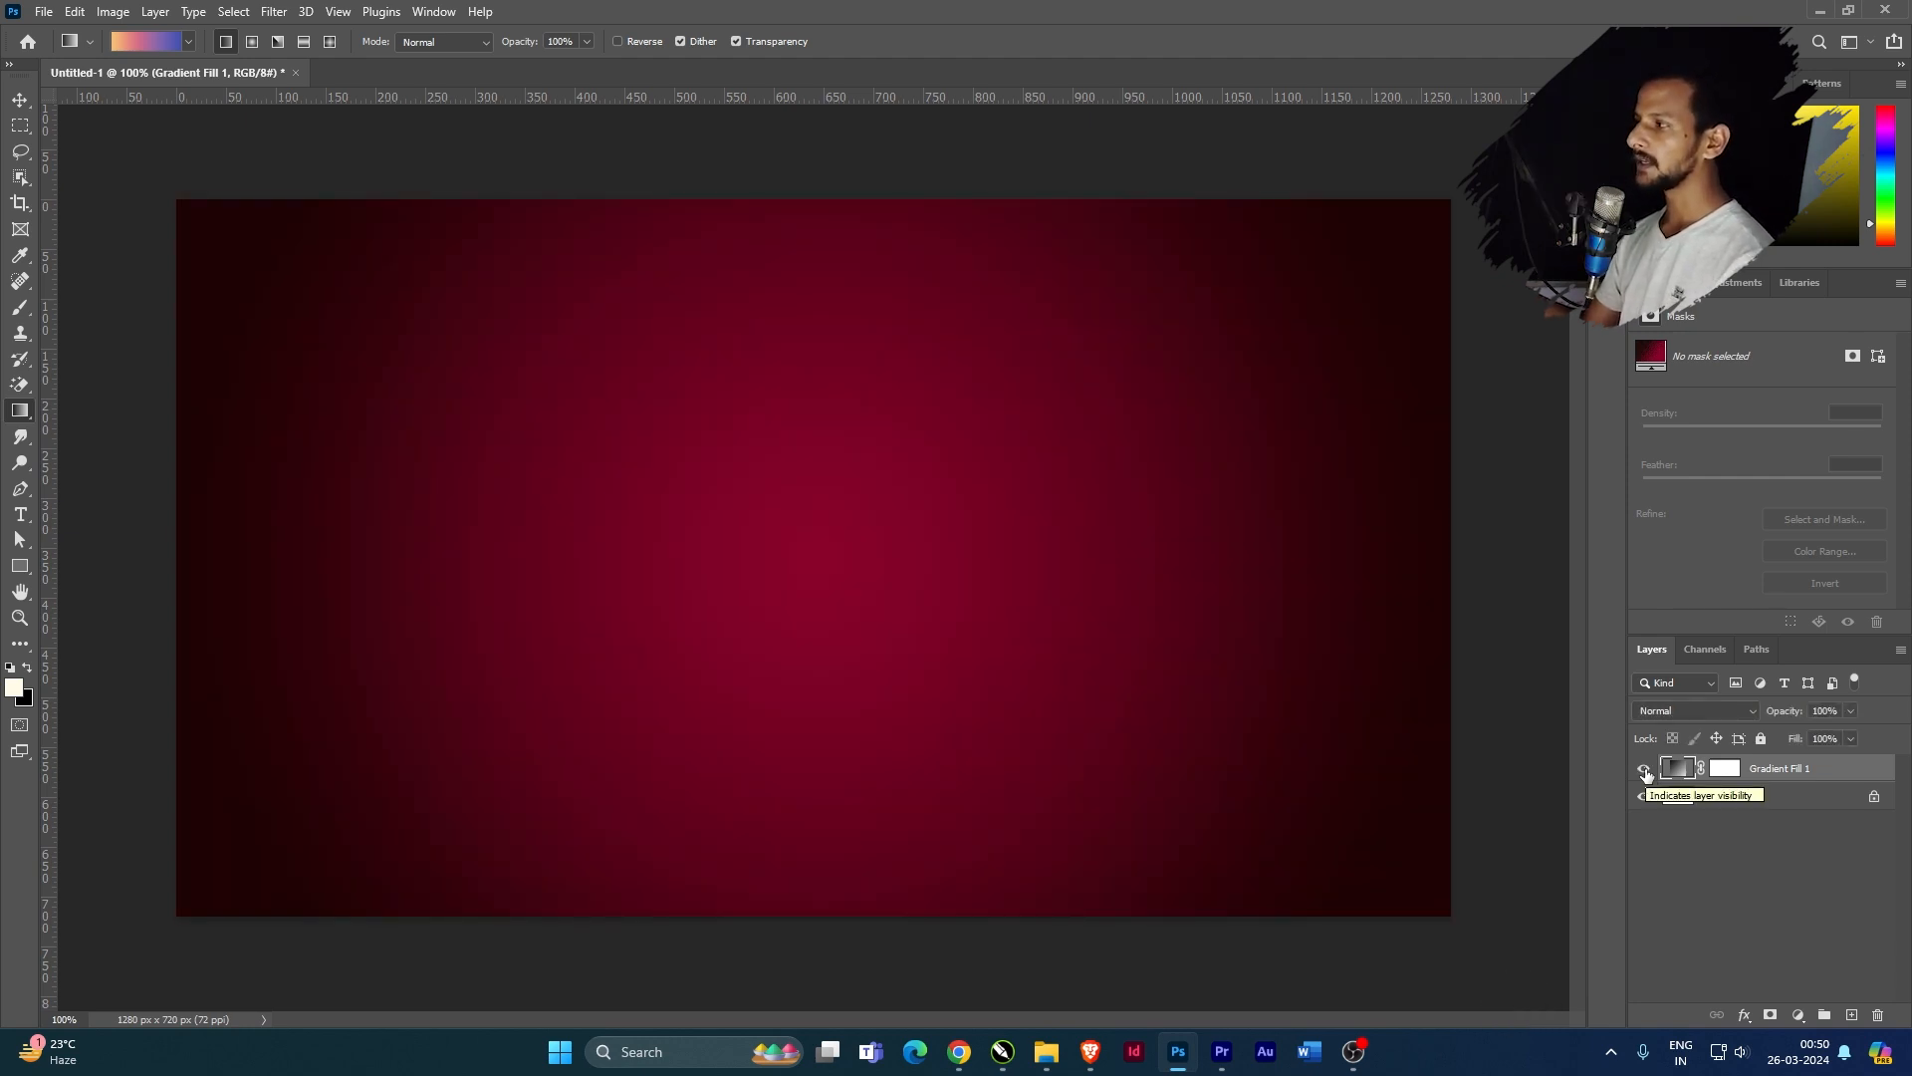
{"action": "left_click", "coordinate": [1645, 770]}
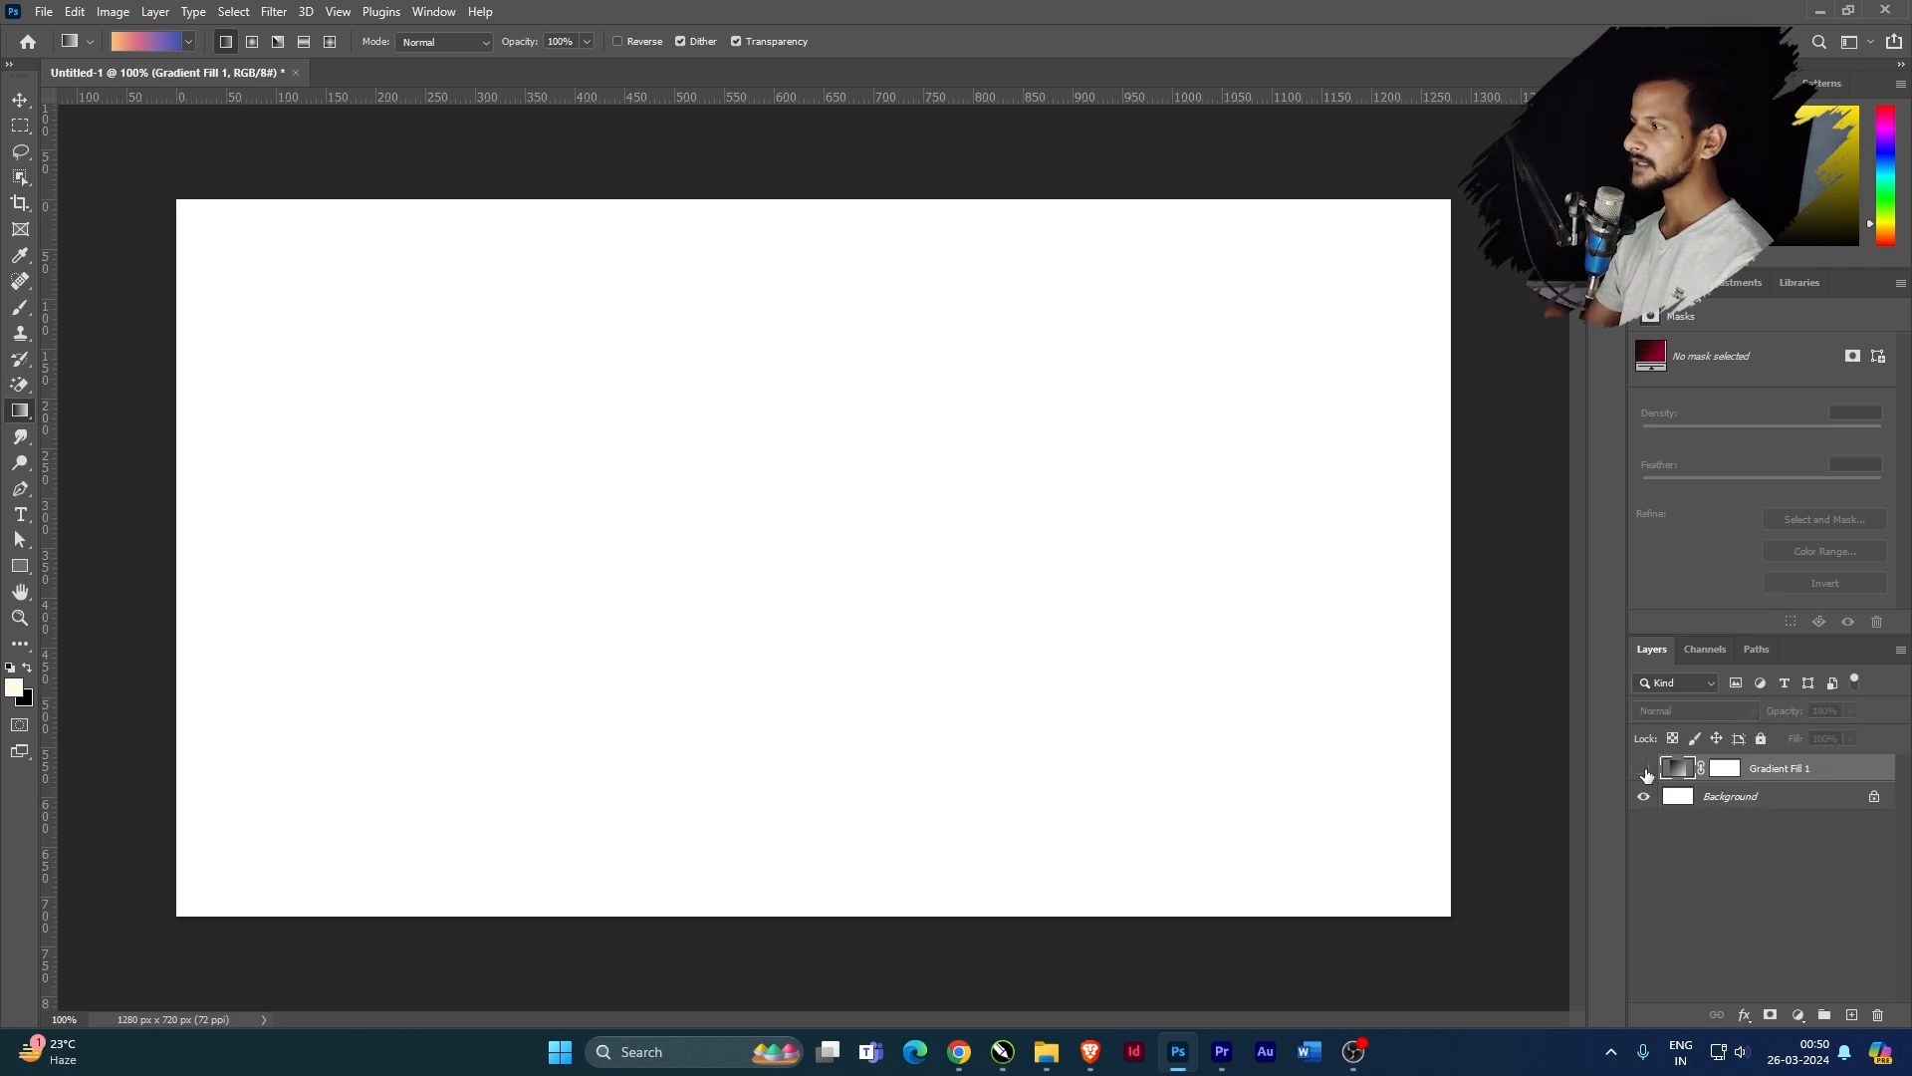
{"action": "left_click", "coordinate": [1645, 770]}
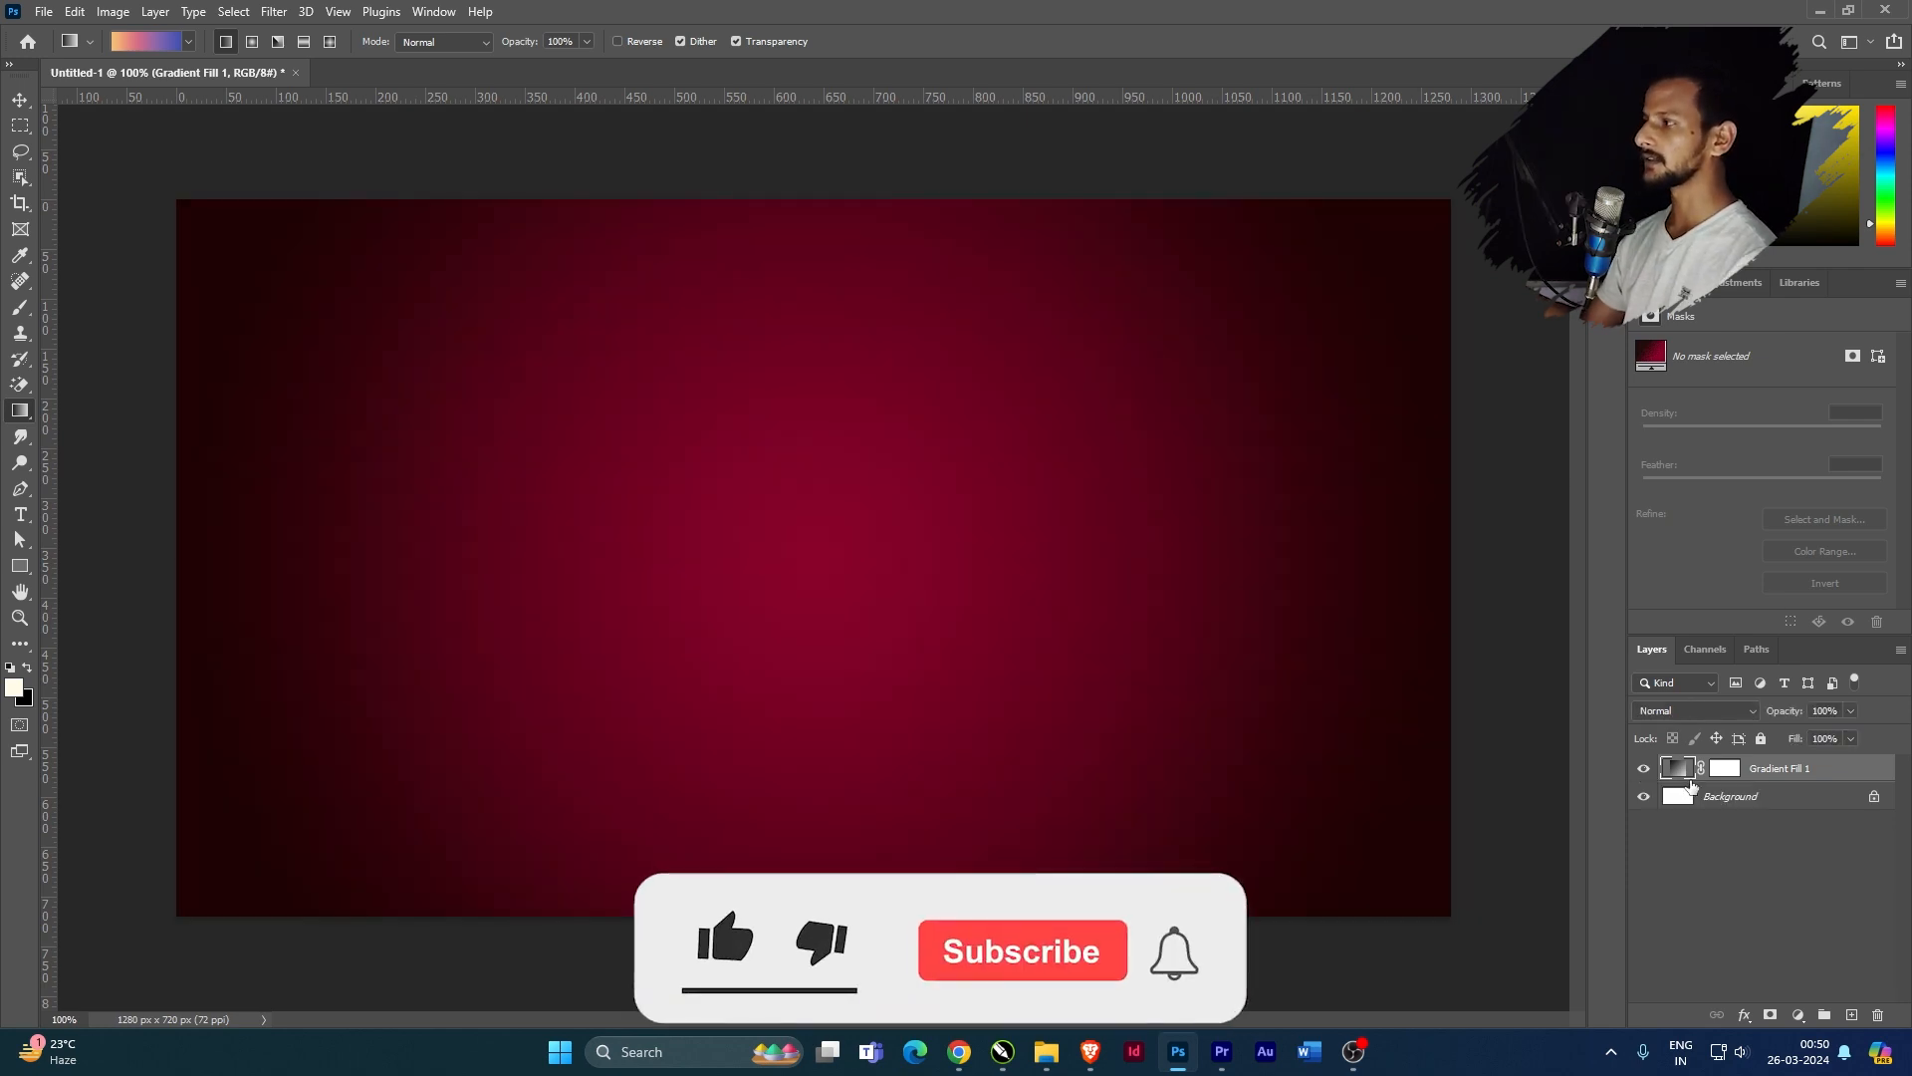
Reopen the fill layer's gradient settings, try the Angle, Reflected and Diamond styles, and return the style to Radial
{"action": "double_click", "coordinate": [1674, 771]}
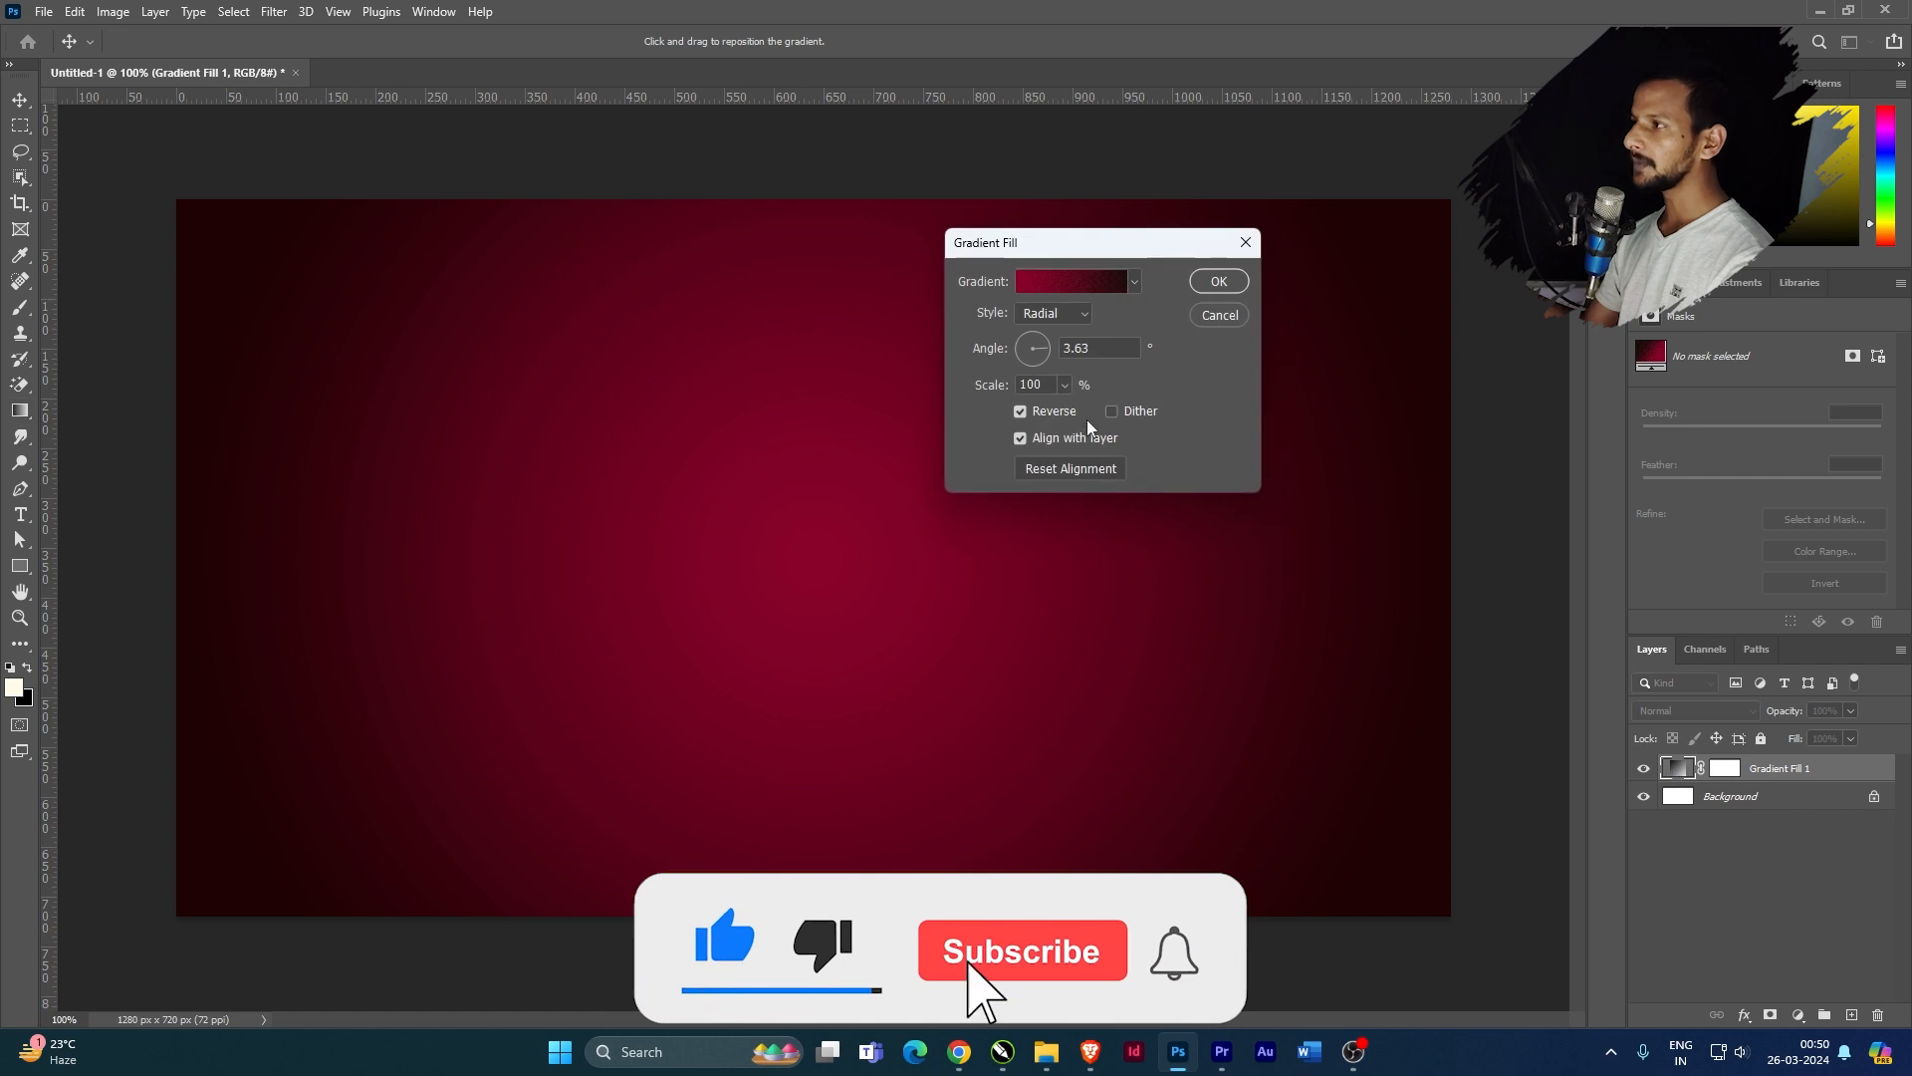
{"action": "left_click", "coordinate": [1064, 314]}
{"action": "left_click", "coordinate": [1052, 366]}
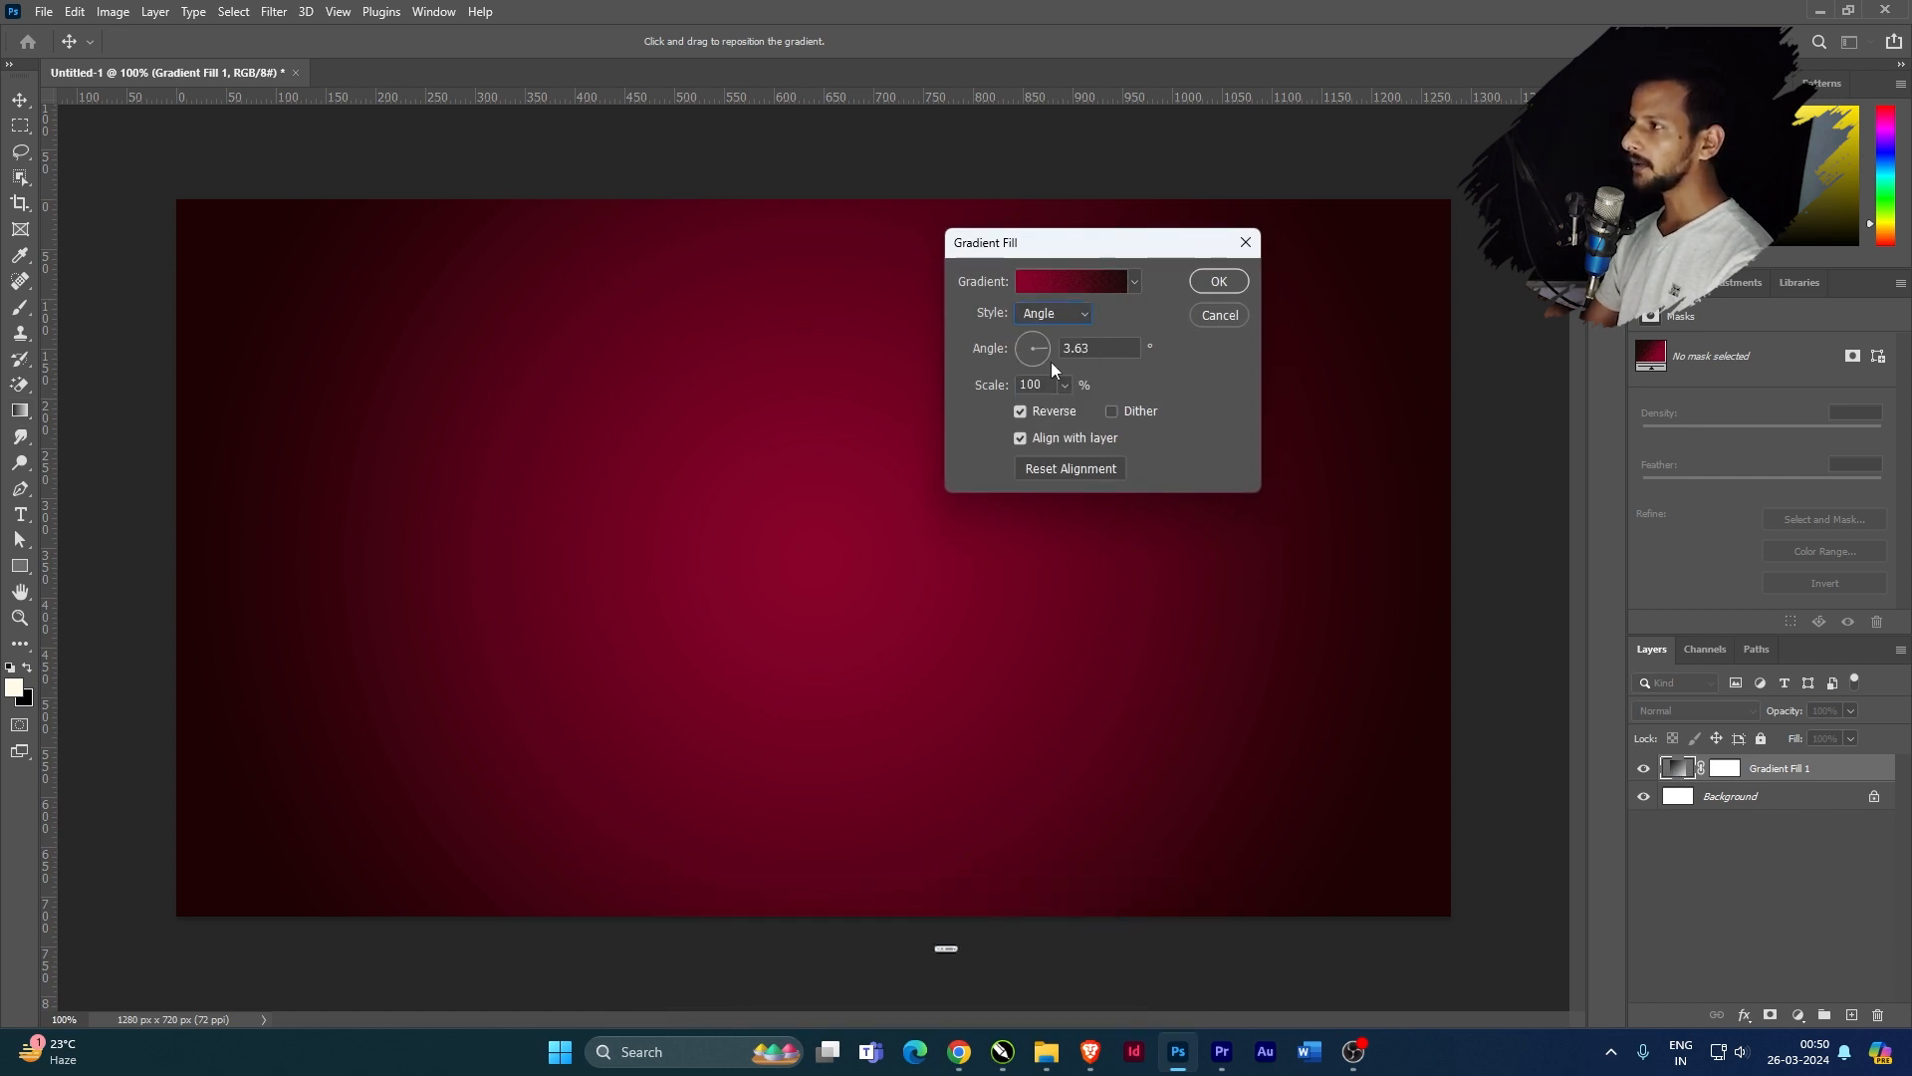
{"action": "left_click_drag", "start_coordinate": [1095, 256], "coordinate": [483, 230]}
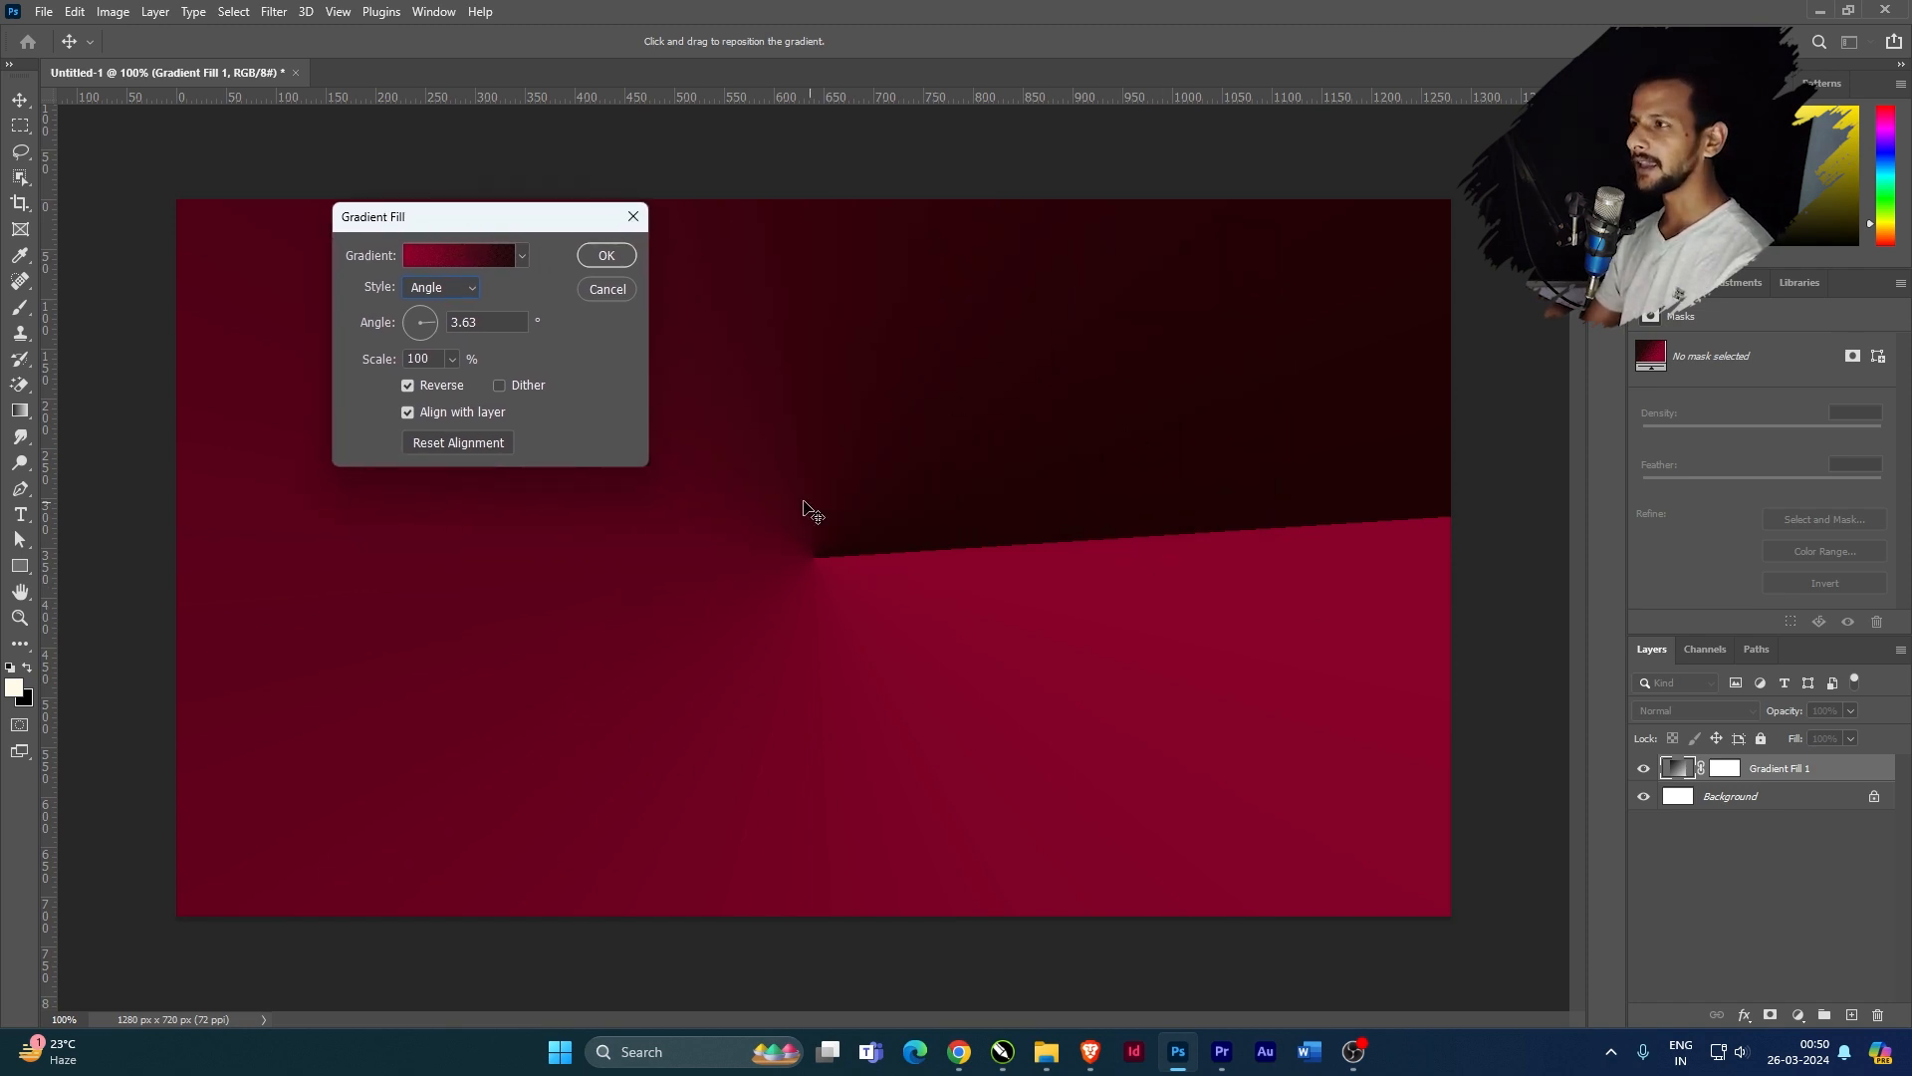
{"action": "left_click", "coordinate": [438, 291]}
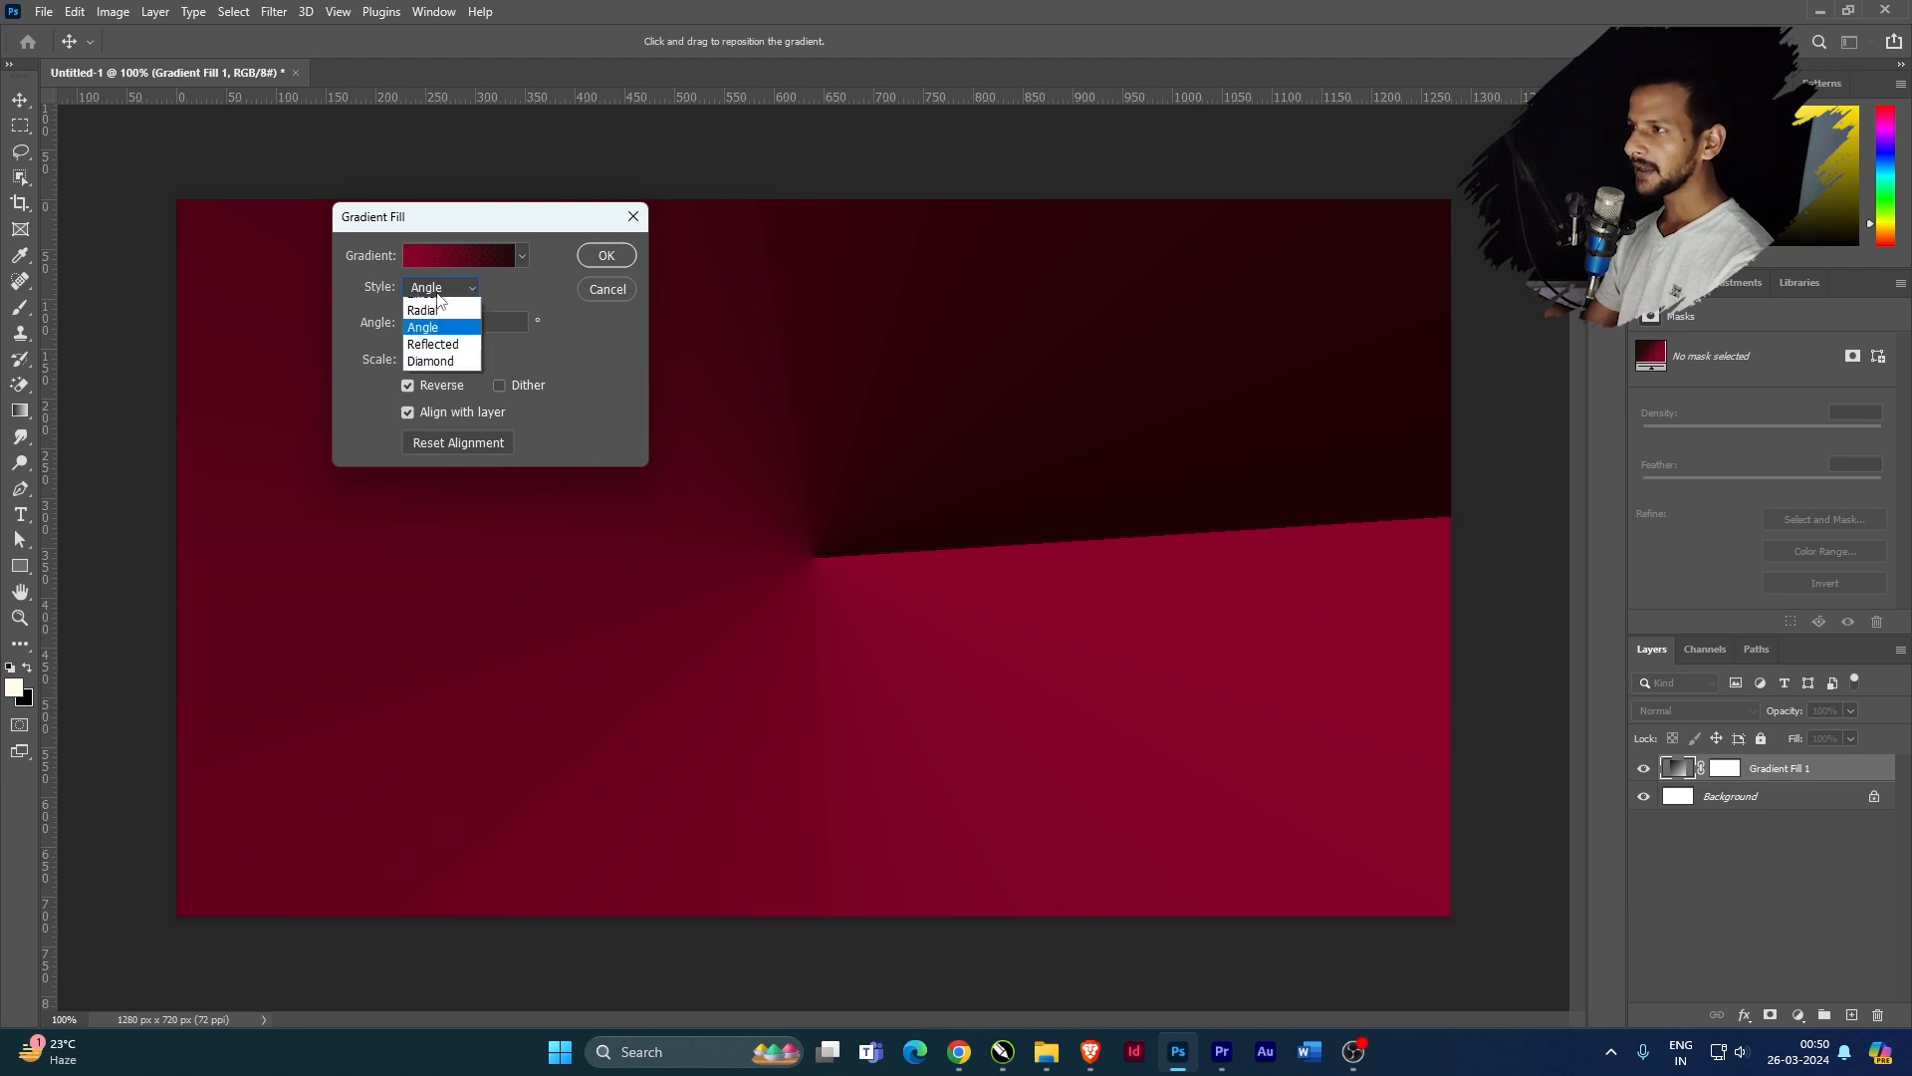
{"action": "left_click", "coordinate": [436, 343]}
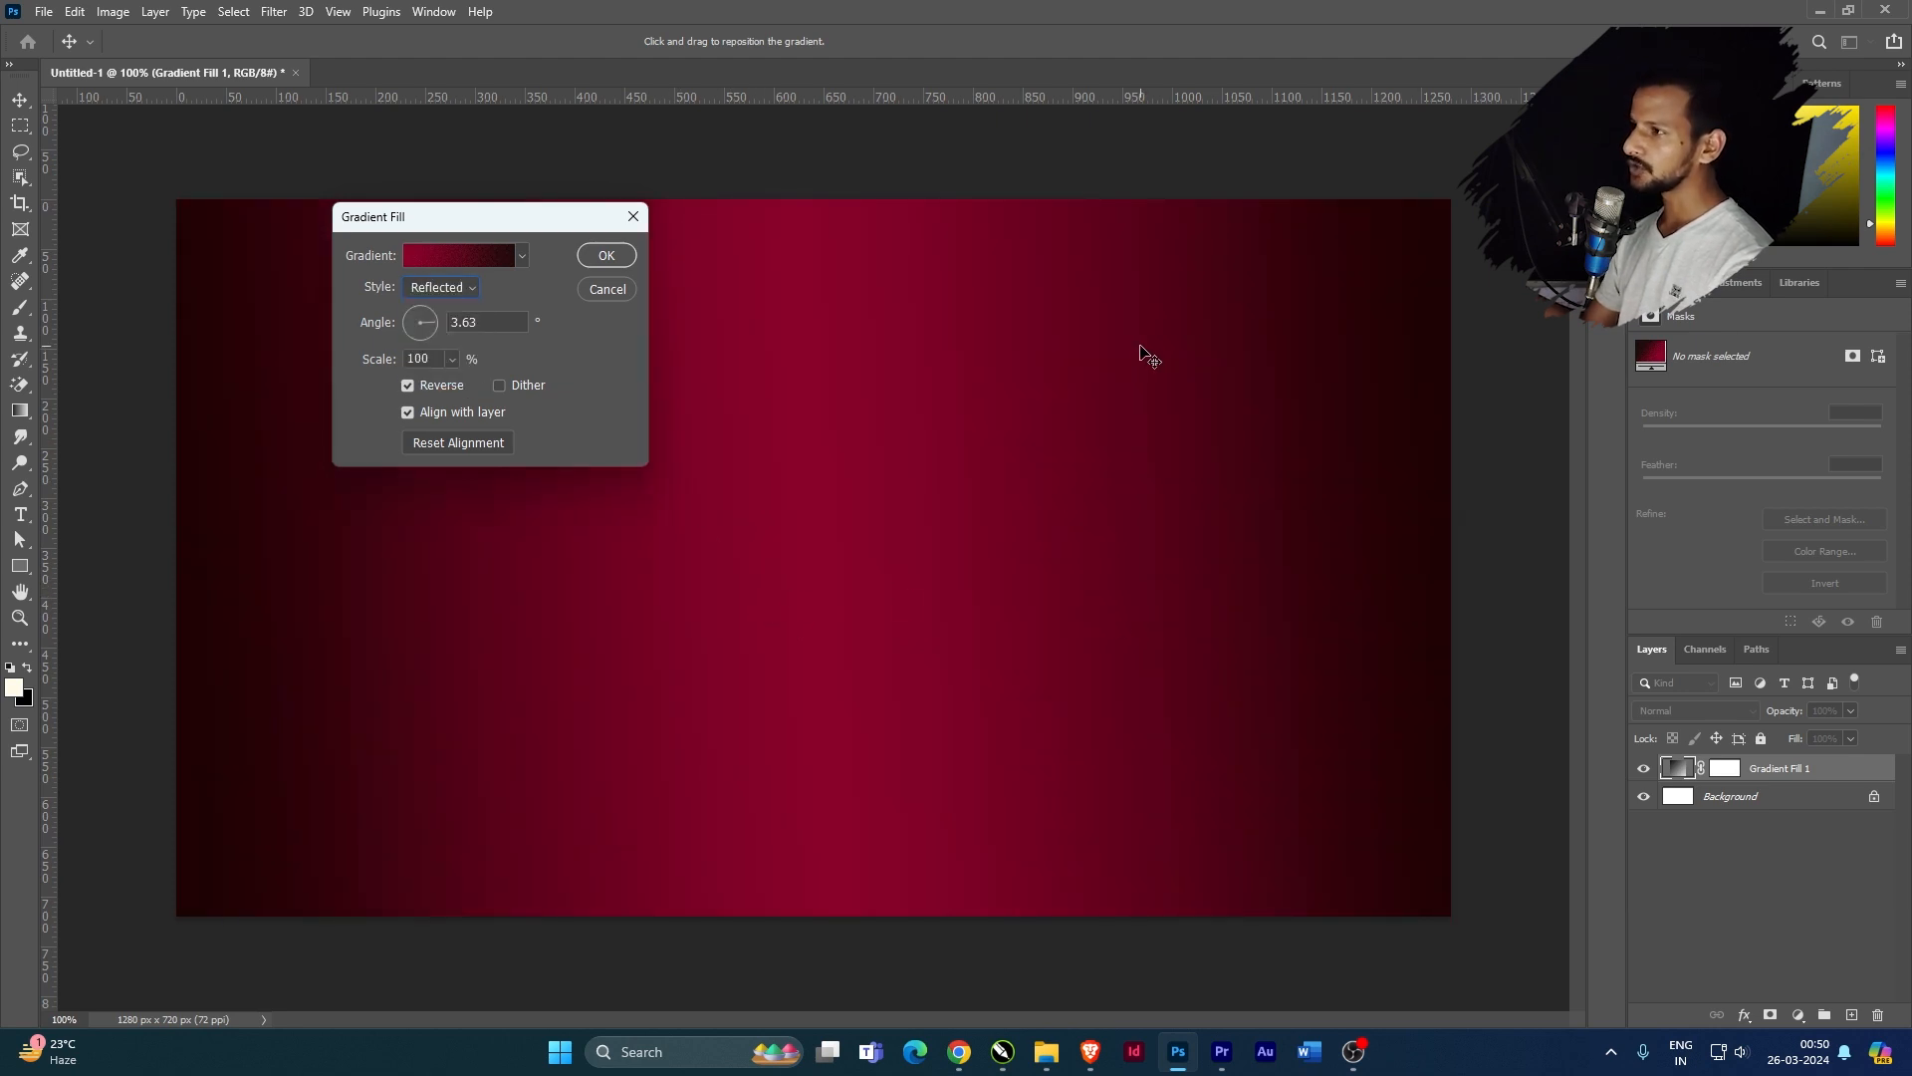
{"action": "left_click", "coordinate": [449, 287]}
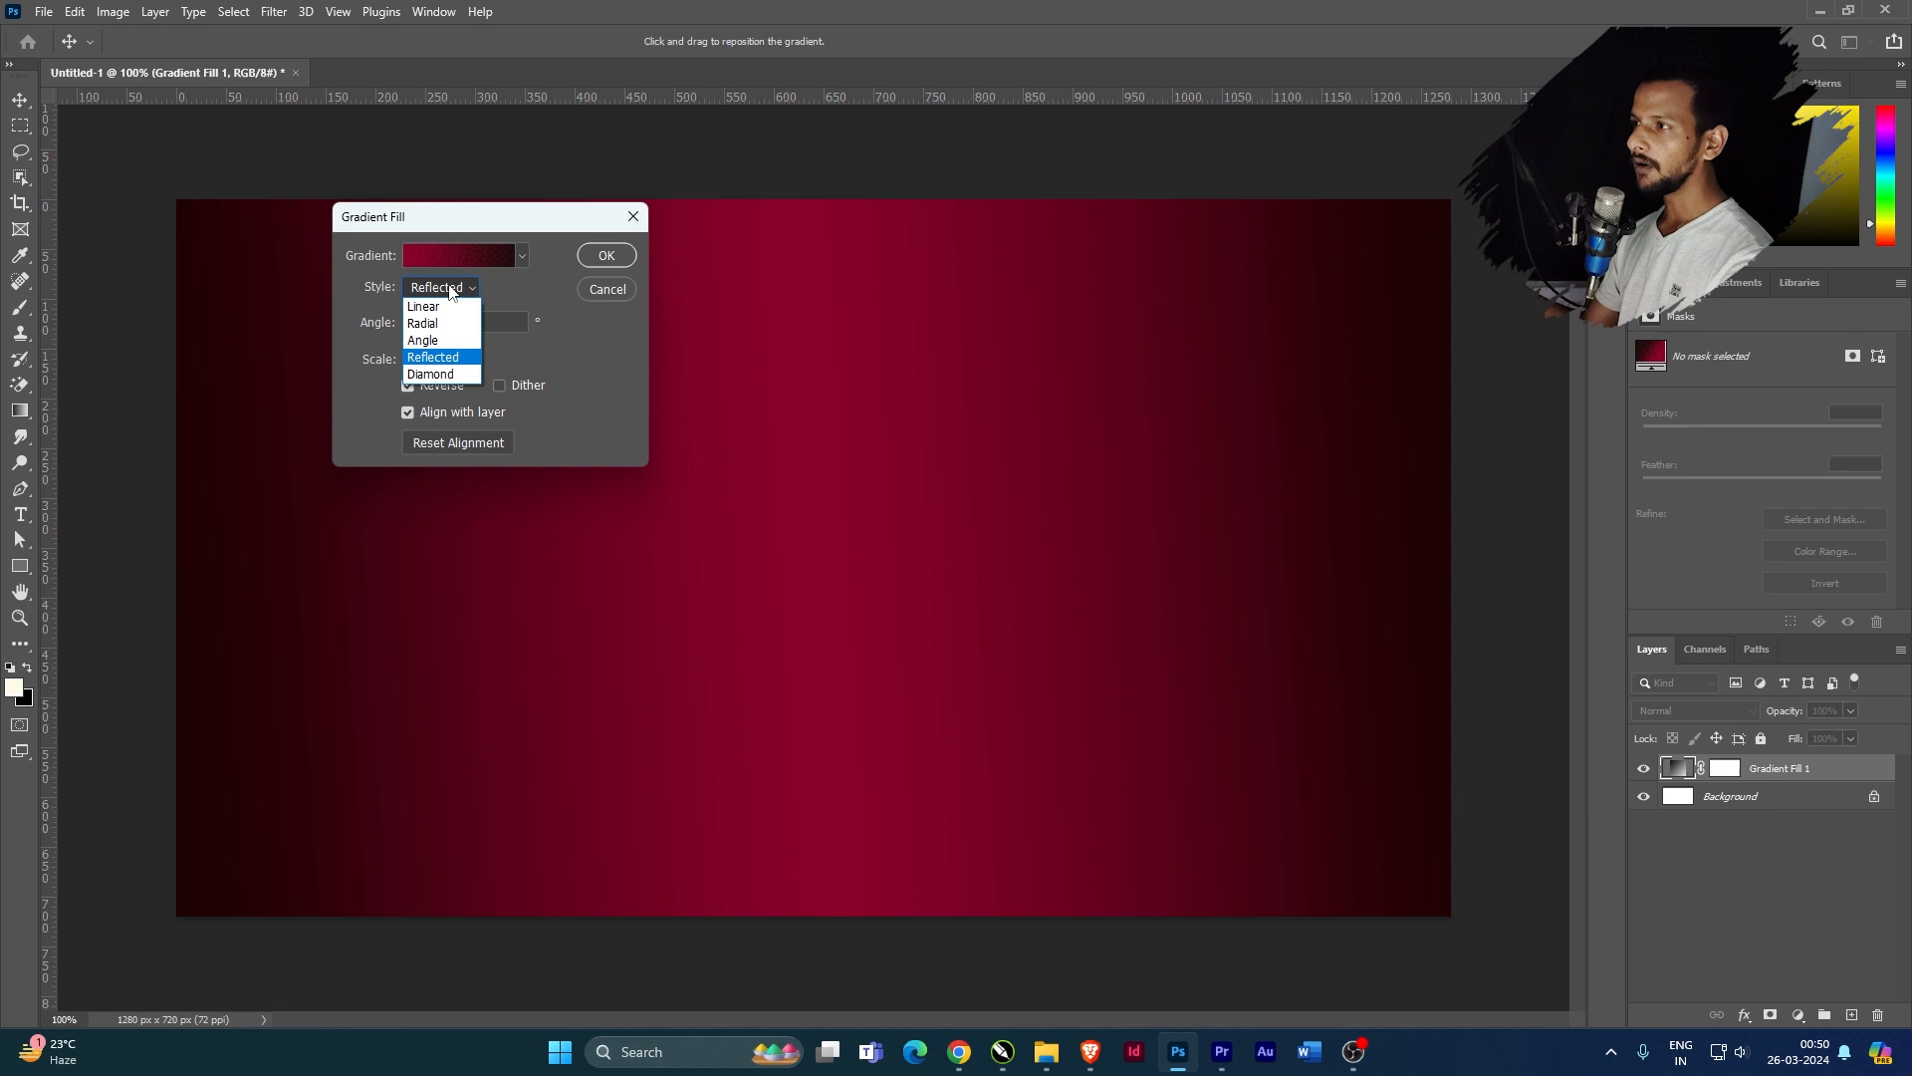
{"action": "left_click", "coordinate": [434, 374]}
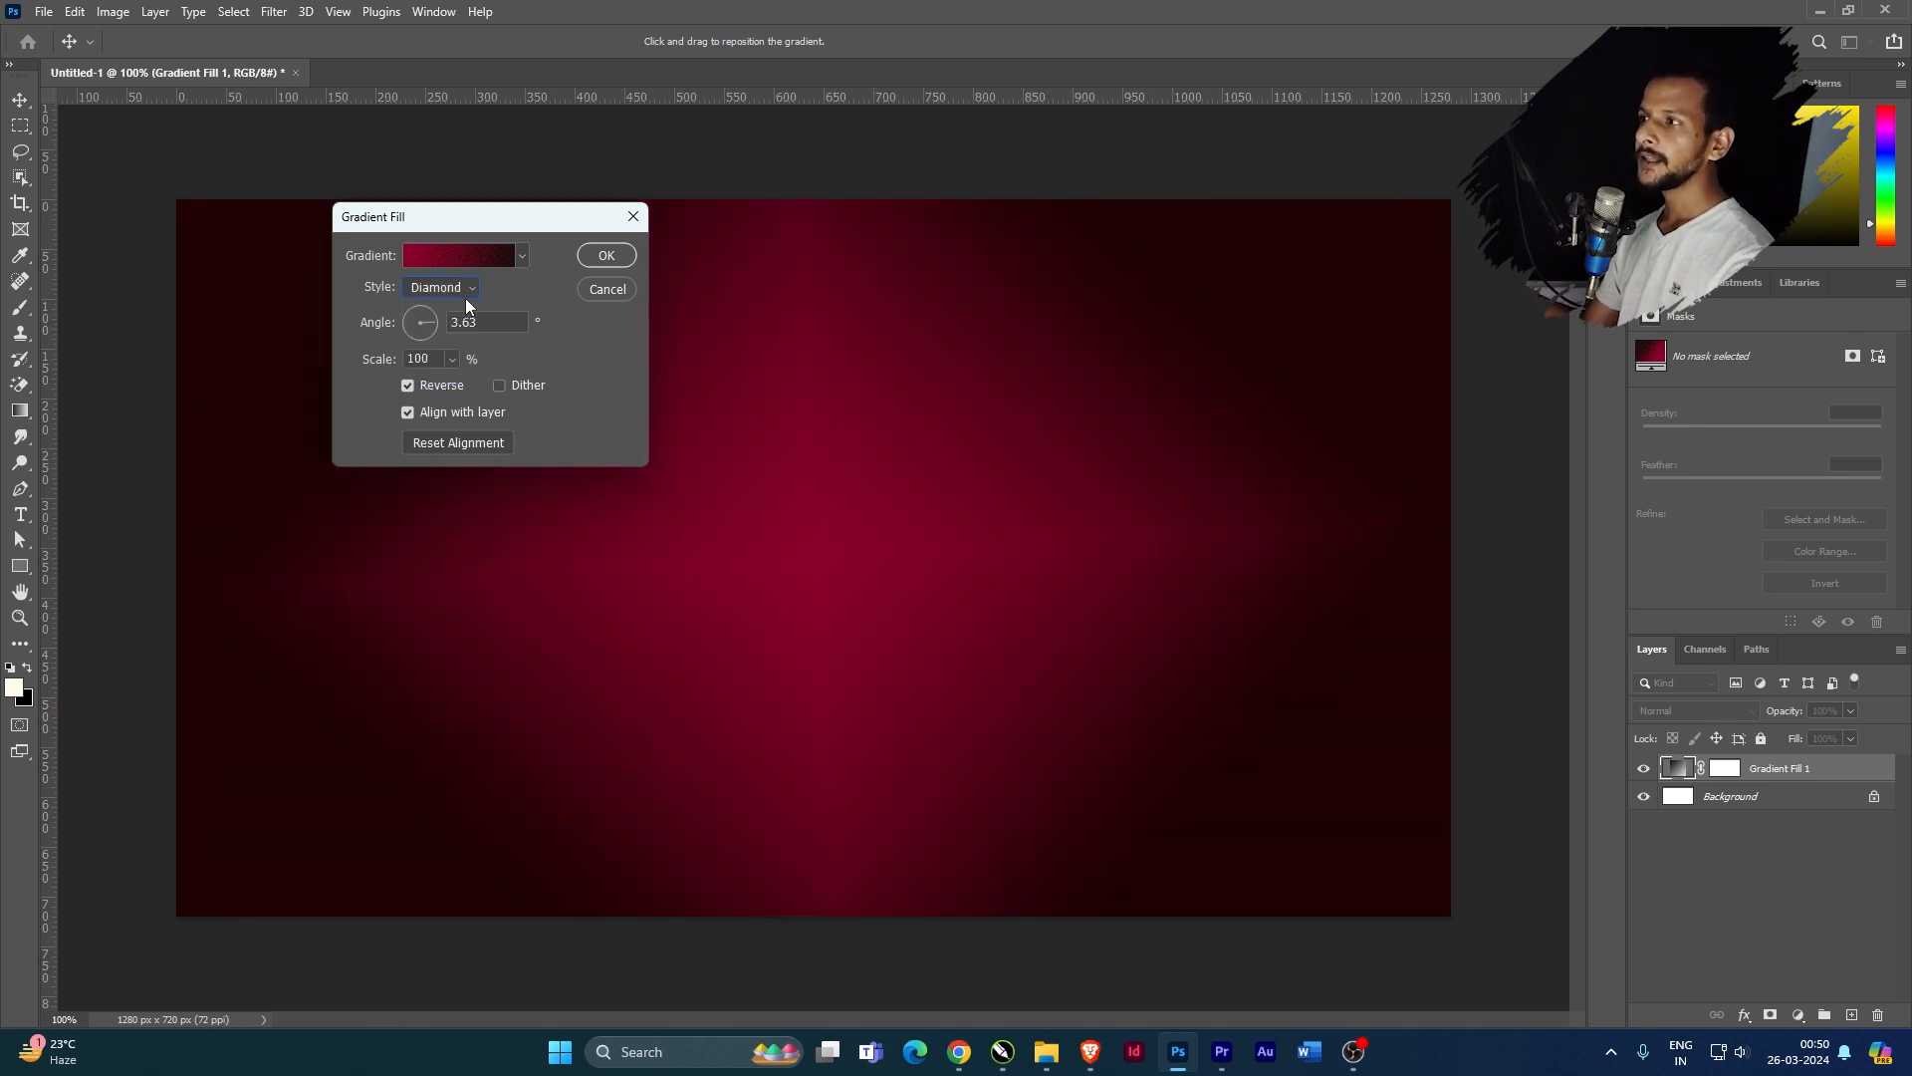
{"action": "left_click", "coordinate": [456, 259]}
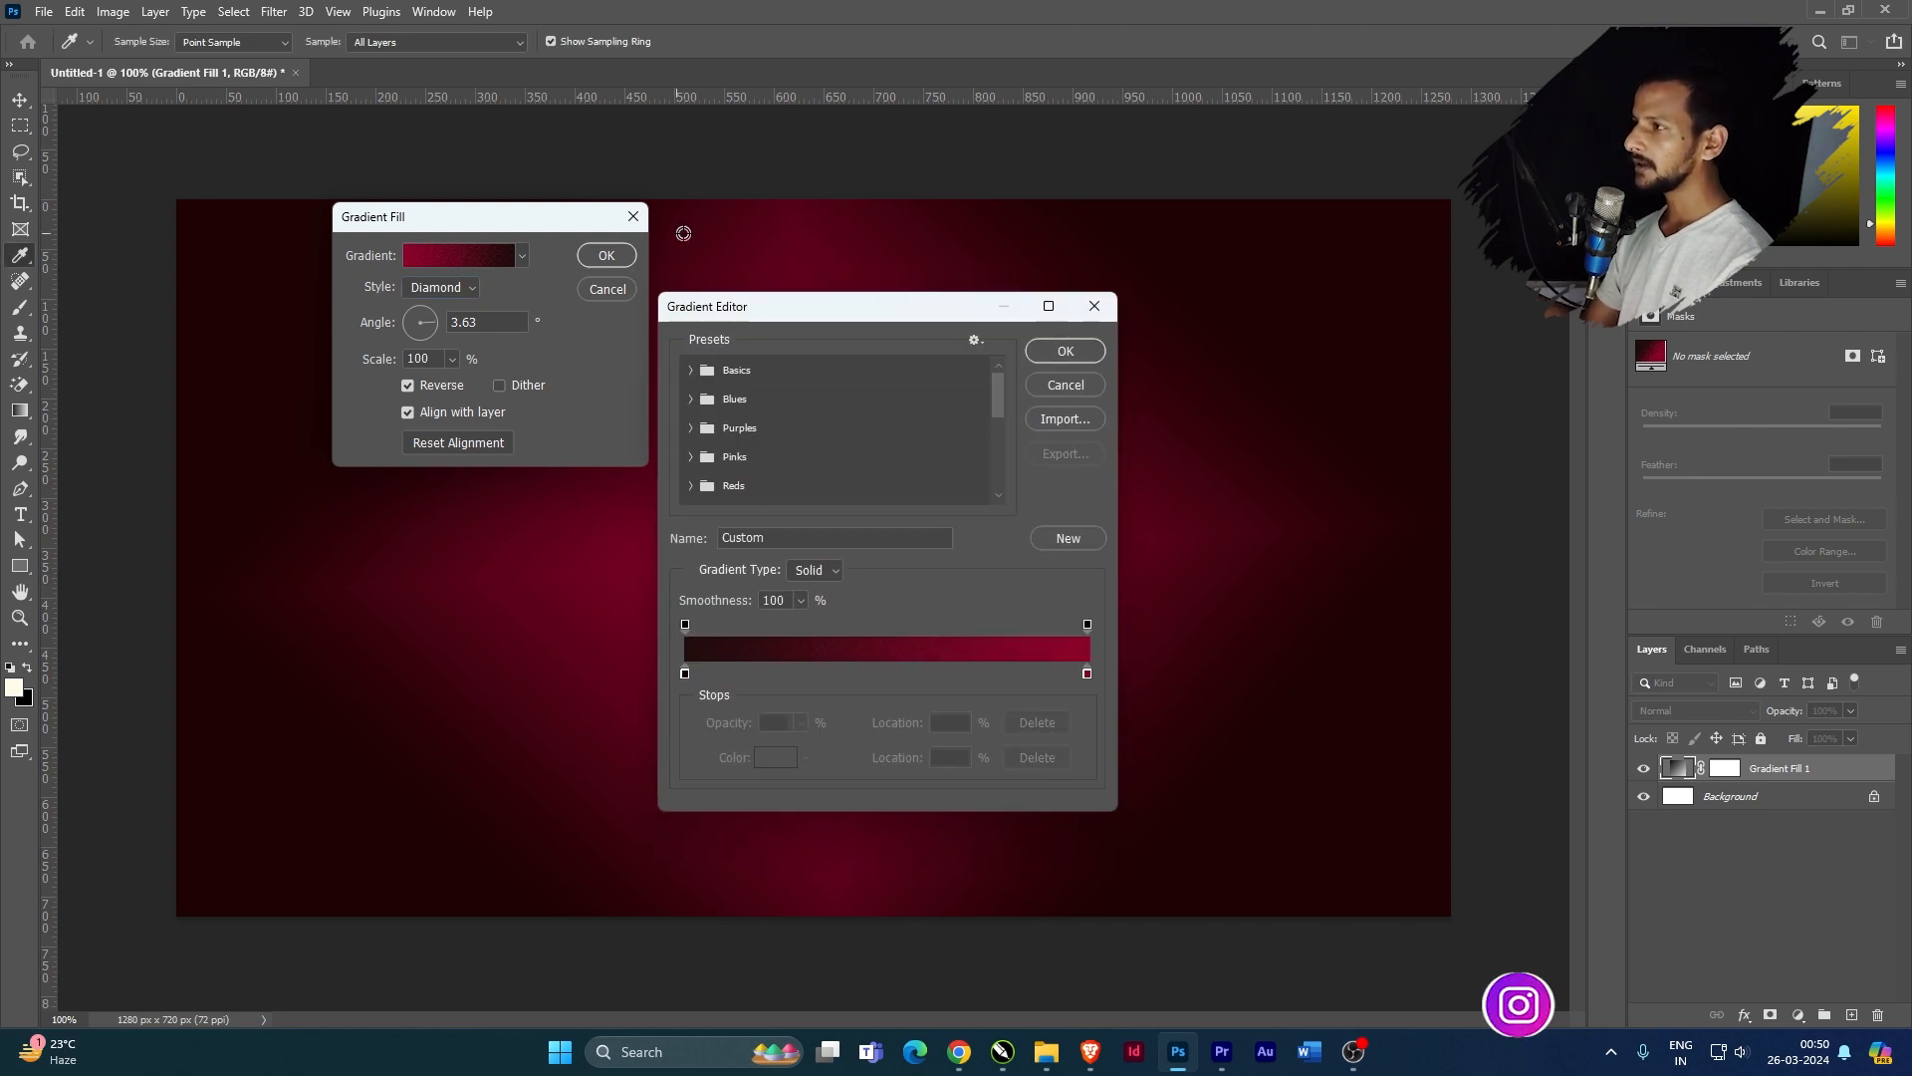
{"action": "left_click", "coordinate": [1095, 306]}
{"action": "left_click", "coordinate": [438, 288]}
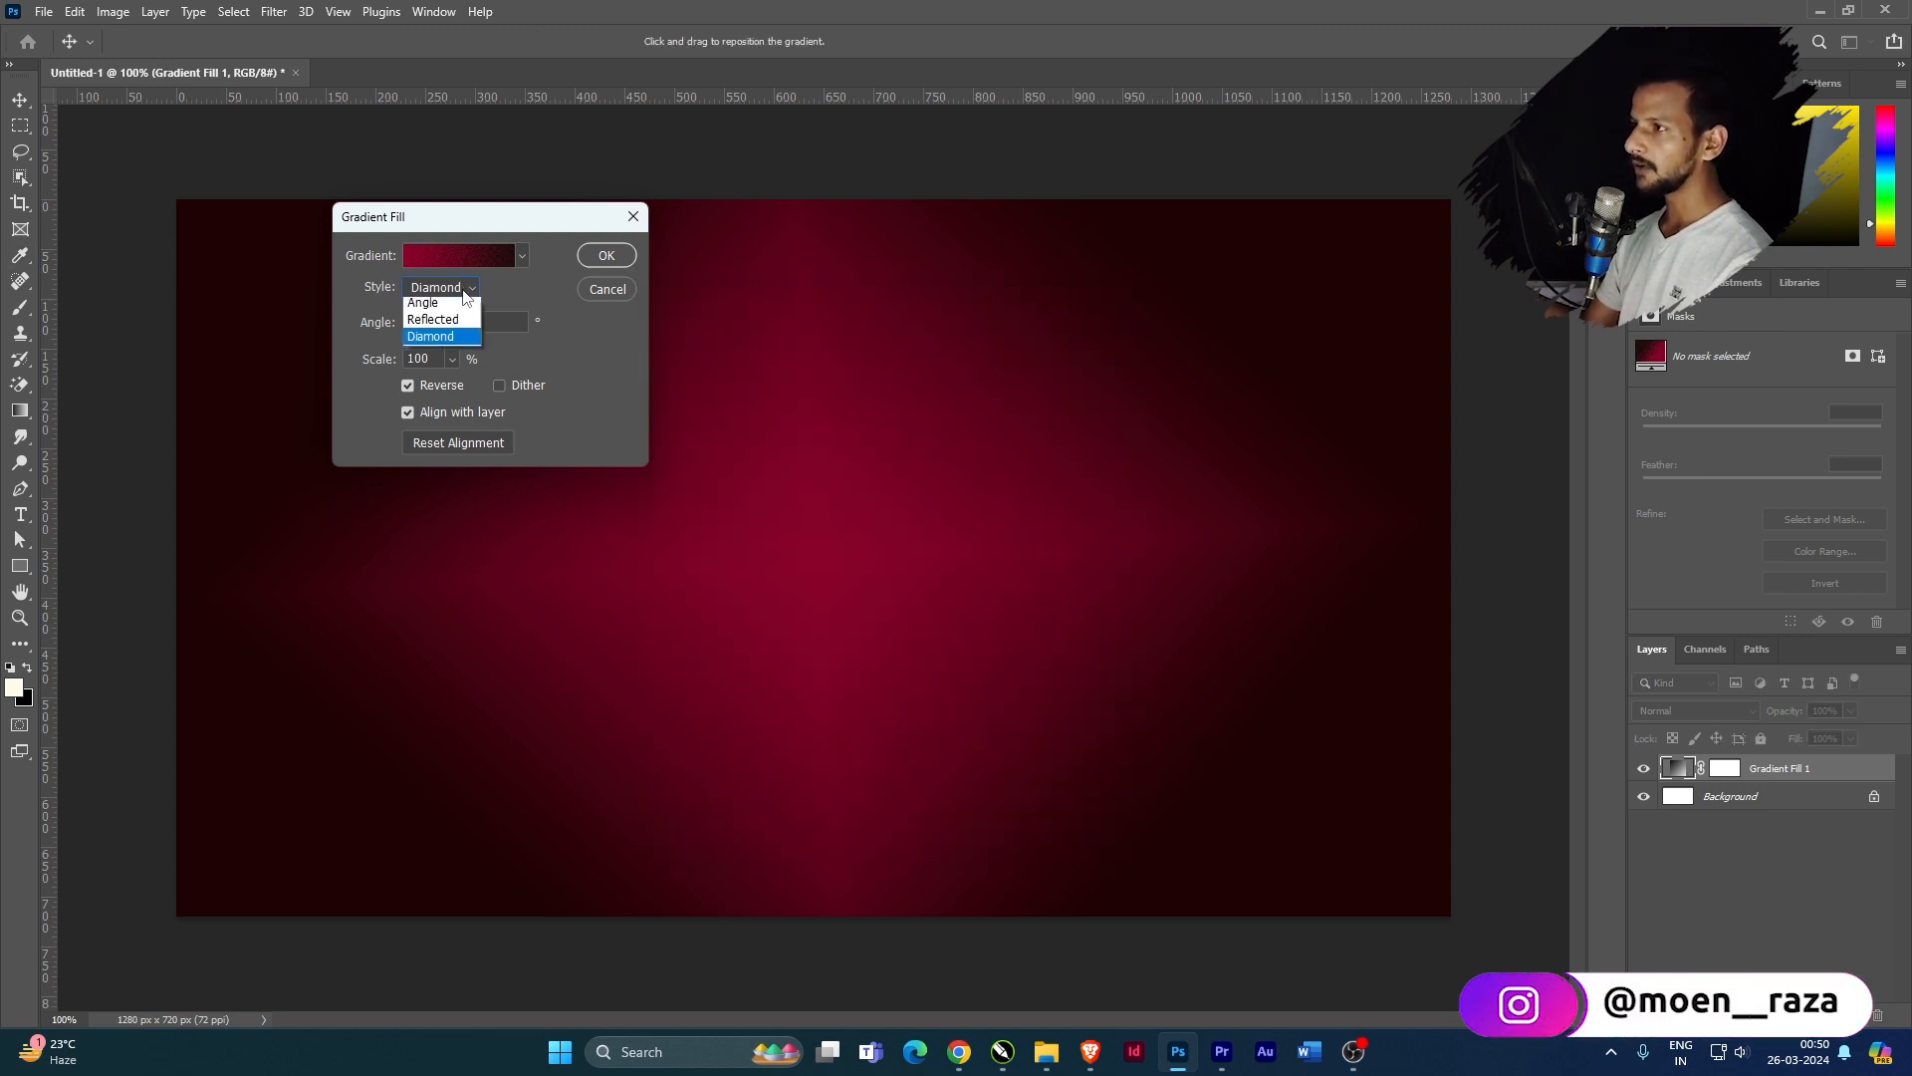
{"action": "left_click", "coordinate": [438, 324]}
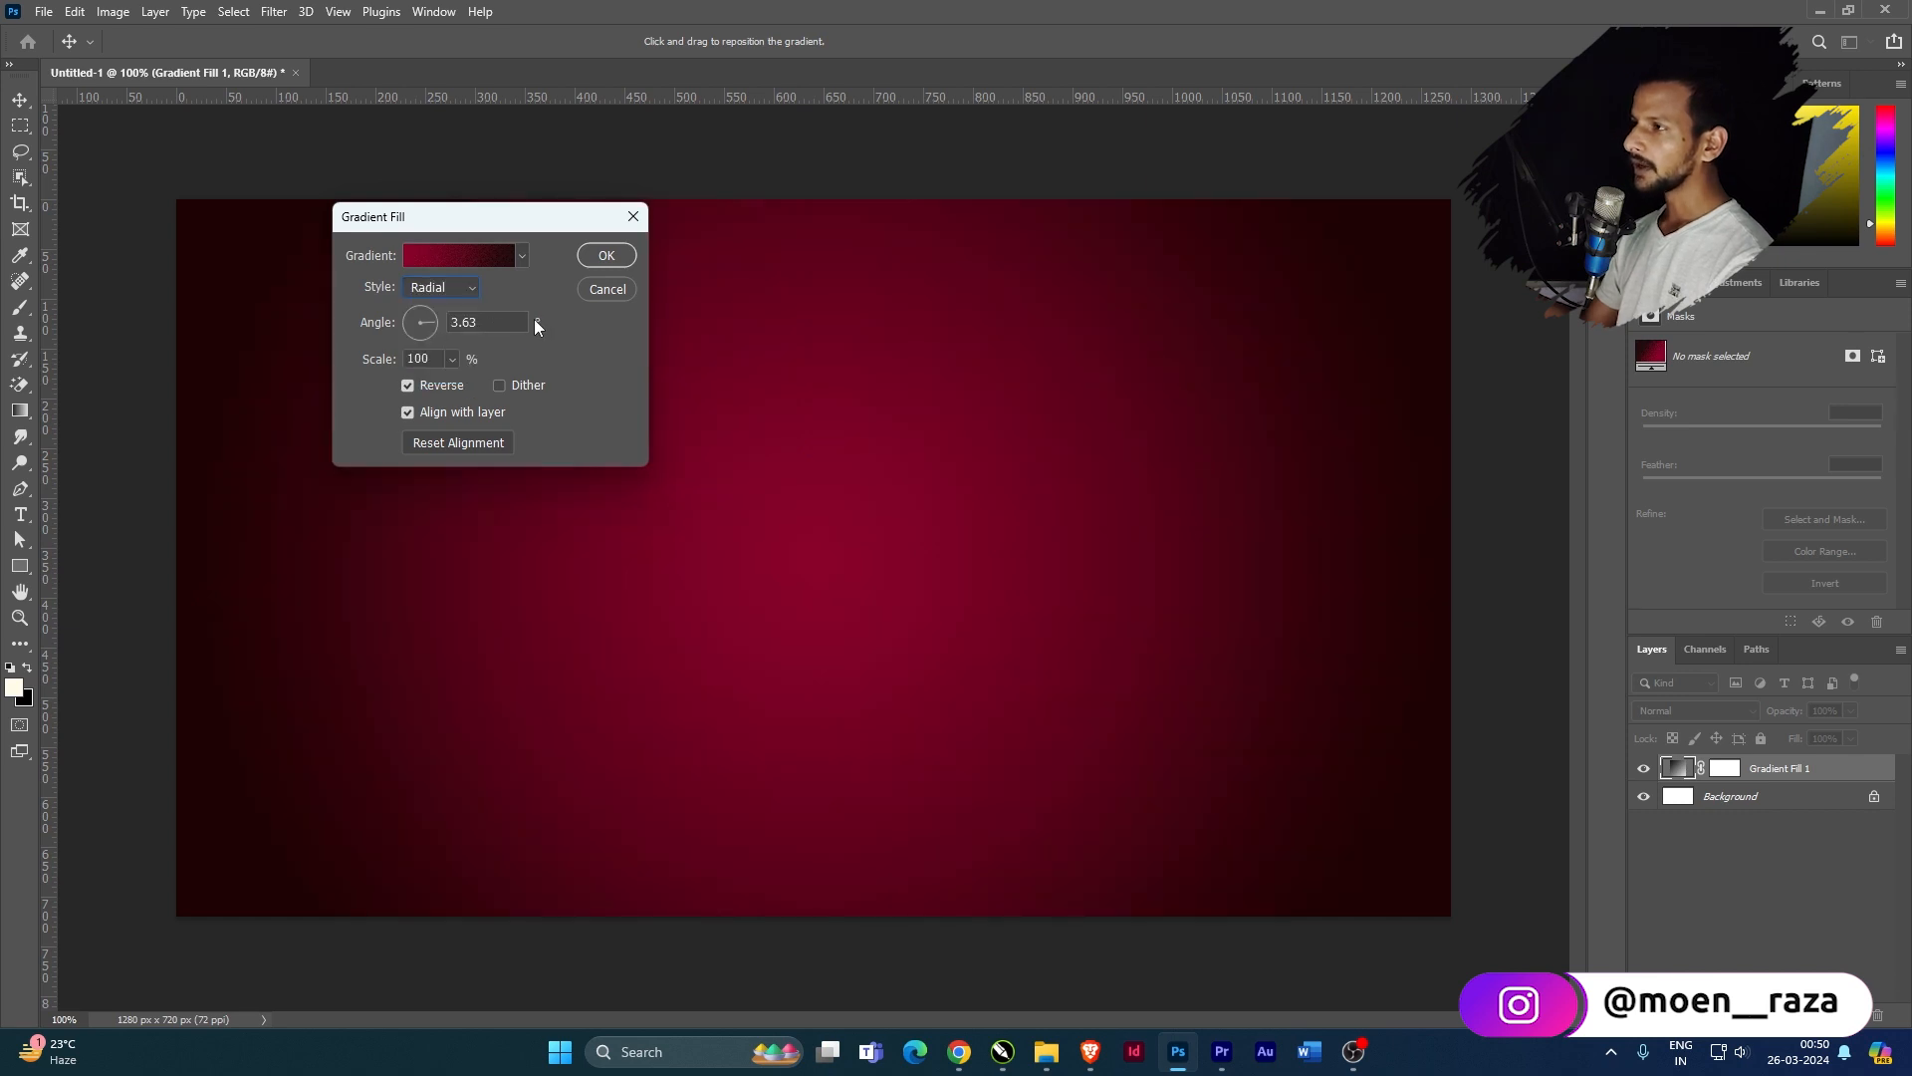
Save the fill's custom gradient as a new preset named Red Gradient and accept the gradient fill
{"action": "left_click", "coordinate": [466, 257]}
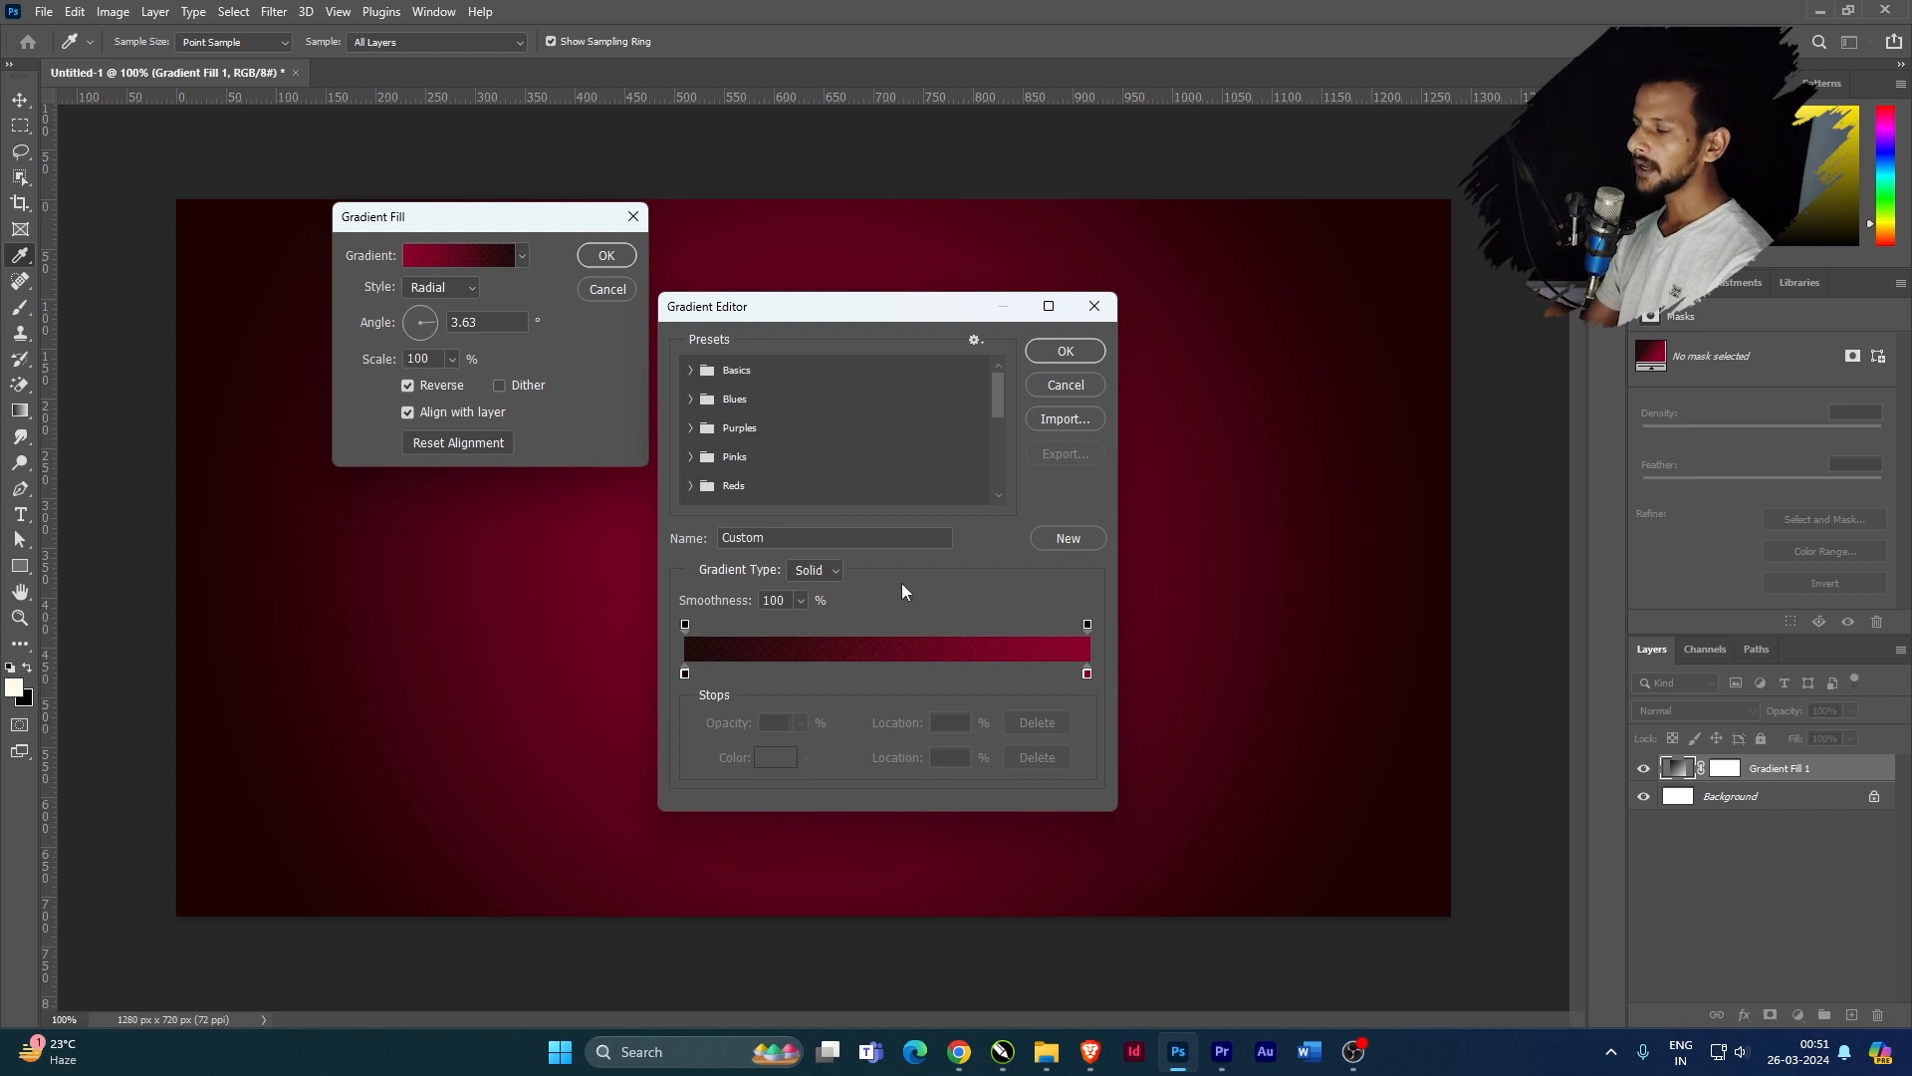
{"action": "double_click", "coordinate": [781, 538]}
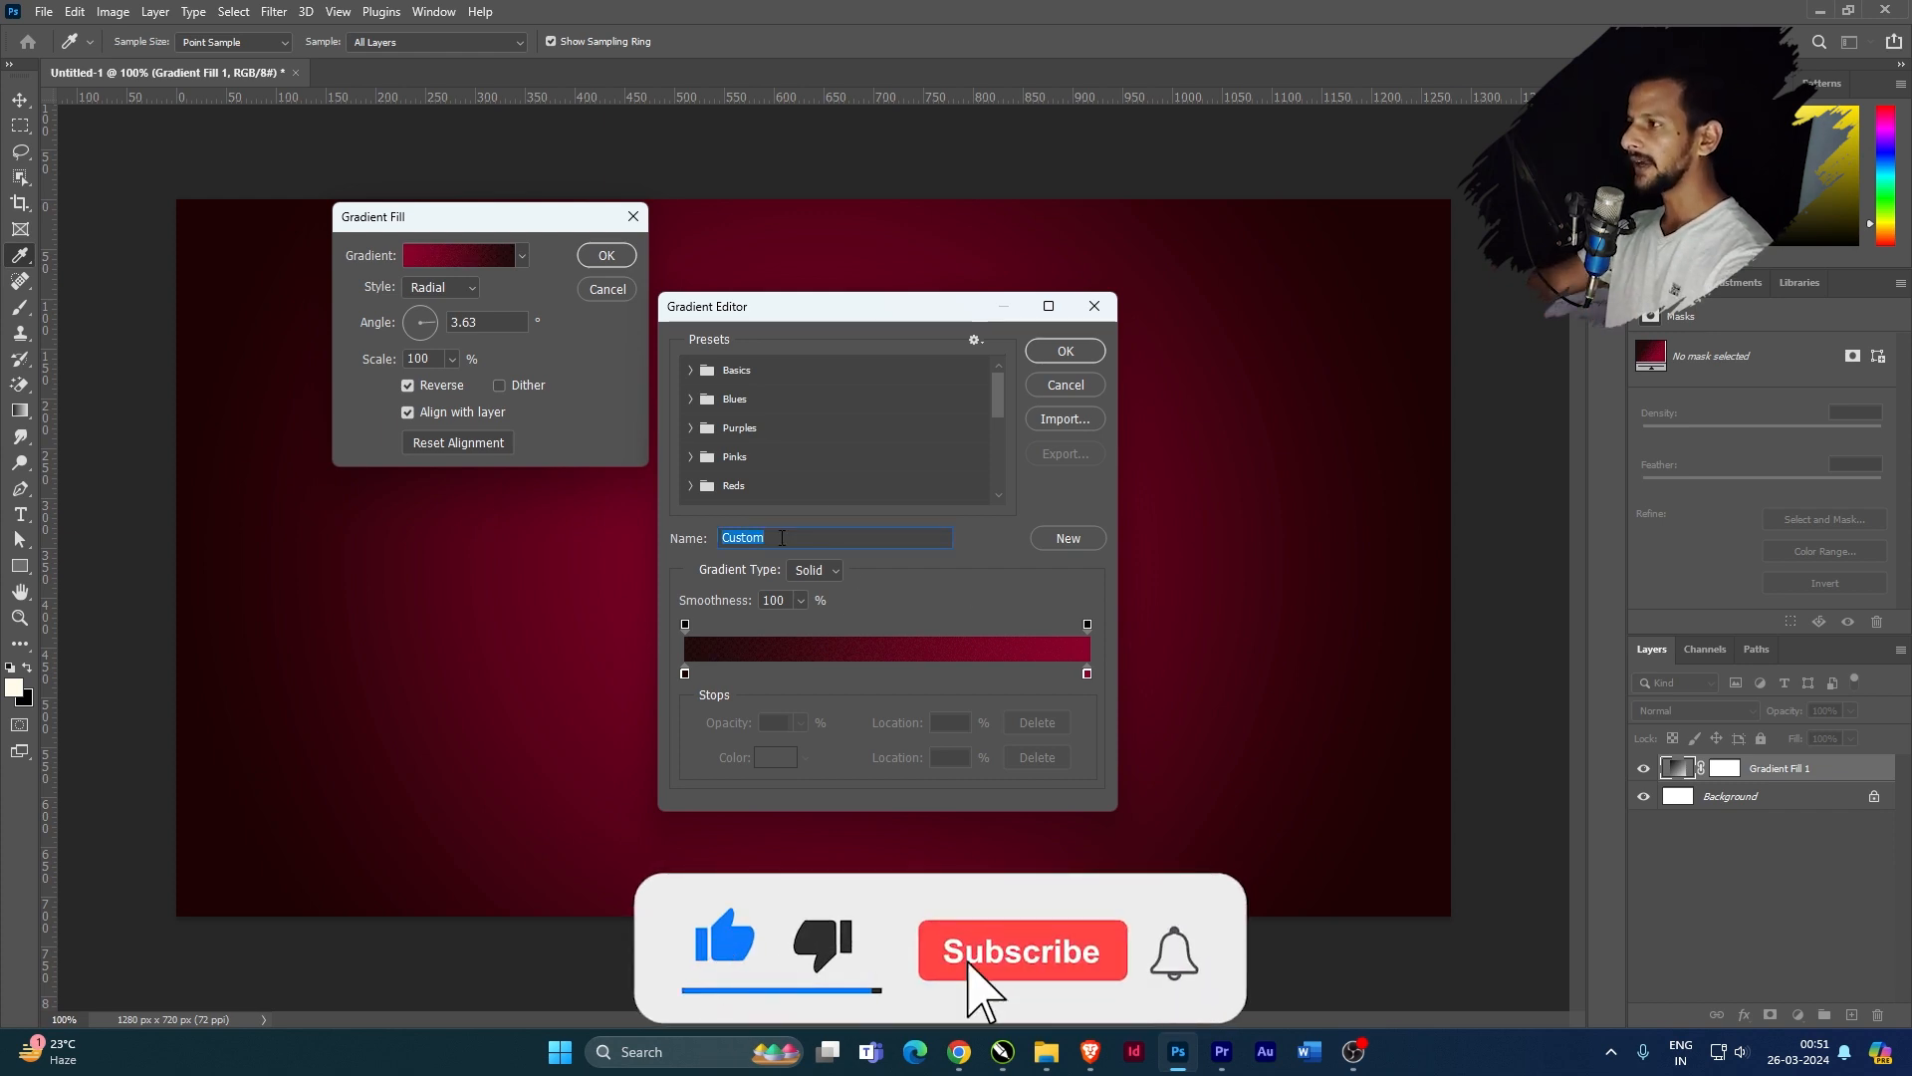
{"action": "type", "text": "rE"}
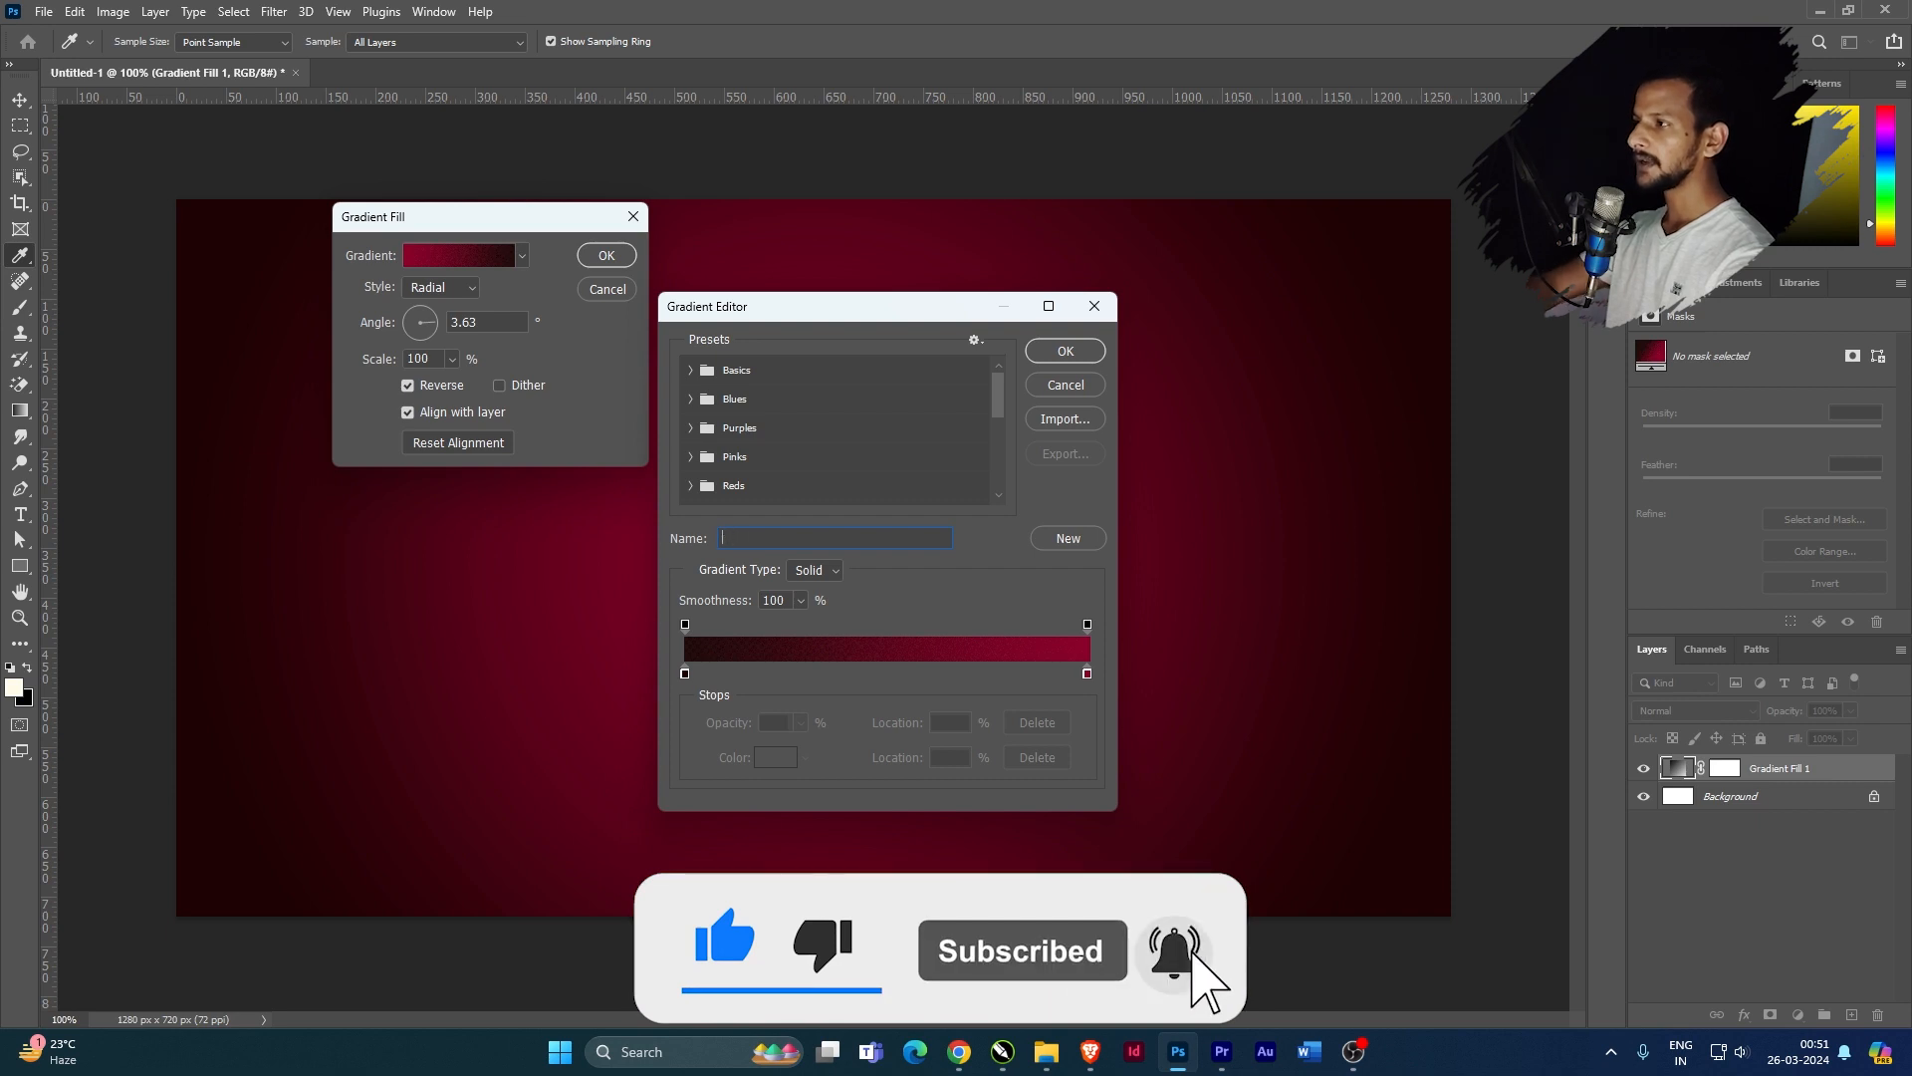
{"action": "key", "text": "BackSpace"}
{"action": "key", "text": "BackSpace"}
{"action": "type", "text": "Re"}
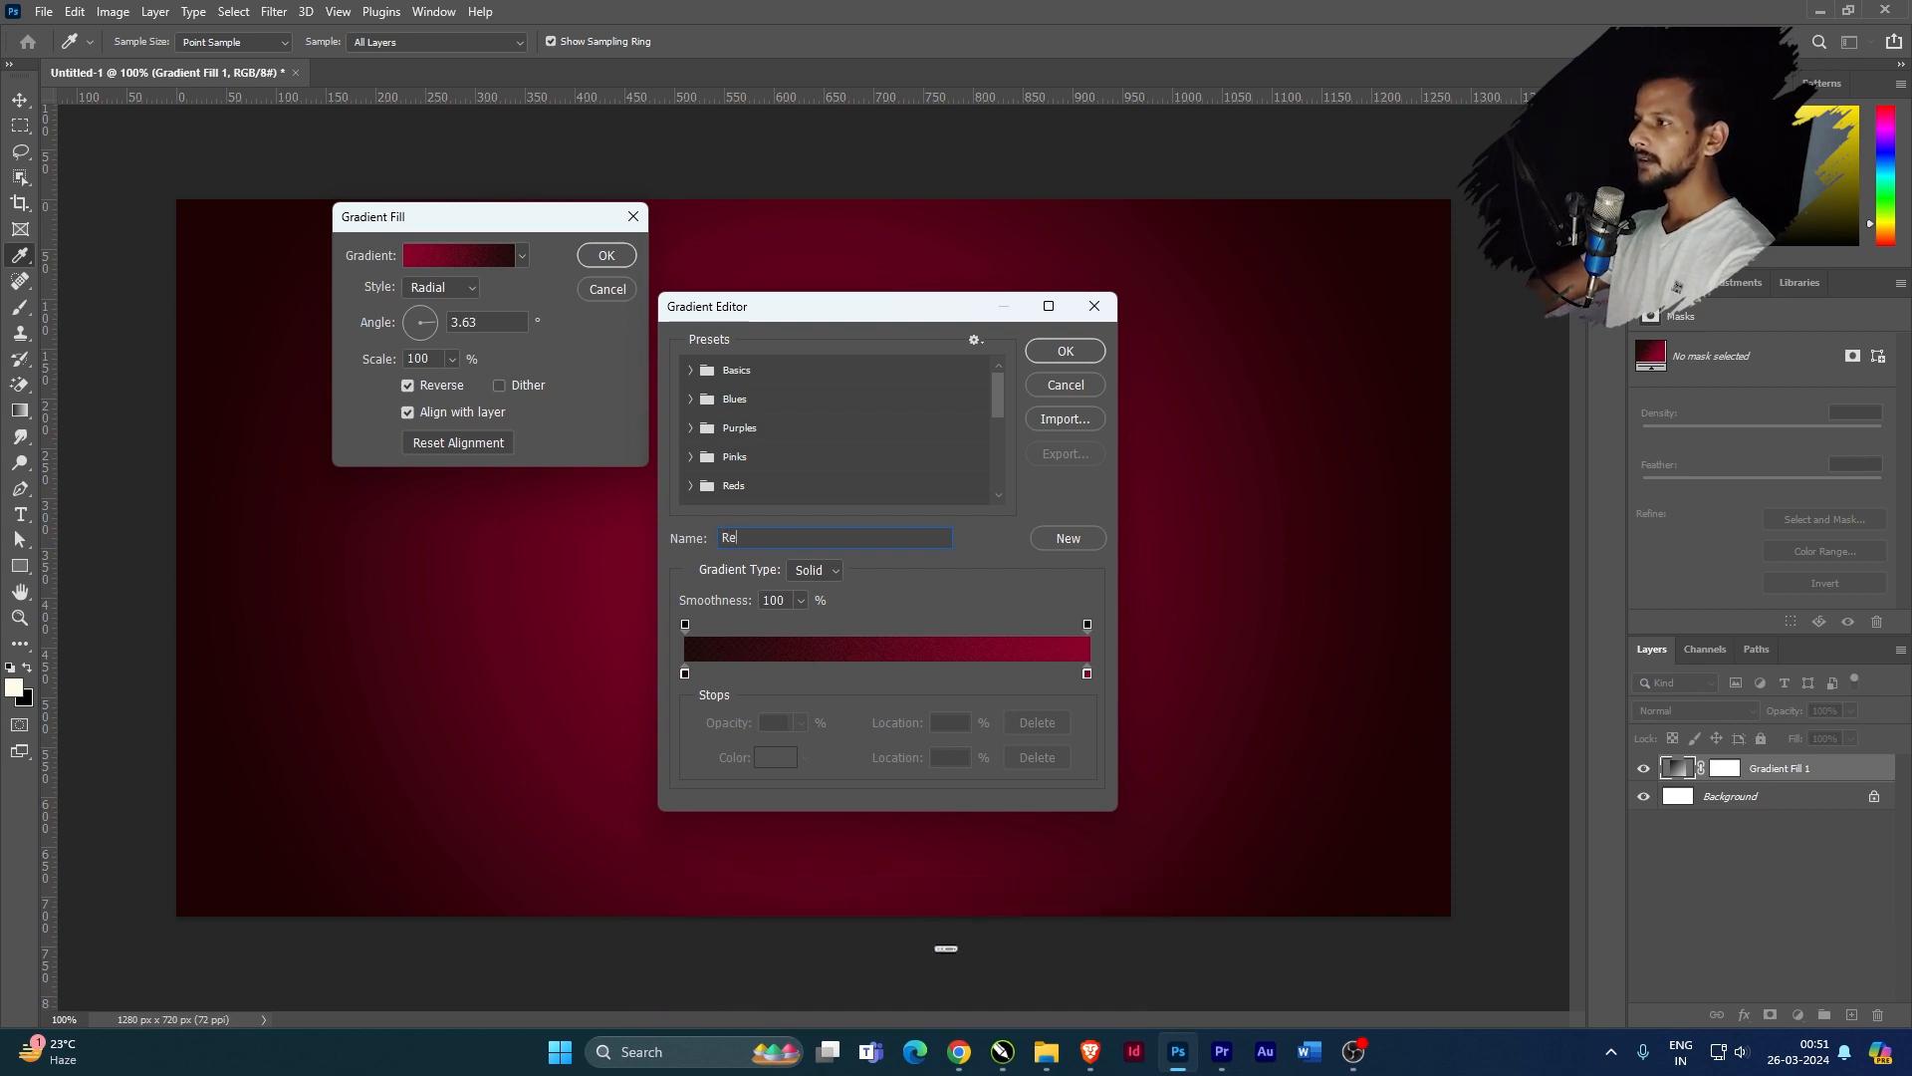
{"action": "type", "text": "d Gradie"}
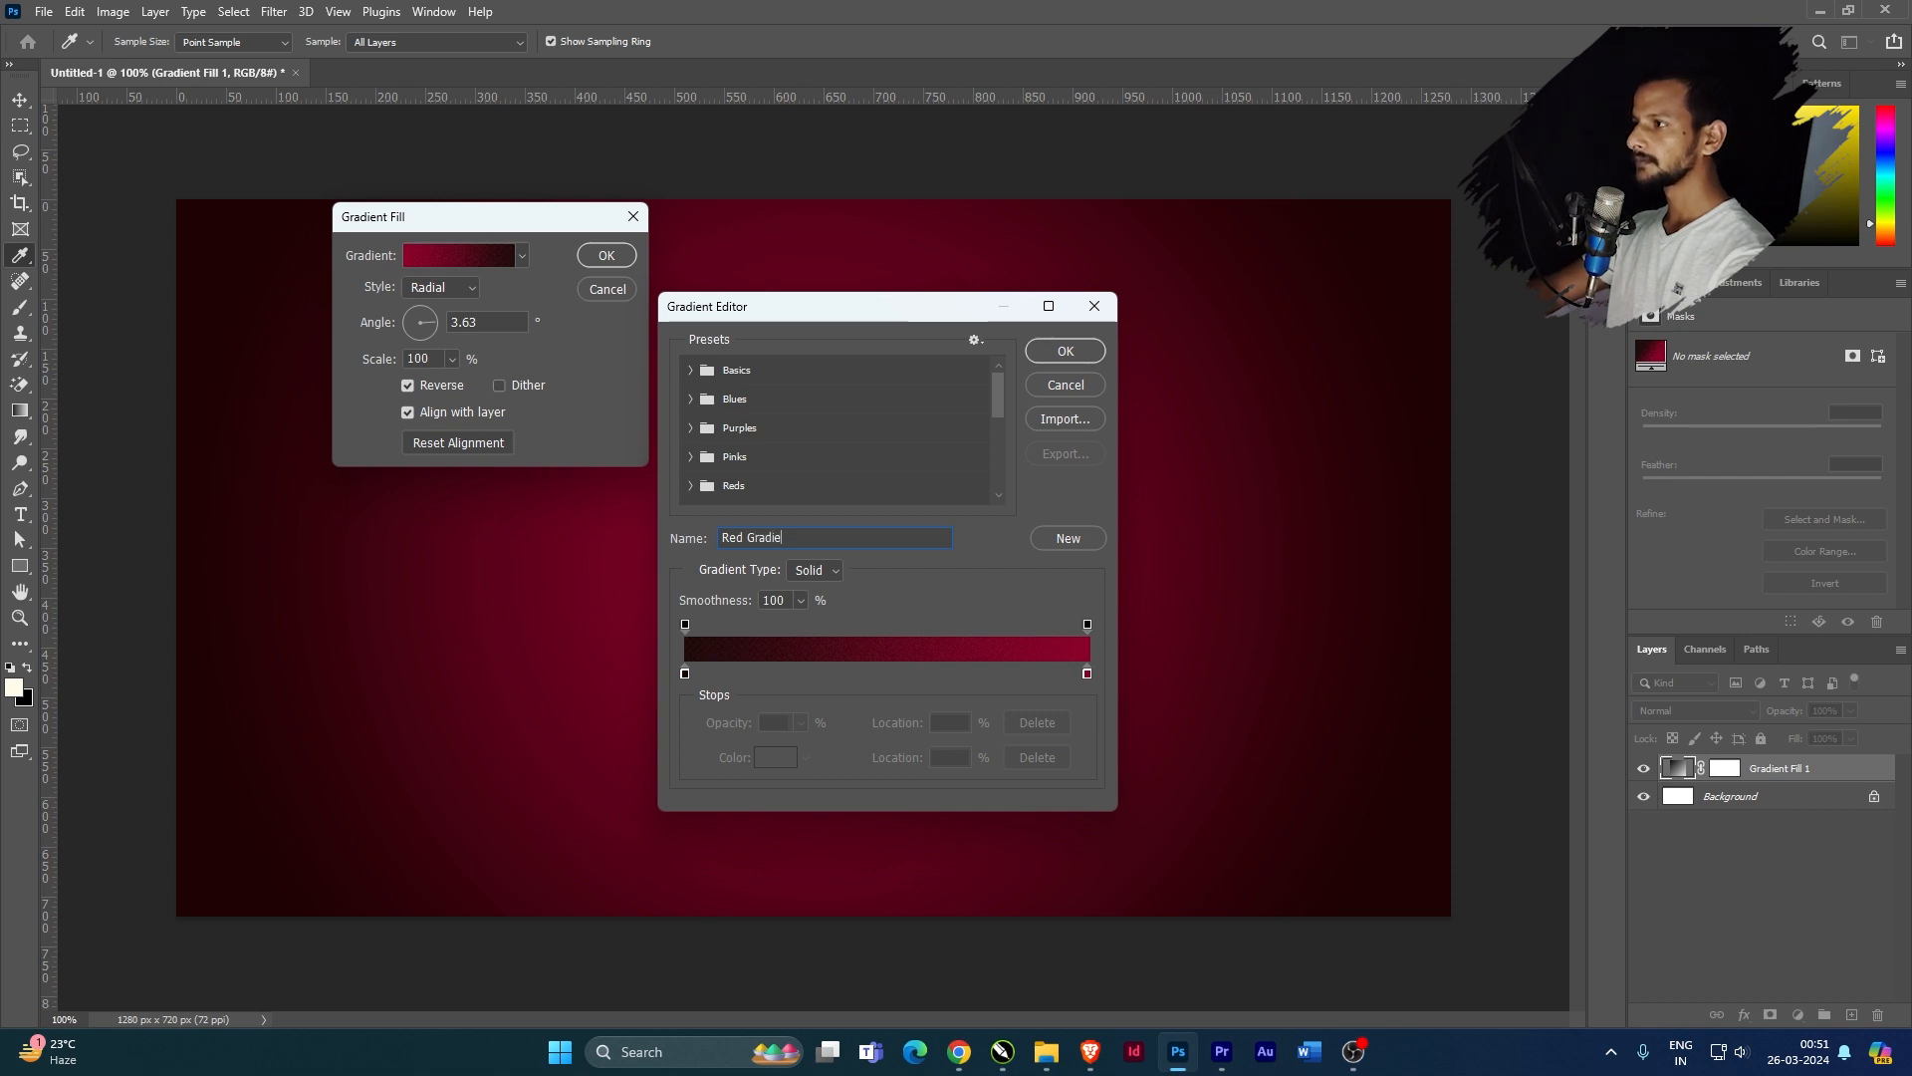
{"action": "type", "text": "nt"}
{"action": "key", "text": "BackSpace"}
{"action": "type", "text": "nt"}
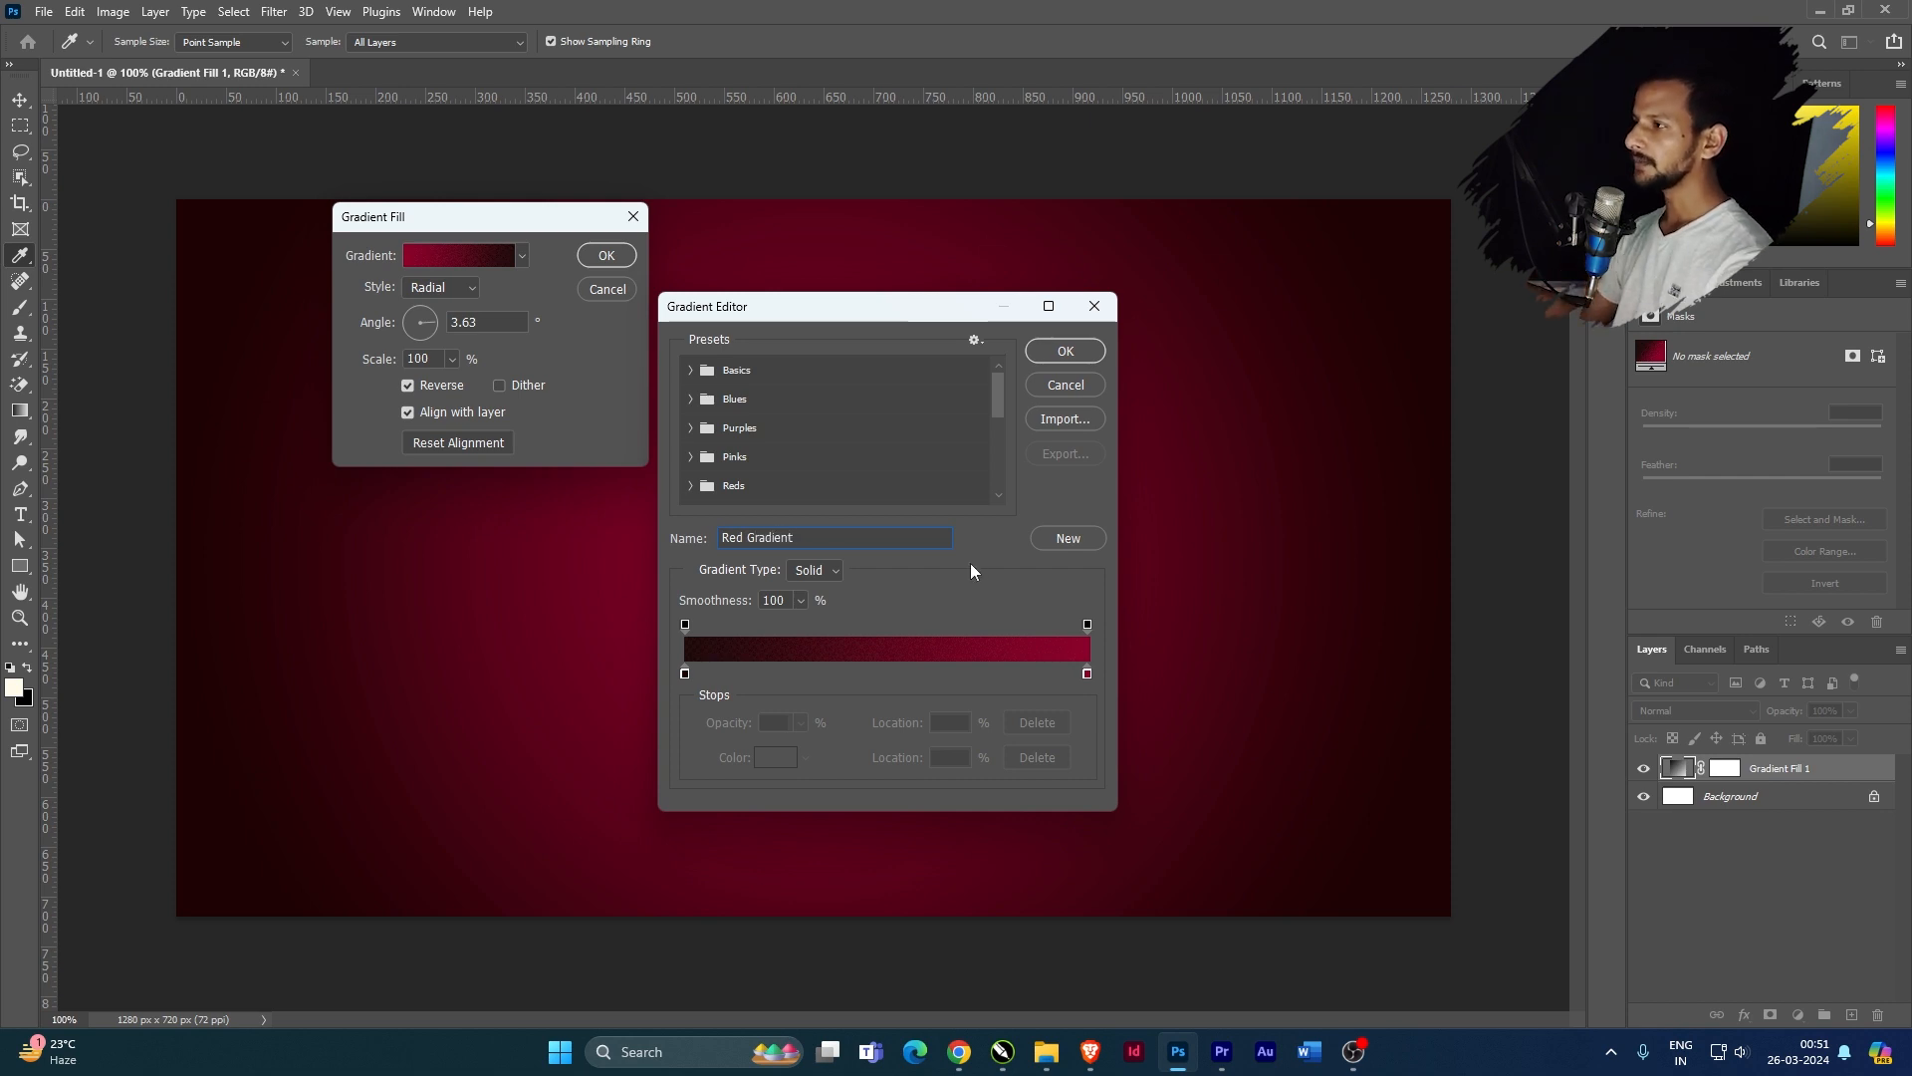
{"action": "left_click", "coordinate": [1072, 538]}
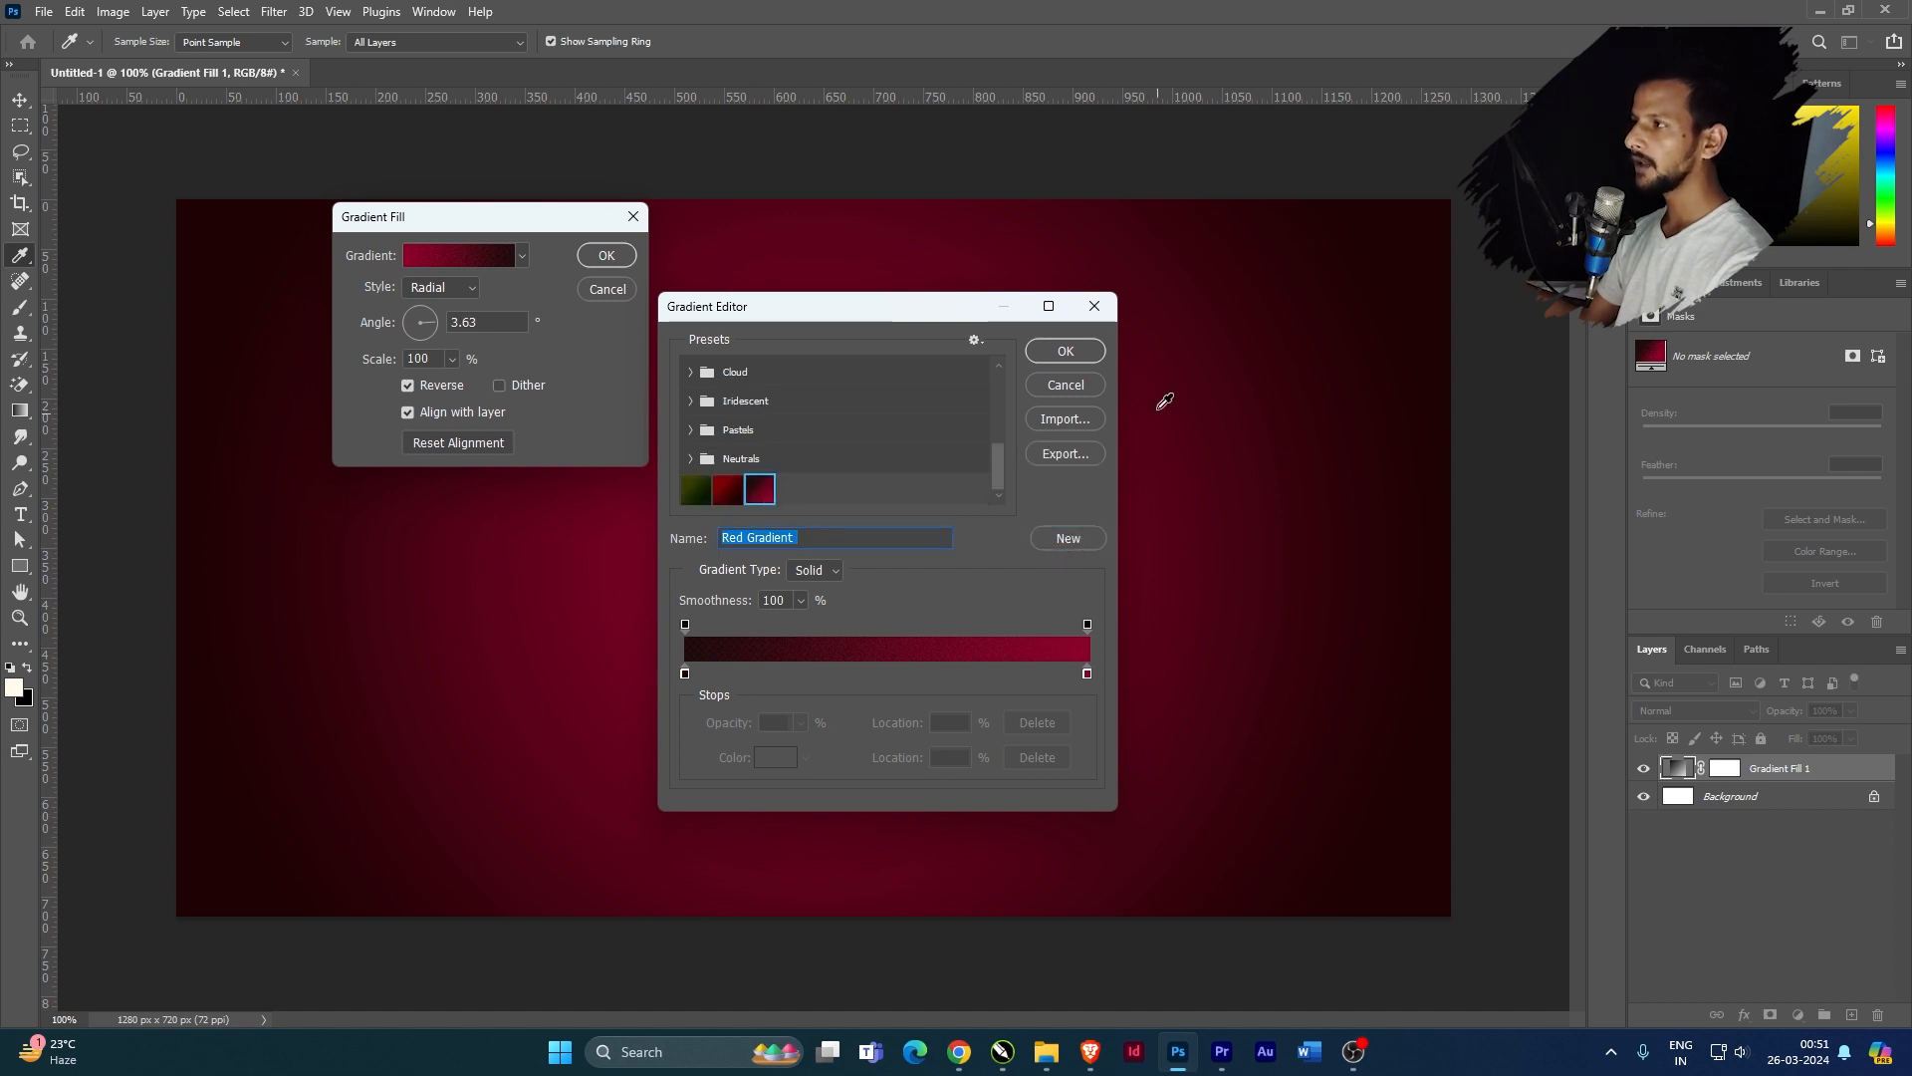
{"action": "left_click", "coordinate": [1061, 353]}
{"action": "left_click", "coordinate": [609, 257]}
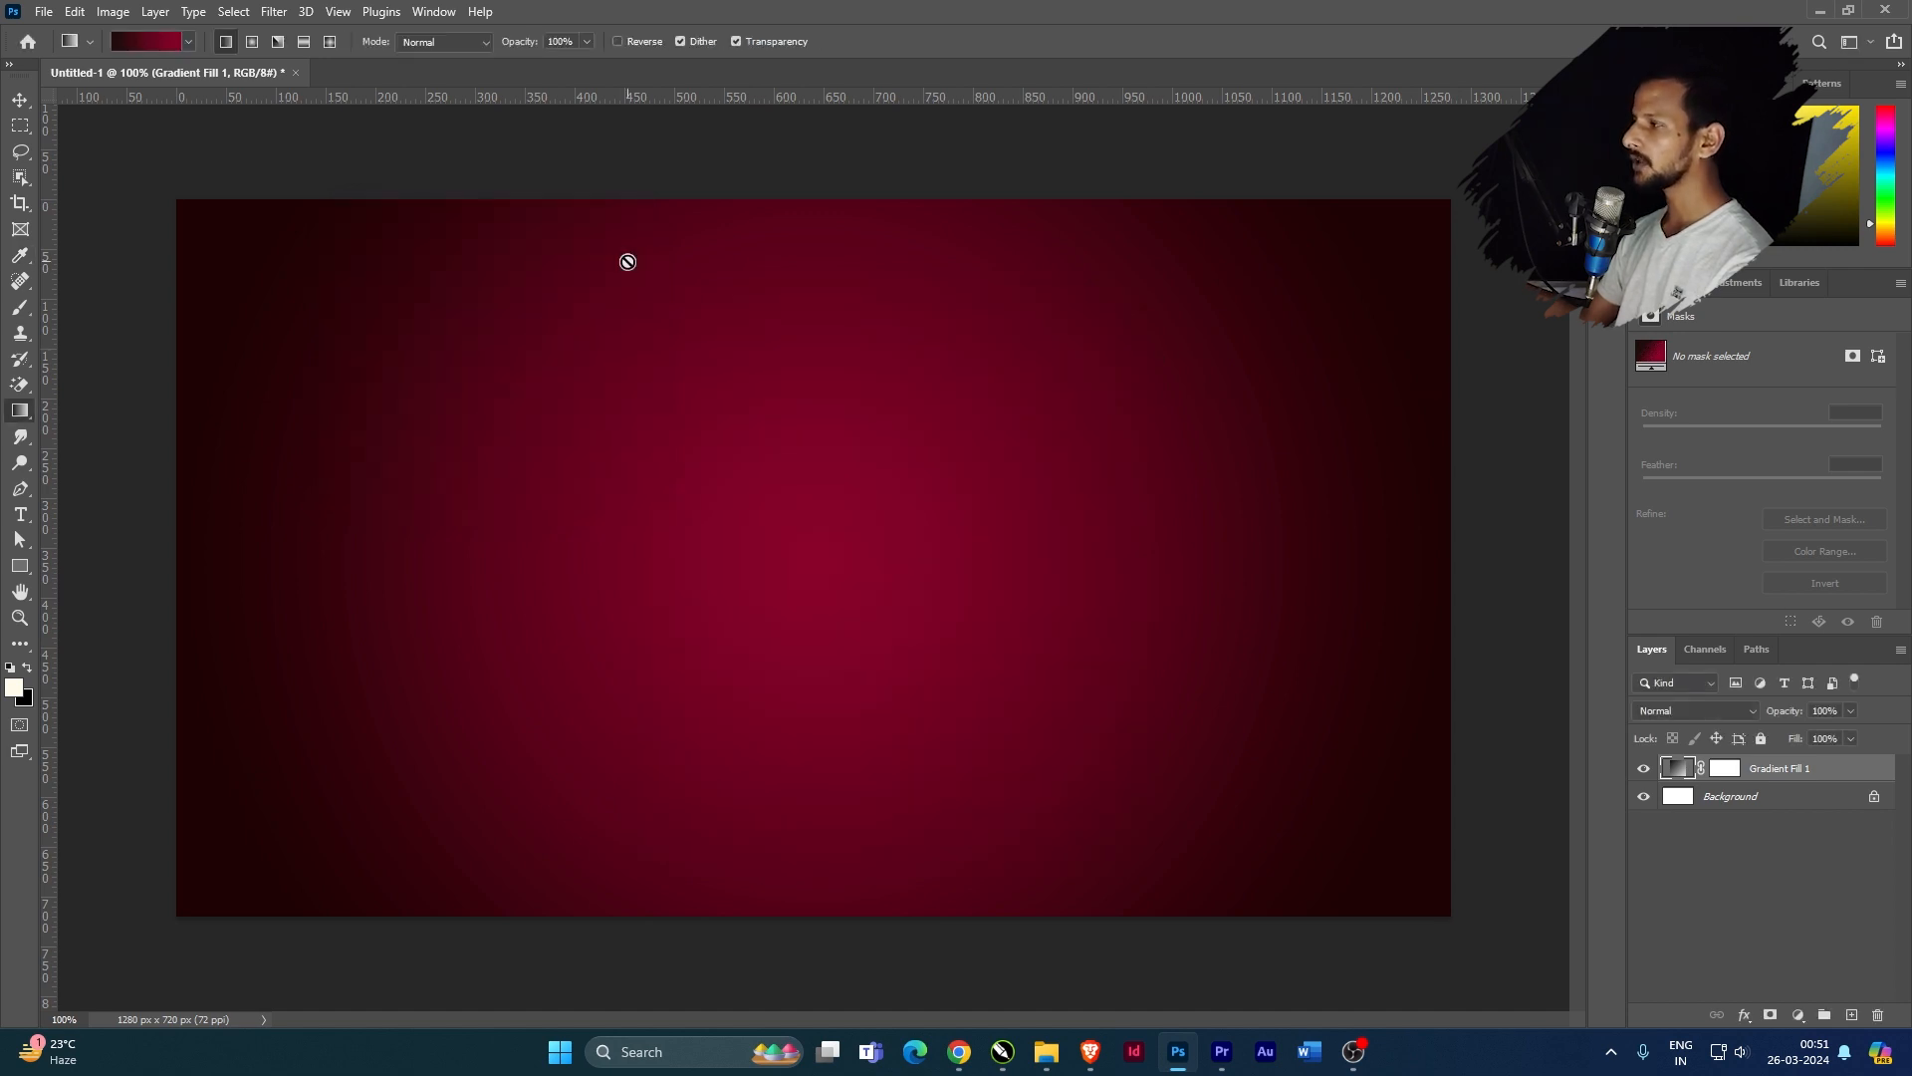
Delete the gradient fill layer and add a new Gradient fill layer above the background
{"action": "key", "text": "Delete"}
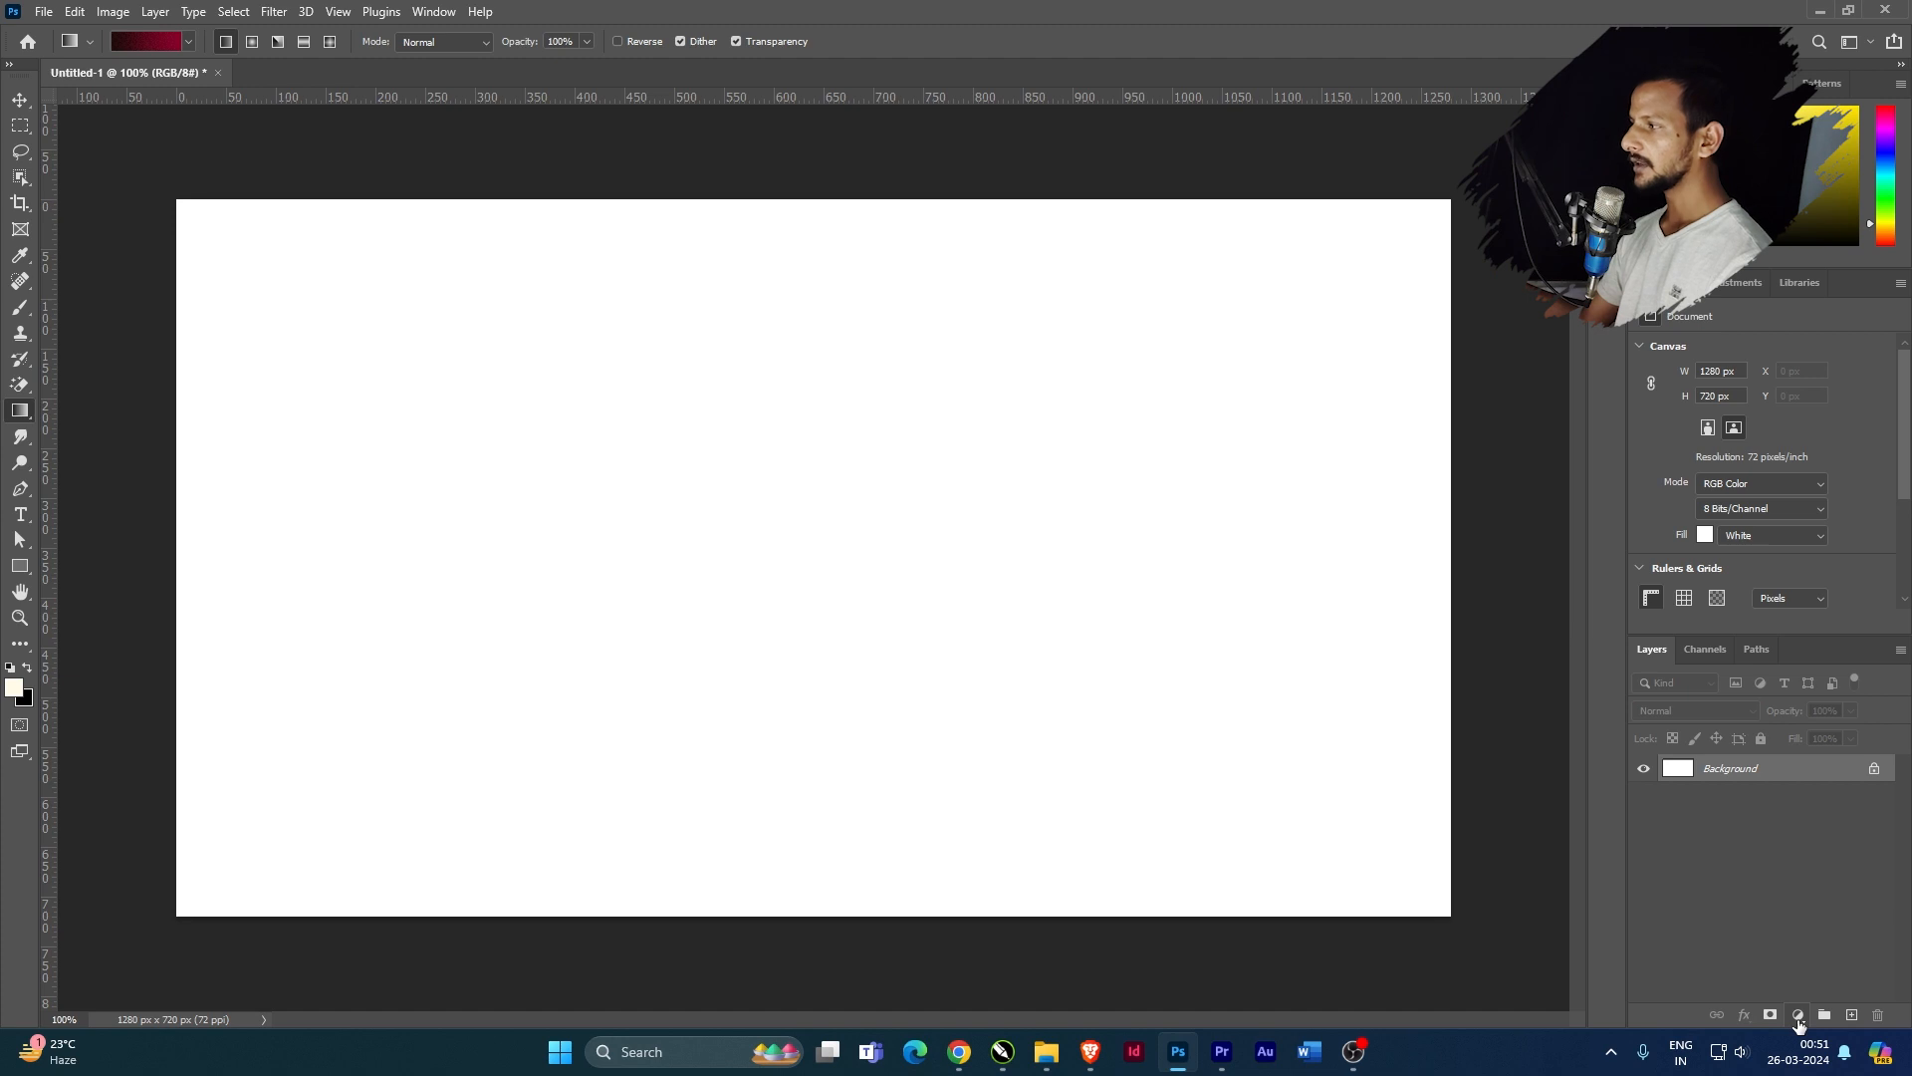
{"action": "left_click", "coordinate": [1798, 1016]}
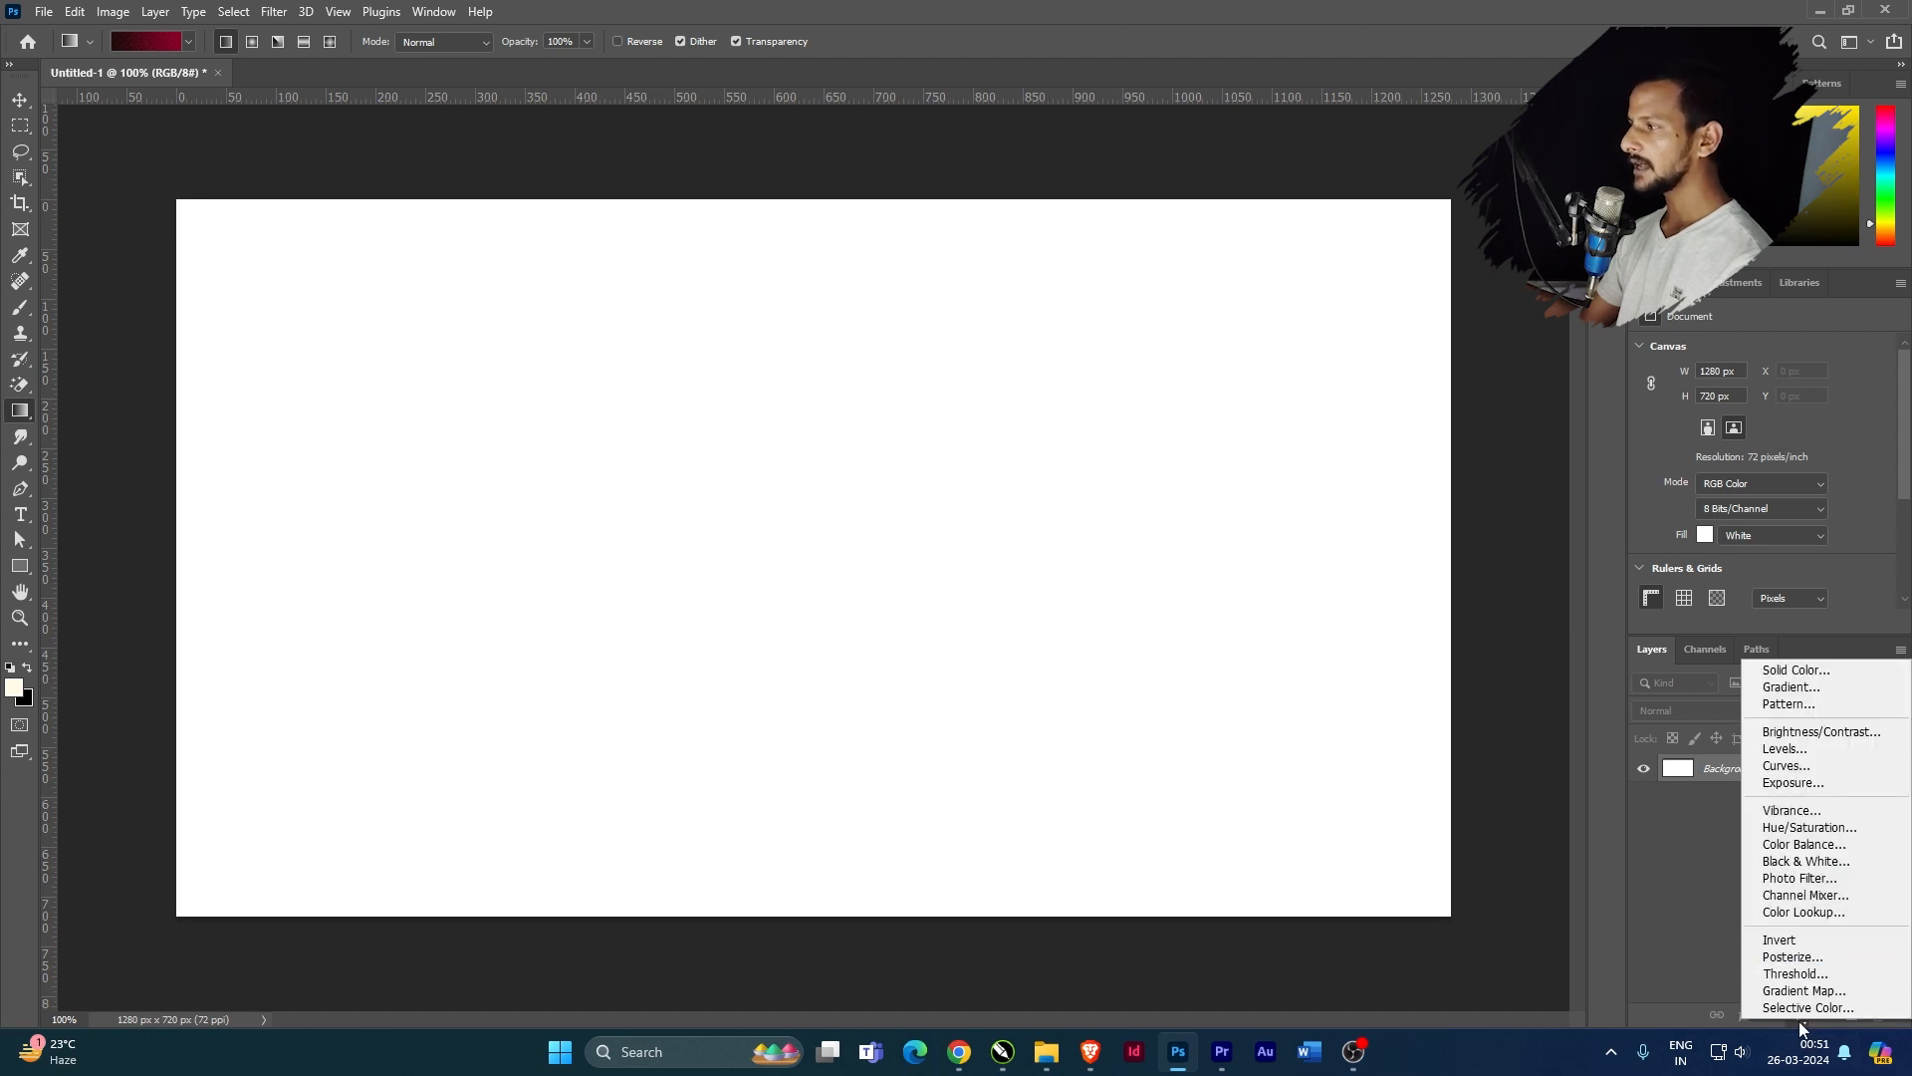
{"action": "left_click", "coordinate": [1798, 689]}
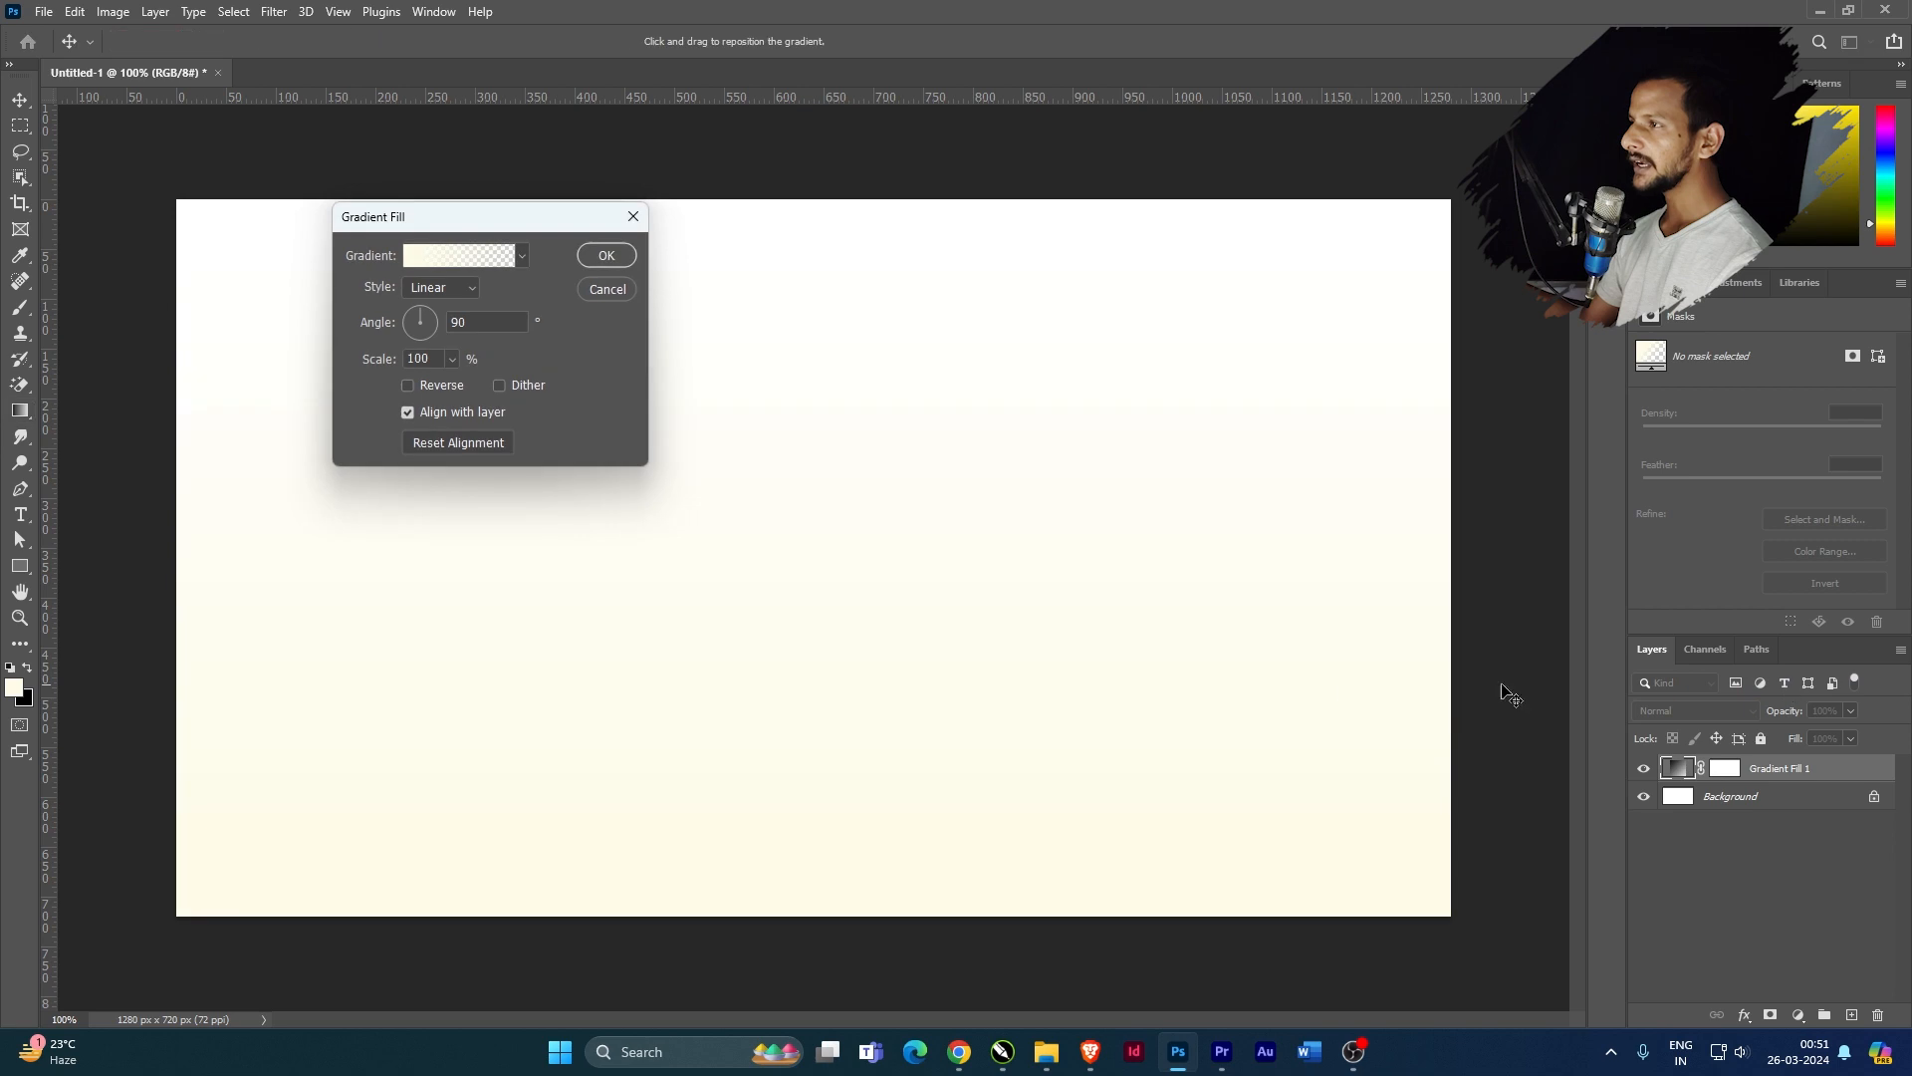
Apply the saved Red Gradient preset to the new fill layer and change its style to Radial
{"action": "left_click", "coordinate": [449, 261]}
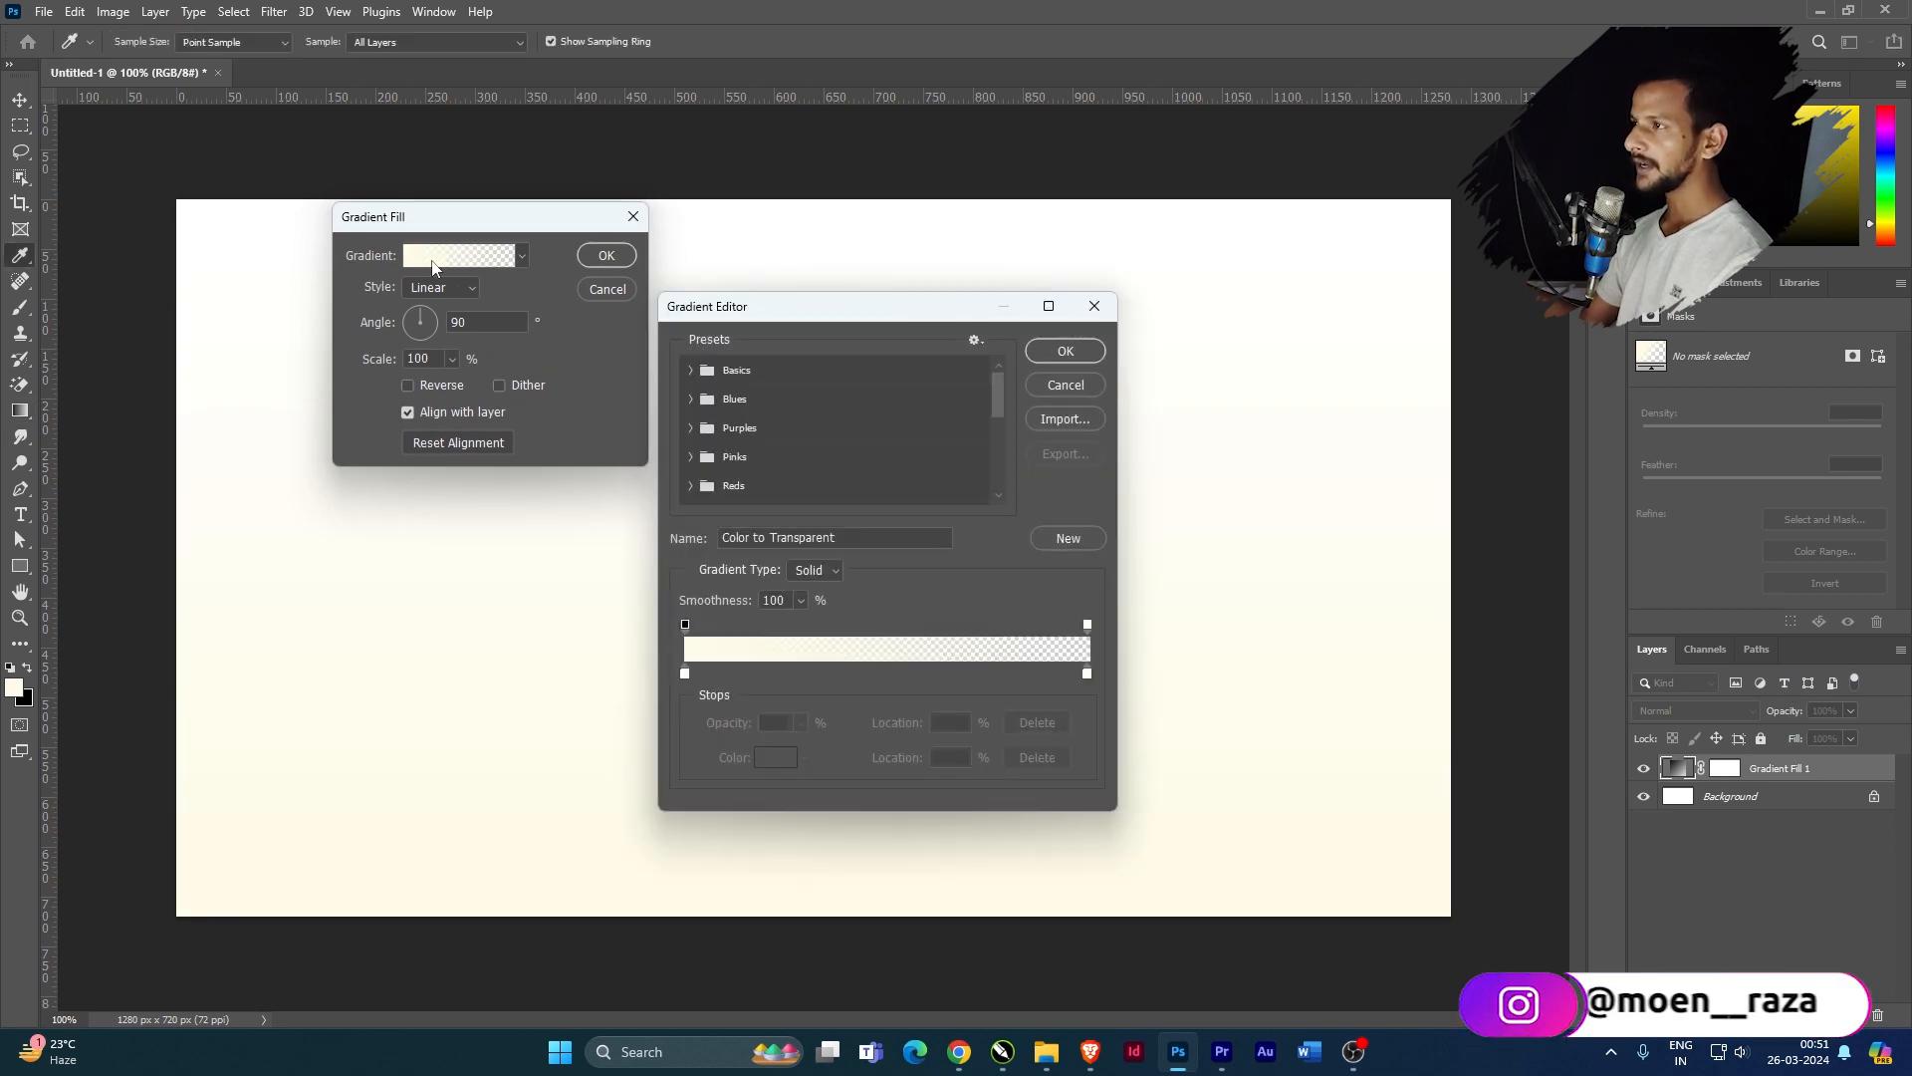
{"action": "scroll", "coordinate": [810, 471], "scroll_direction": "down", "scroll_amount": 5}
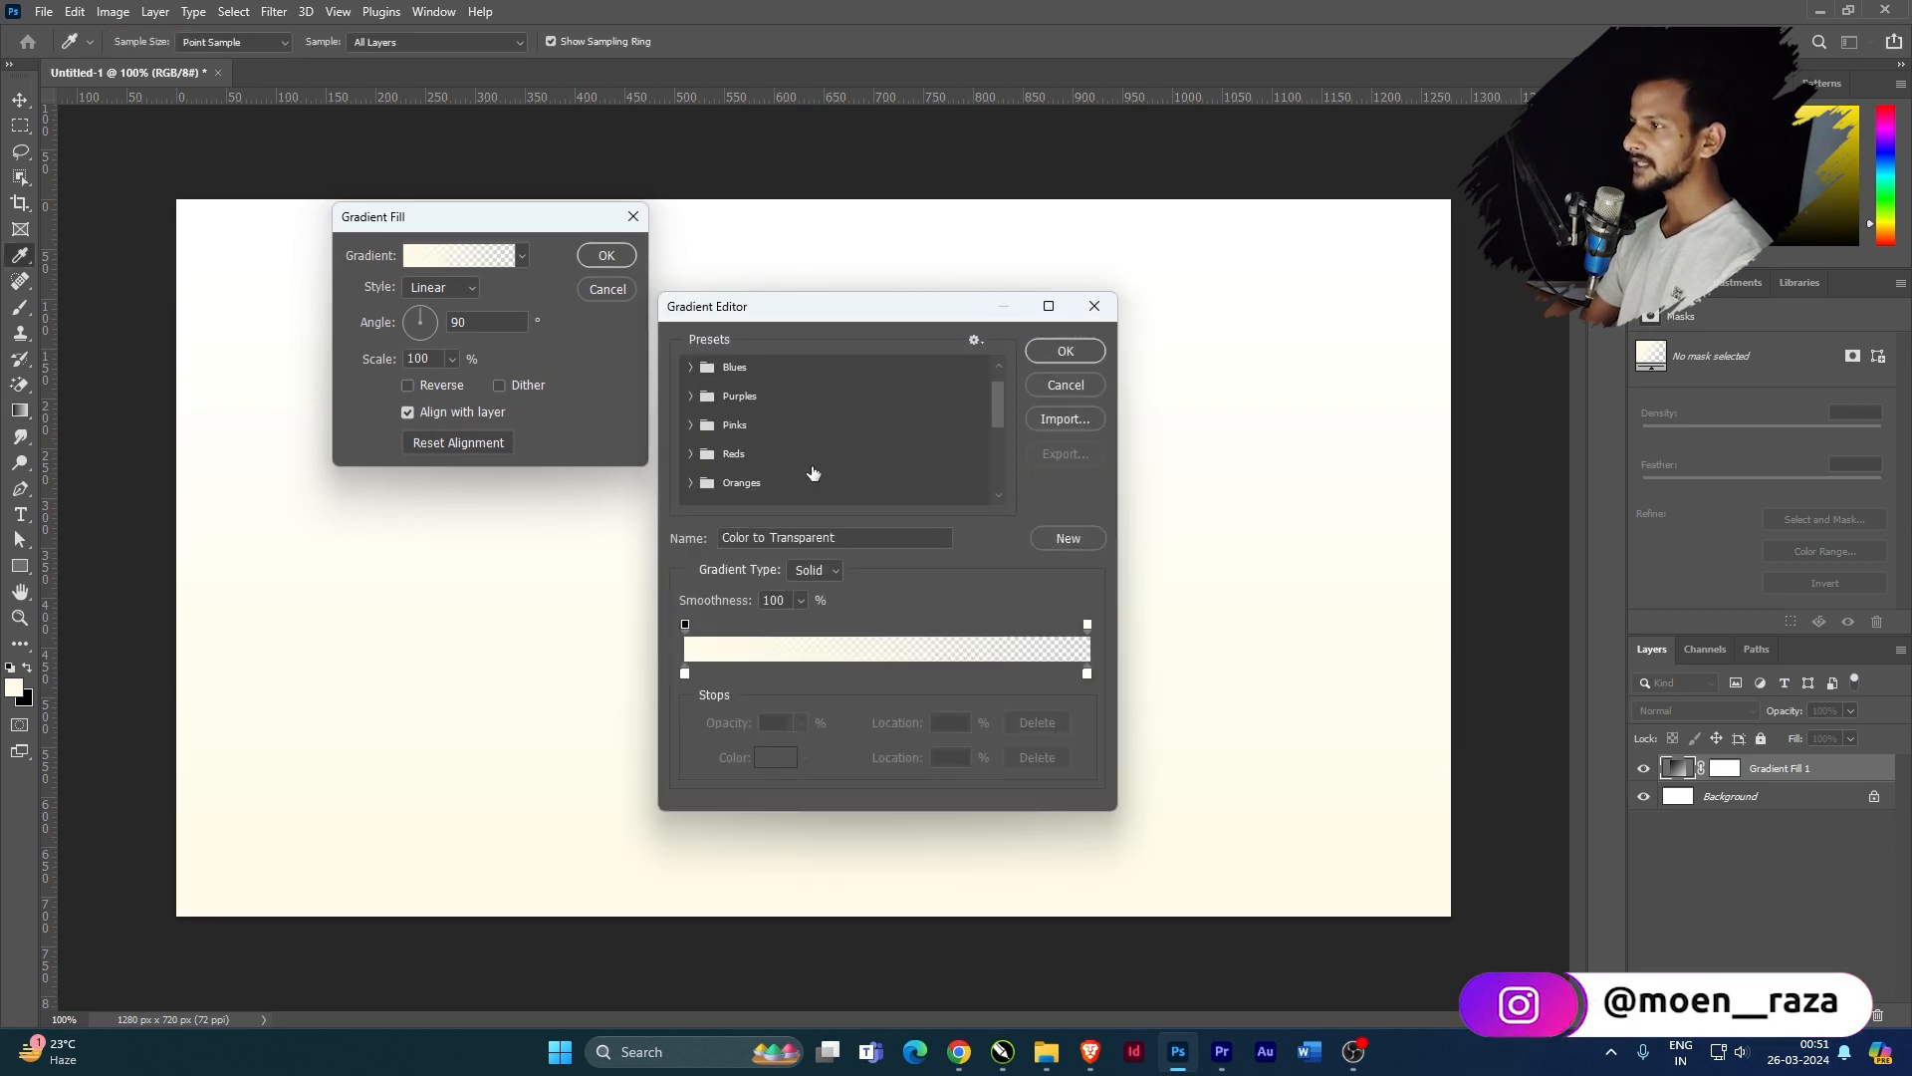
{"action": "scroll", "coordinate": [813, 473], "scroll_direction": "down", "scroll_amount": 2}
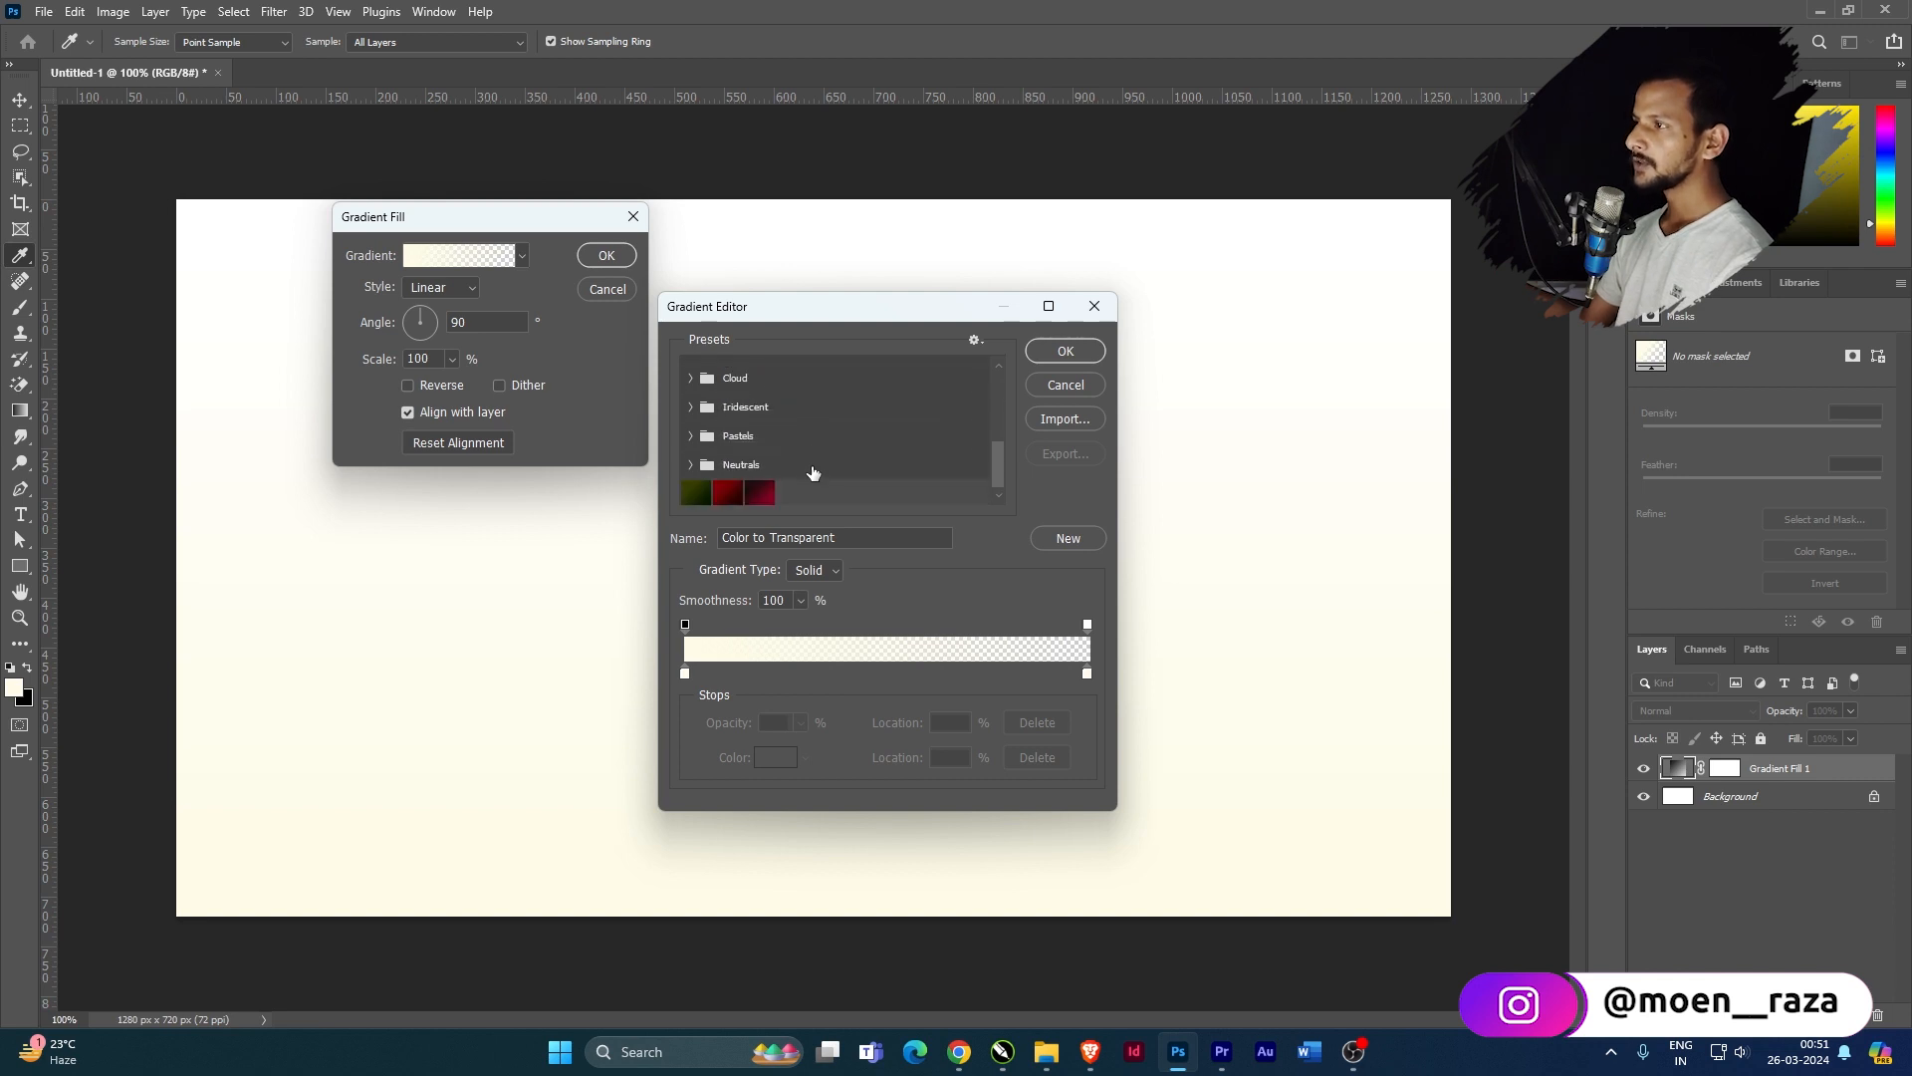
{"action": "scroll", "coordinate": [809, 488], "scroll_direction": "down", "scroll_amount": 1}
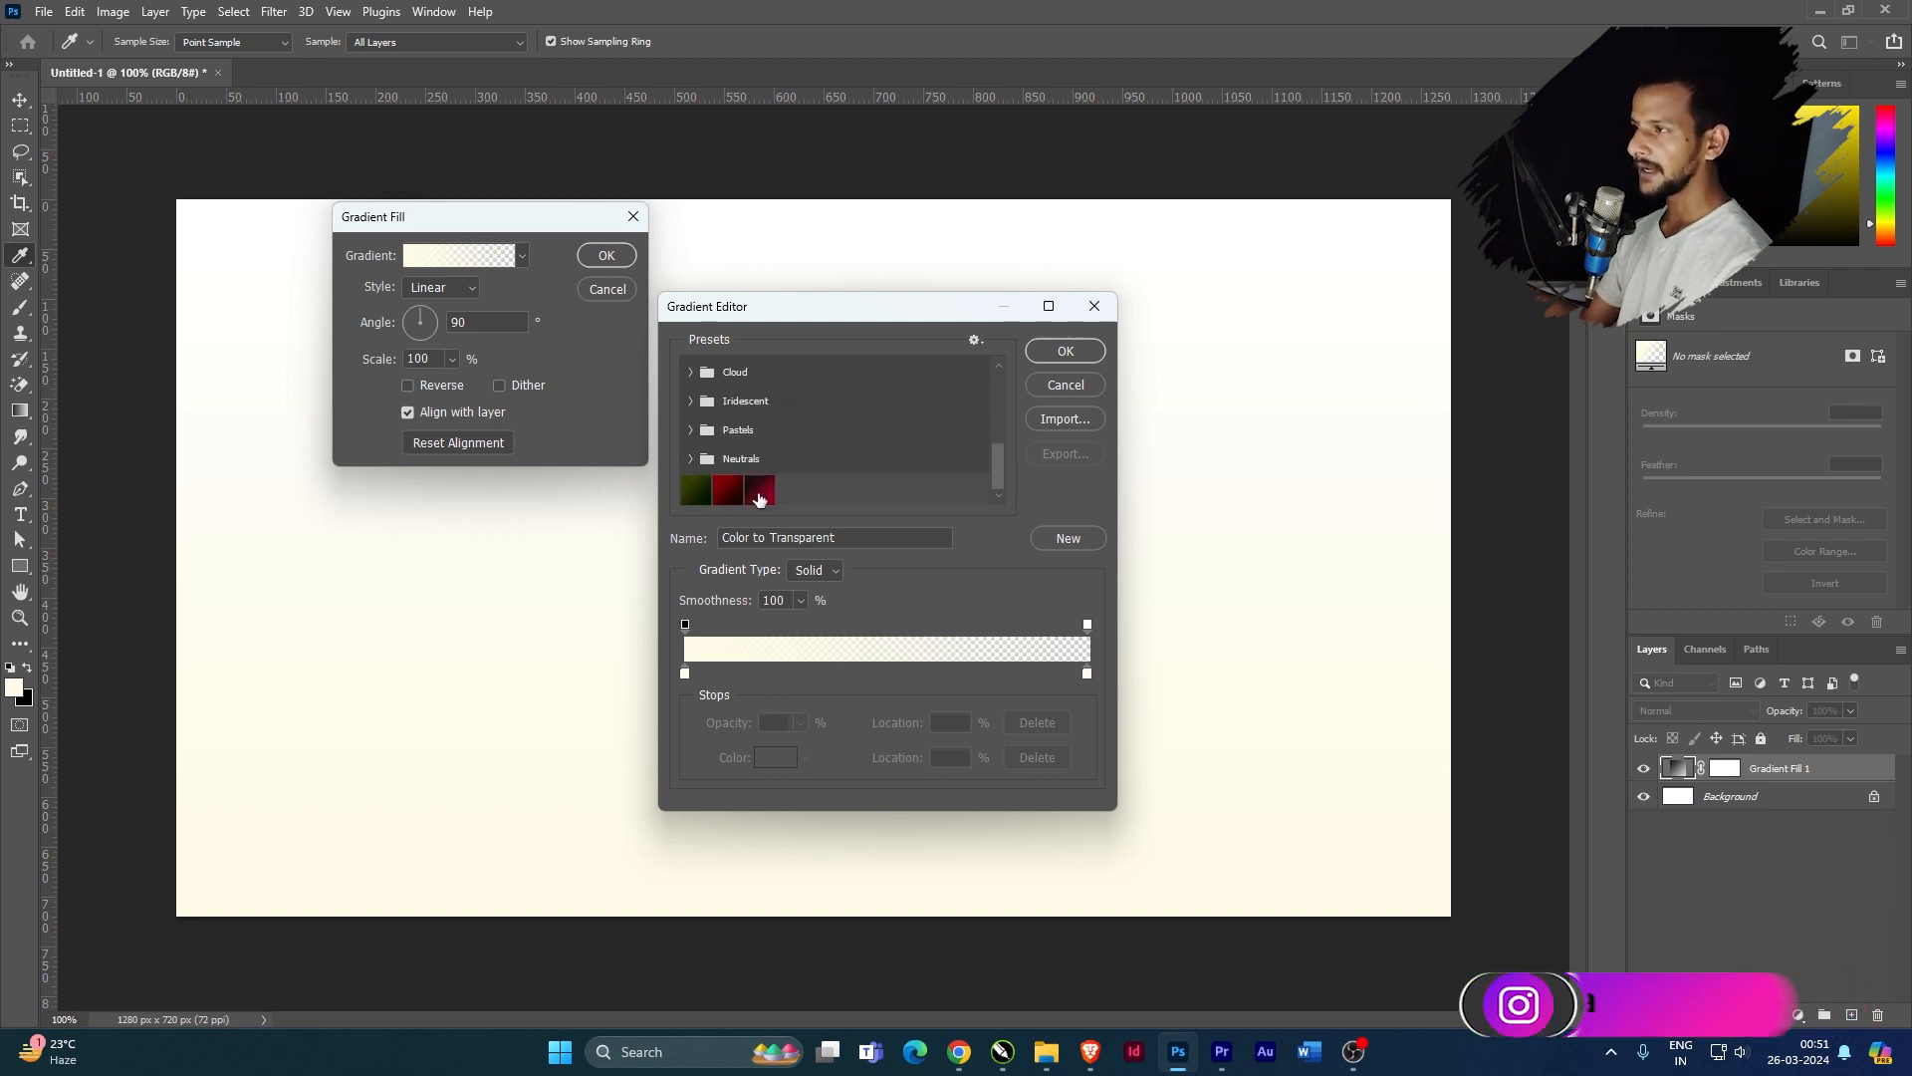
{"action": "left_click", "coordinate": [760, 492]}
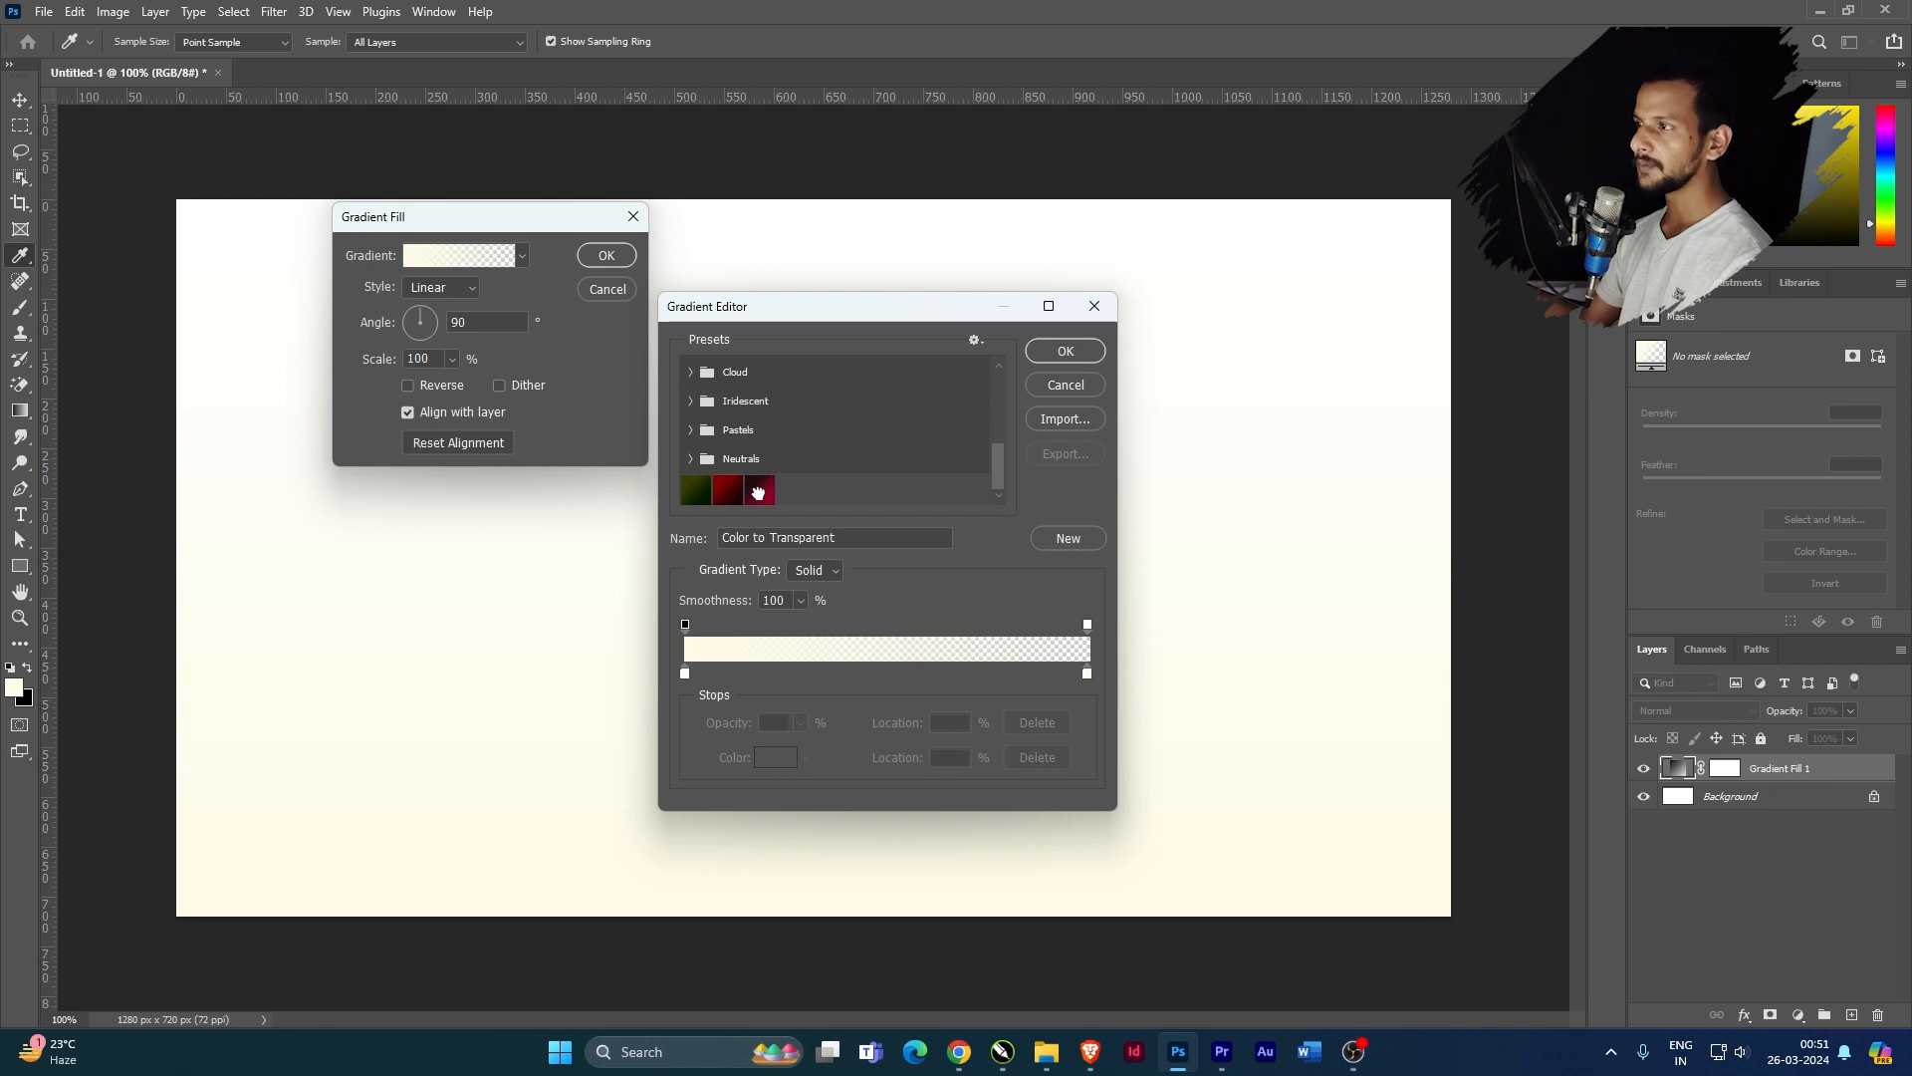
{"action": "left_click", "coordinate": [1063, 353]}
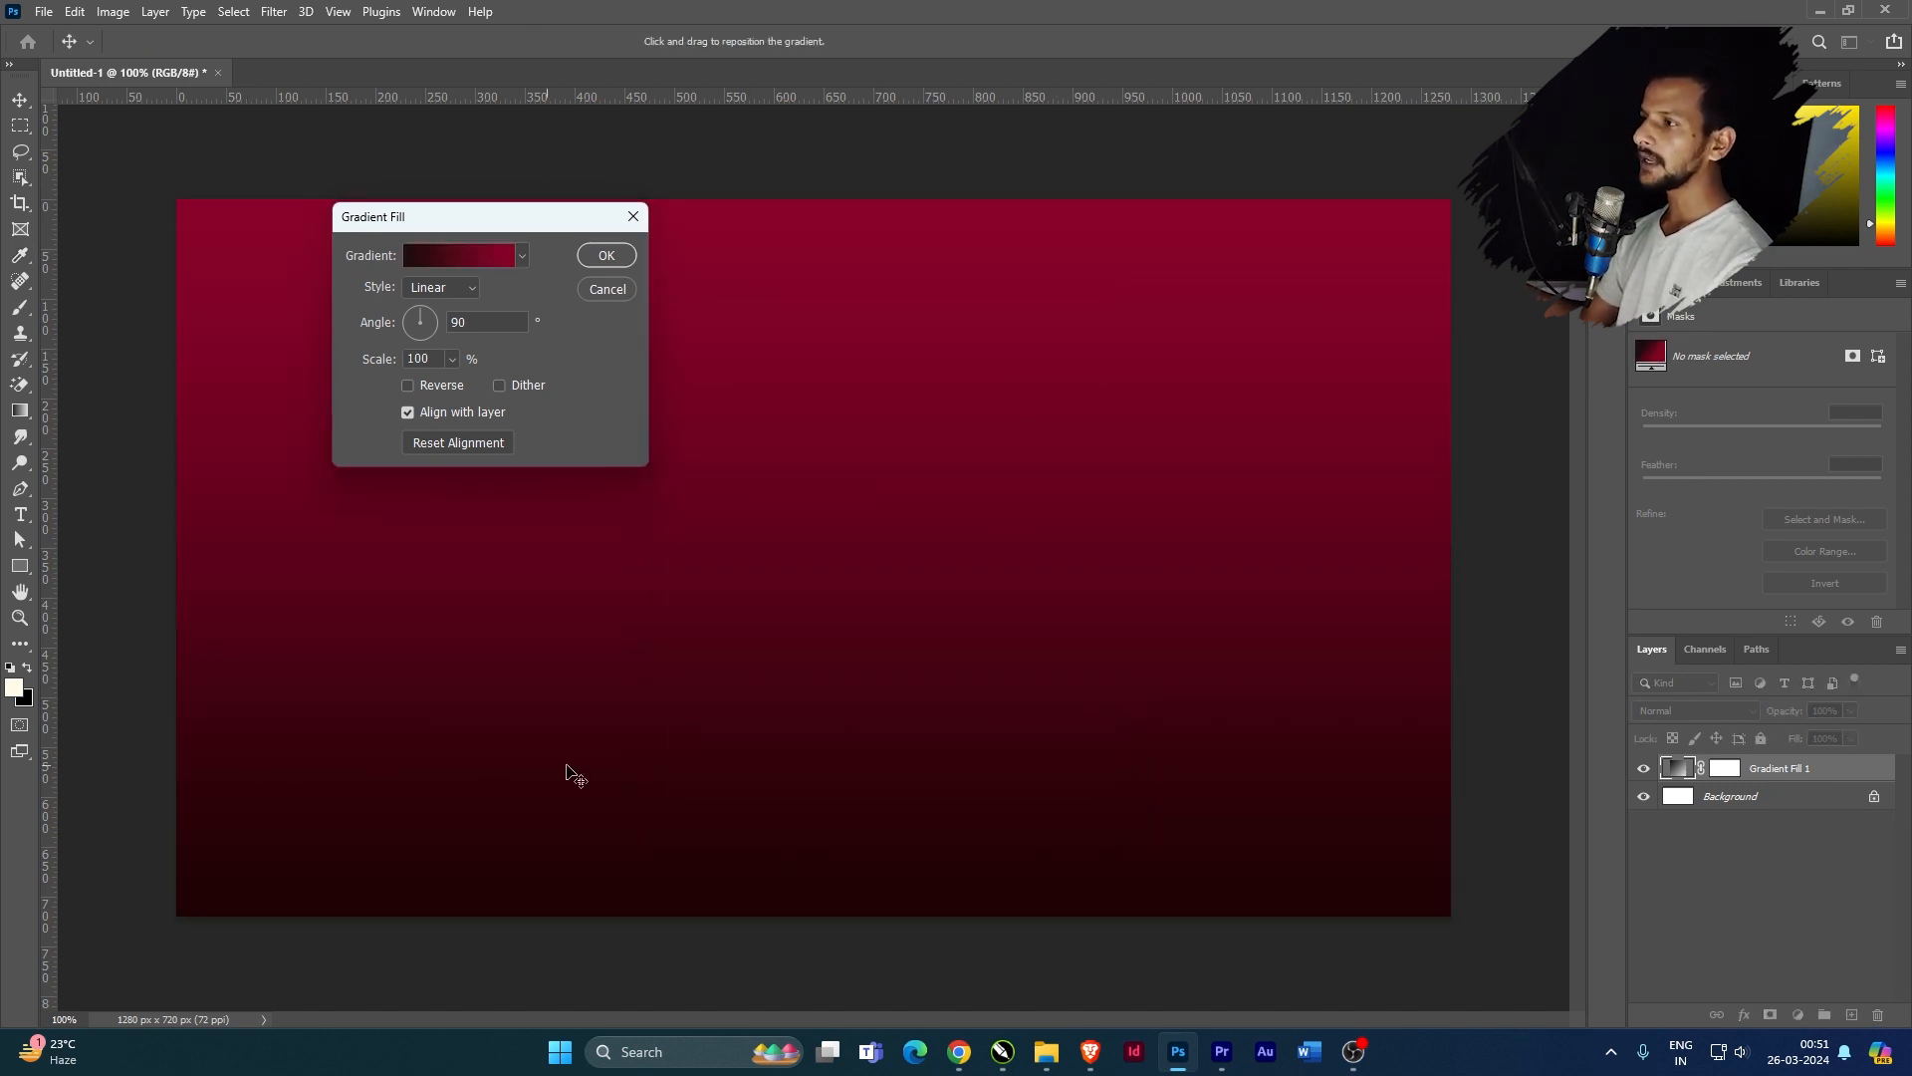
{"action": "left_click", "coordinate": [420, 291]}
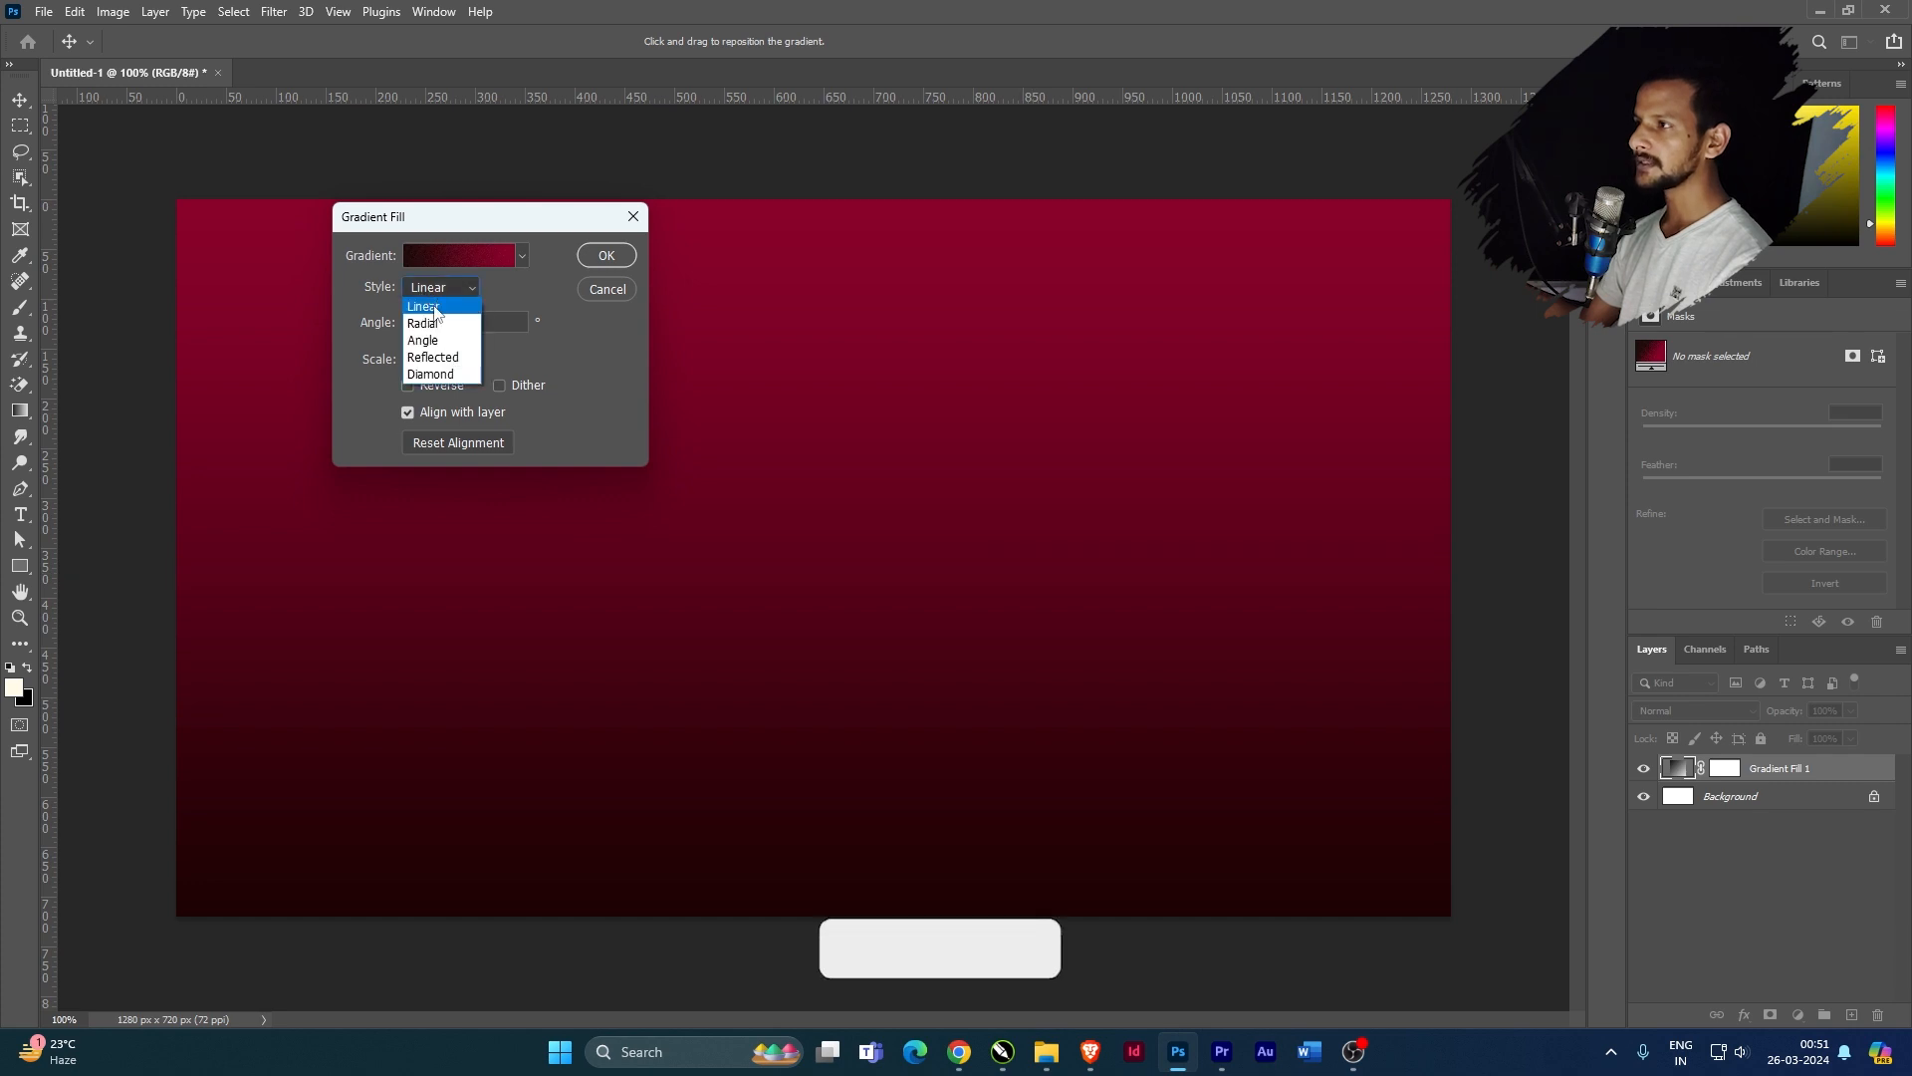
{"action": "left_click", "coordinate": [430, 323]}
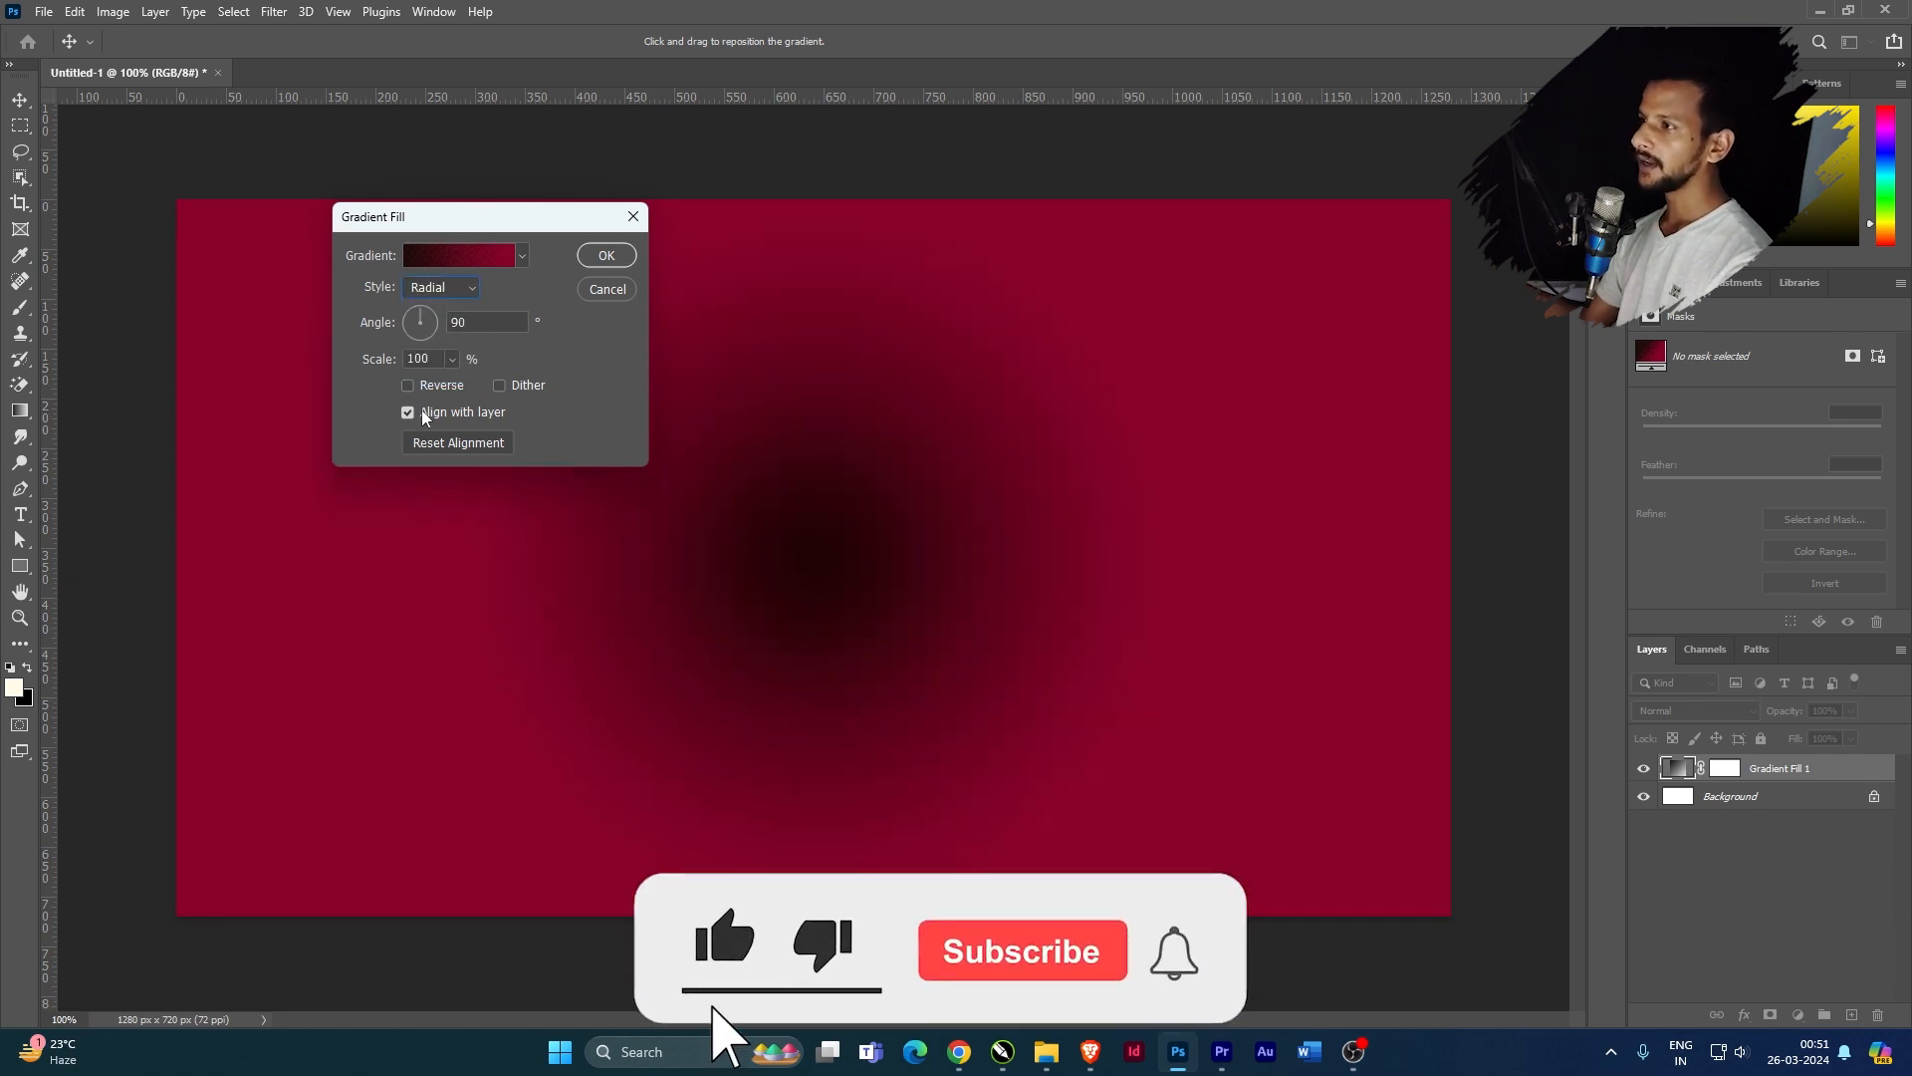
Reverse the radial gradient, set its angle to about 3.63° and accept the gradient fill
{"action": "left_click", "coordinate": [407, 385]}
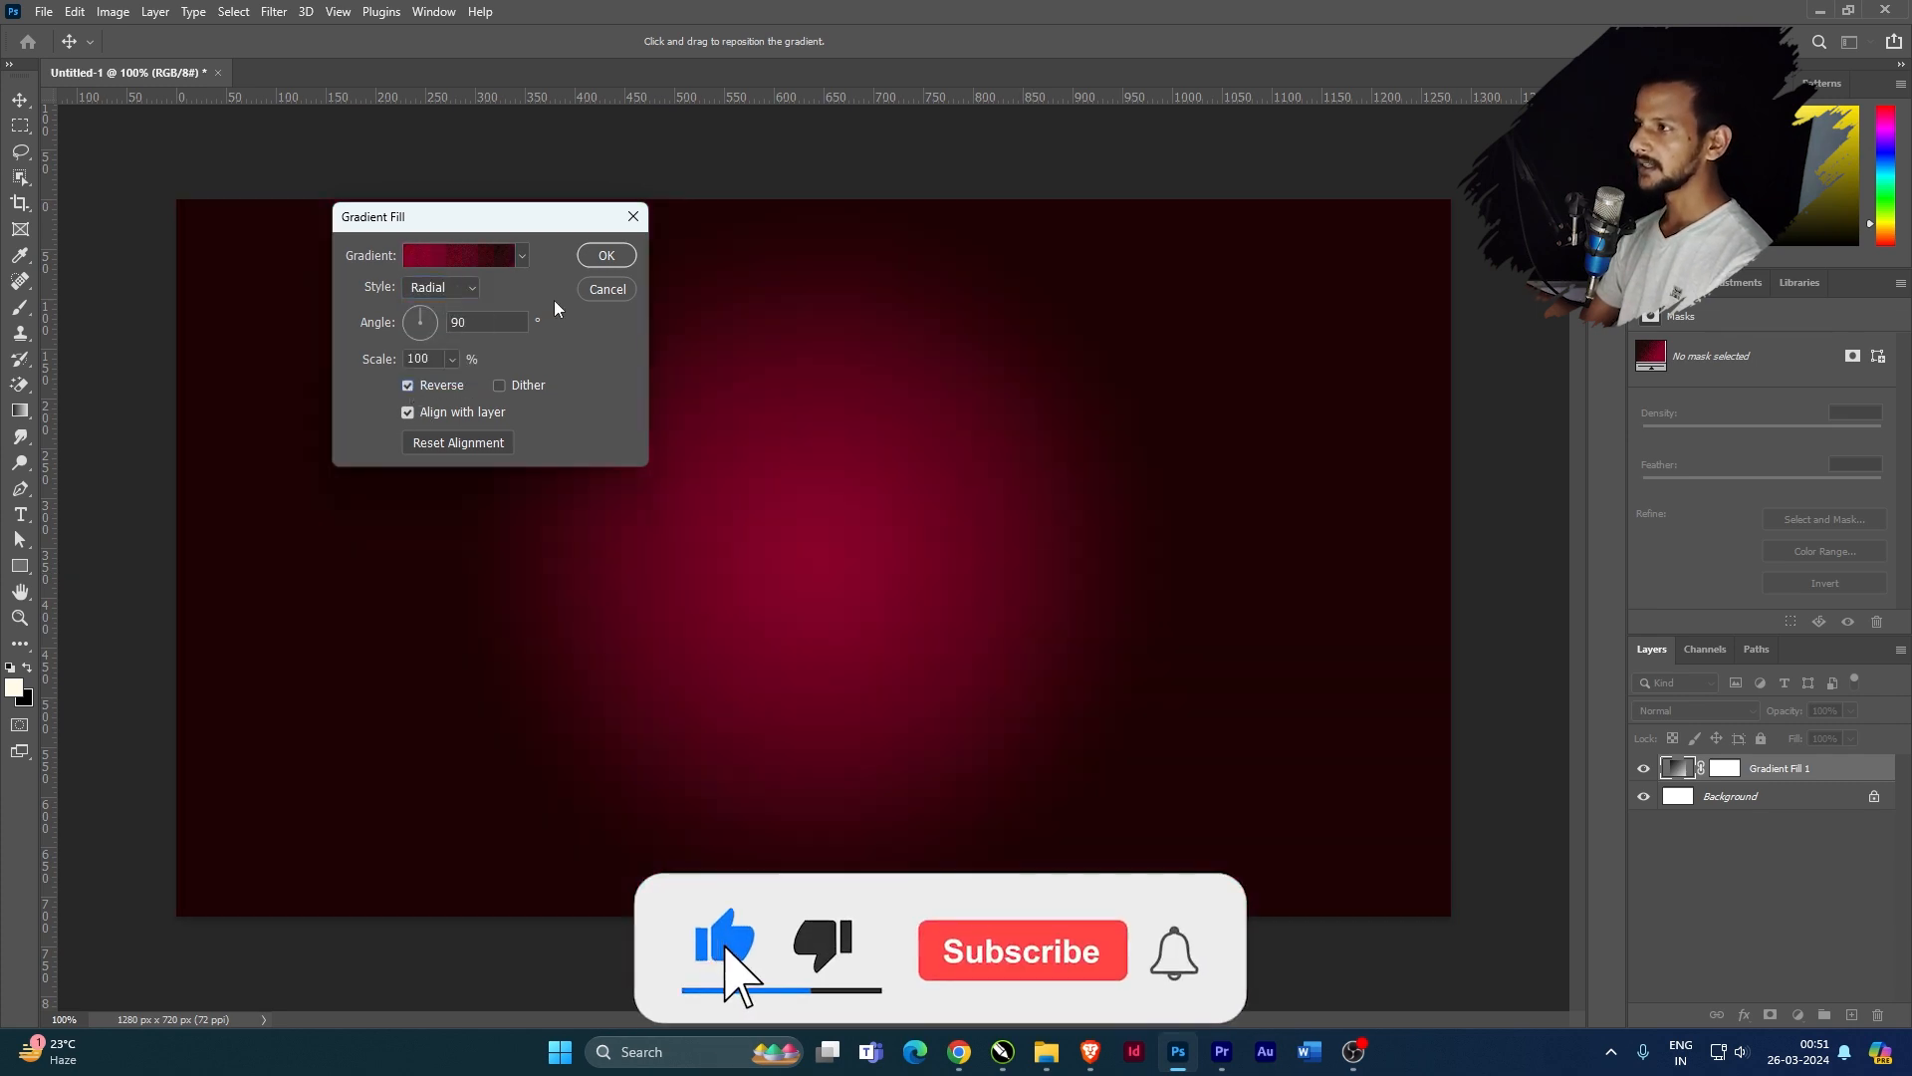
{"action": "left_click", "coordinate": [434, 320]}
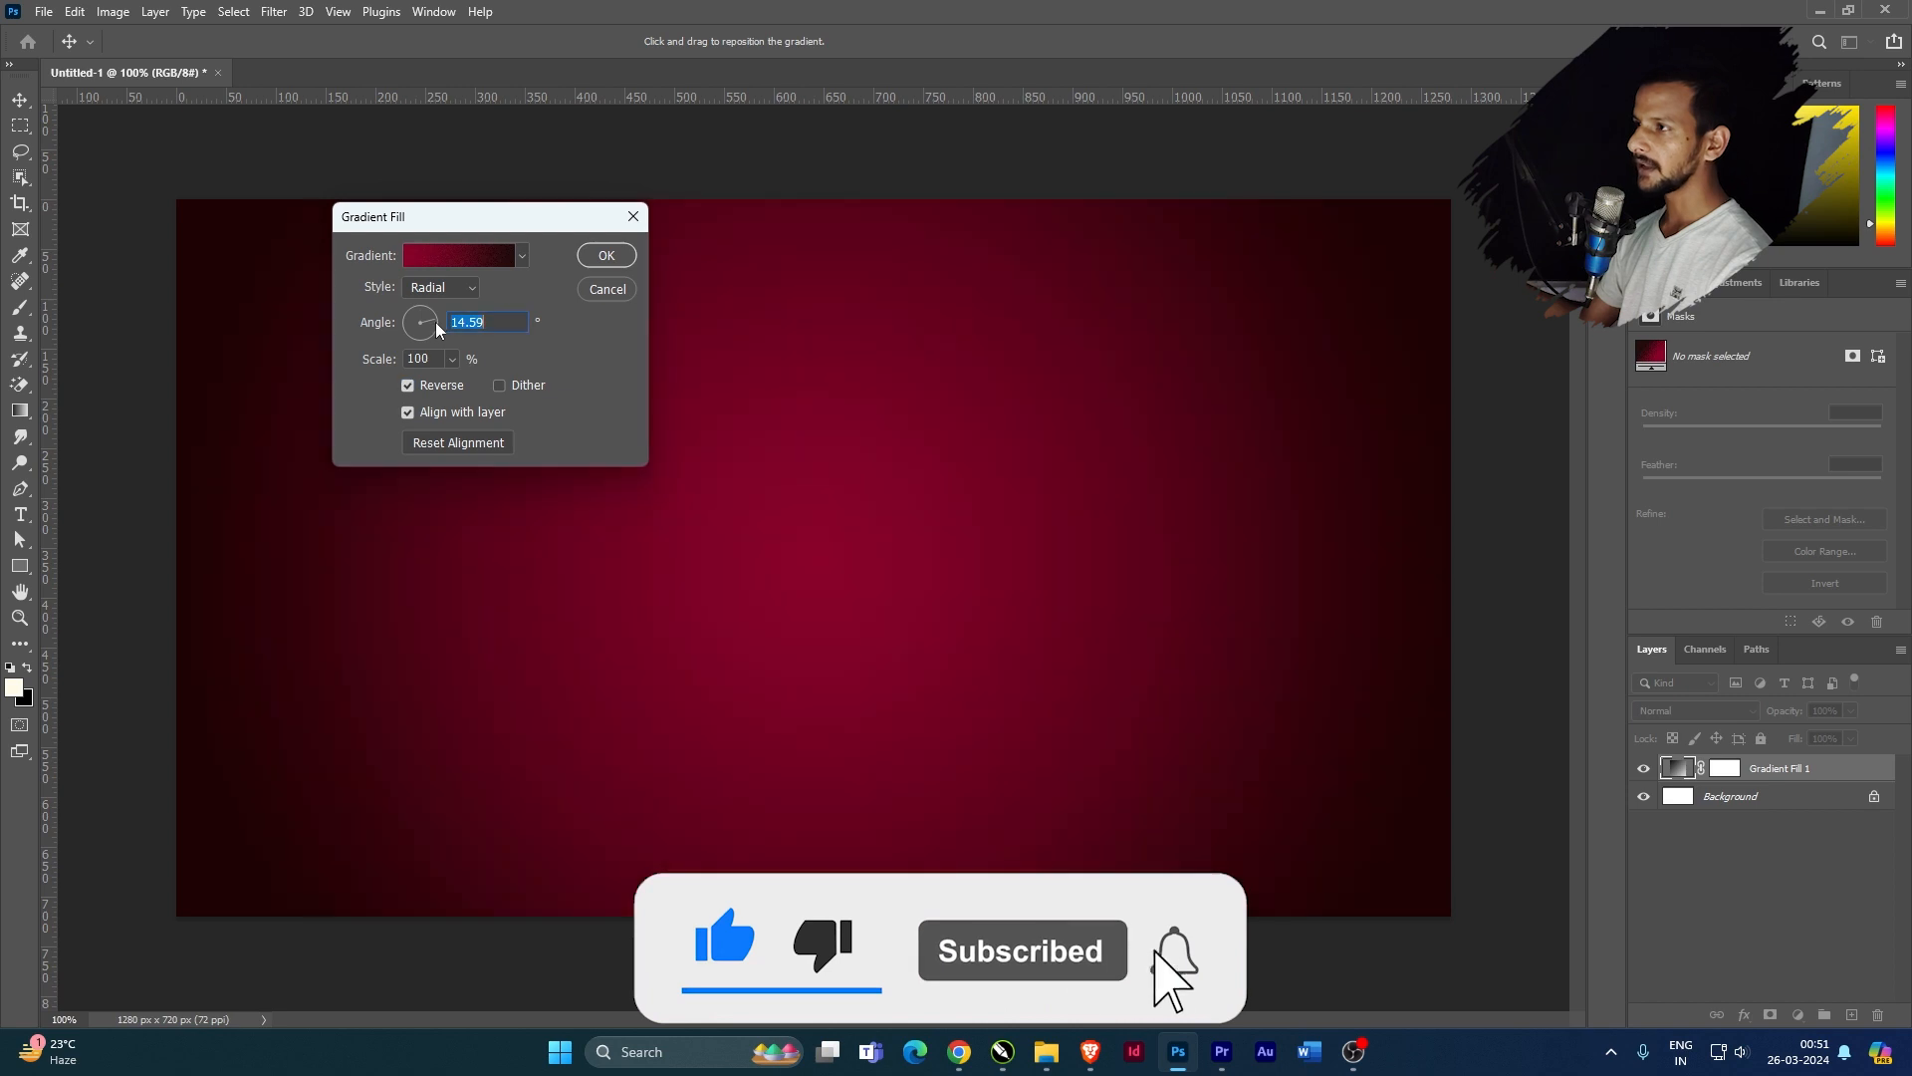
{"action": "left_click", "coordinate": [593, 255]}
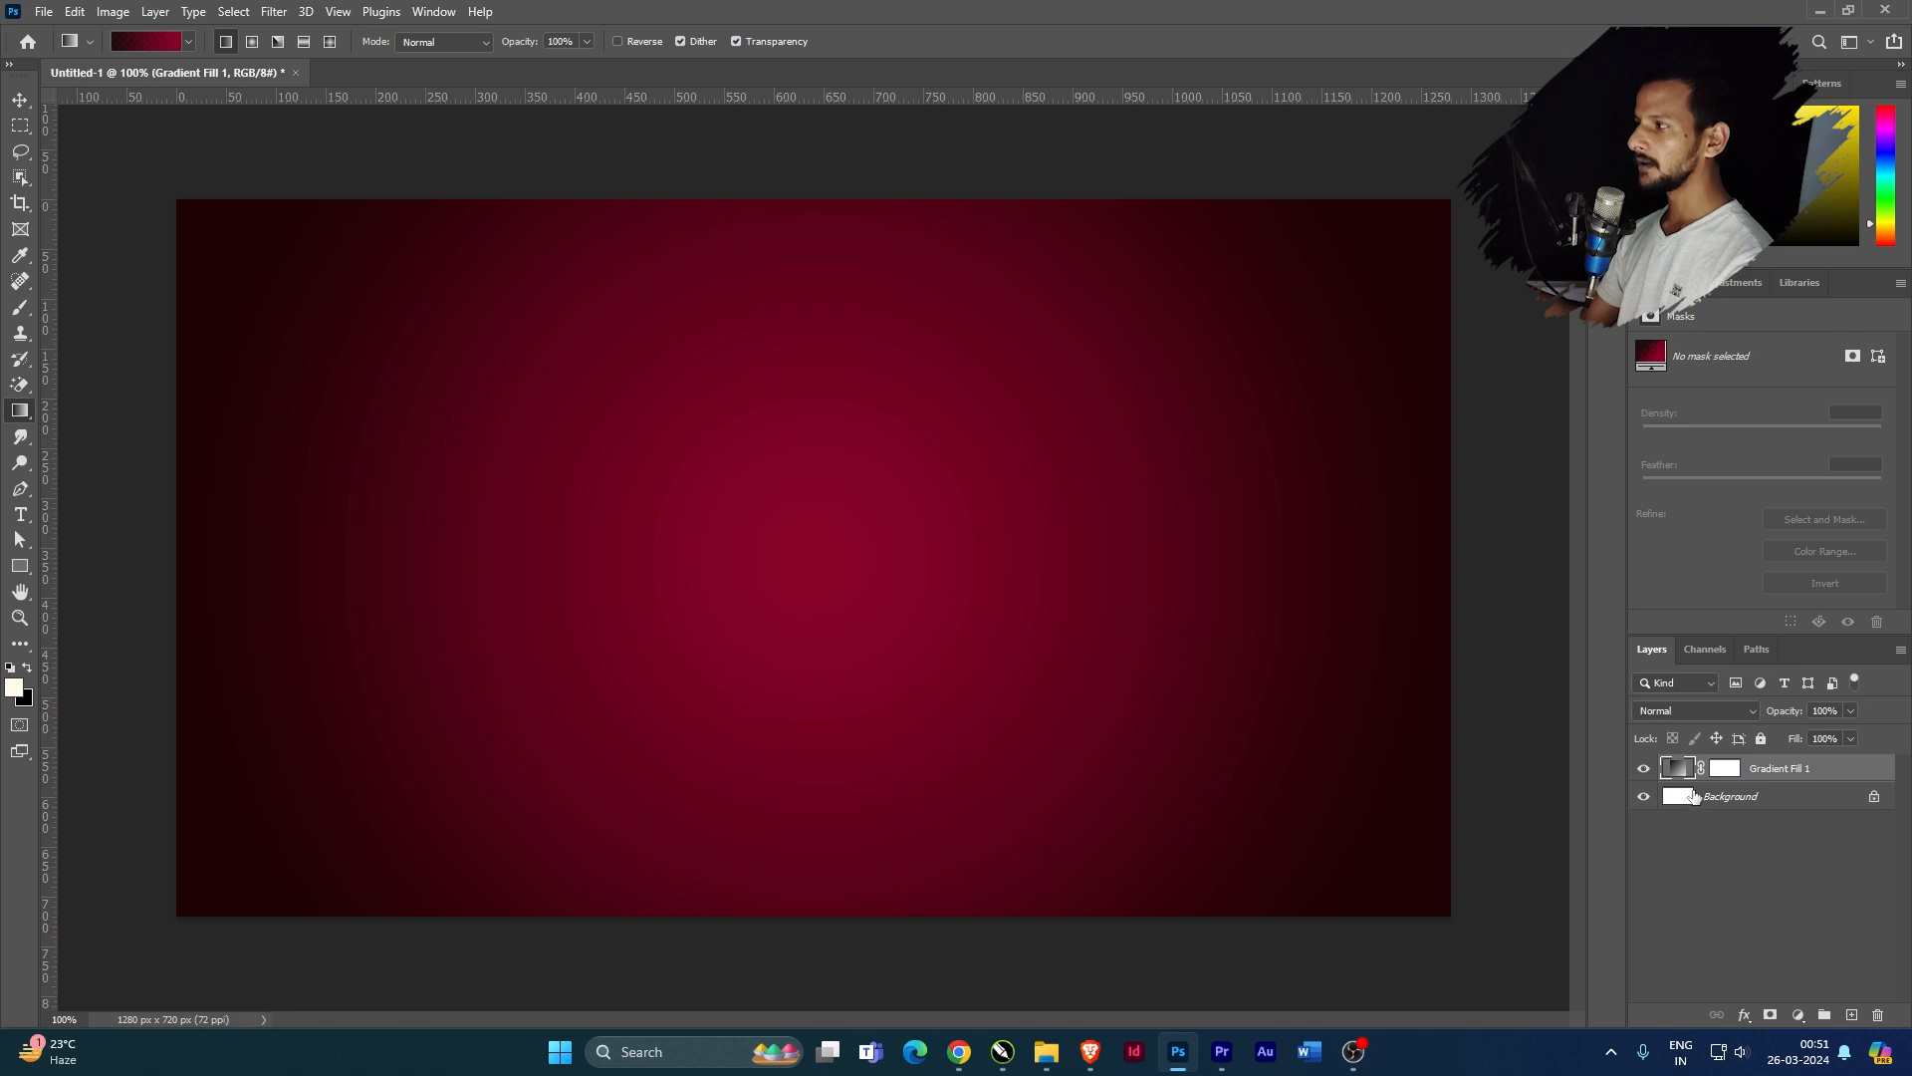
Reopen the Gradient Fill 1 settings, change the style to Linear and open its gradient for editing
{"action": "double_click", "coordinate": [1679, 769]}
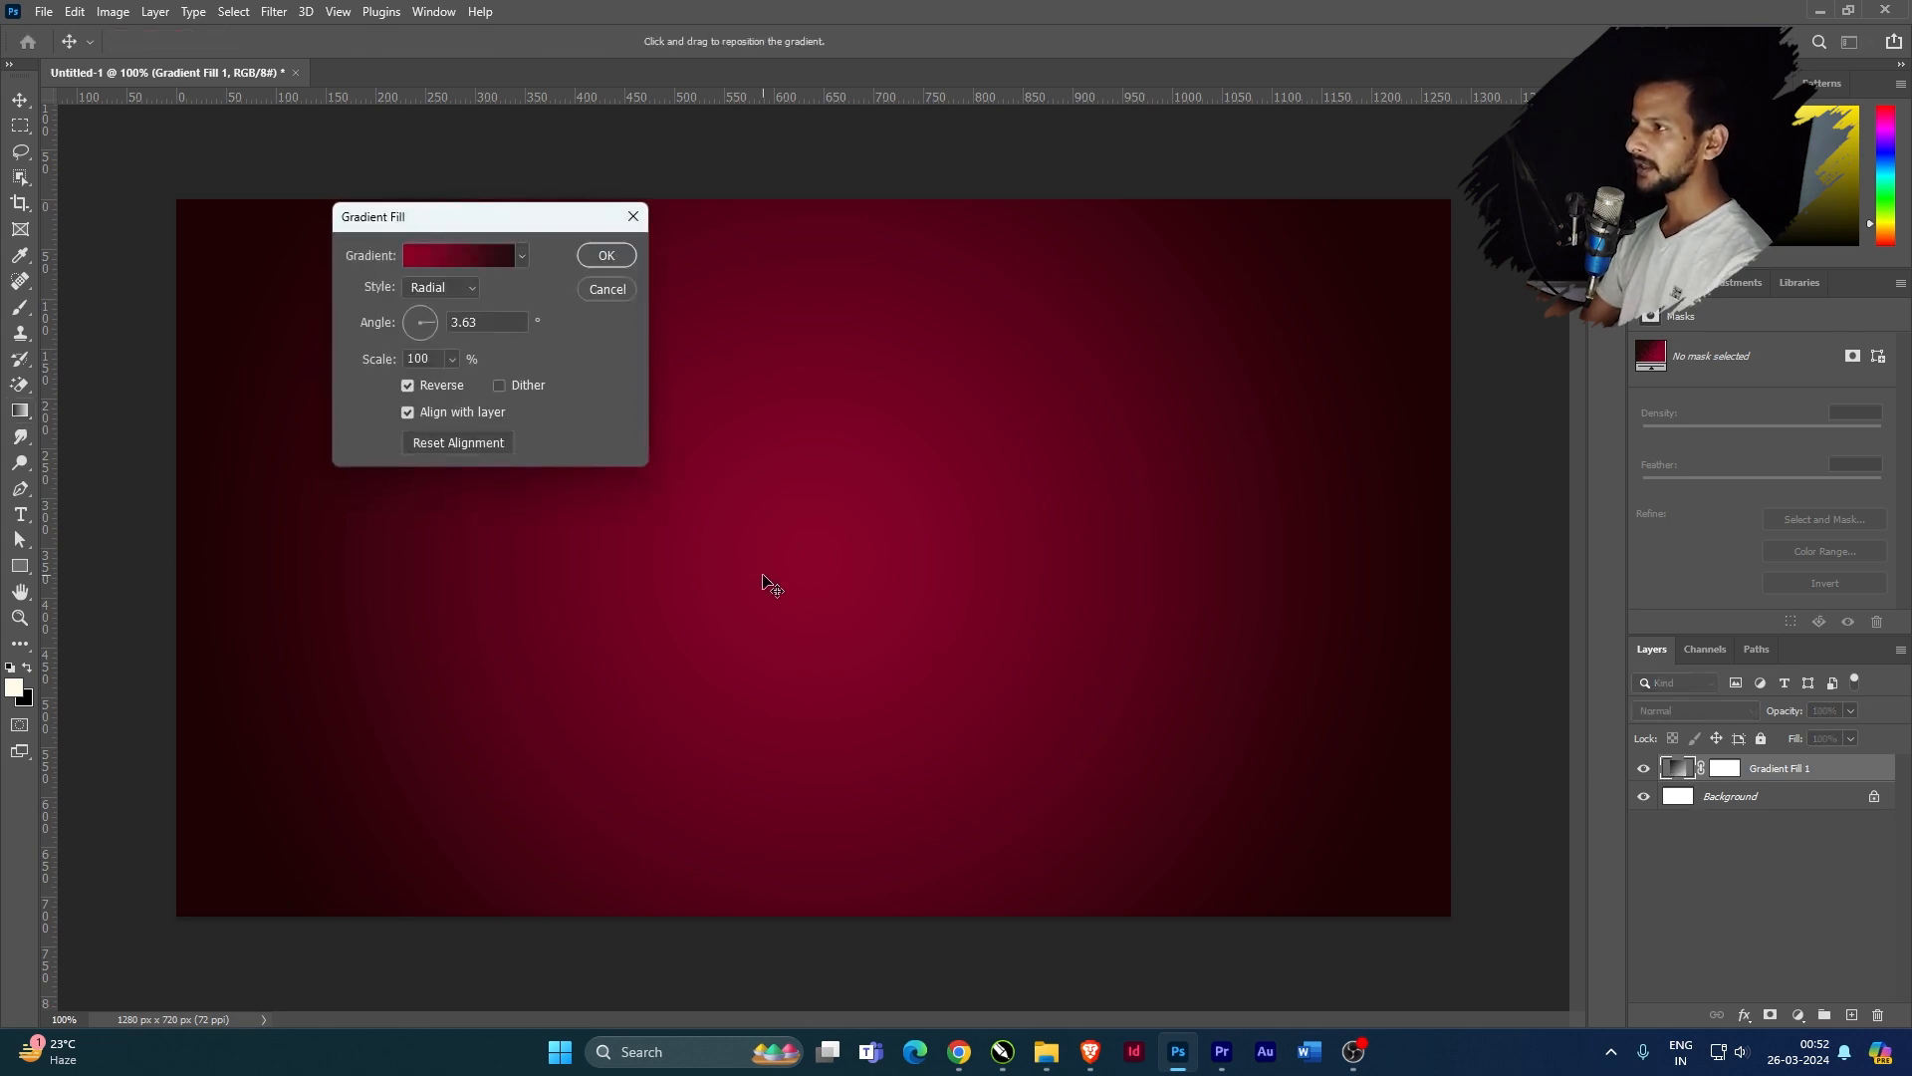
{"action": "left_click", "coordinate": [450, 285]}
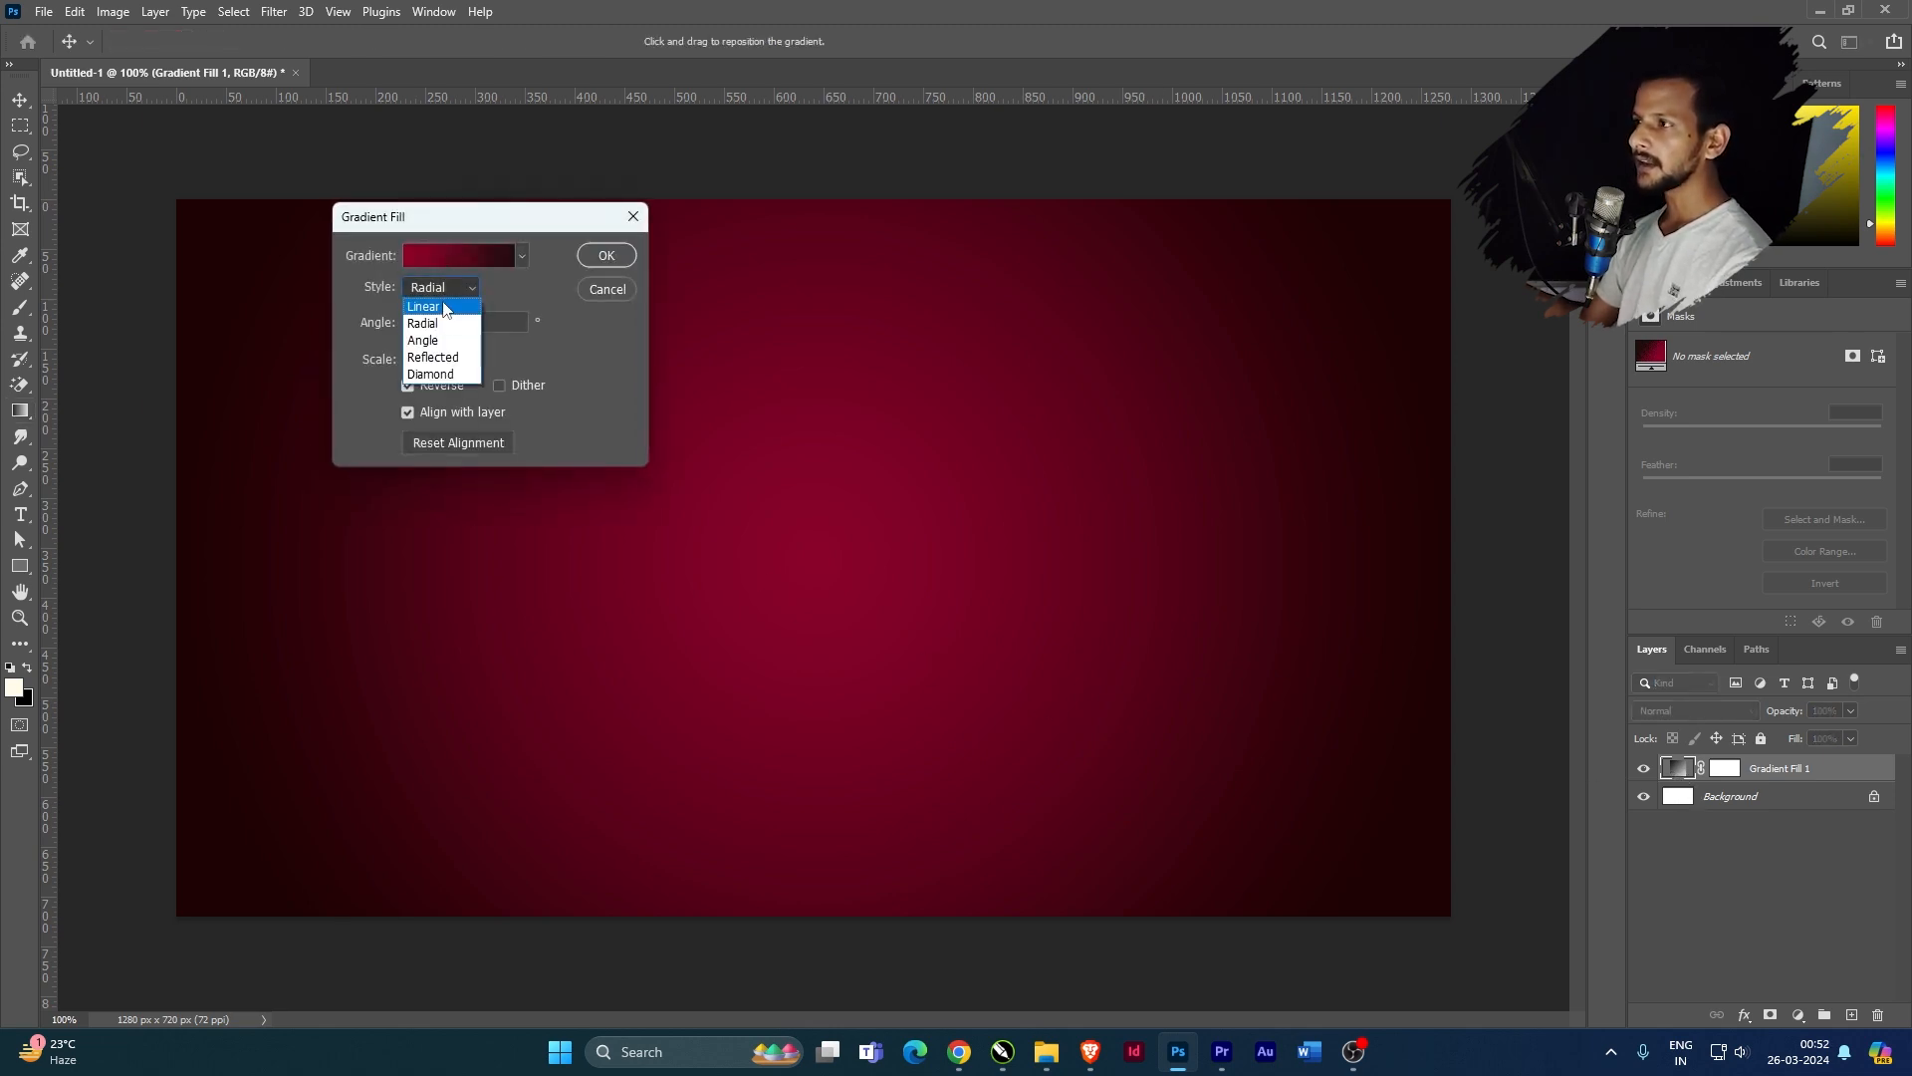
{"action": "left_click", "coordinate": [449, 293]}
{"action": "left_click", "coordinate": [448, 261]}
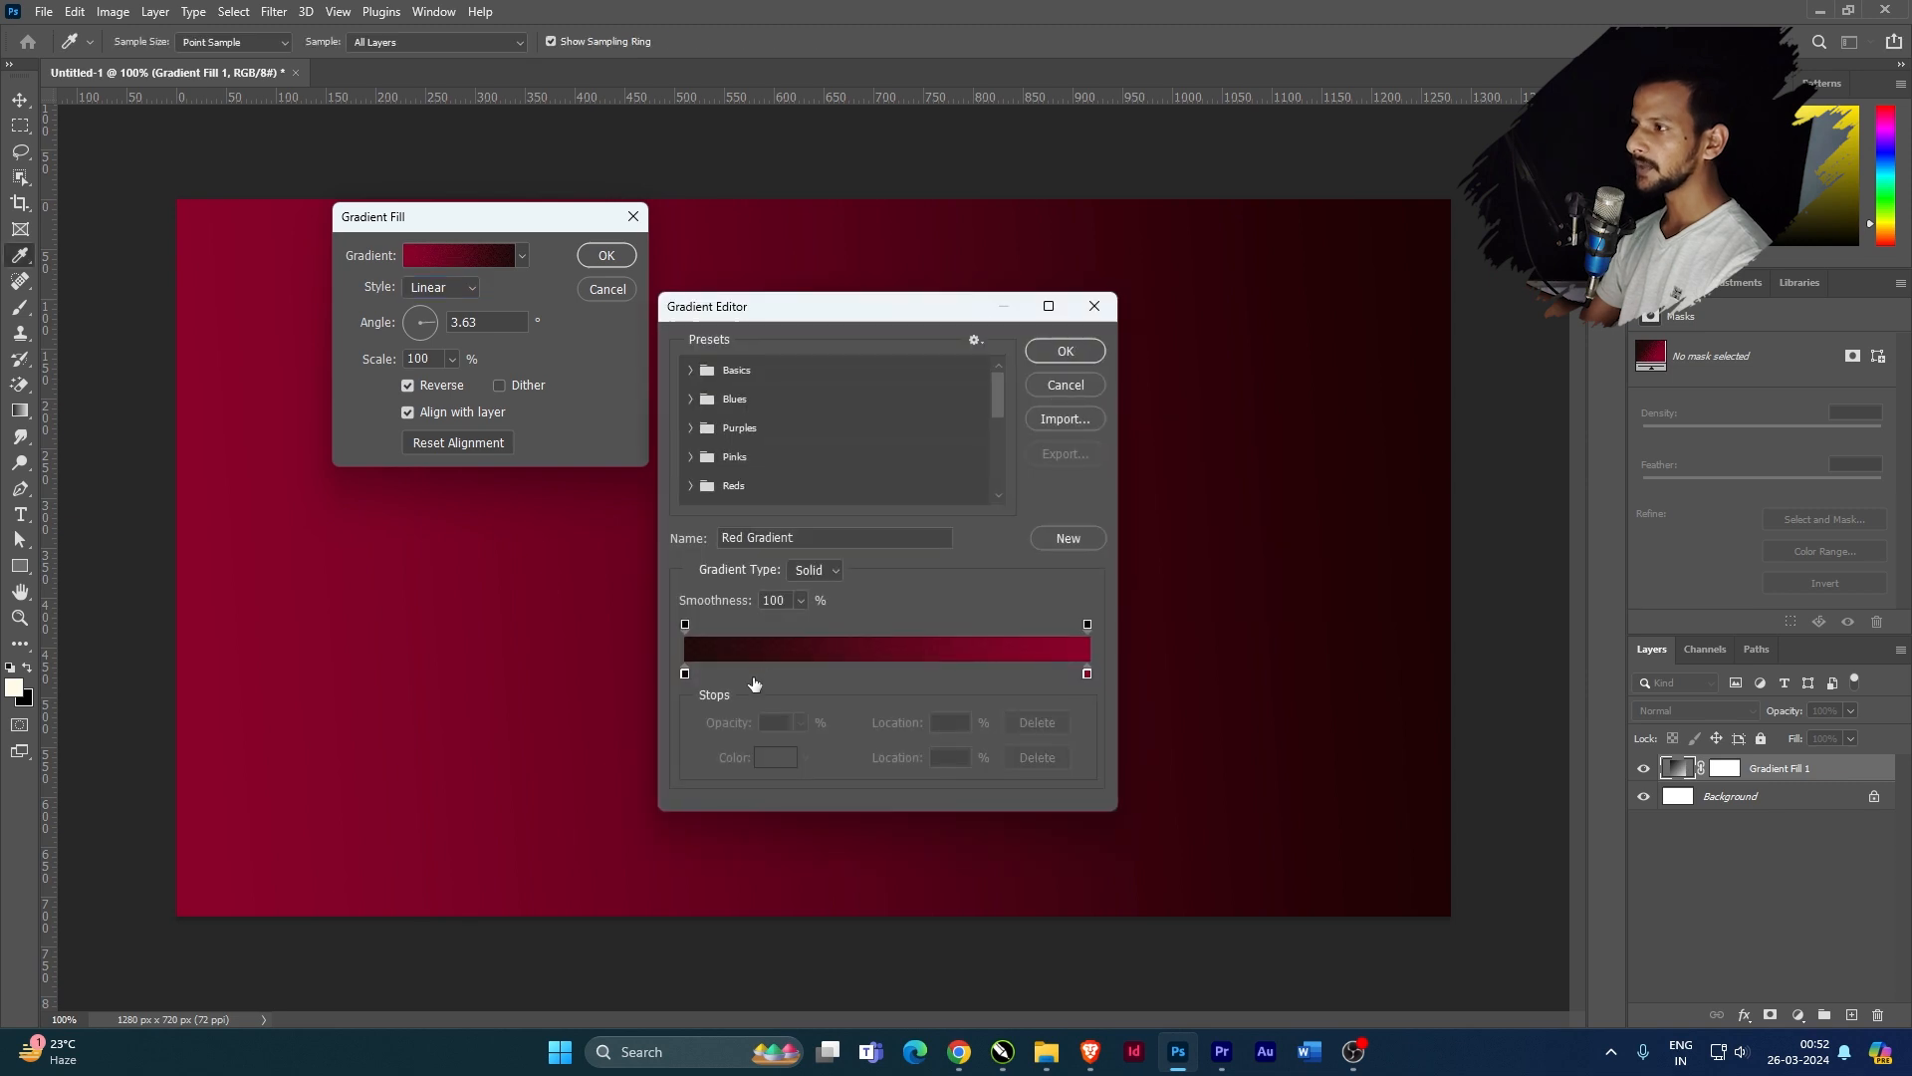
Browse the gradient preset folders, looking into the Cloud and Iridescent groups
{"action": "scroll", "coordinate": [727, 478], "scroll_direction": "down", "scroll_amount": 3}
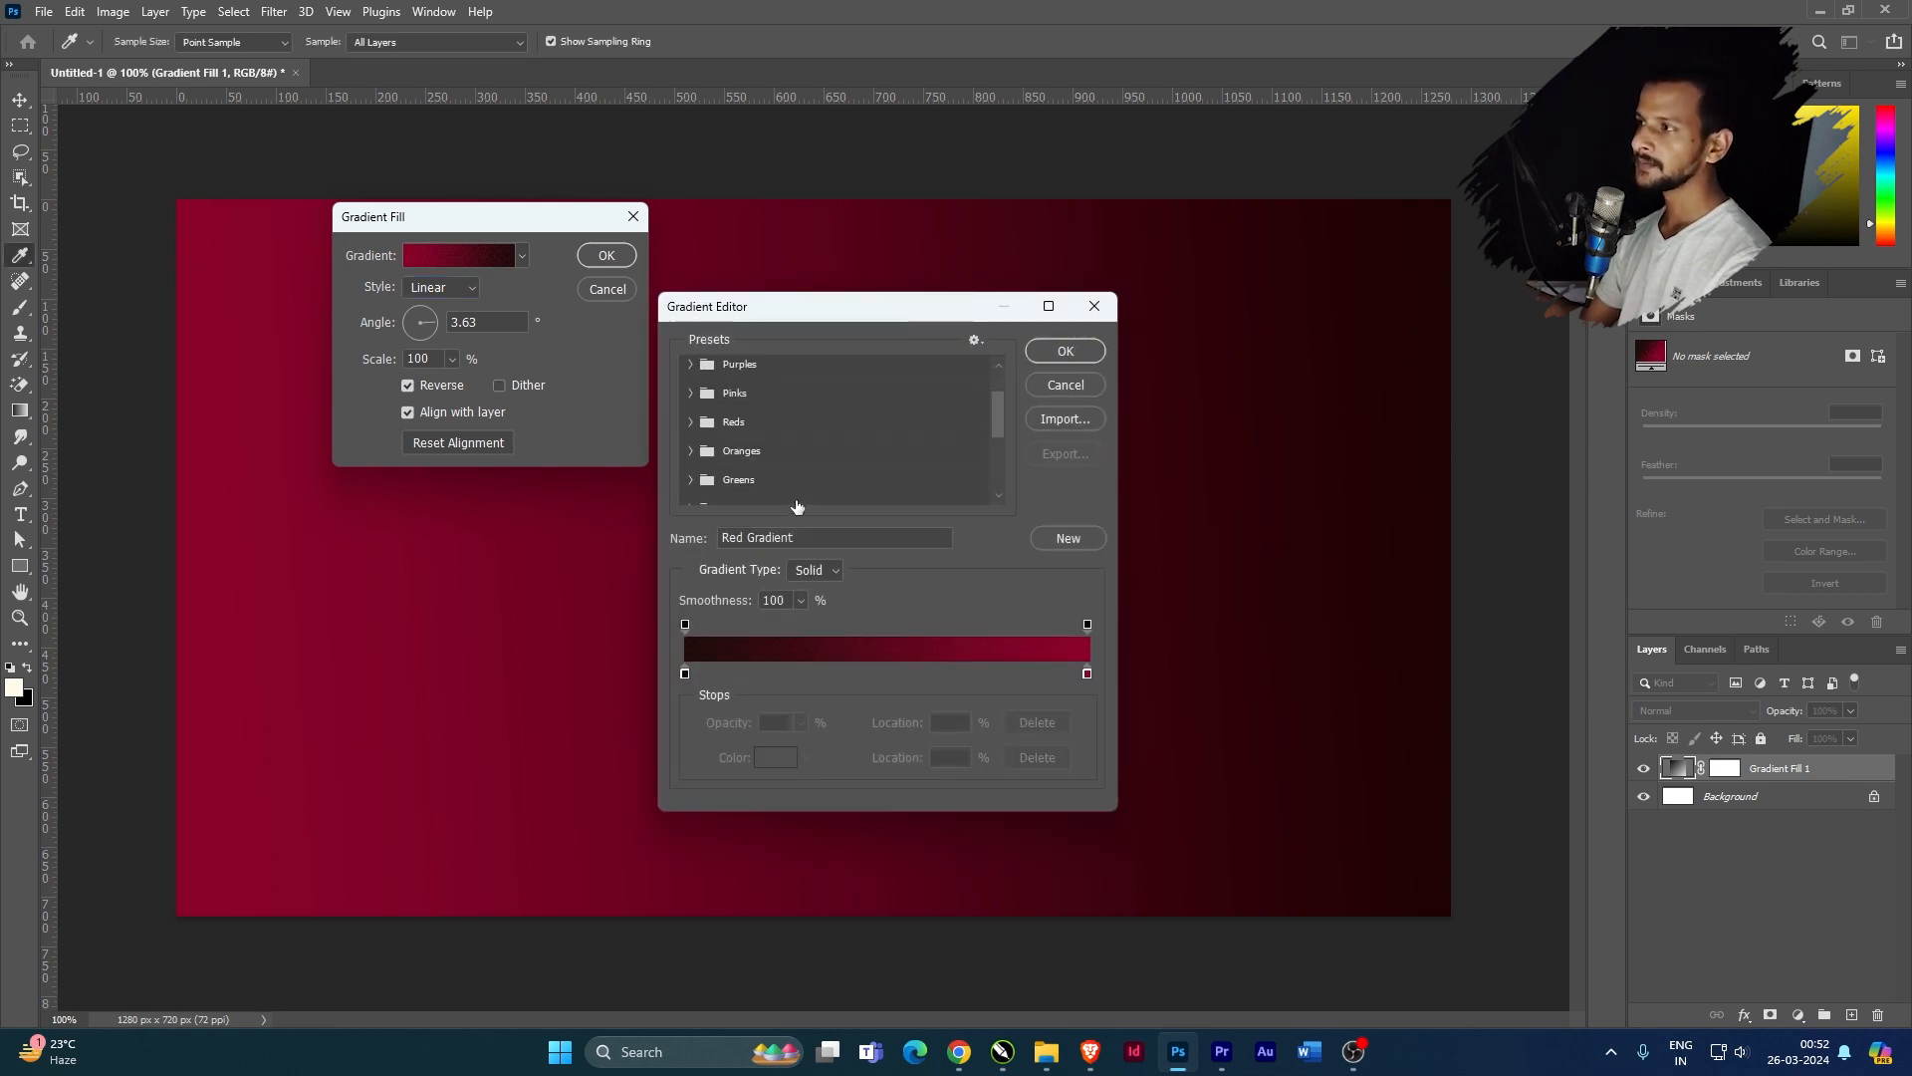
{"action": "left_click", "coordinate": [689, 472]}
{"action": "scroll", "coordinate": [689, 470], "scroll_direction": "down", "scroll_amount": 2}
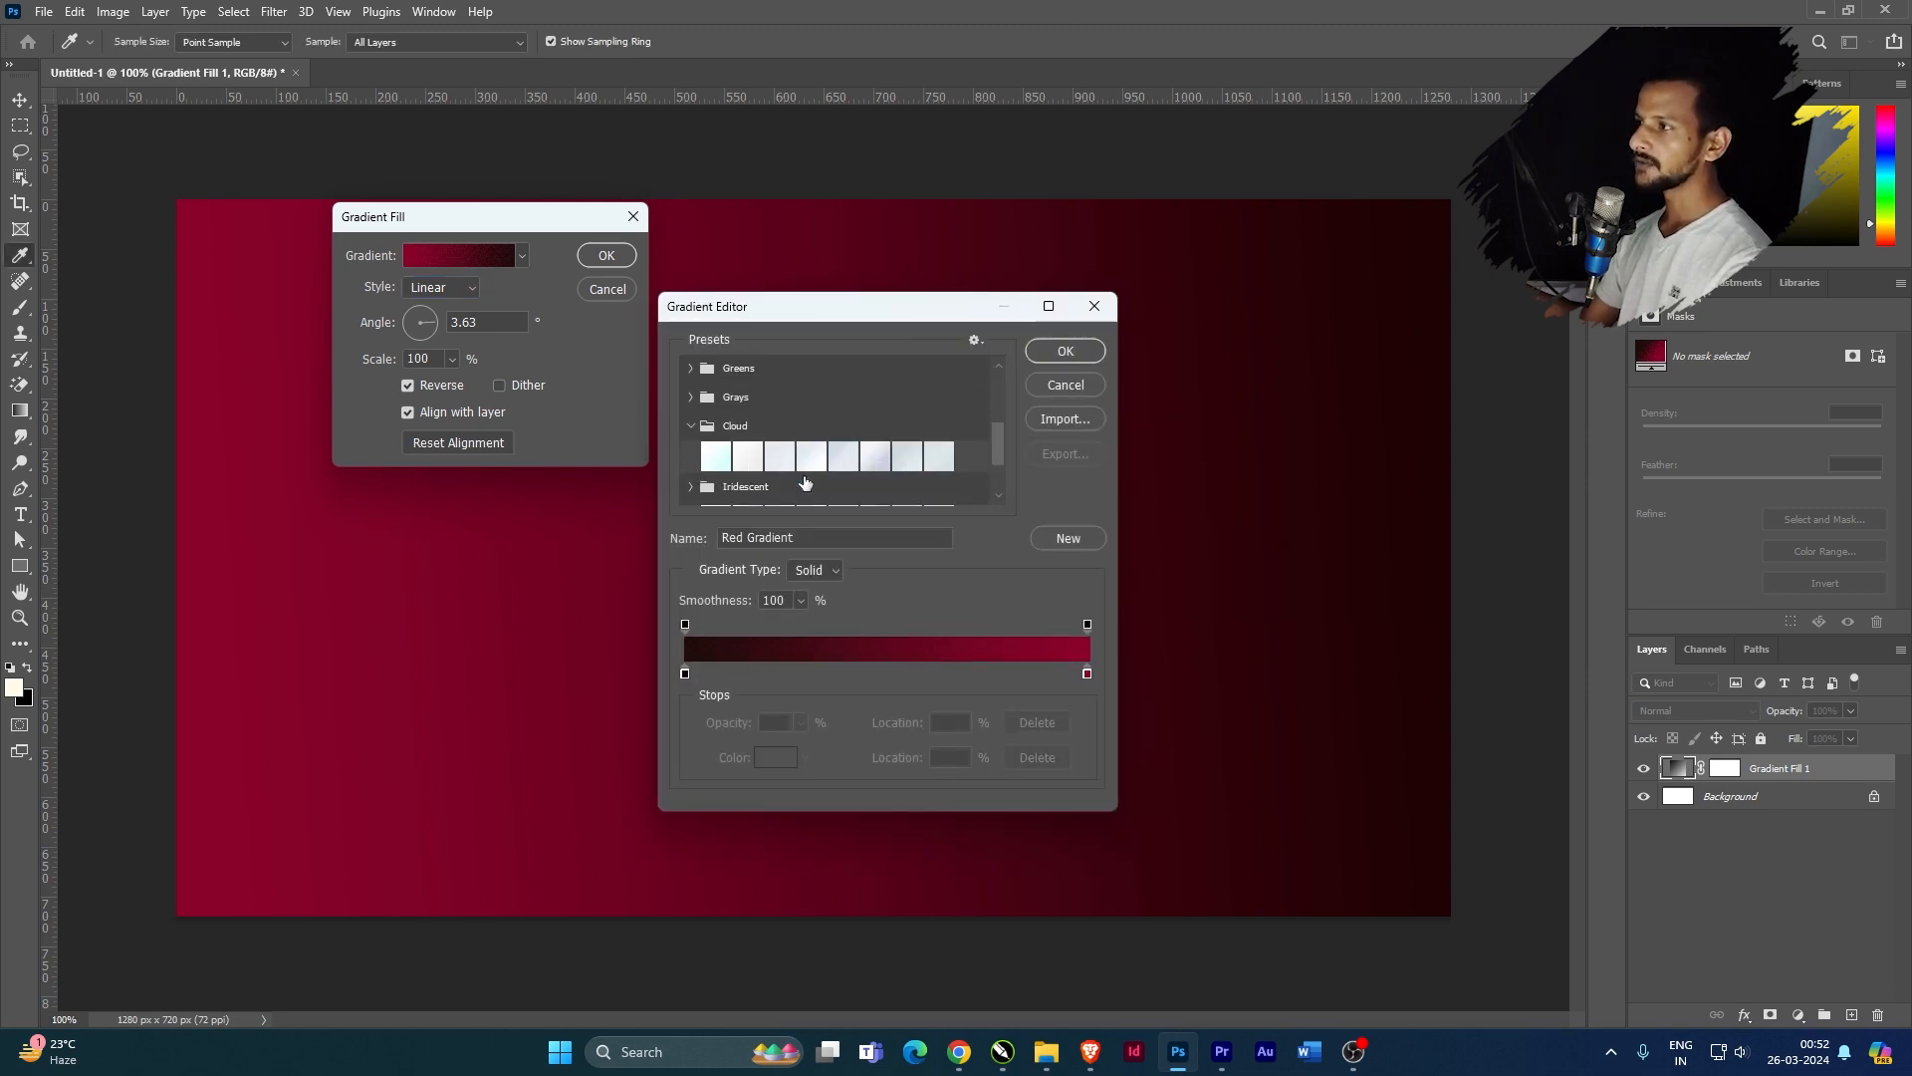
{"action": "left_click", "coordinate": [690, 455]}
{"action": "scroll", "coordinate": [799, 491], "scroll_direction": "down", "scroll_amount": 1}
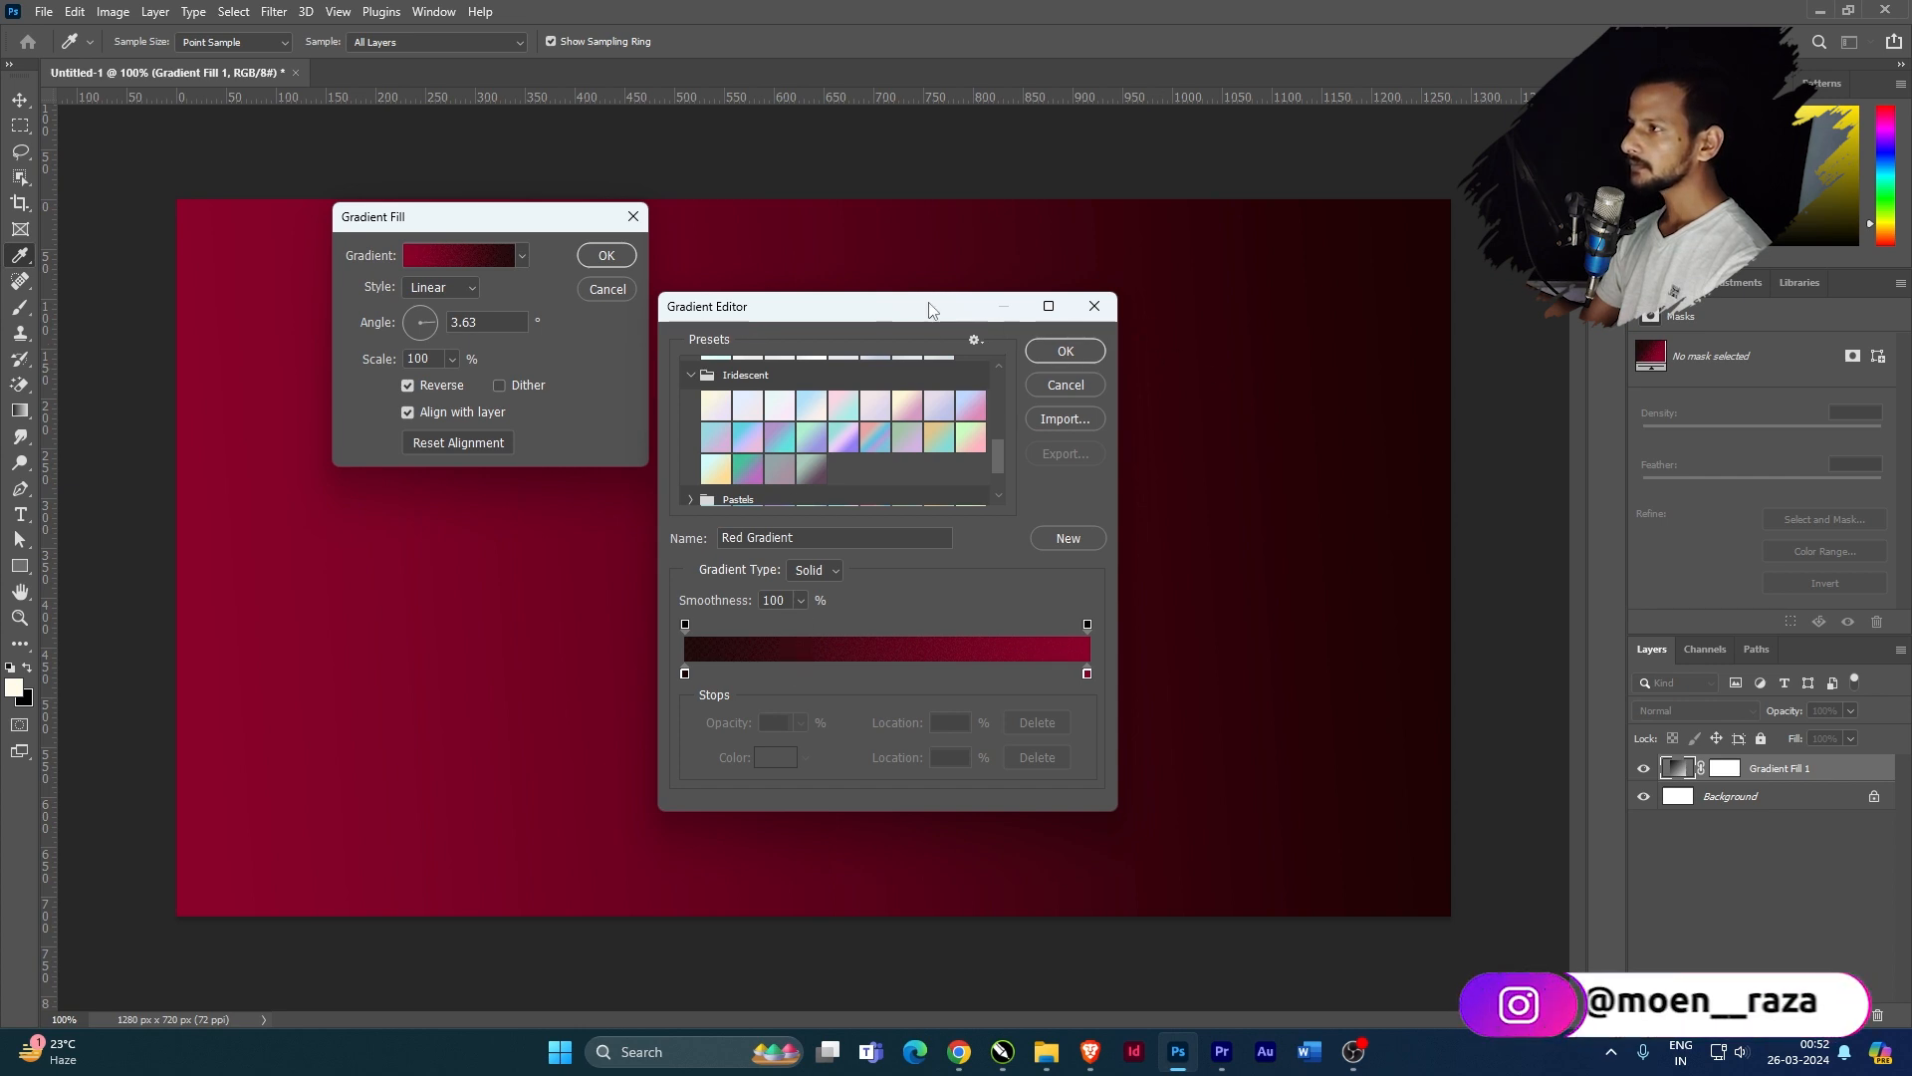
{"action": "left_click_drag", "start_coordinate": [929, 309], "coordinate": [777, 237]}
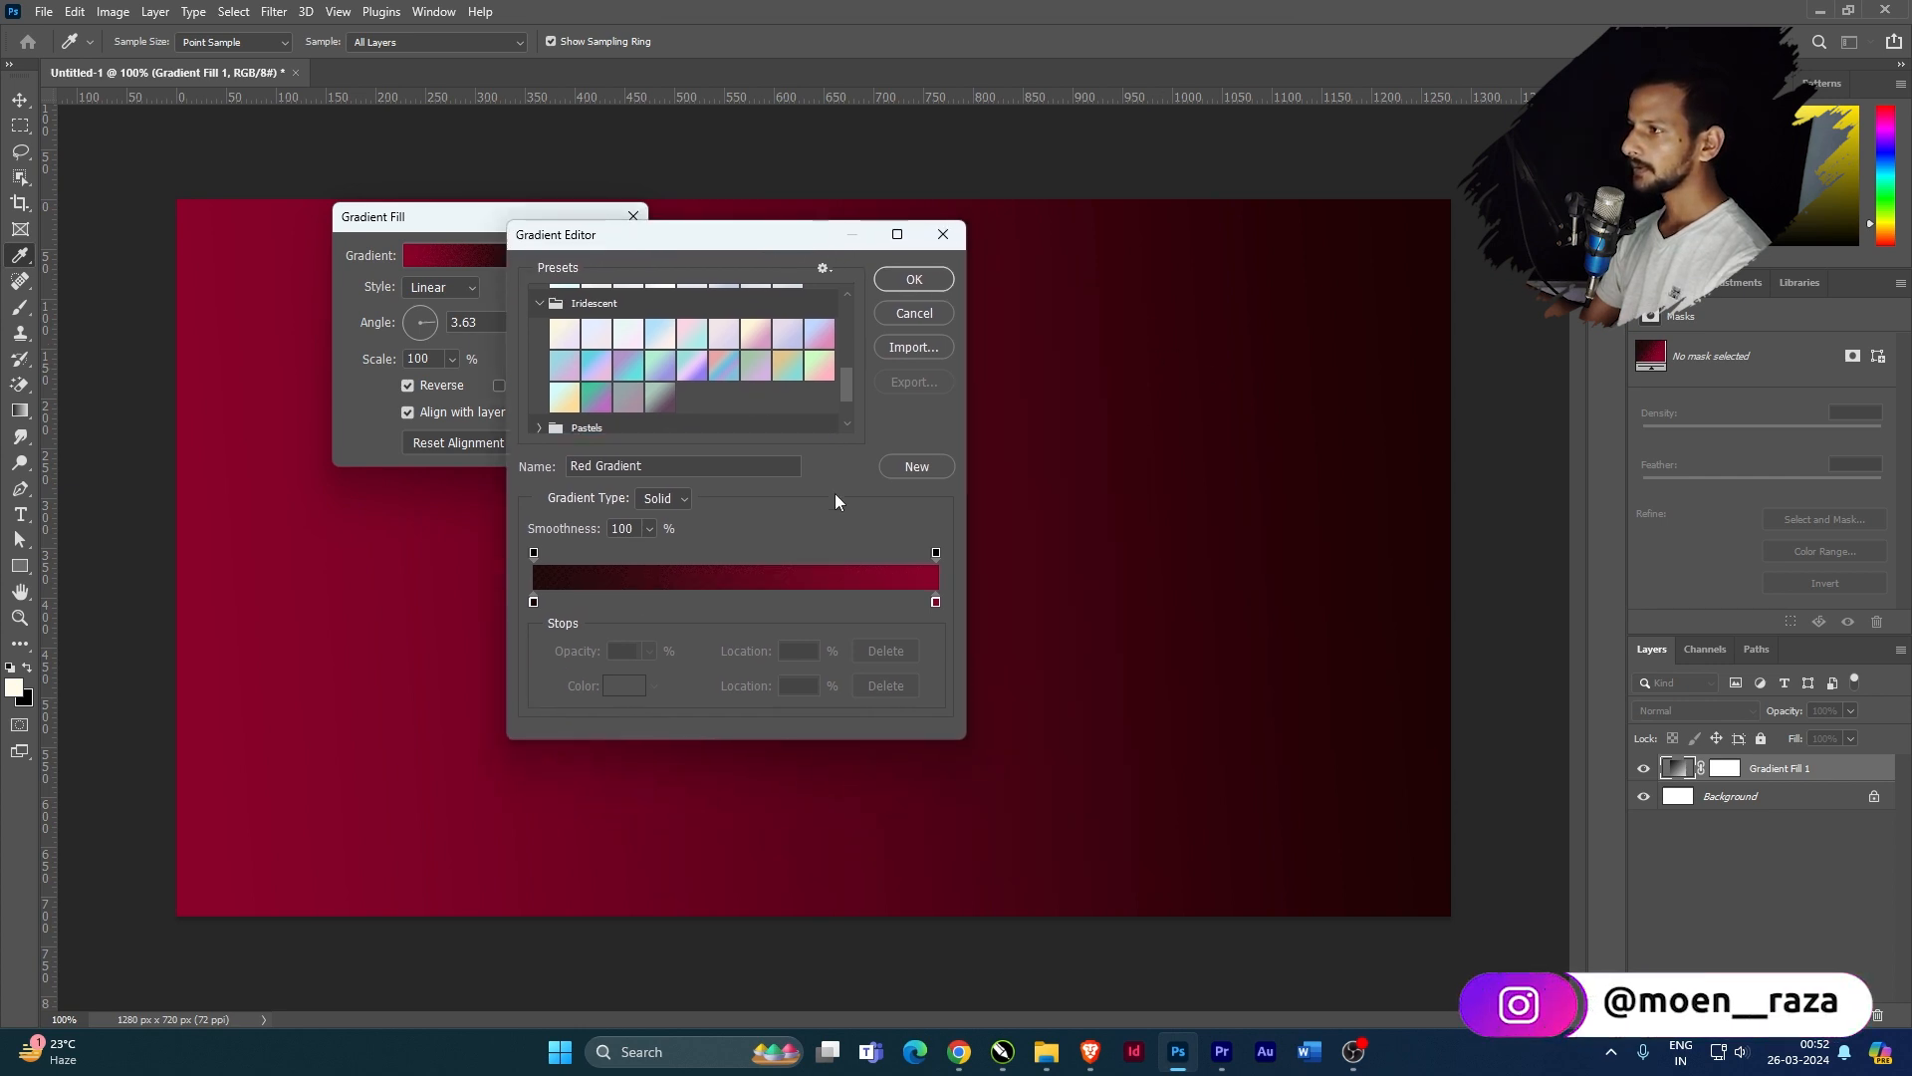
{"action": "left_click", "coordinate": [539, 303]}
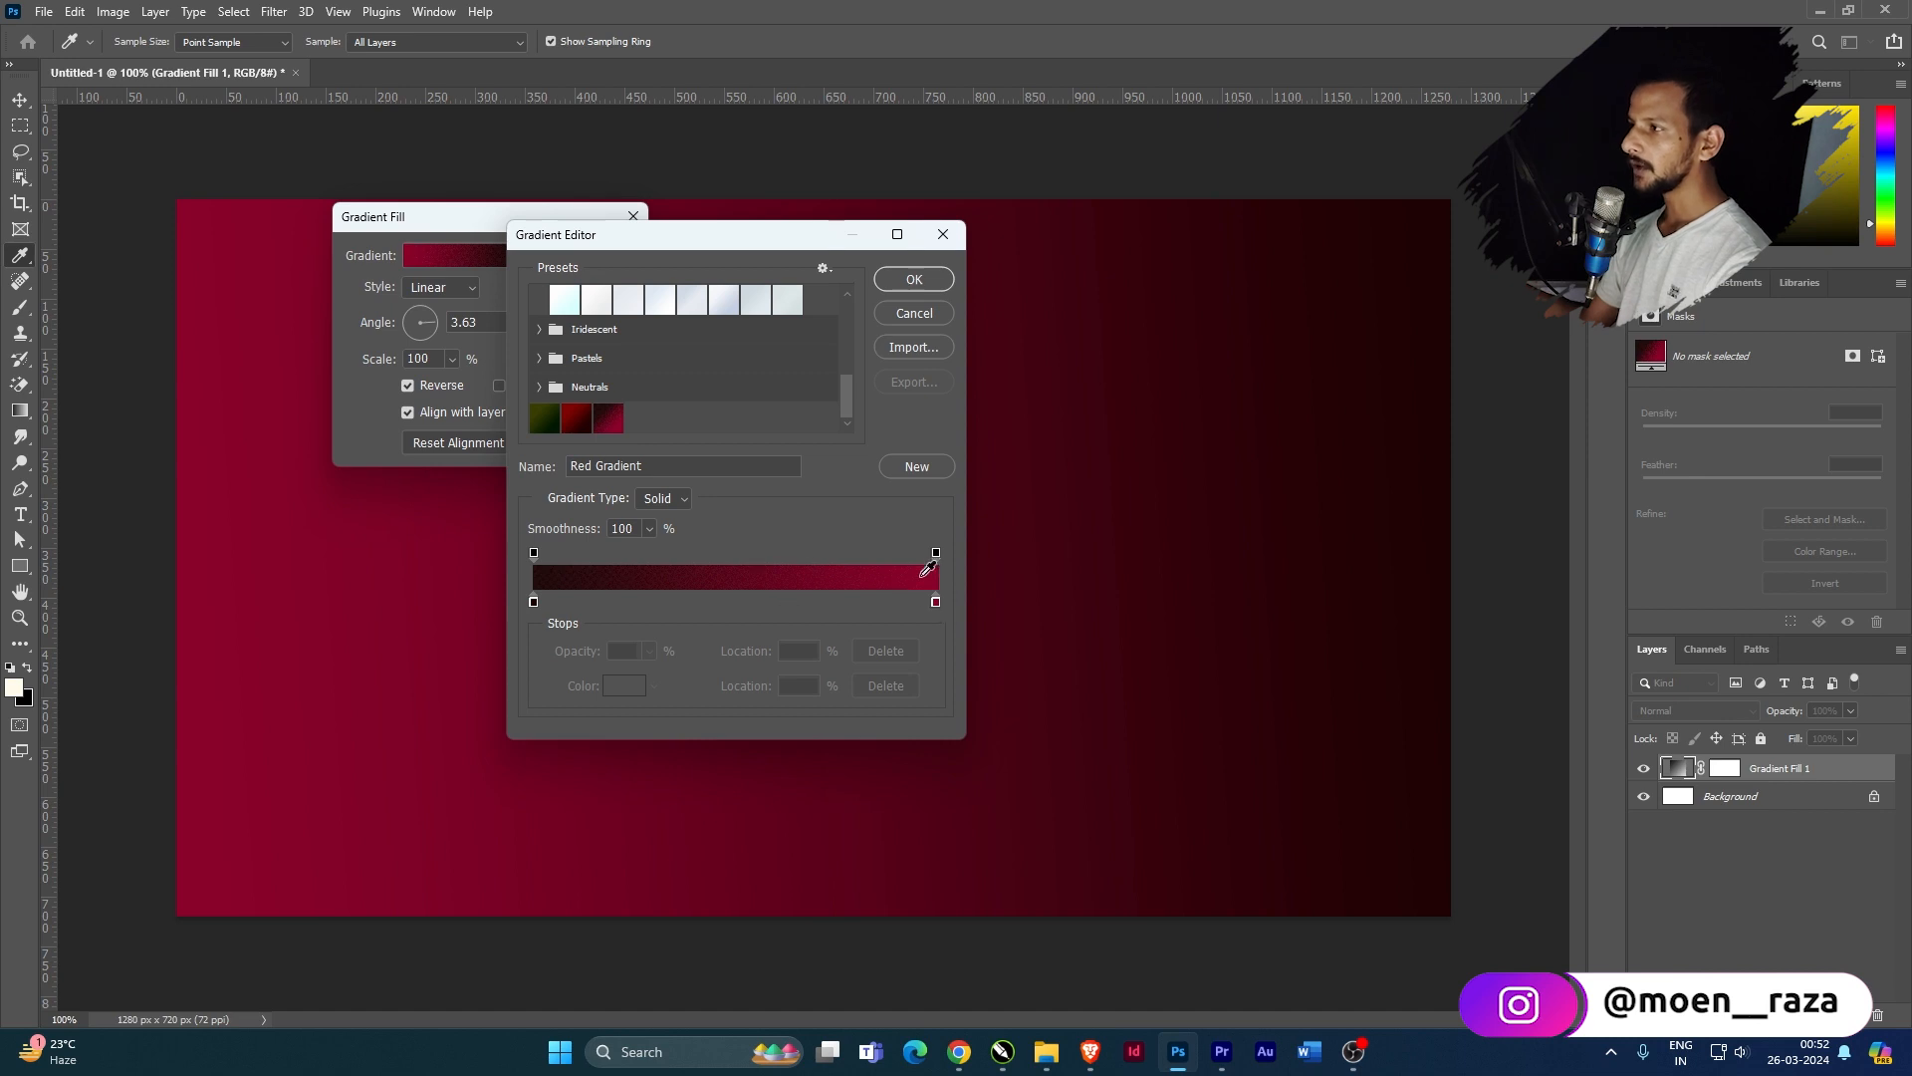
Duplicate the crimson end stop to the 75% location and recolor the copy green (#0b8a02)
{"action": "left_click_drag", "start_coordinate": [936, 604], "coordinate": [836, 605]}
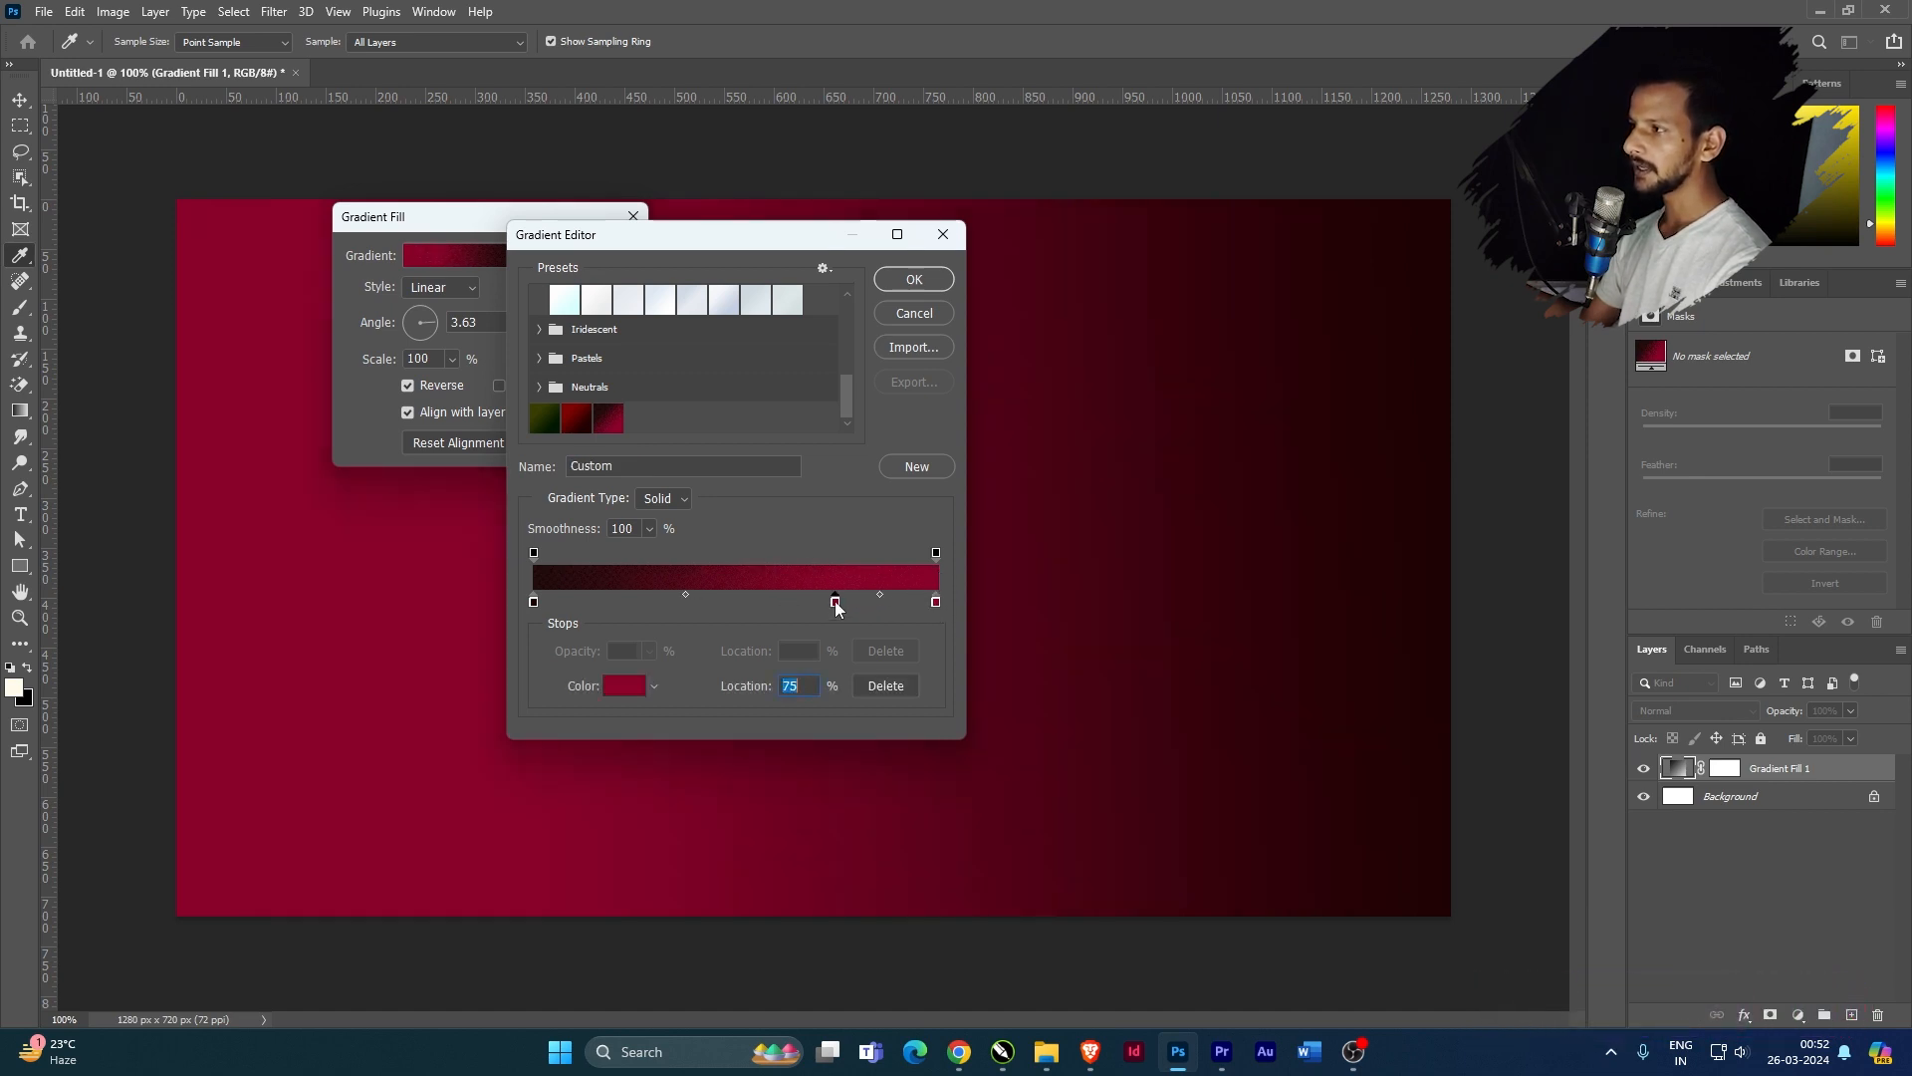
{"action": "left_click", "coordinate": [622, 692]}
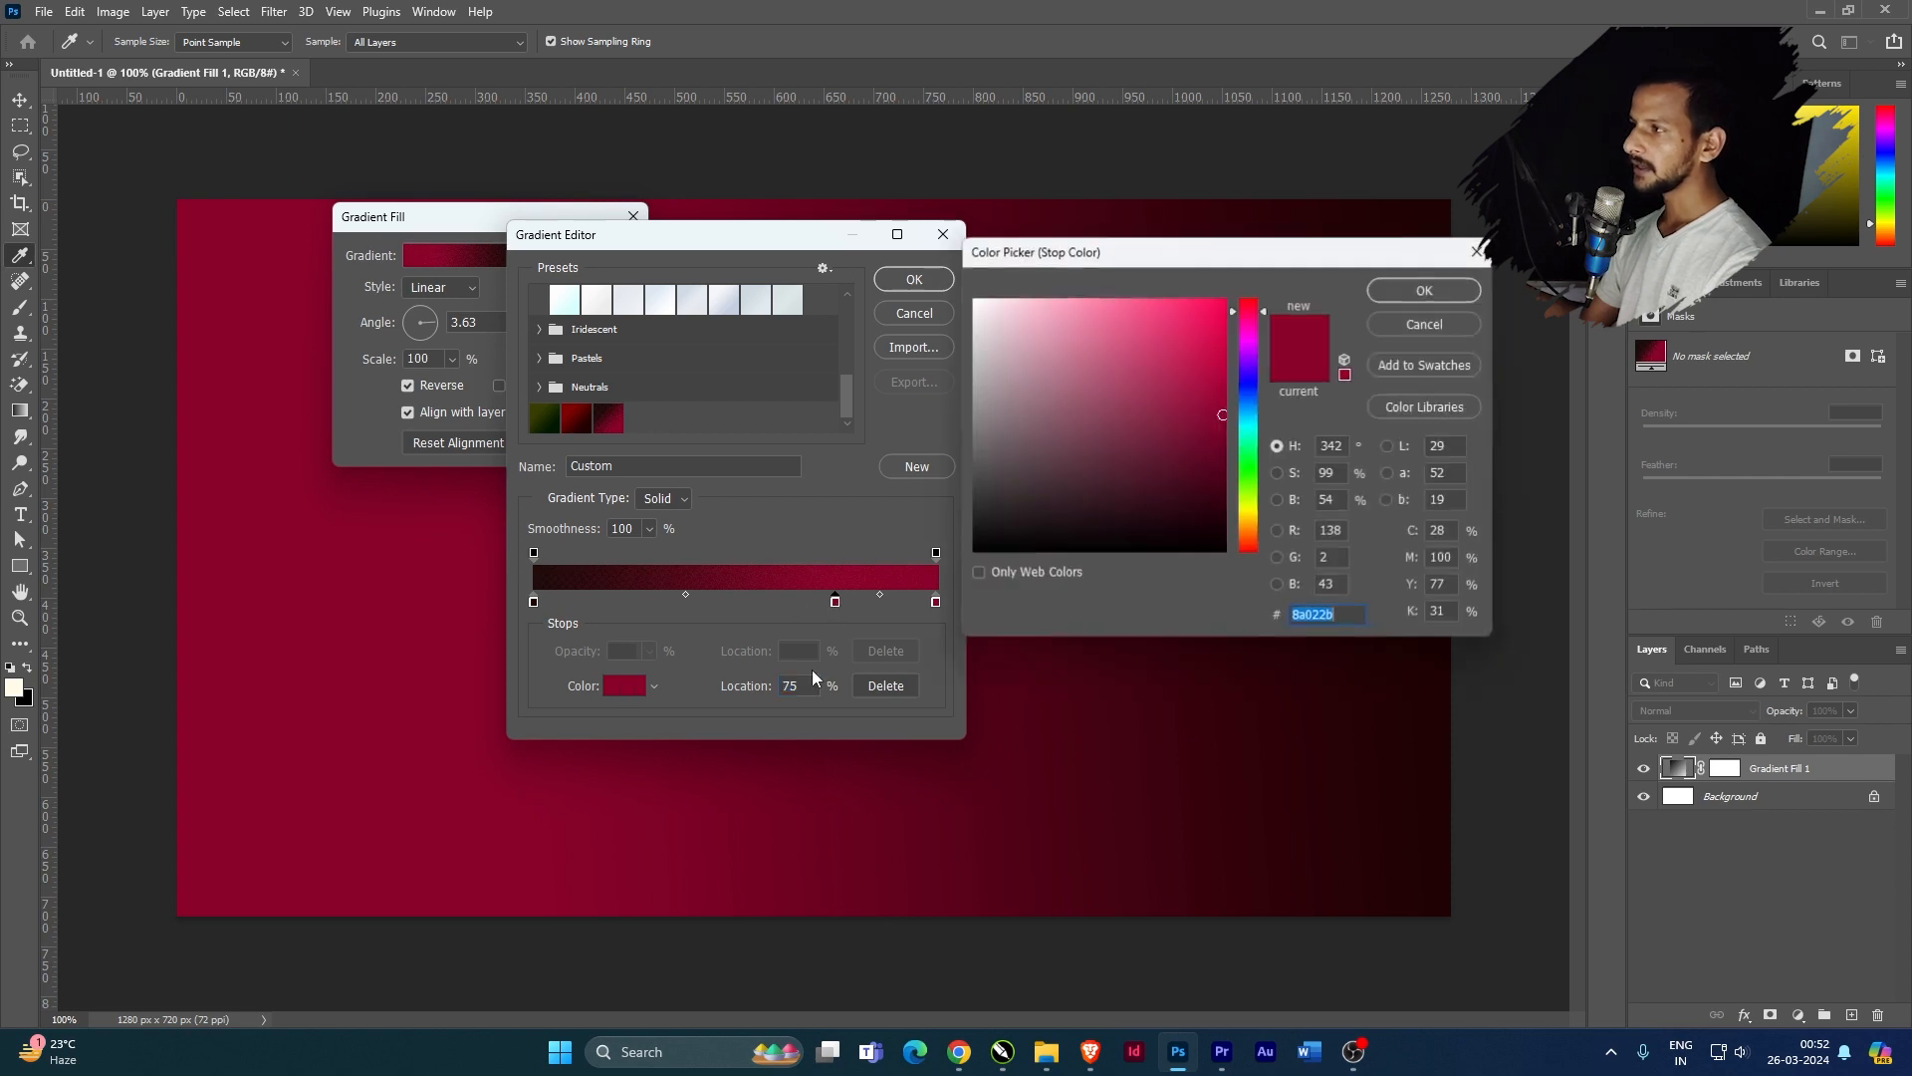
{"action": "left_click", "coordinate": [1250, 472]}
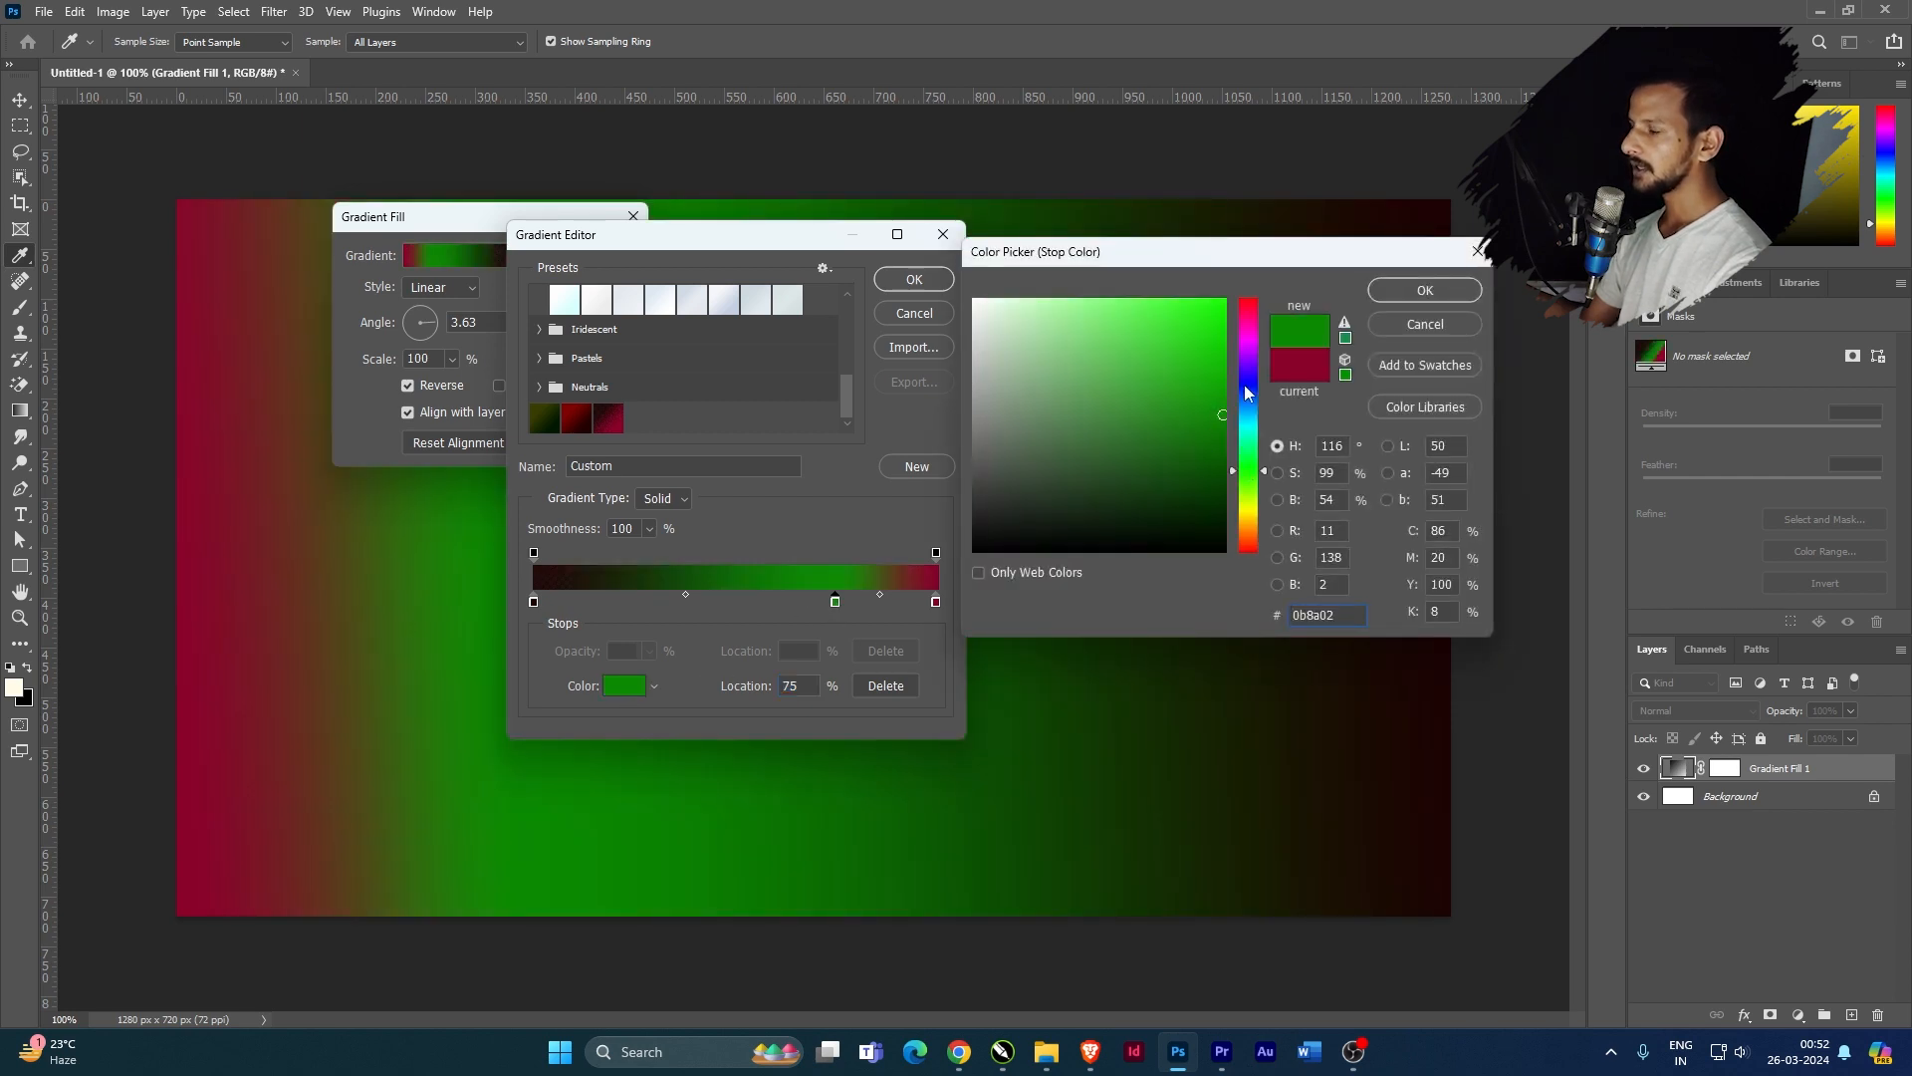
{"action": "left_click", "coordinate": [1397, 291]}
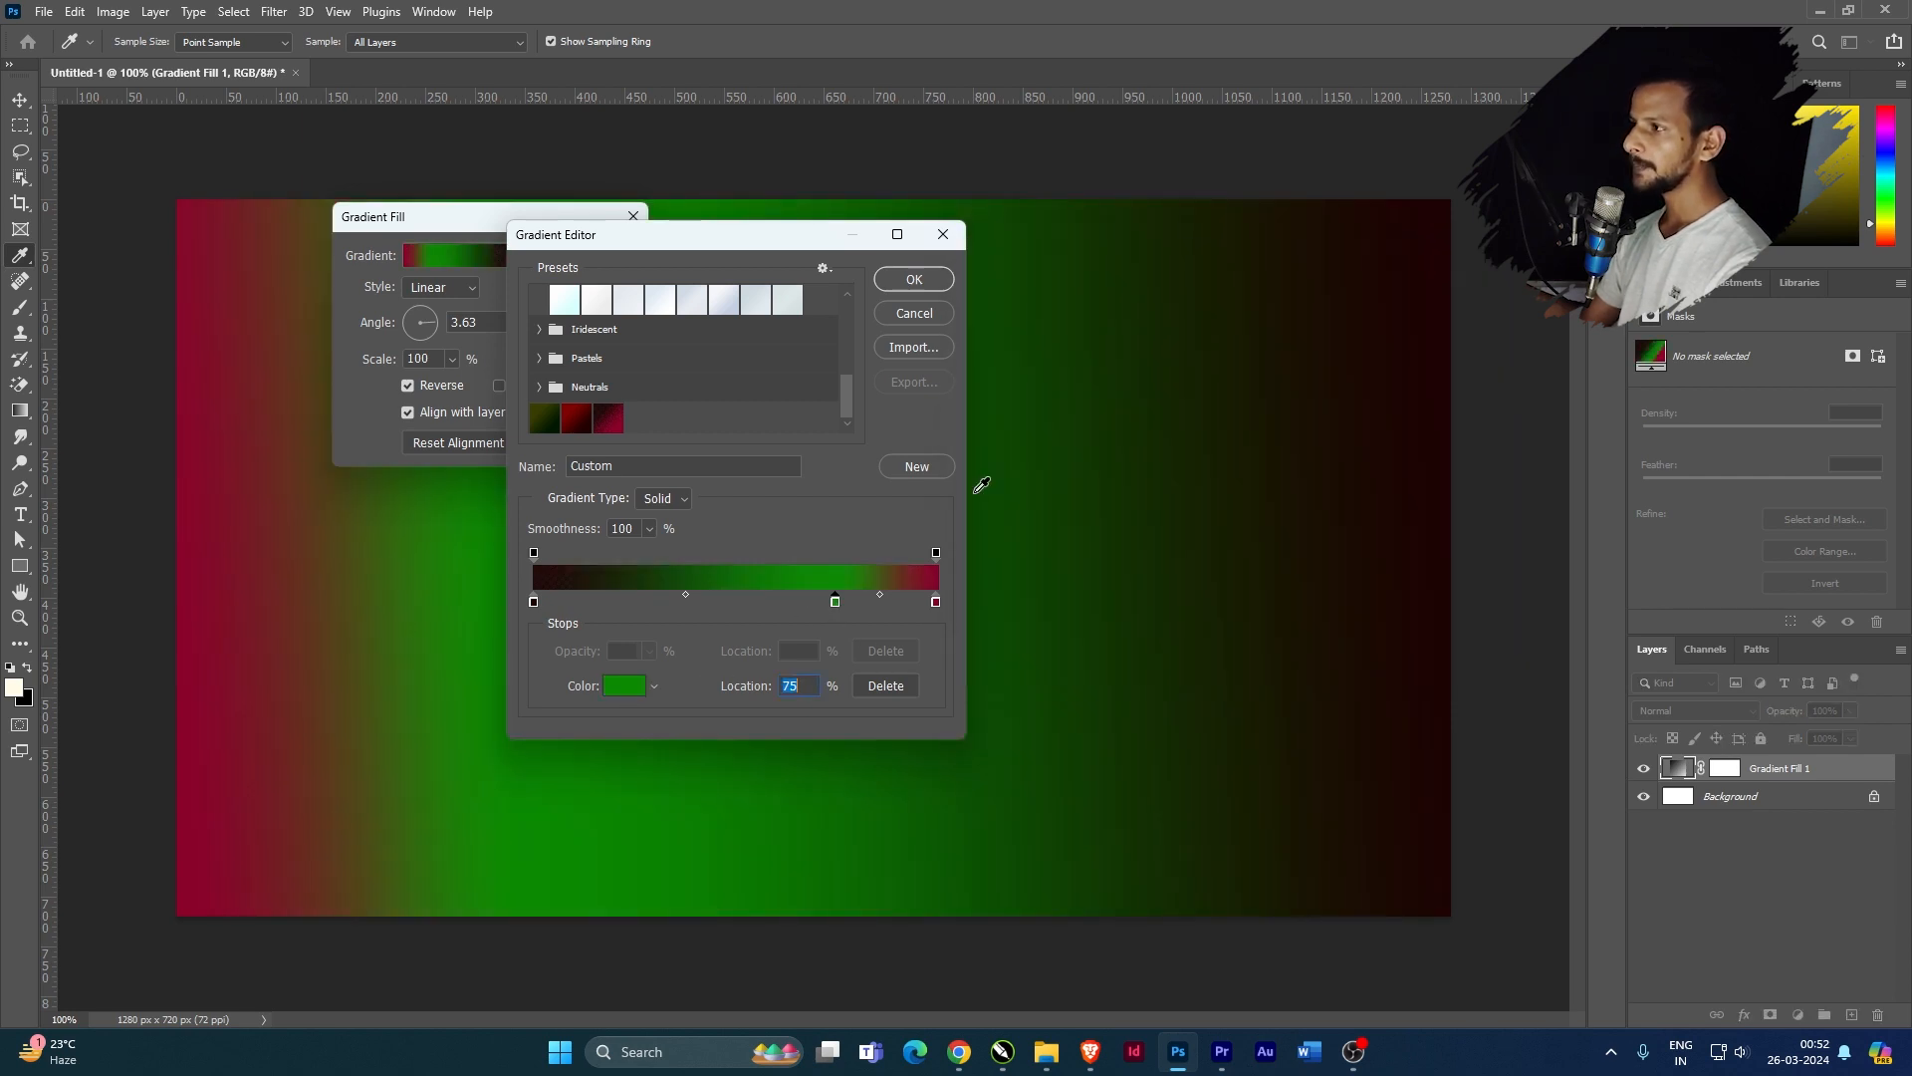
{"action": "left_click", "coordinate": [936, 601]}
{"action": "double_click", "coordinate": [935, 603]}
{"action": "key", "text": "Escape"}
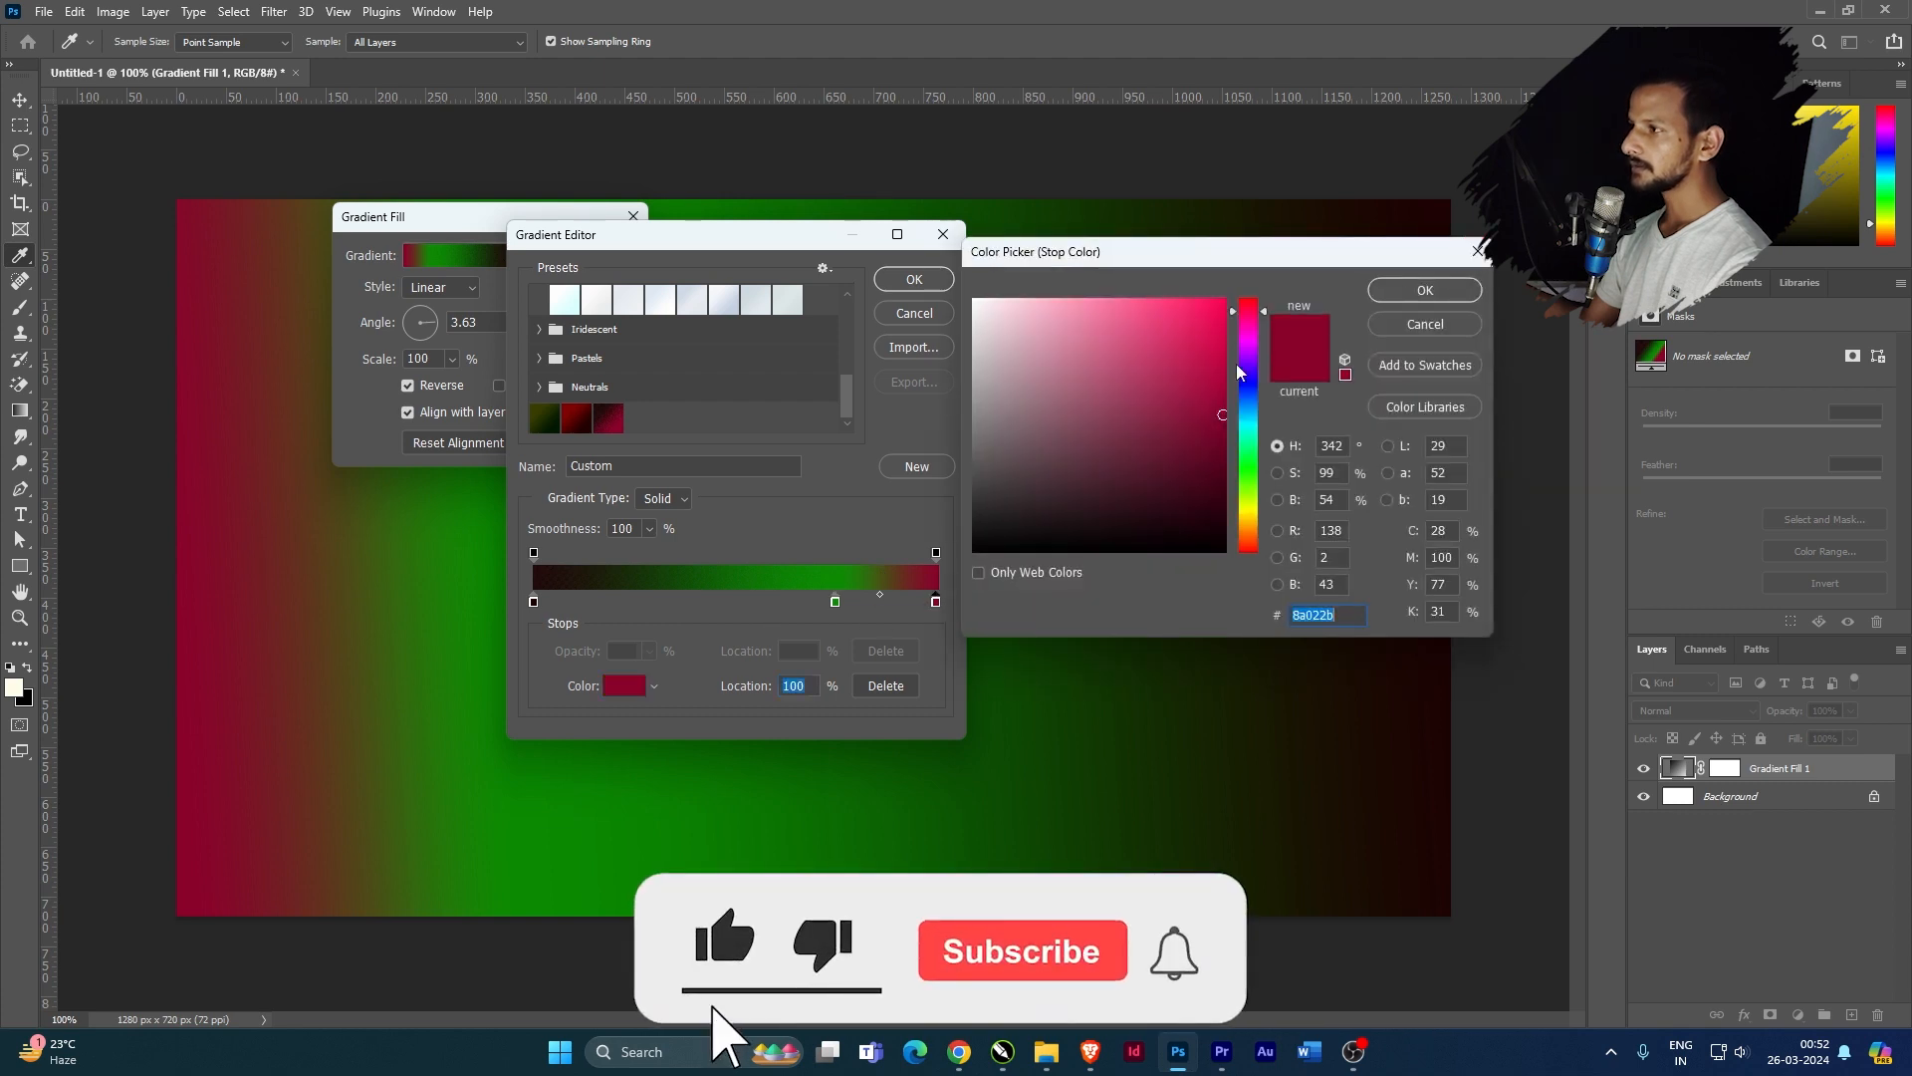
Duplicate the crimson end stop to the 52% location and recolor the copy blue
{"action": "left_click_drag", "start_coordinate": [936, 604], "coordinate": [745, 610]}
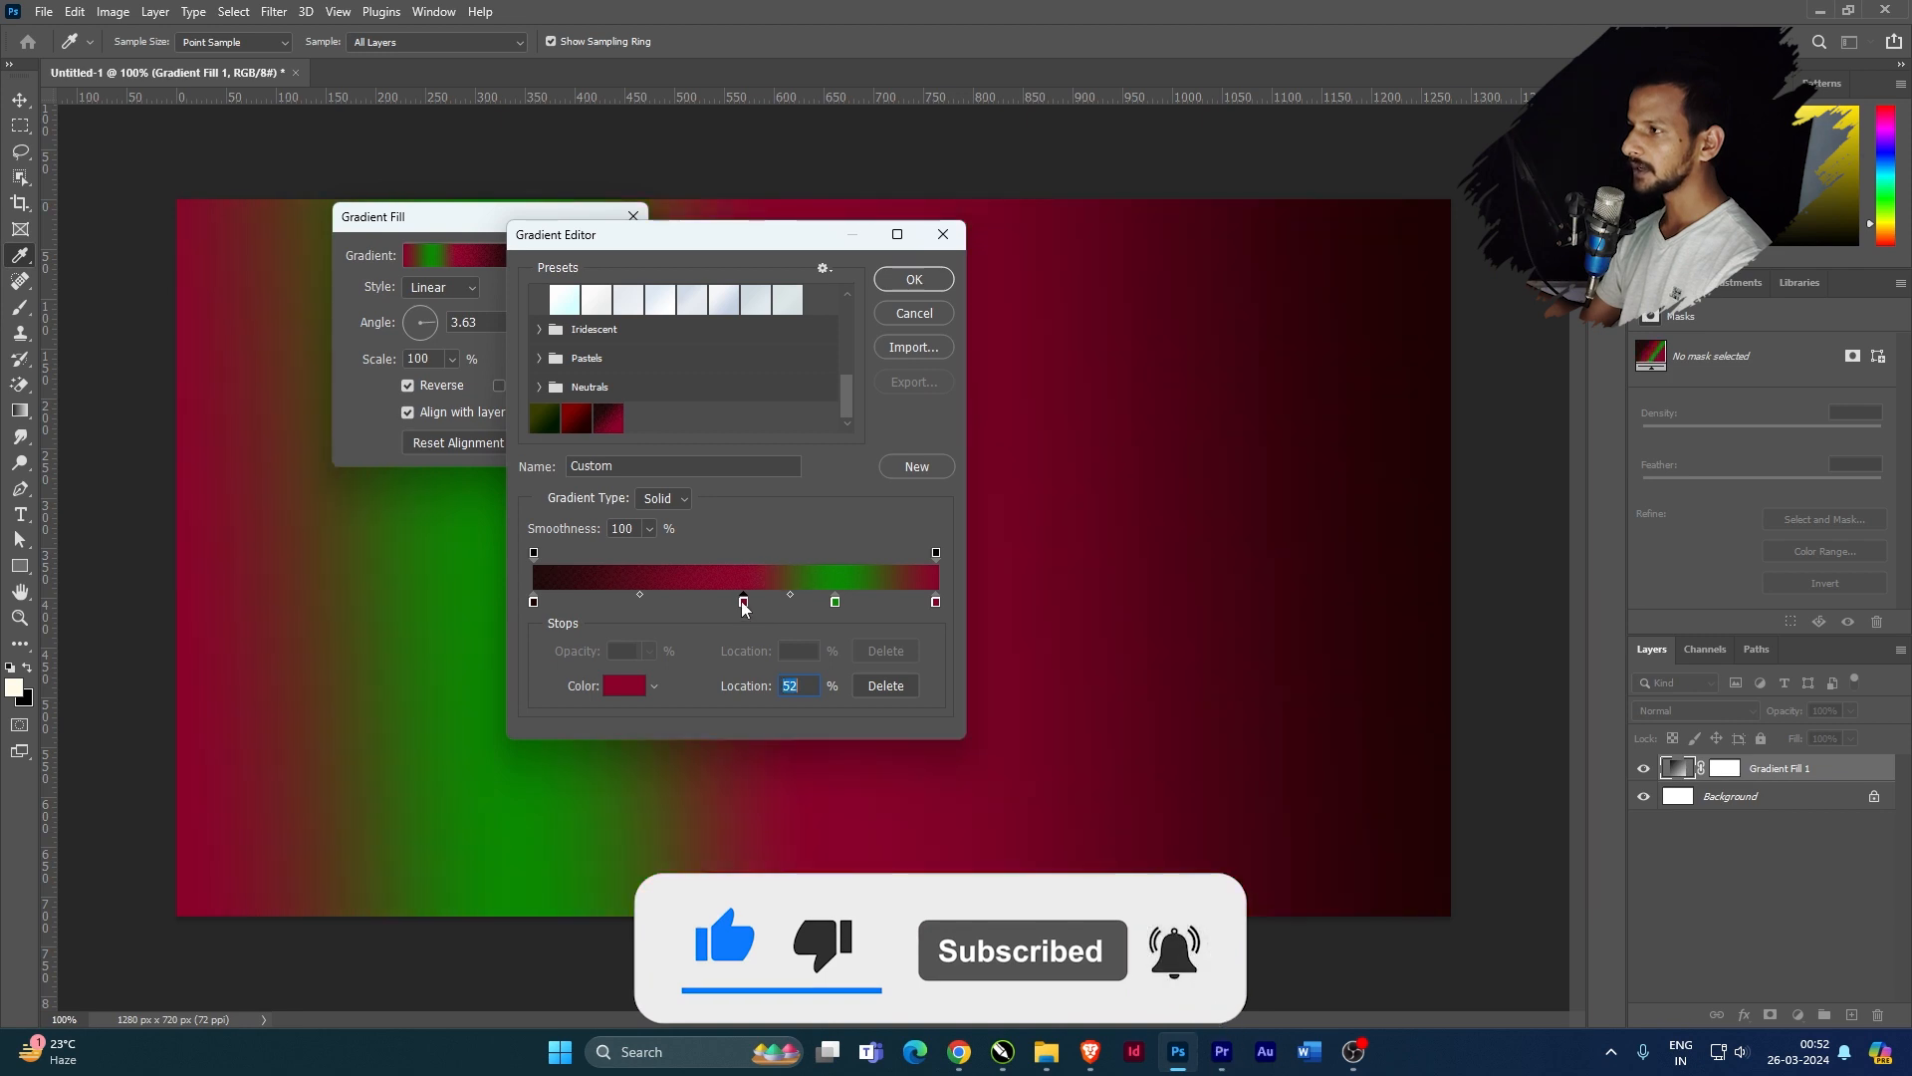
{"action": "left_click", "coordinate": [625, 686]}
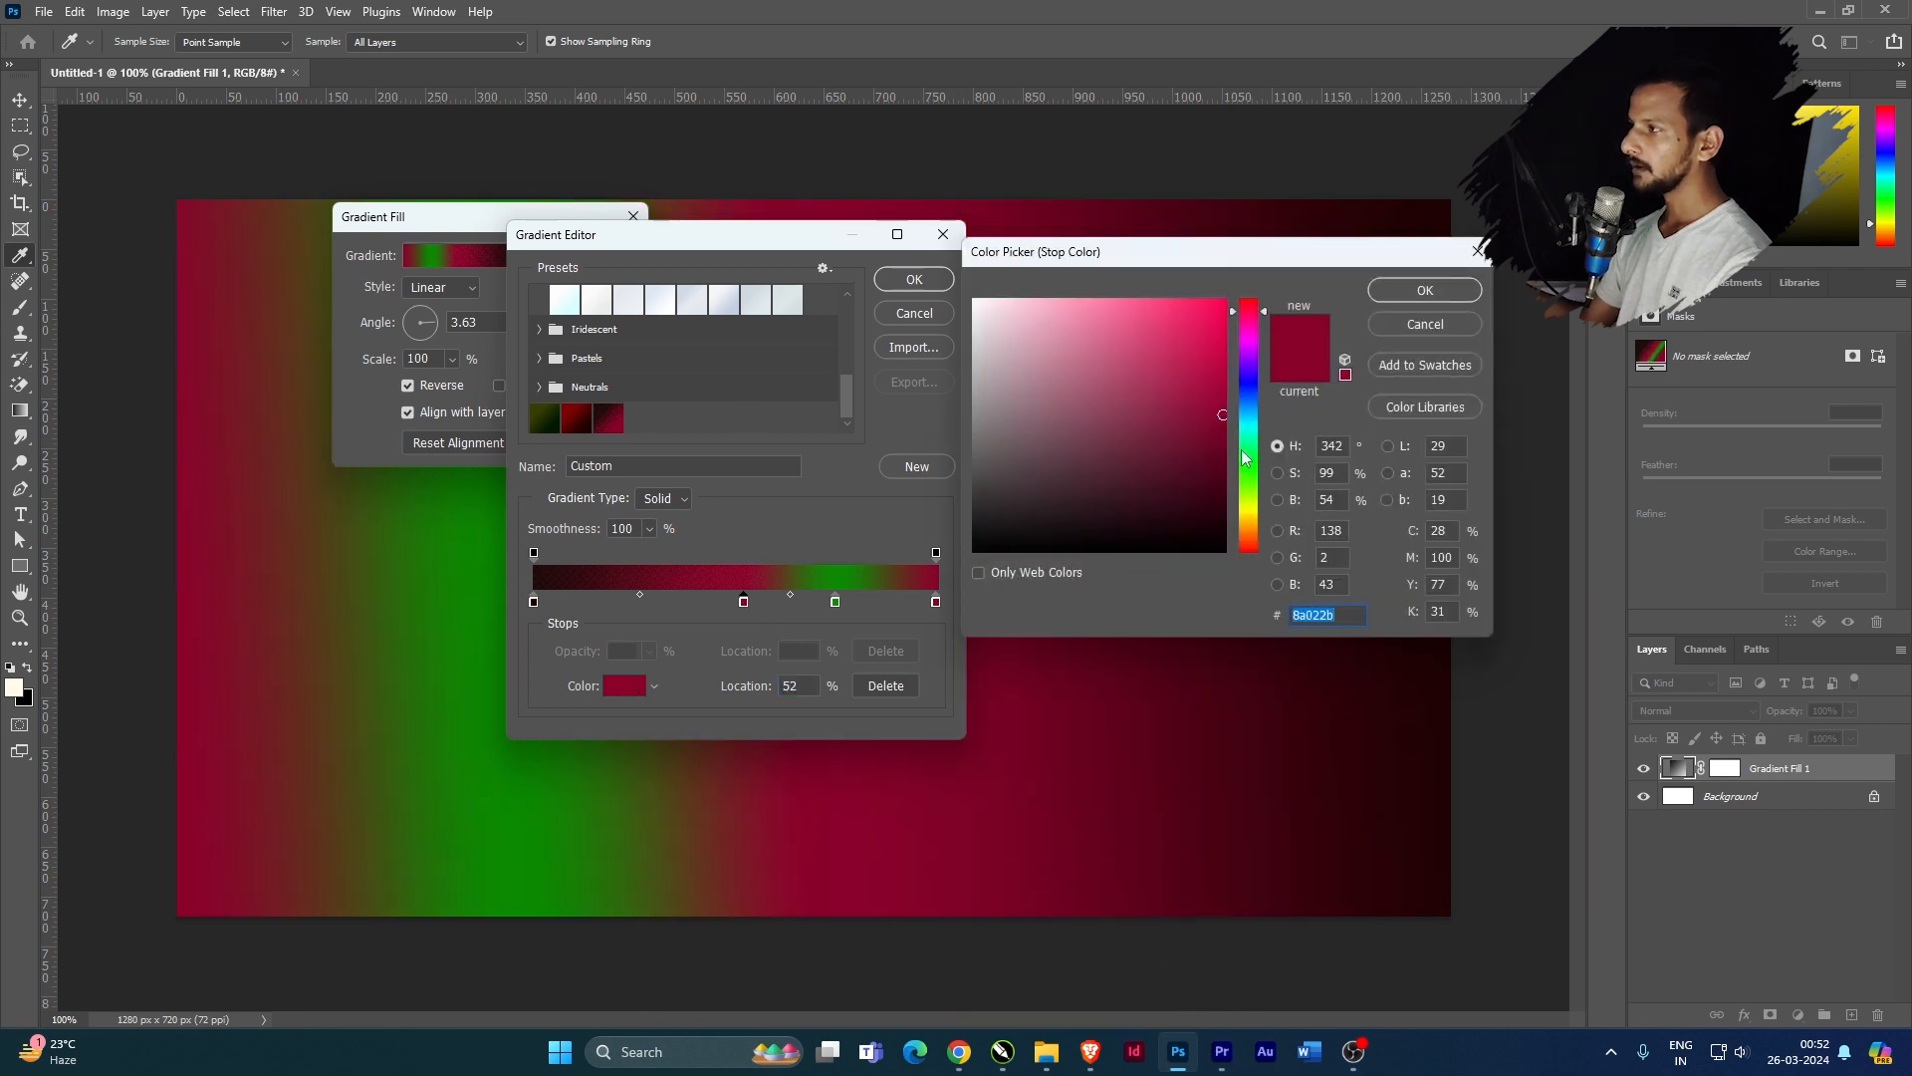
{"action": "left_click_drag", "start_coordinate": [1252, 416], "coordinate": [1254, 406]}
{"action": "left_click", "coordinate": [1251, 398]}
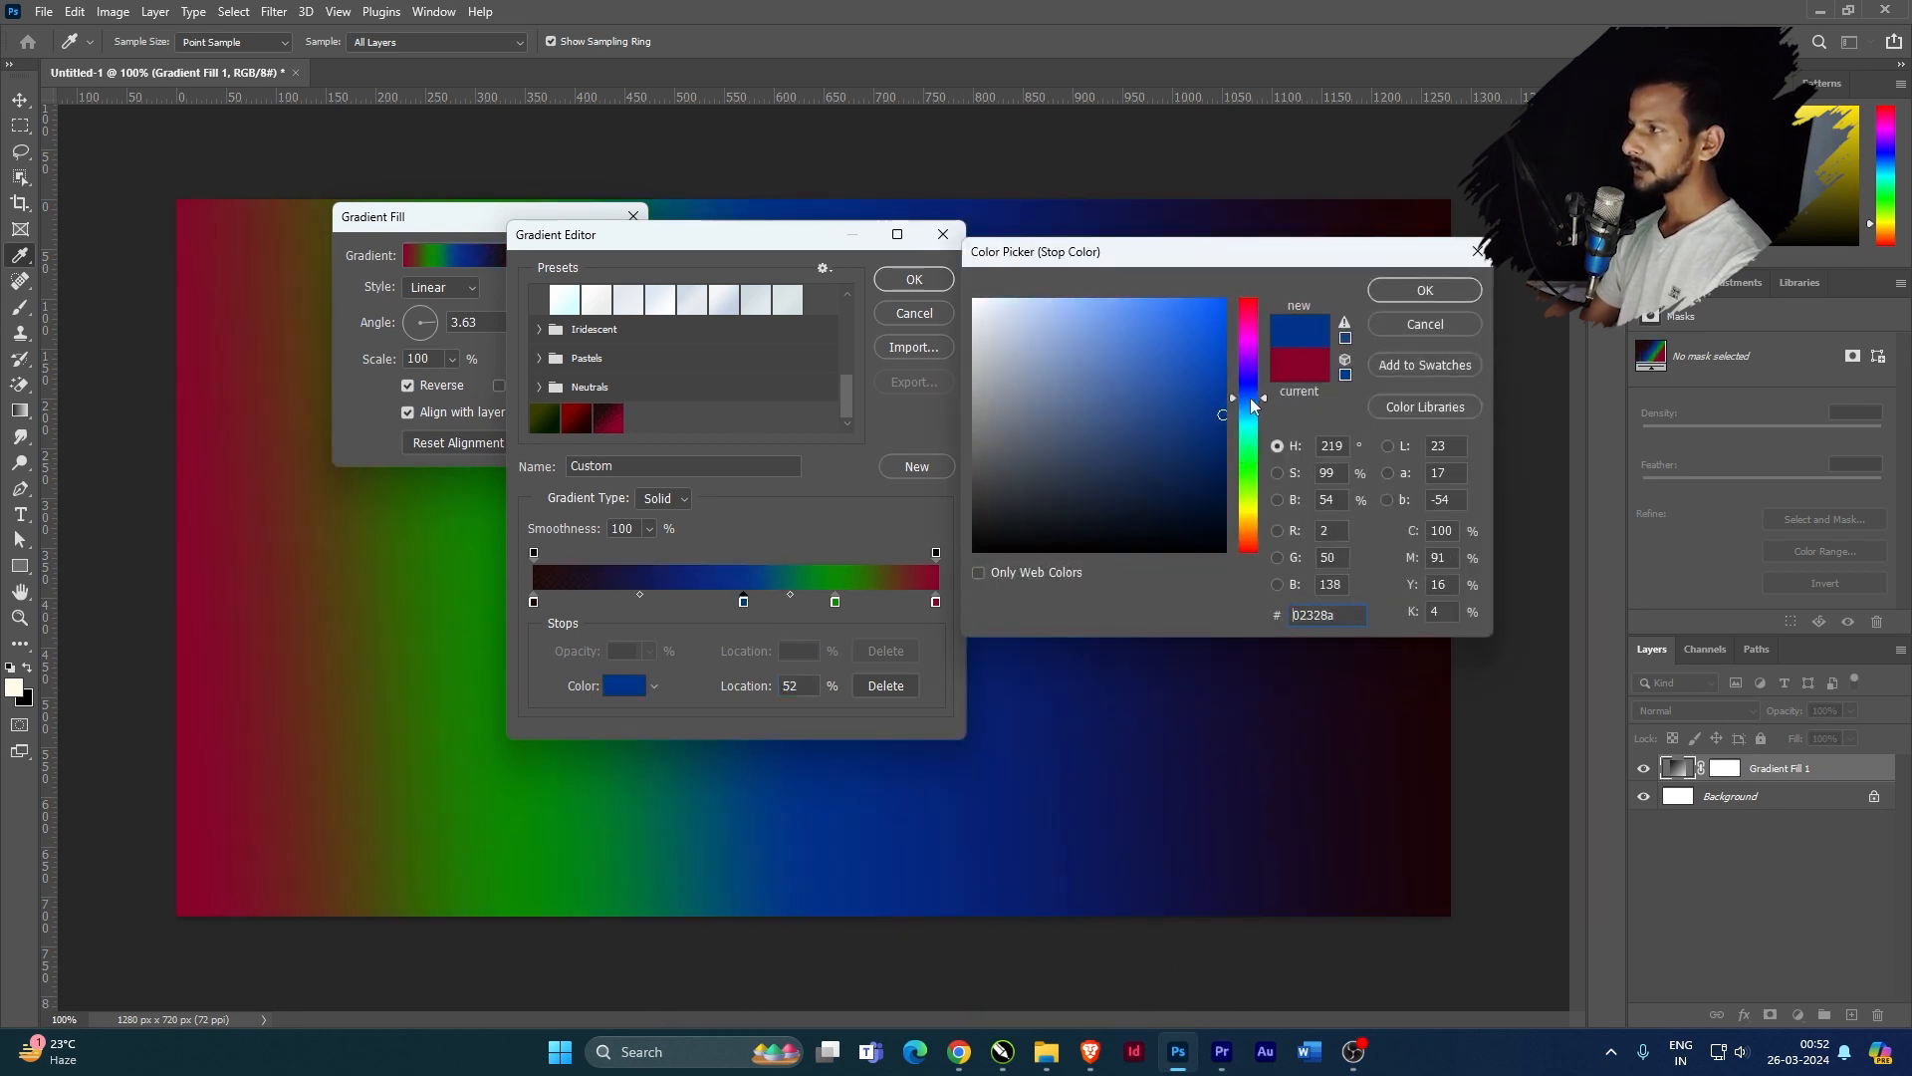
{"action": "left_click", "coordinate": [1400, 291]}
Add a color stop at the 29% location of the gradient and make it purple
{"action": "left_click", "coordinate": [652, 599]}
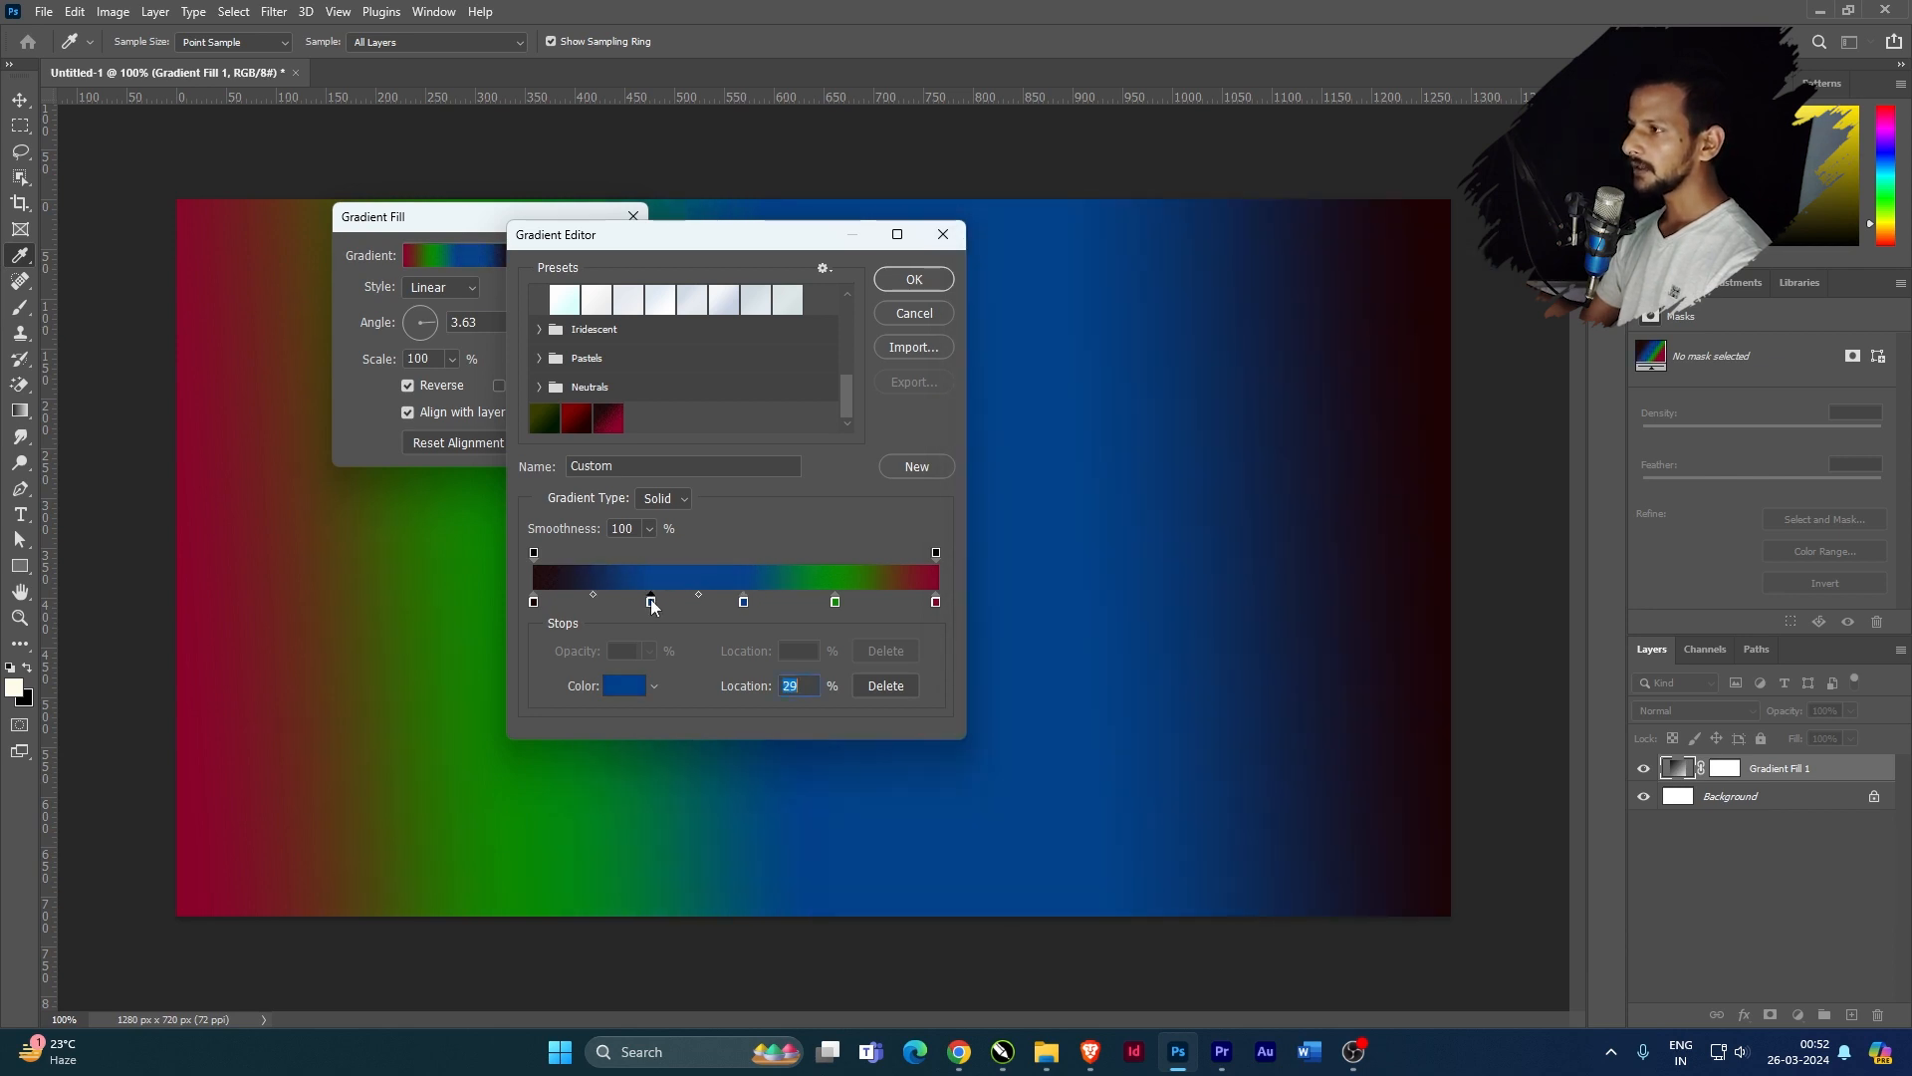
{"action": "left_click", "coordinate": [624, 686]}
{"action": "left_click_drag", "start_coordinate": [1252, 372], "coordinate": [1247, 350]}
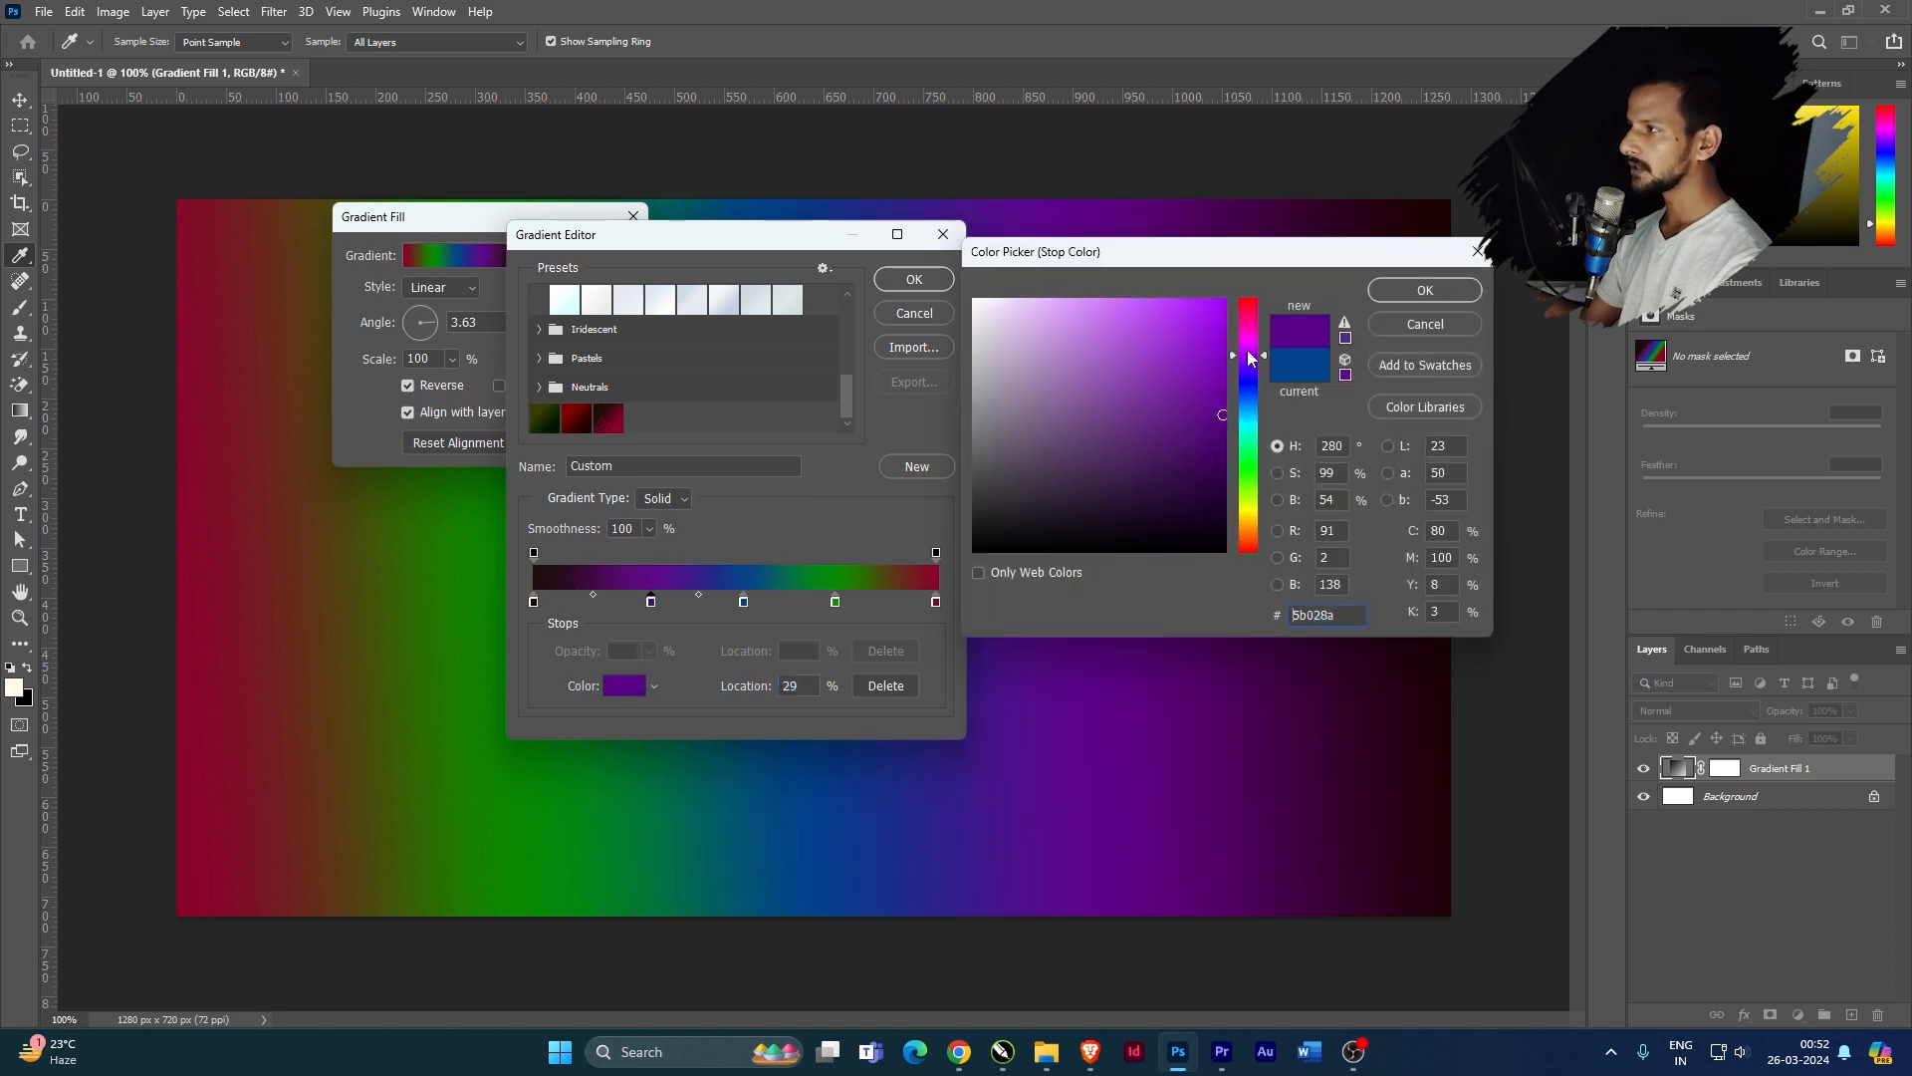
{"action": "left_click", "coordinate": [1408, 291]}
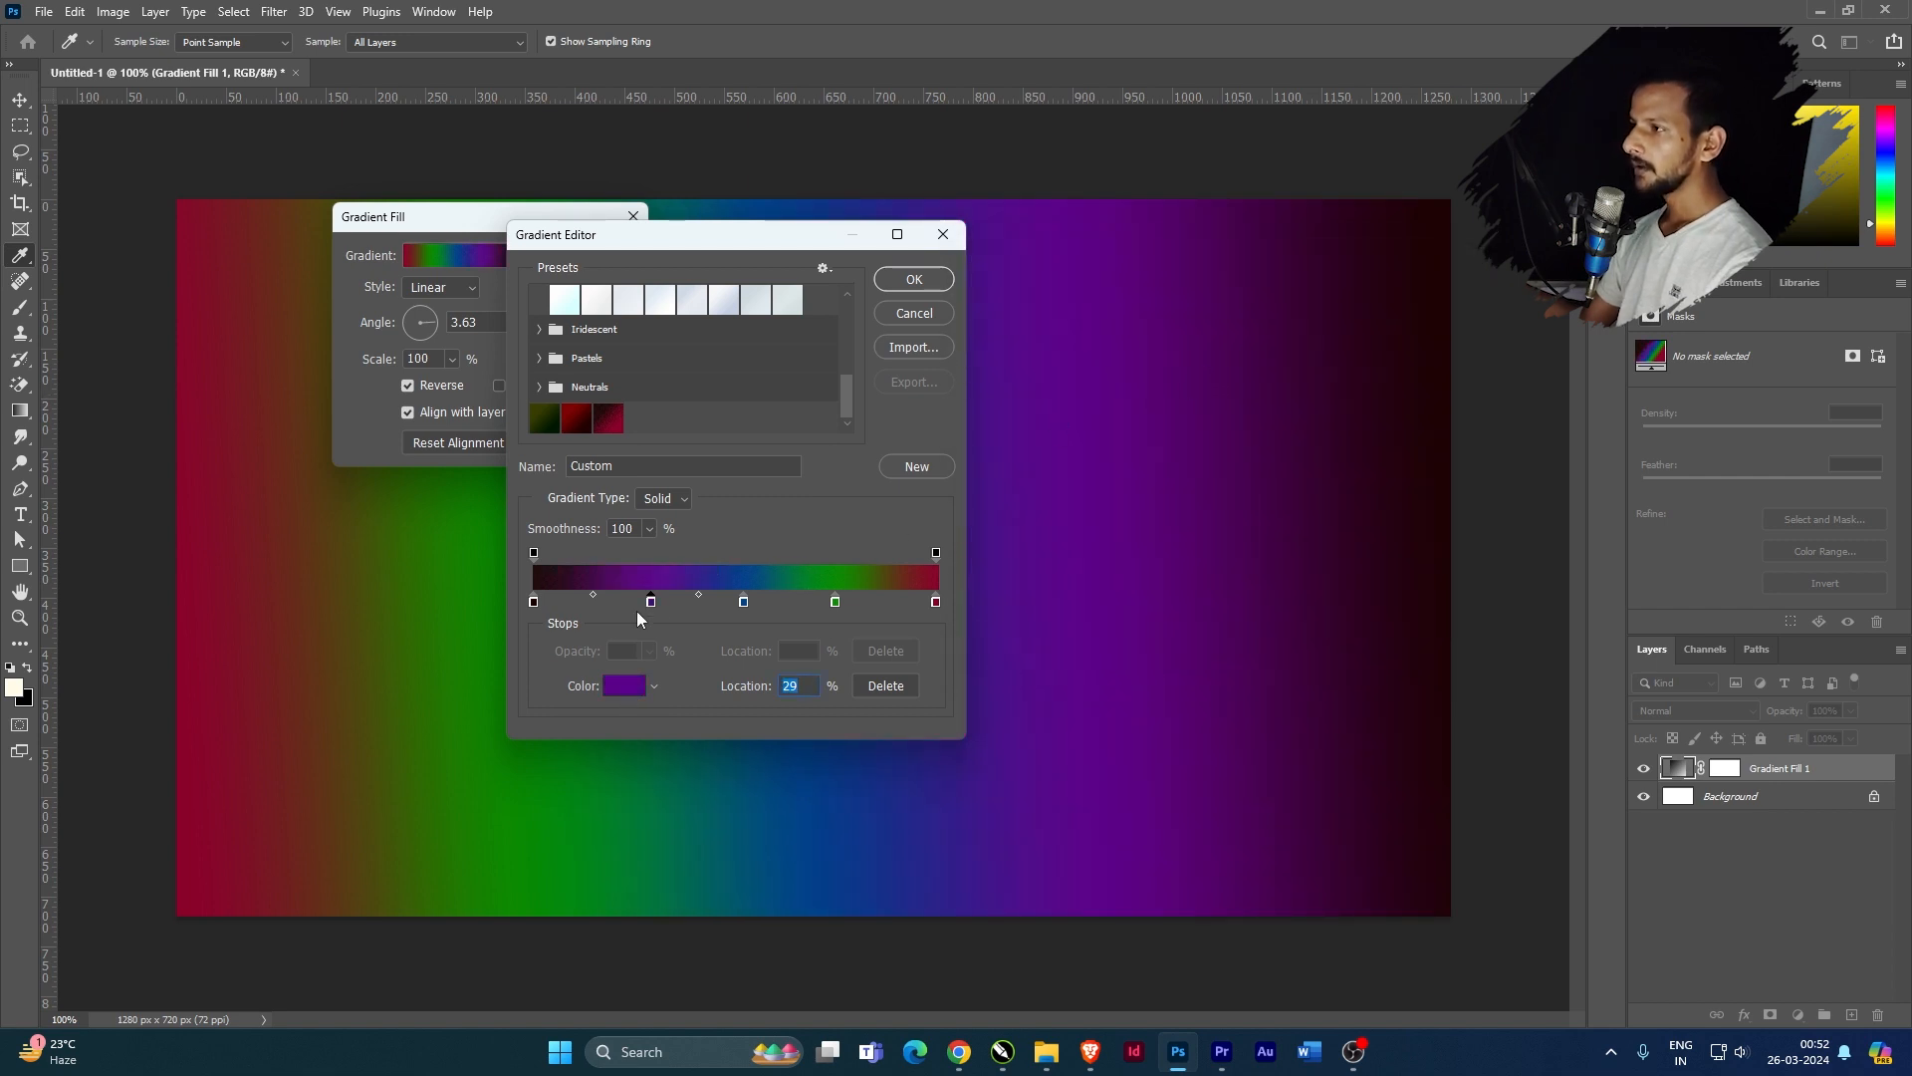
Add a color stop at the 16% location and make it dark orange-brown (#501b01)
{"action": "left_click", "coordinate": [598, 600]}
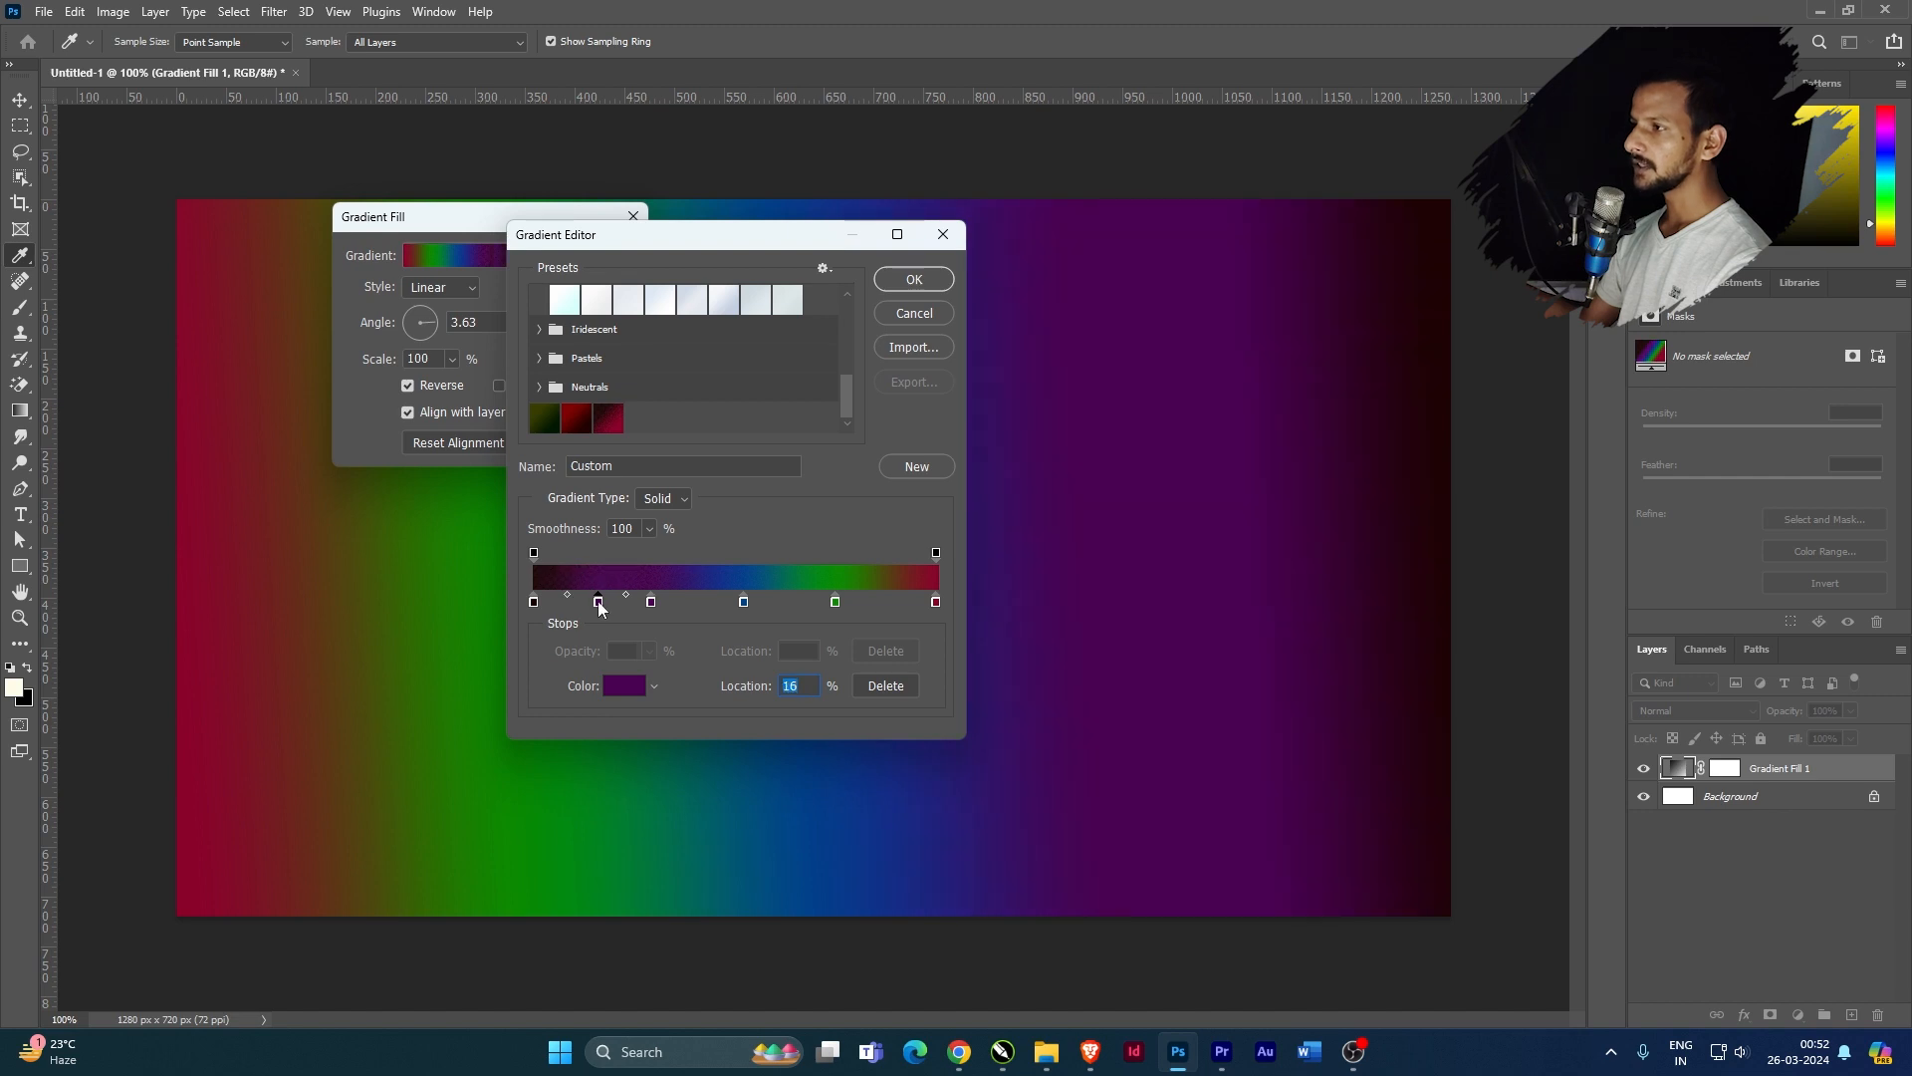
{"action": "left_click", "coordinate": [619, 688]}
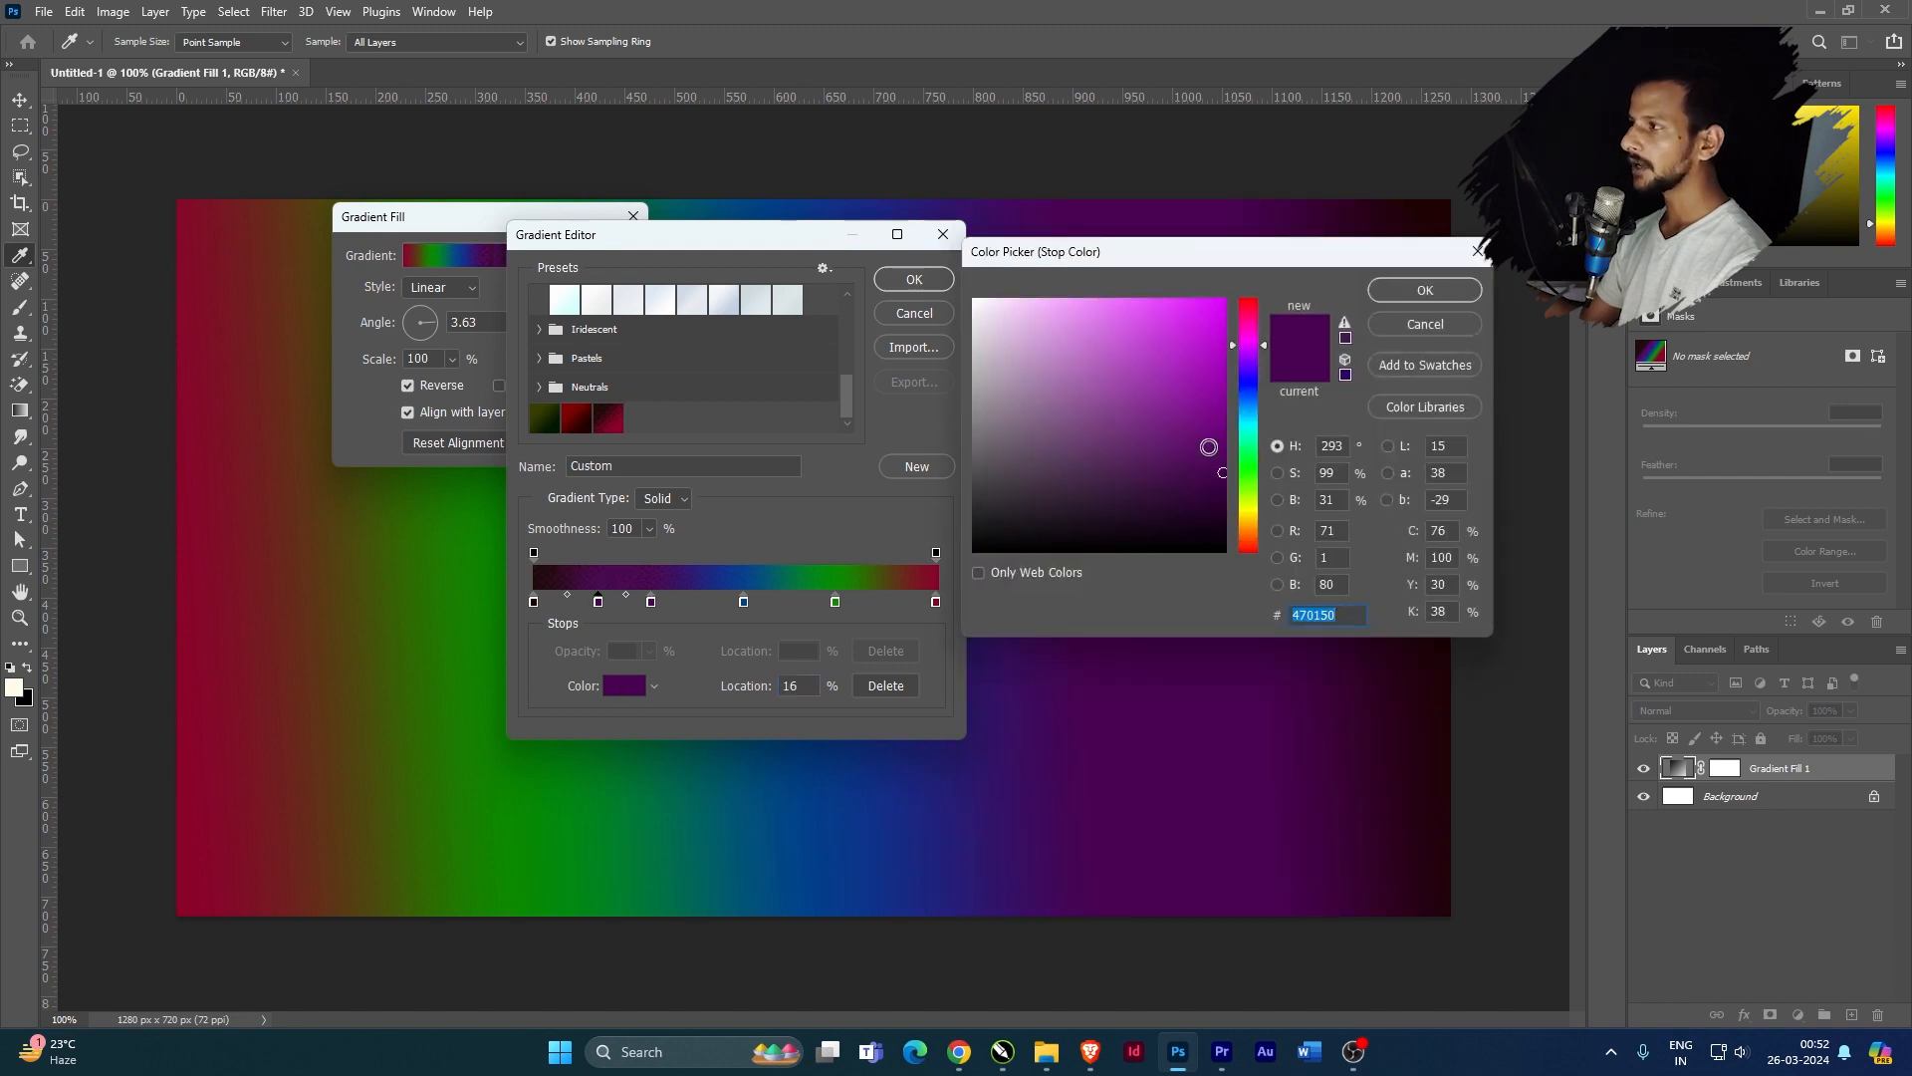
{"action": "left_click", "coordinate": [1253, 484]}
{"action": "left_click_drag", "start_coordinate": [1253, 508], "coordinate": [1252, 539]}
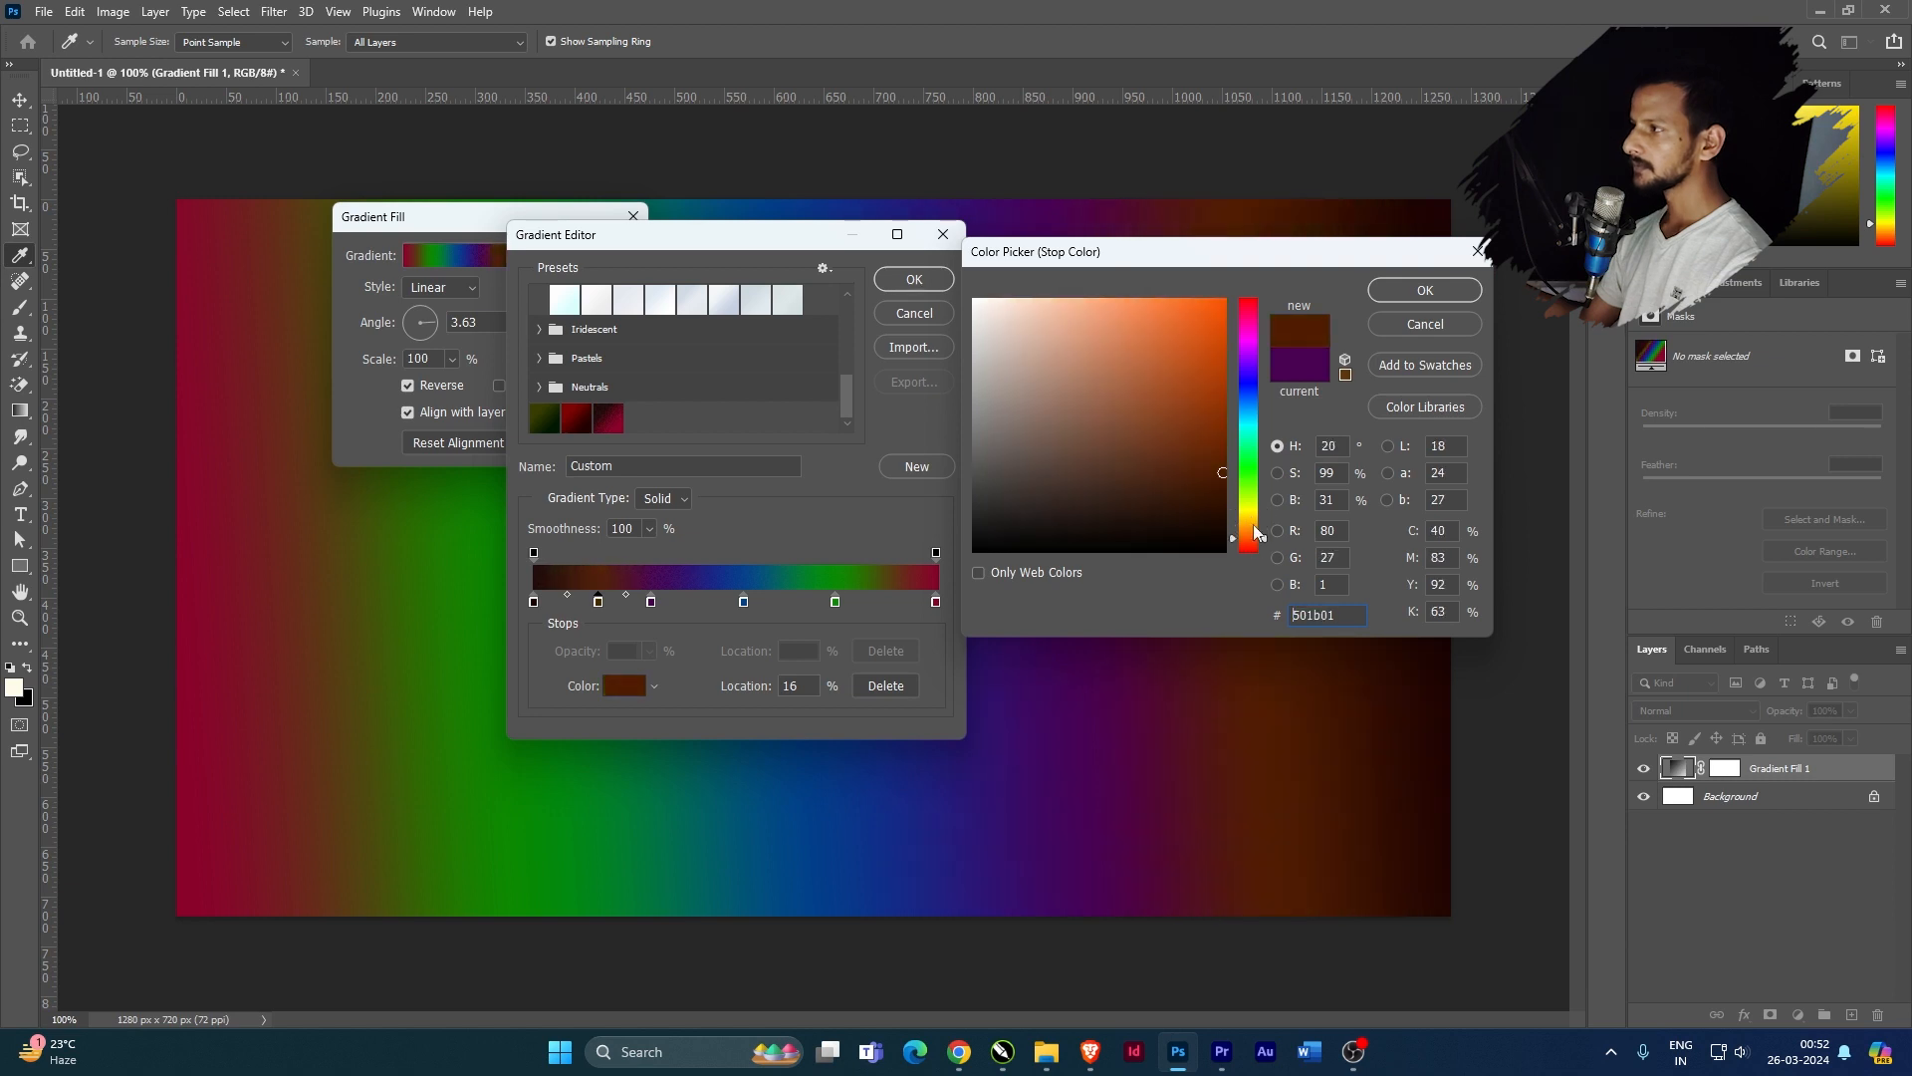
{"action": "left_click", "coordinate": [1425, 291]}
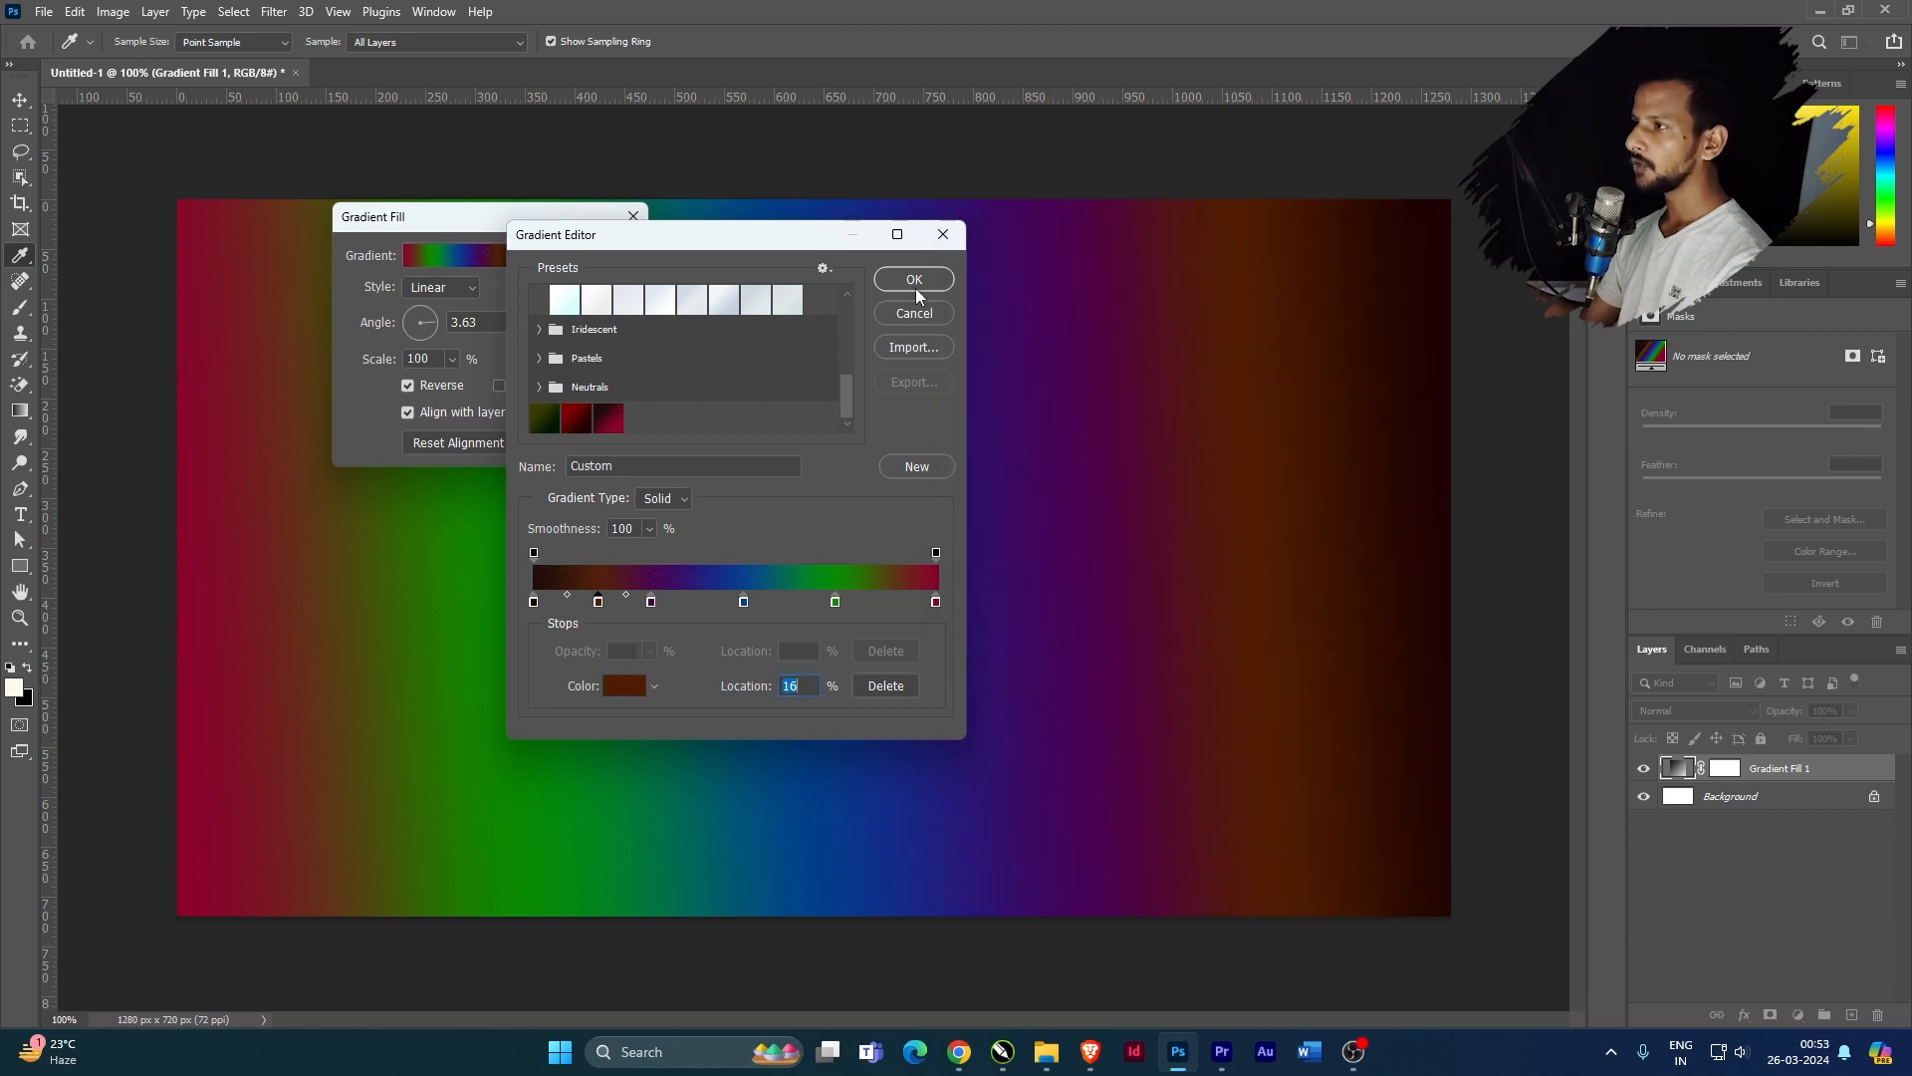
Move the purple stop to the 32% location, then accept the edited gradient and the gradient fill
{"action": "left_click_drag", "start_coordinate": [651, 602], "coordinate": [661, 602]}
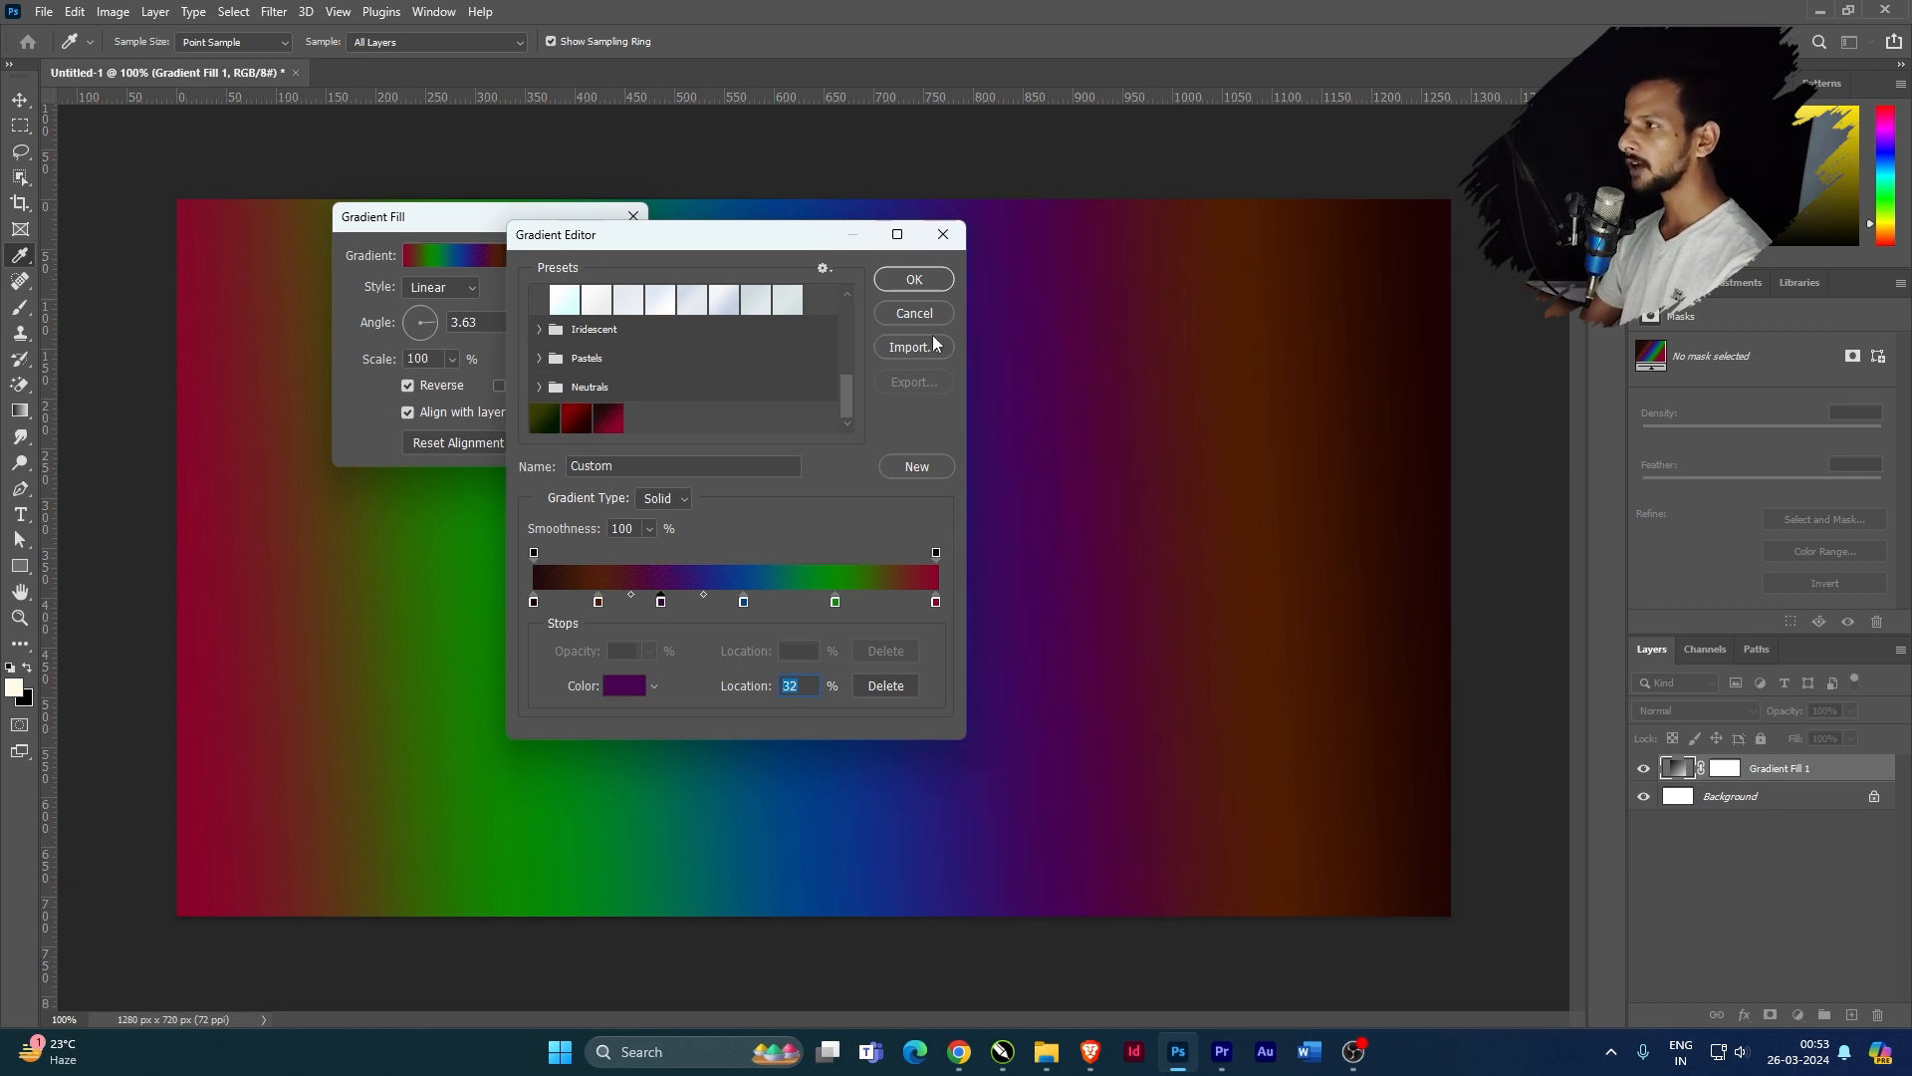
{"action": "left_click", "coordinate": [913, 279]}
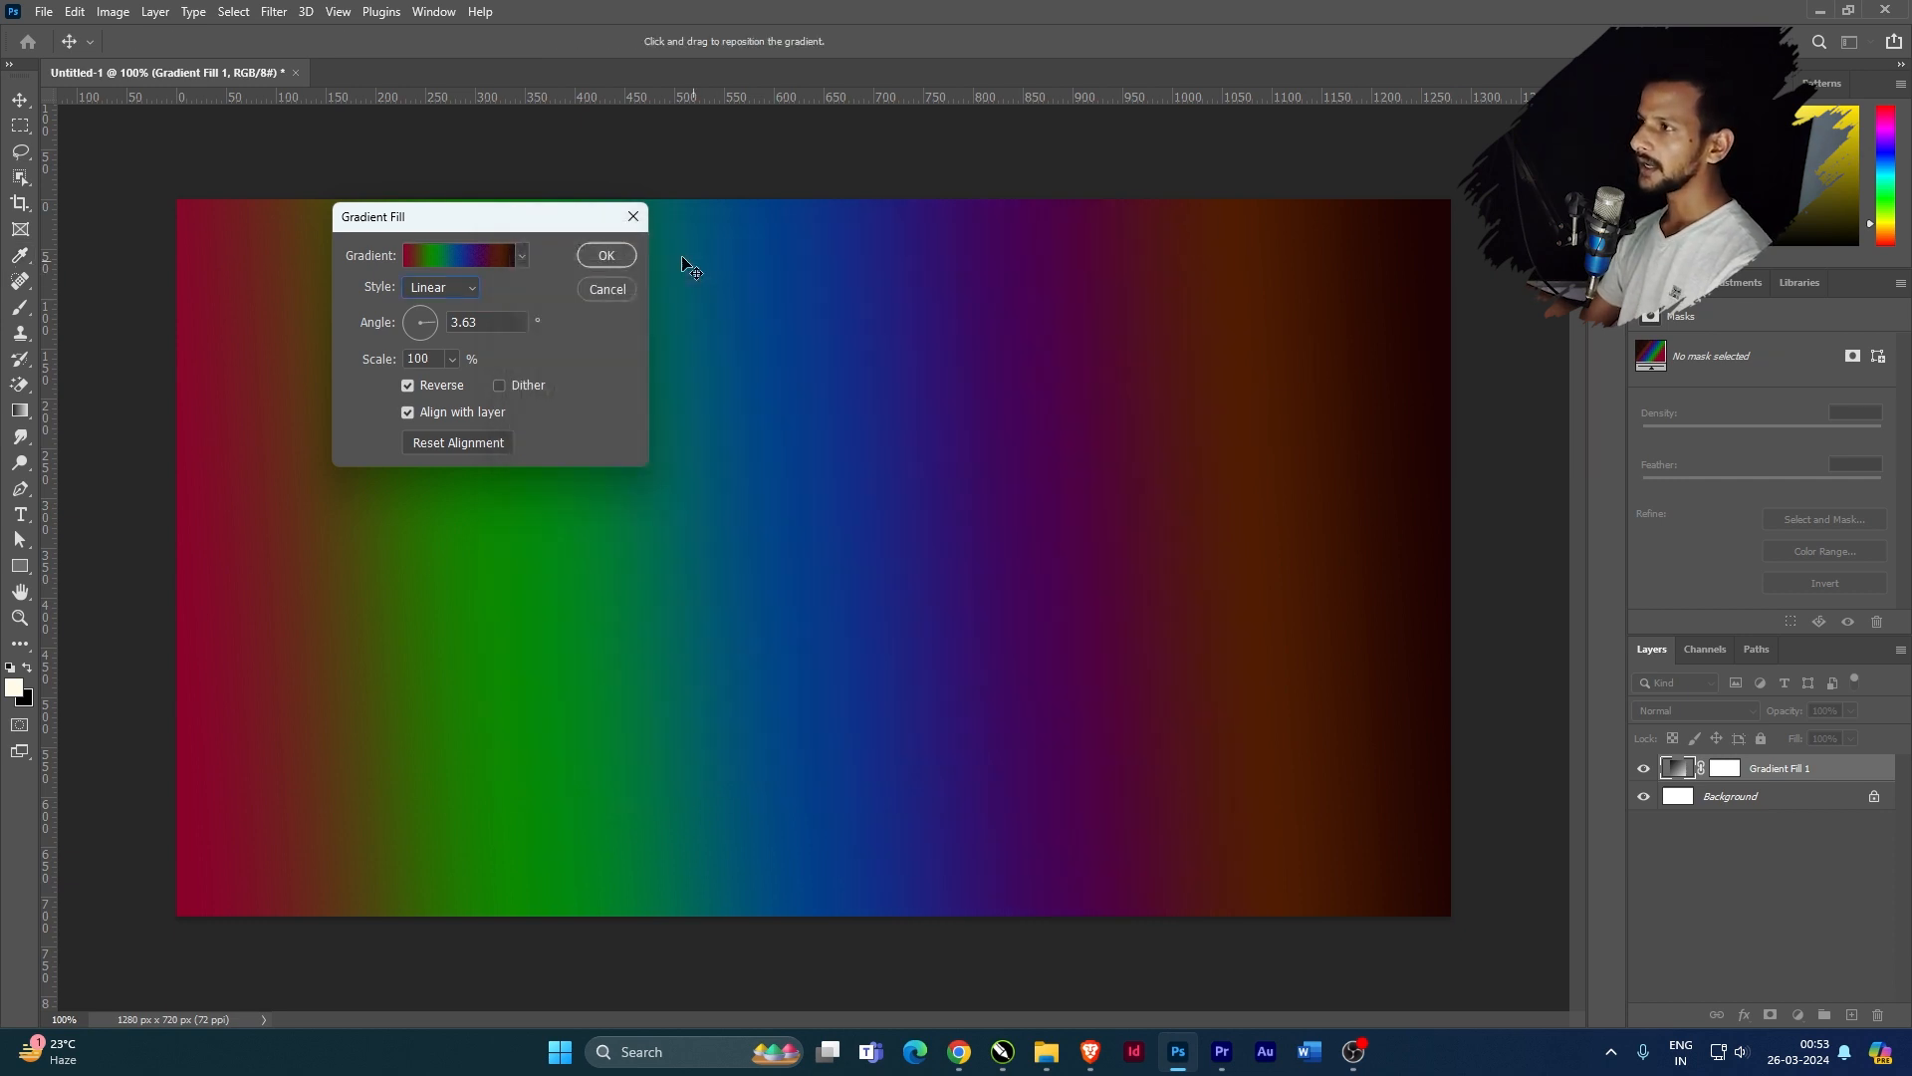
{"action": "left_click", "coordinate": [603, 253]}
{"action": "key", "text": "g"}
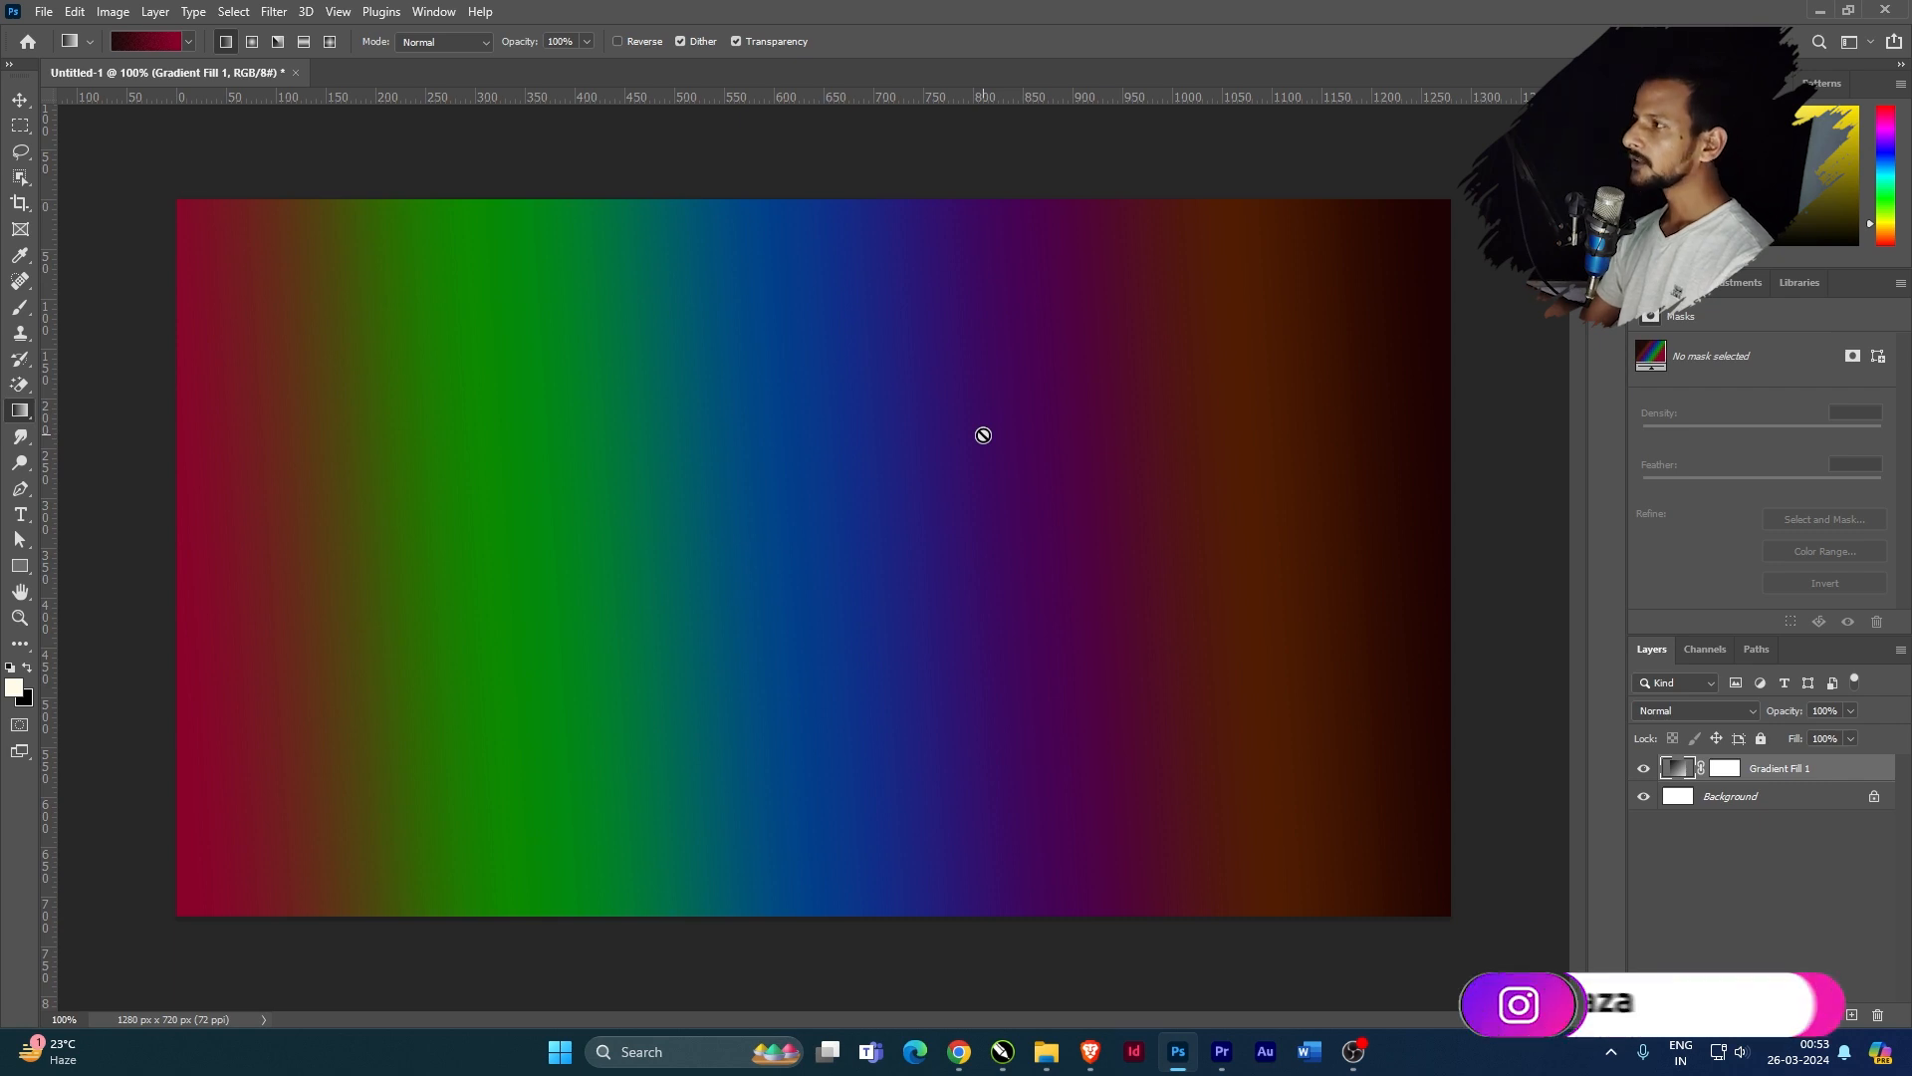